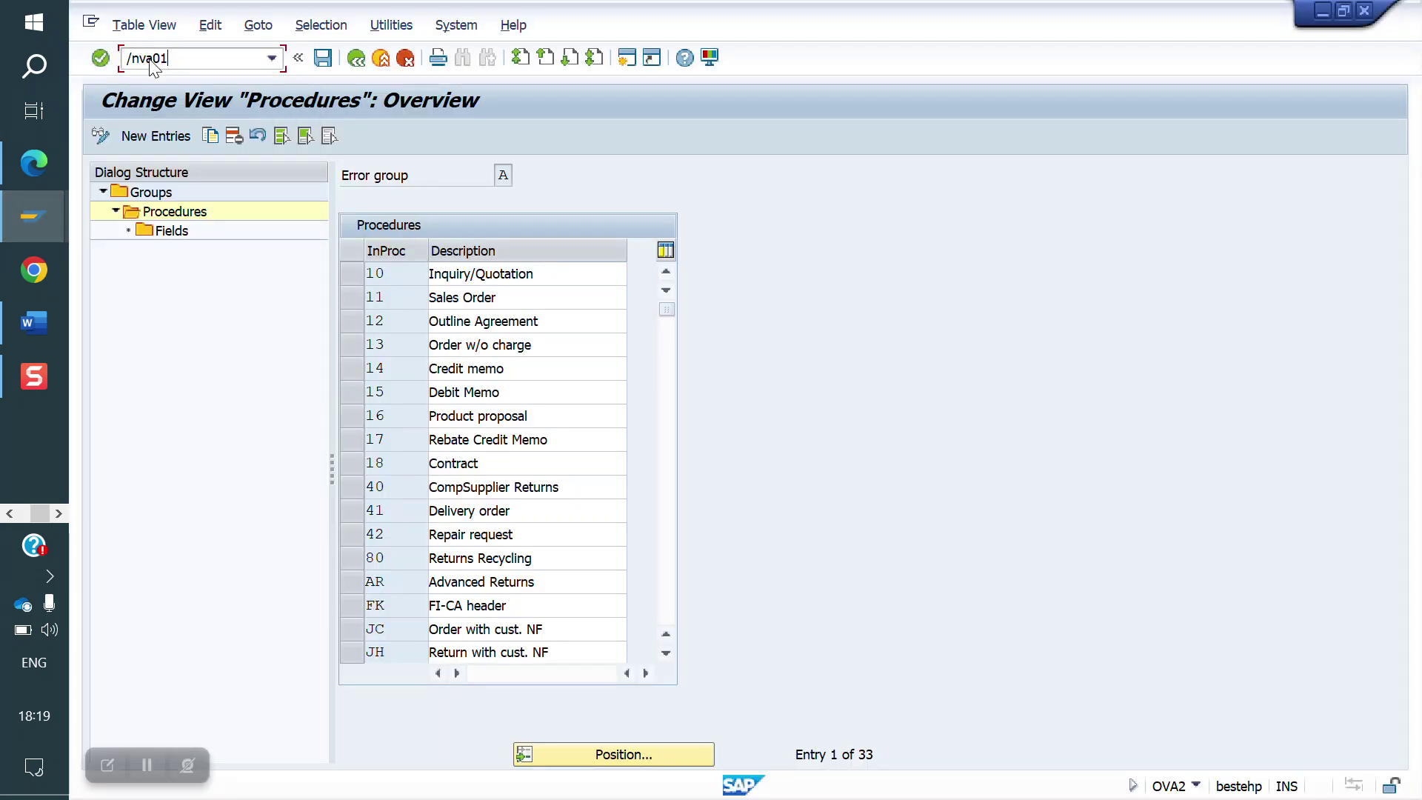
- Run VA01 and reach the Create Yuga org Order overview for a new order
key(Return)
key(Return)
key(Return)
key(Return)
- Add 1 unit of material 50065560 (Basmati 25kg) to the order
text(50065560)
key(Return)
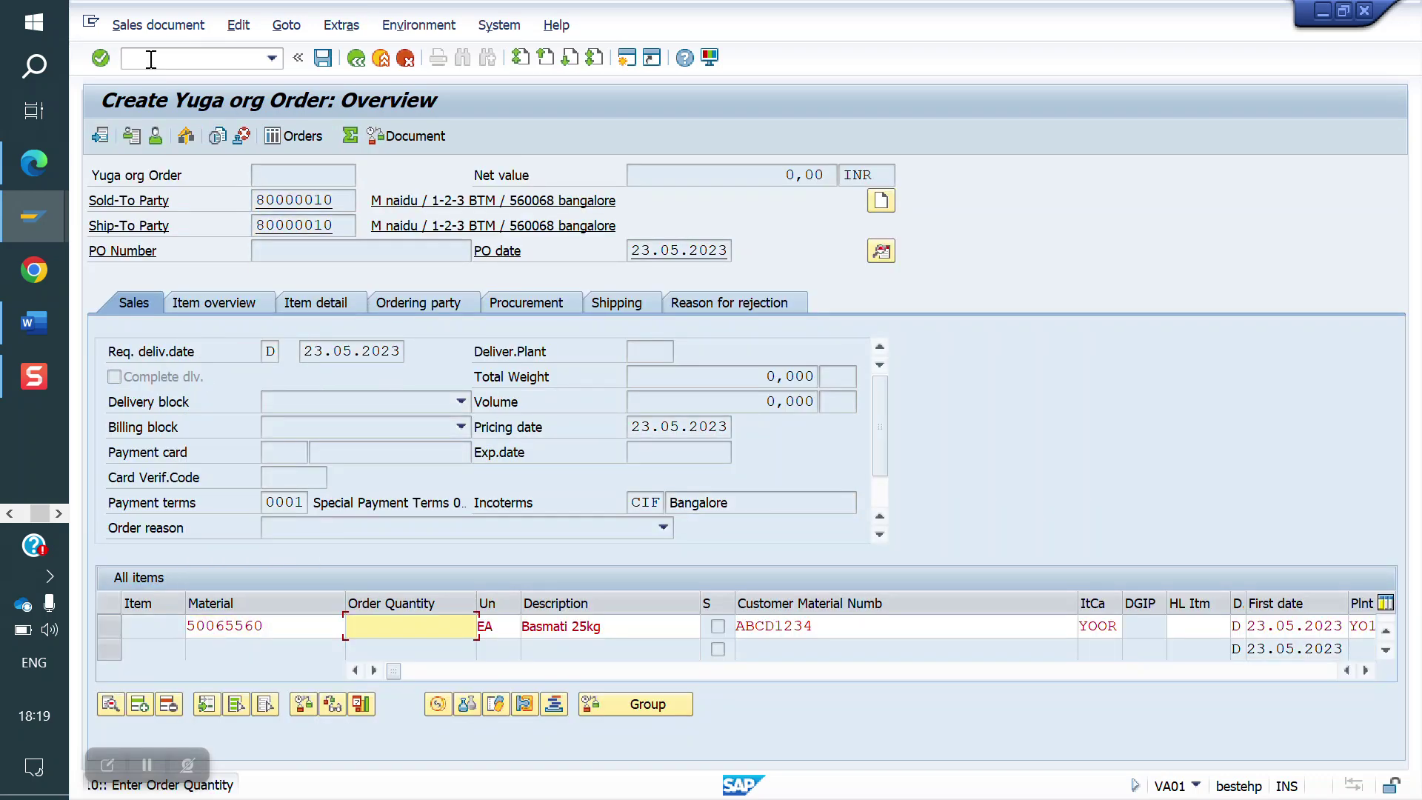
text(1)
key(Return)
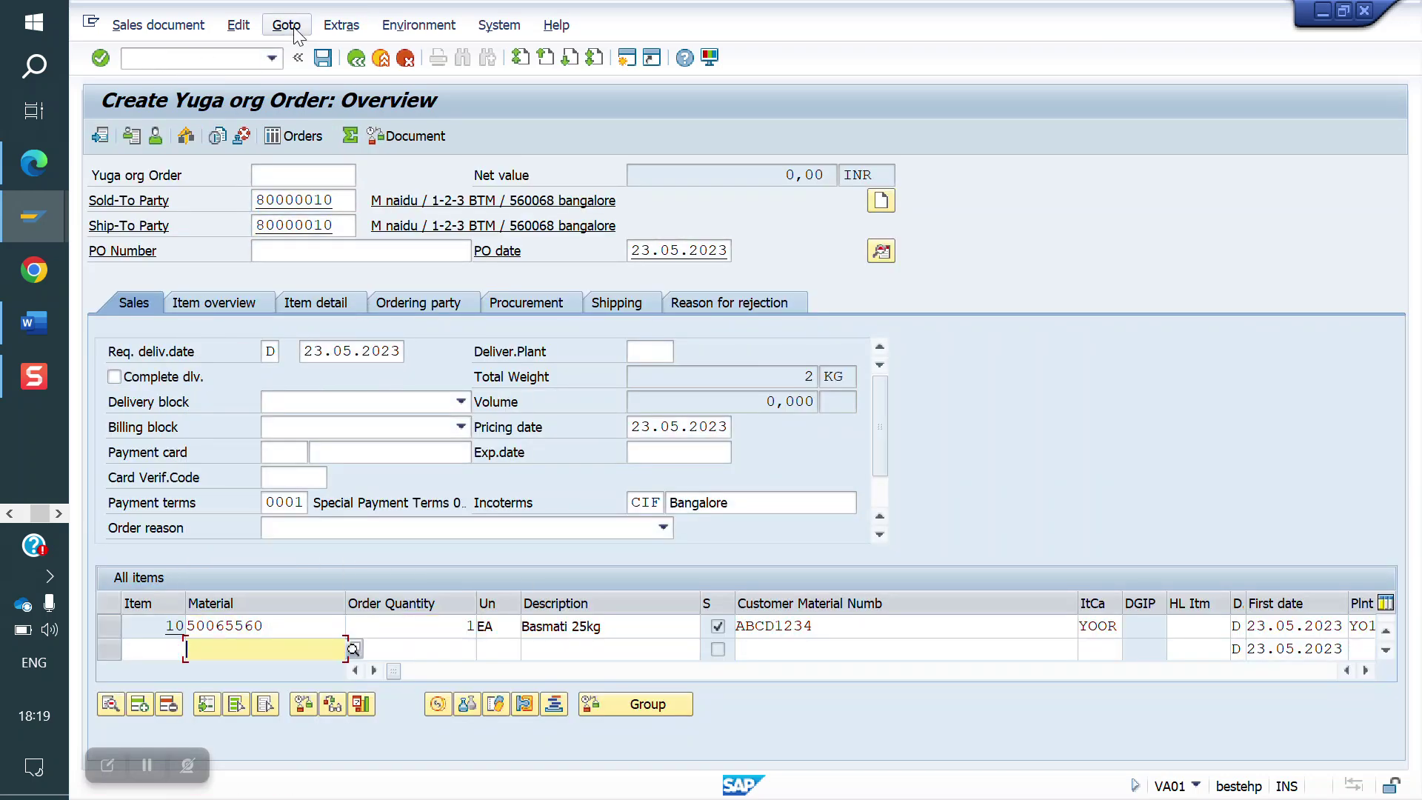
- Check the incompletion log for missing data and save the order as 7000365
click(239, 25)
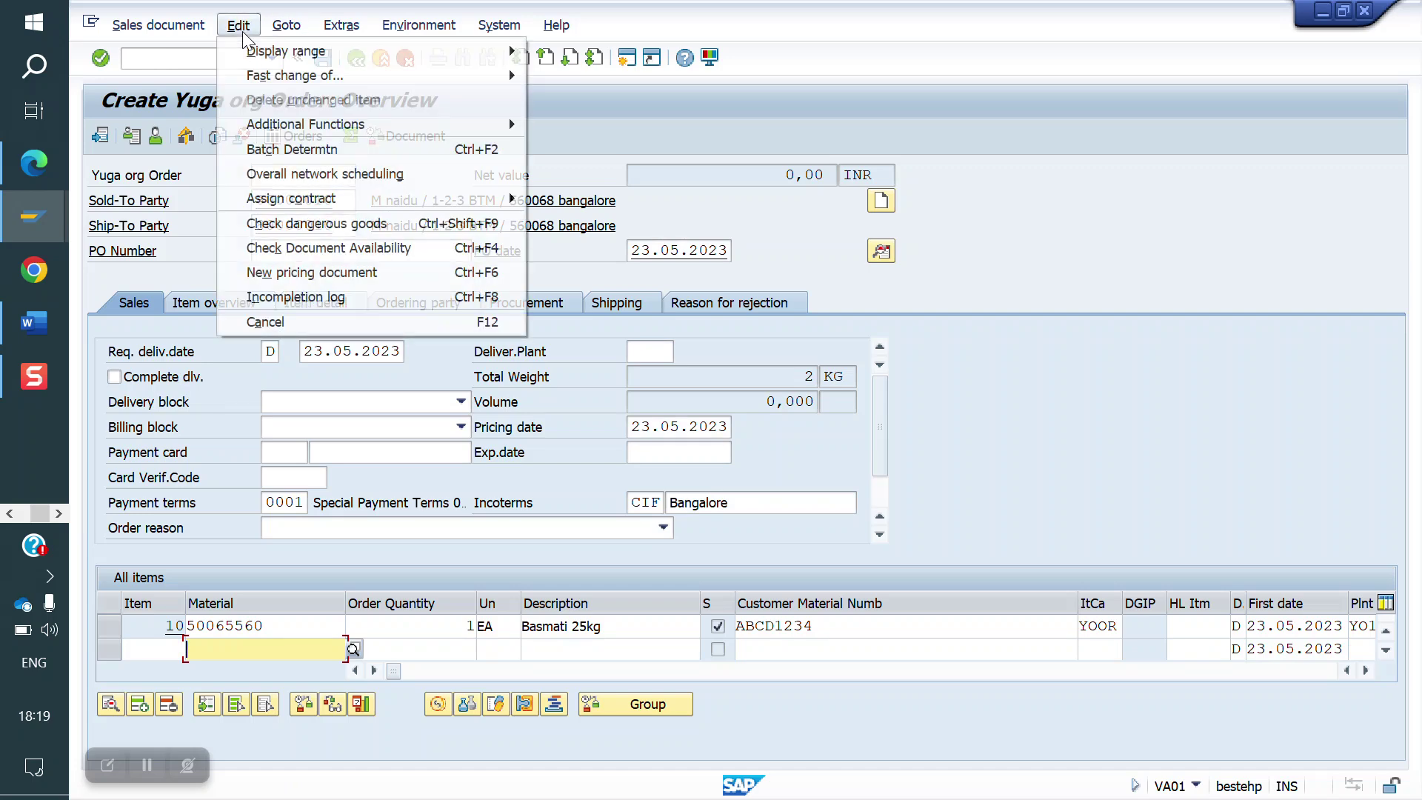
click(293, 297)
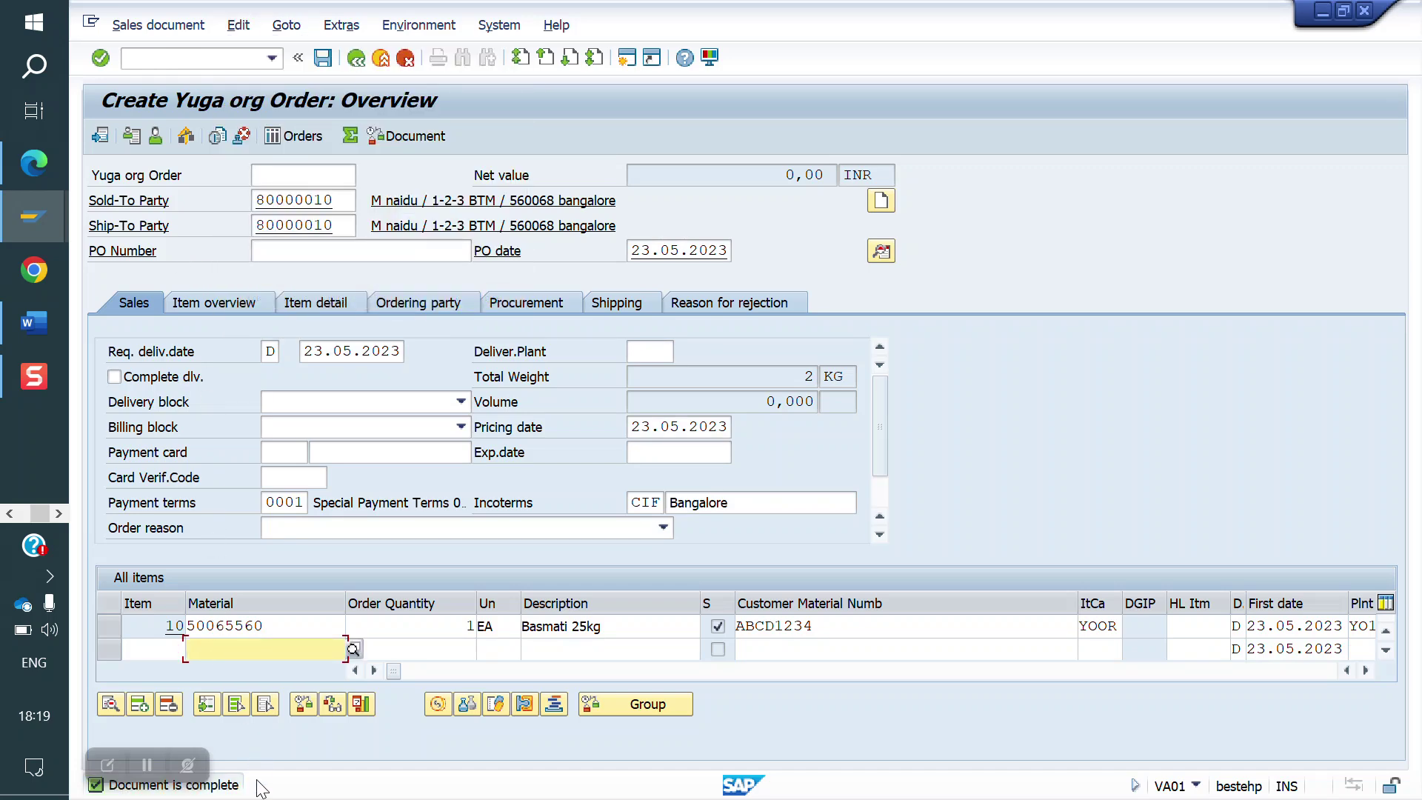
click(291, 250)
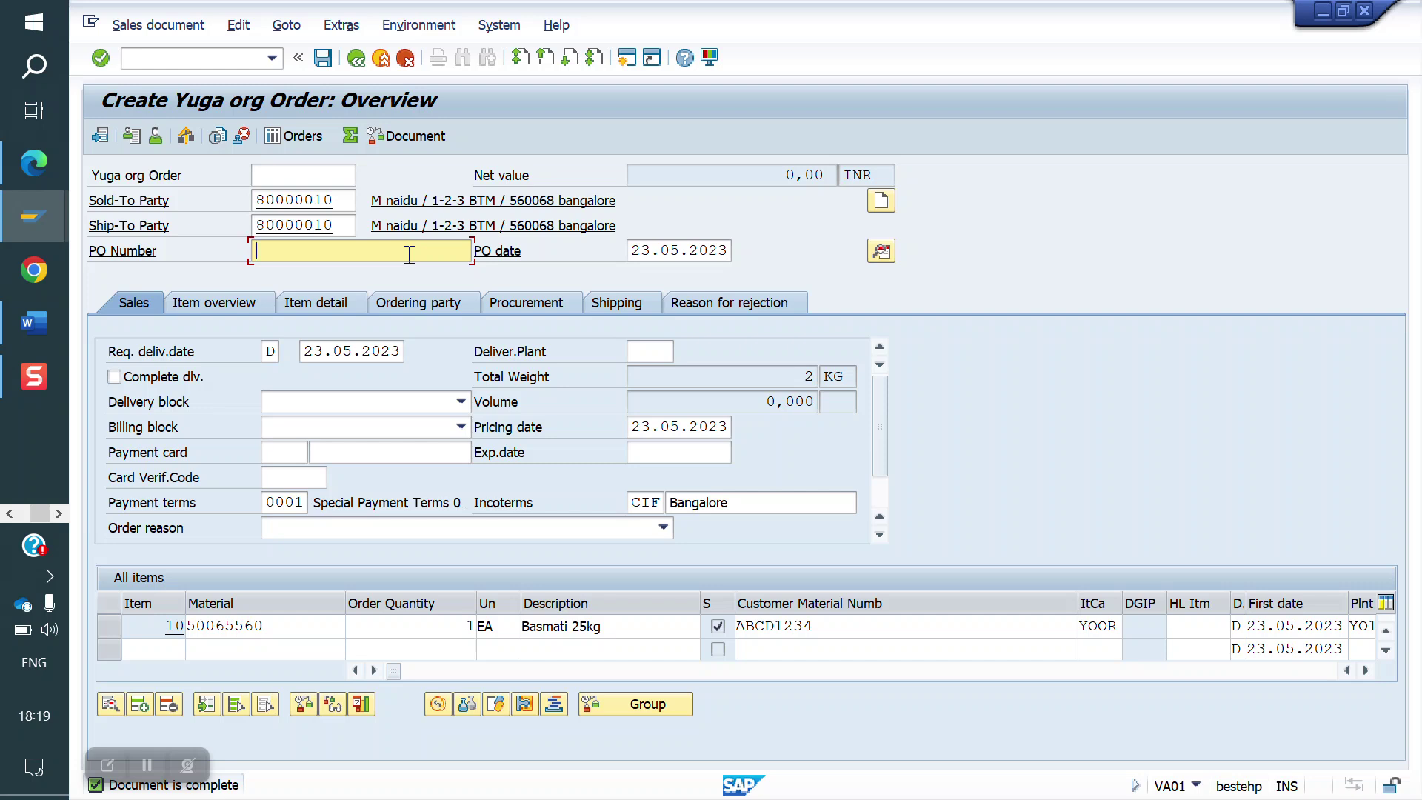
click(322, 58)
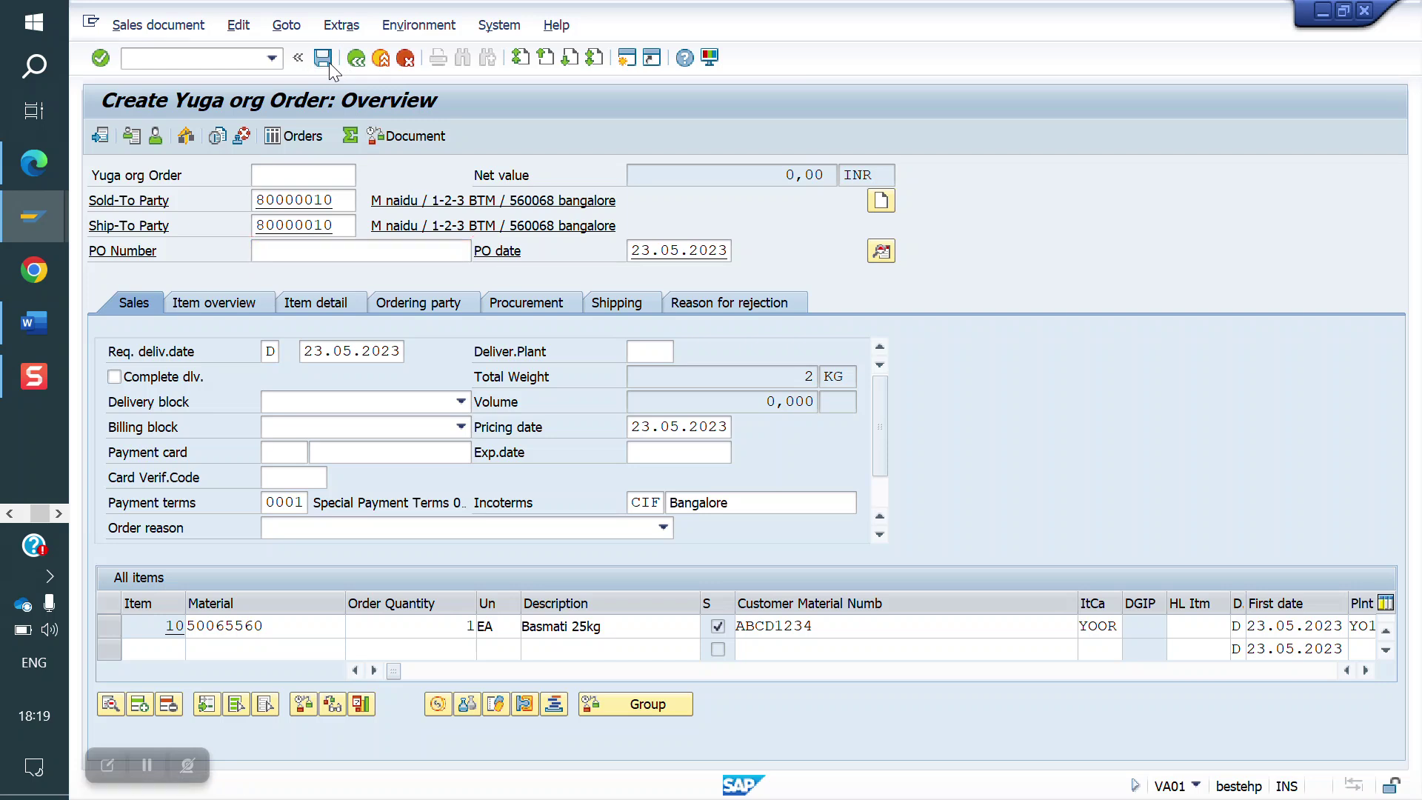
click(289, 252)
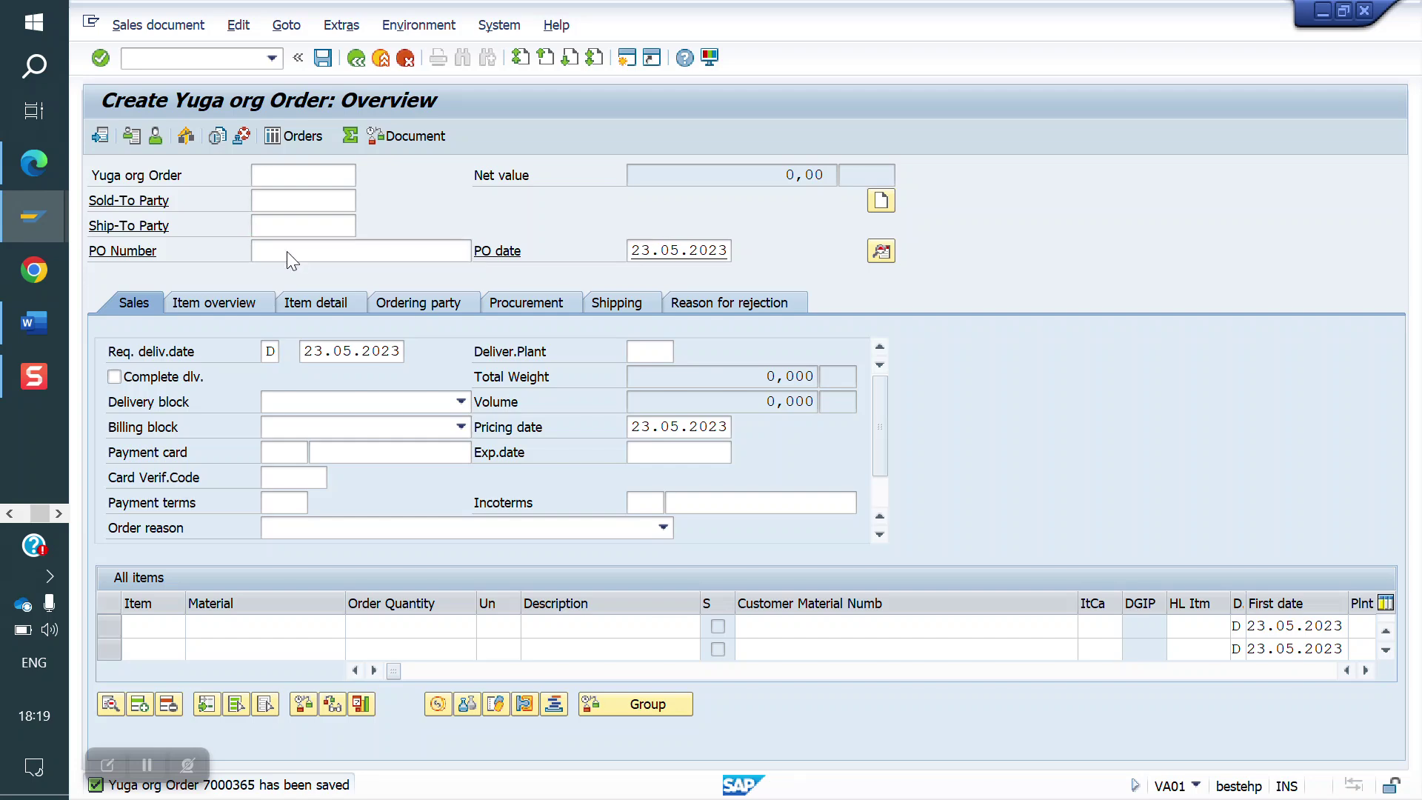
key(F1)
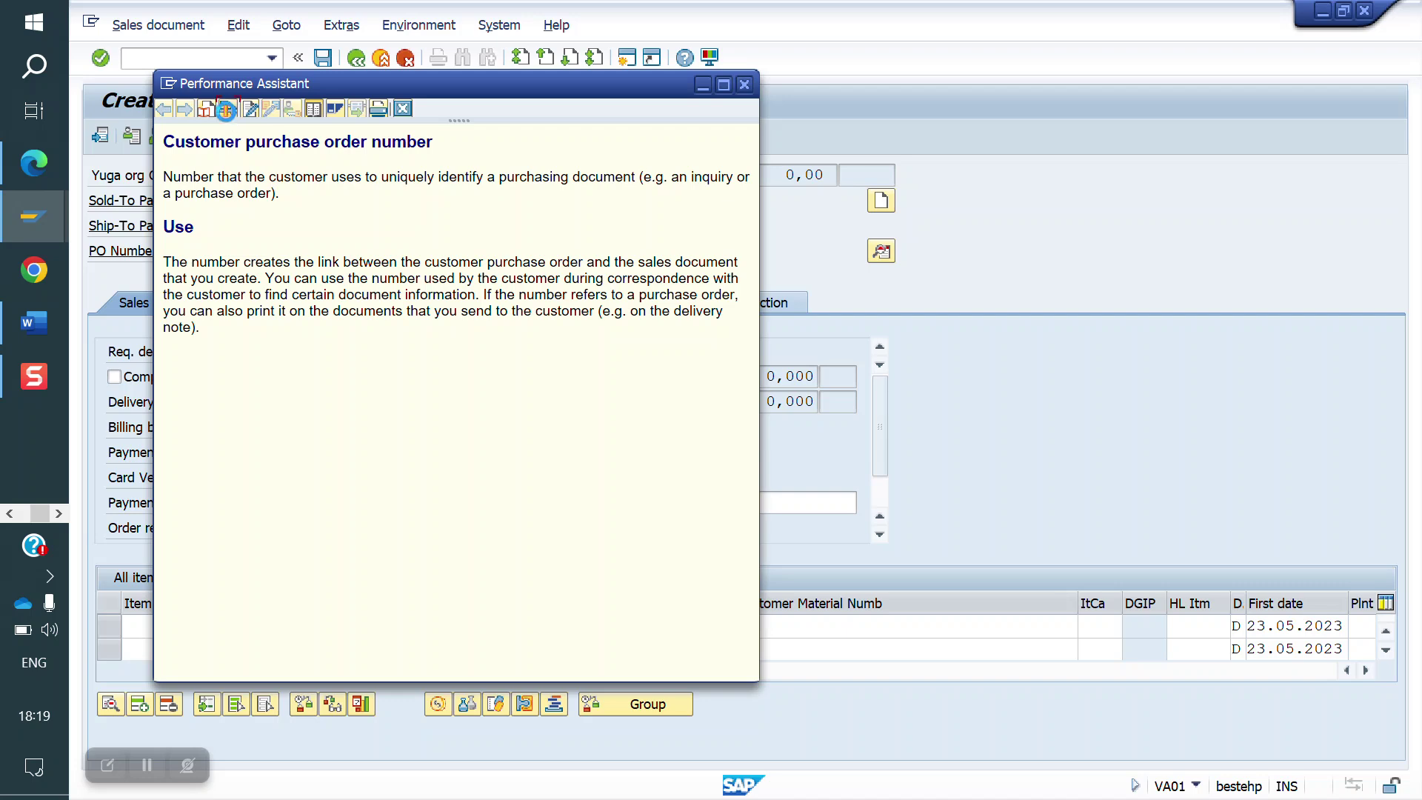
click(227, 110)
drag(382, 508, 279, 517)
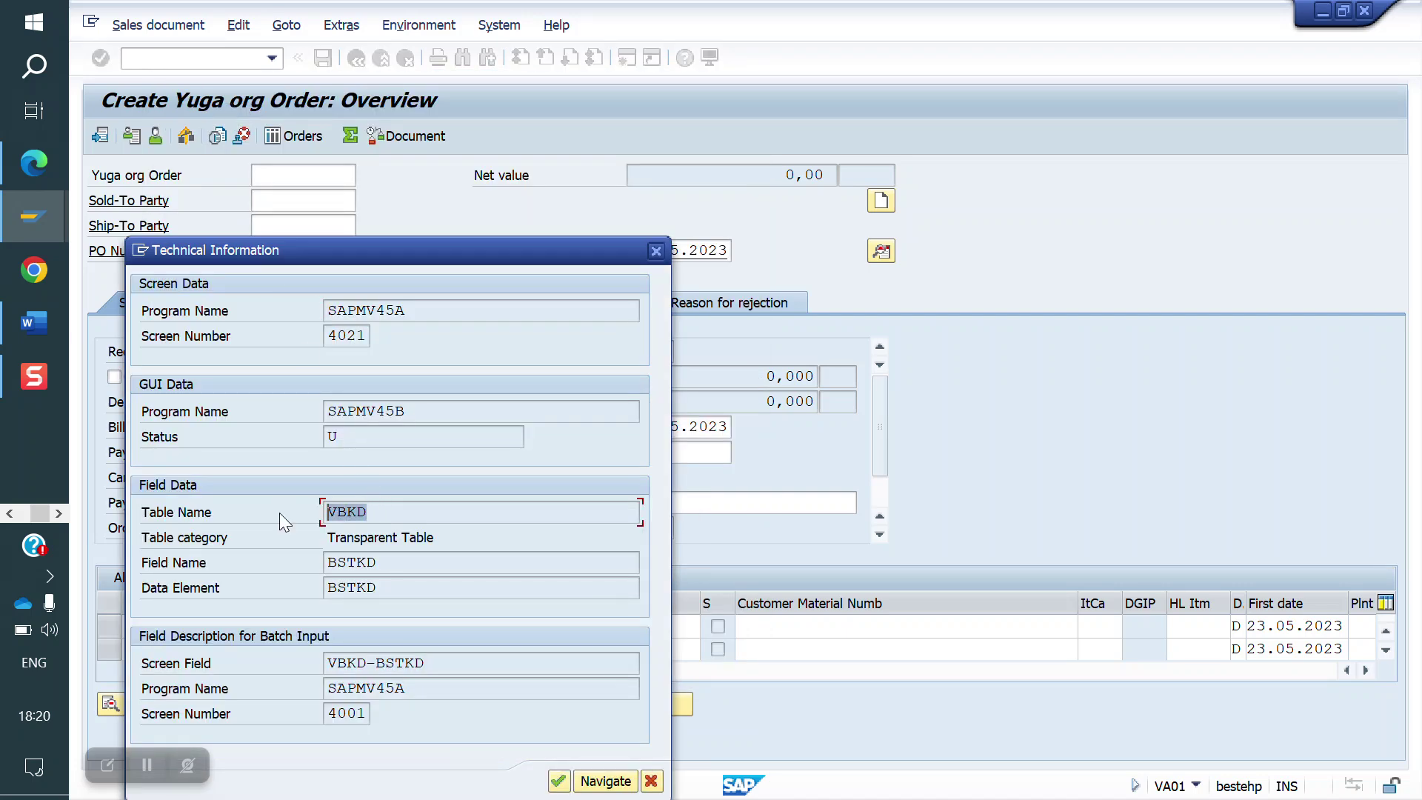
drag(418, 572, 308, 580)
right_click(341, 563)
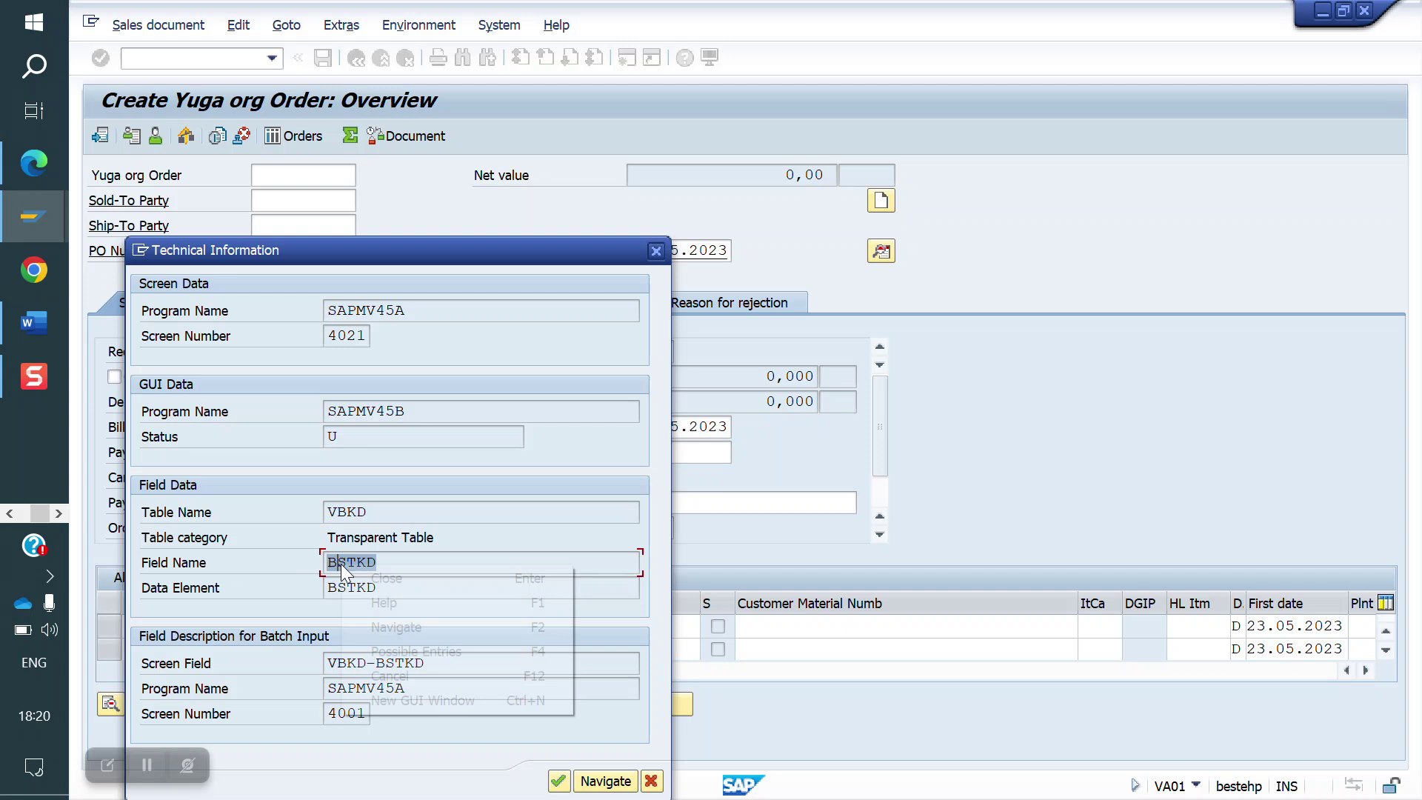
click(519, 549)
drag(427, 552, 295, 577)
click(296, 569)
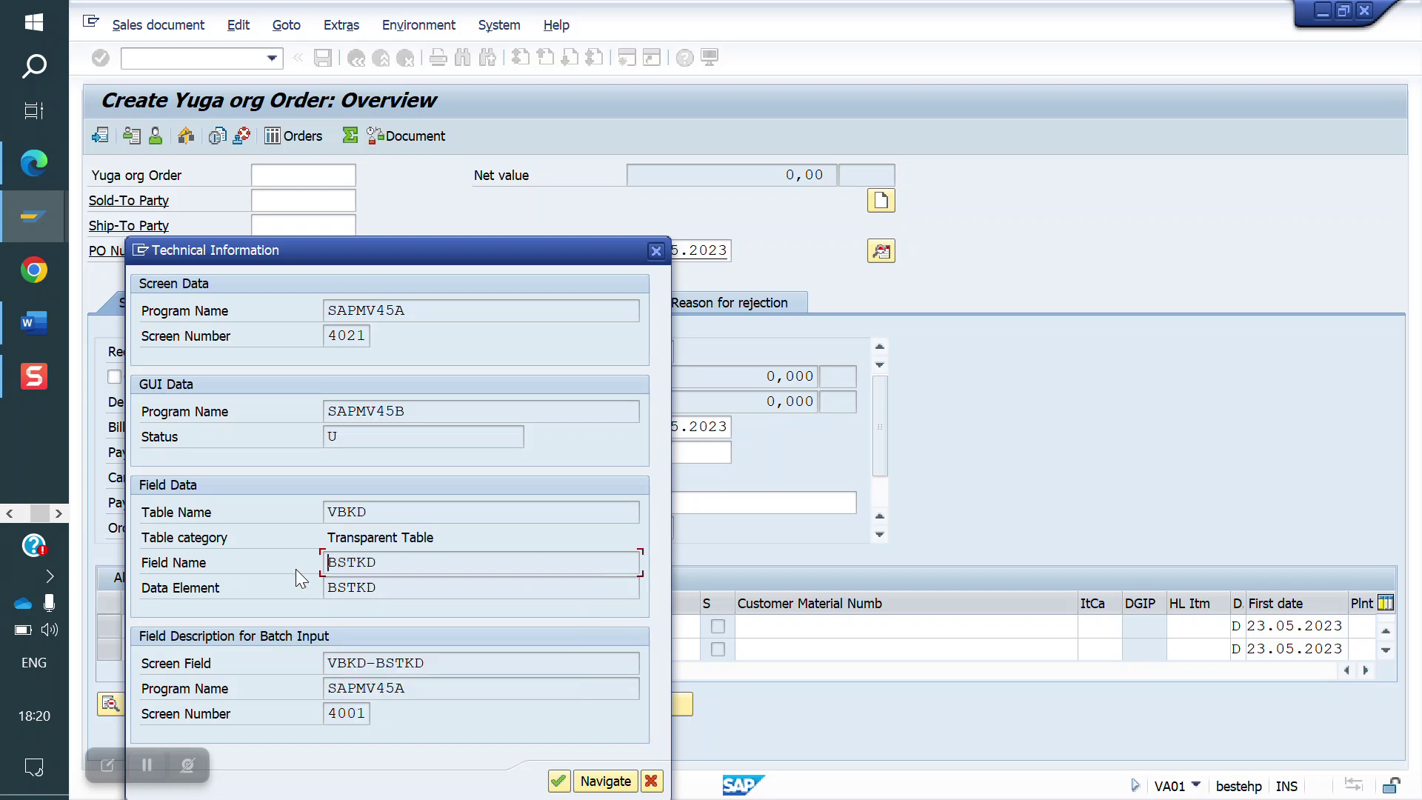
click(655, 252)
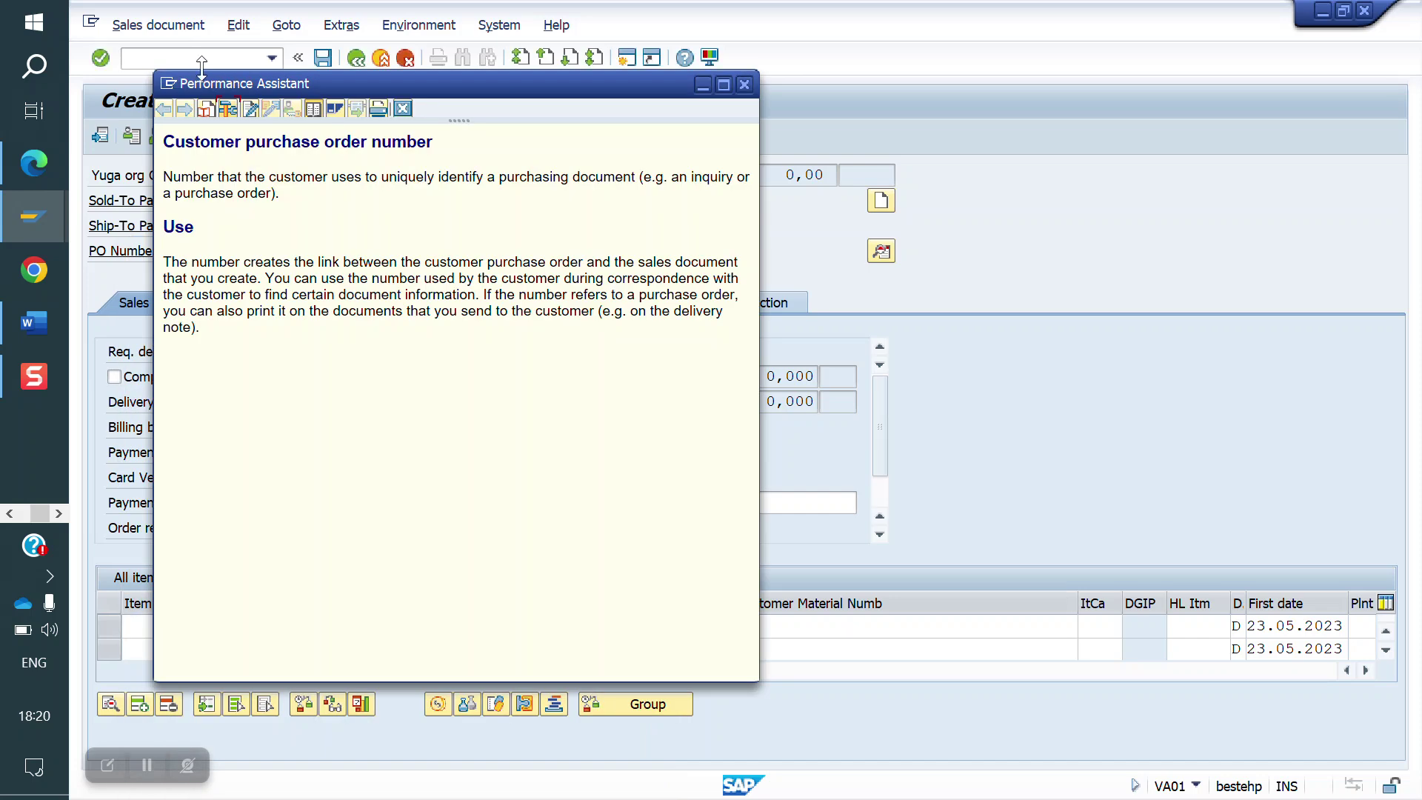
click(745, 84)
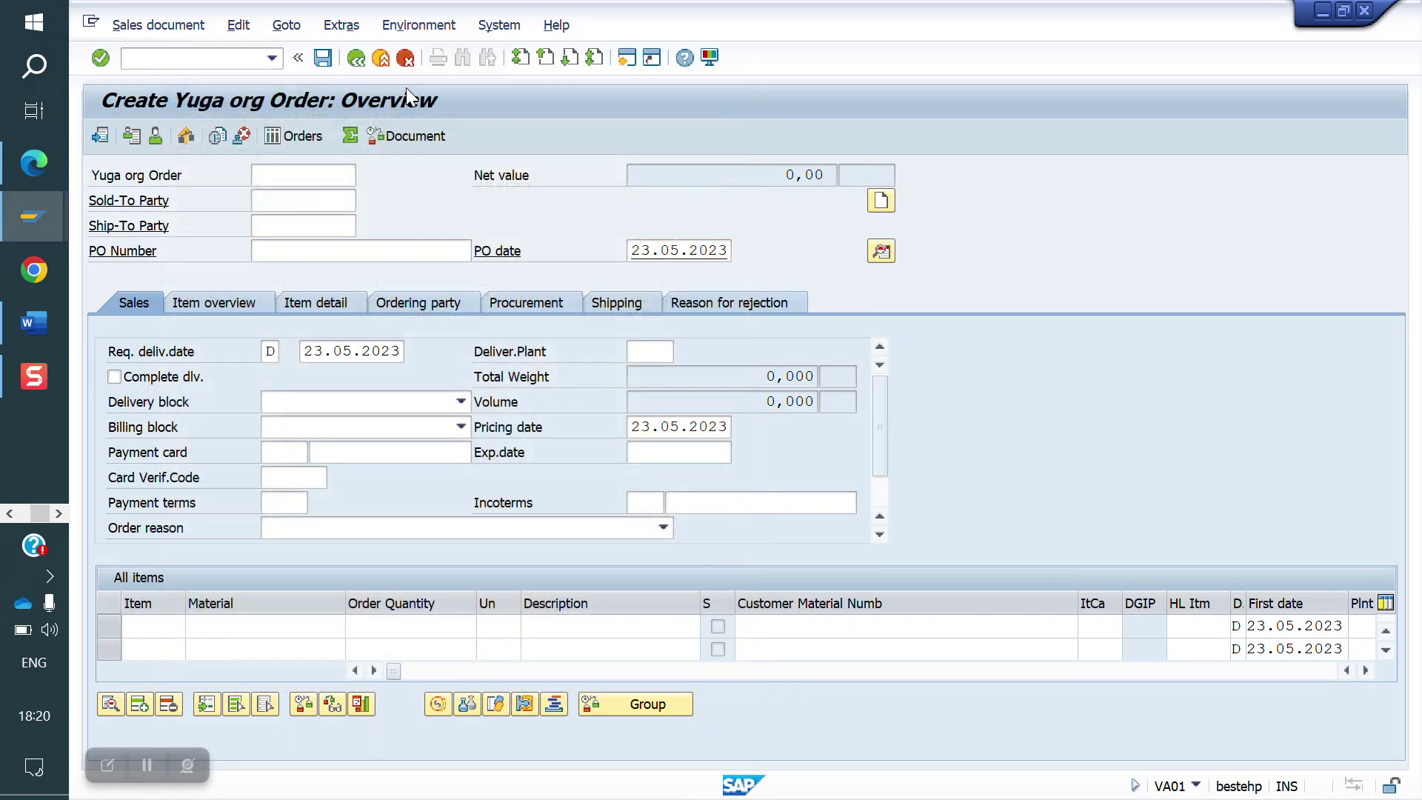
- Via /nspro, go to Sales and Distribution > Basic Functions > Log of Incomplete Items > Define Incompleteness Procedures
text(/nspro)
key(Return)
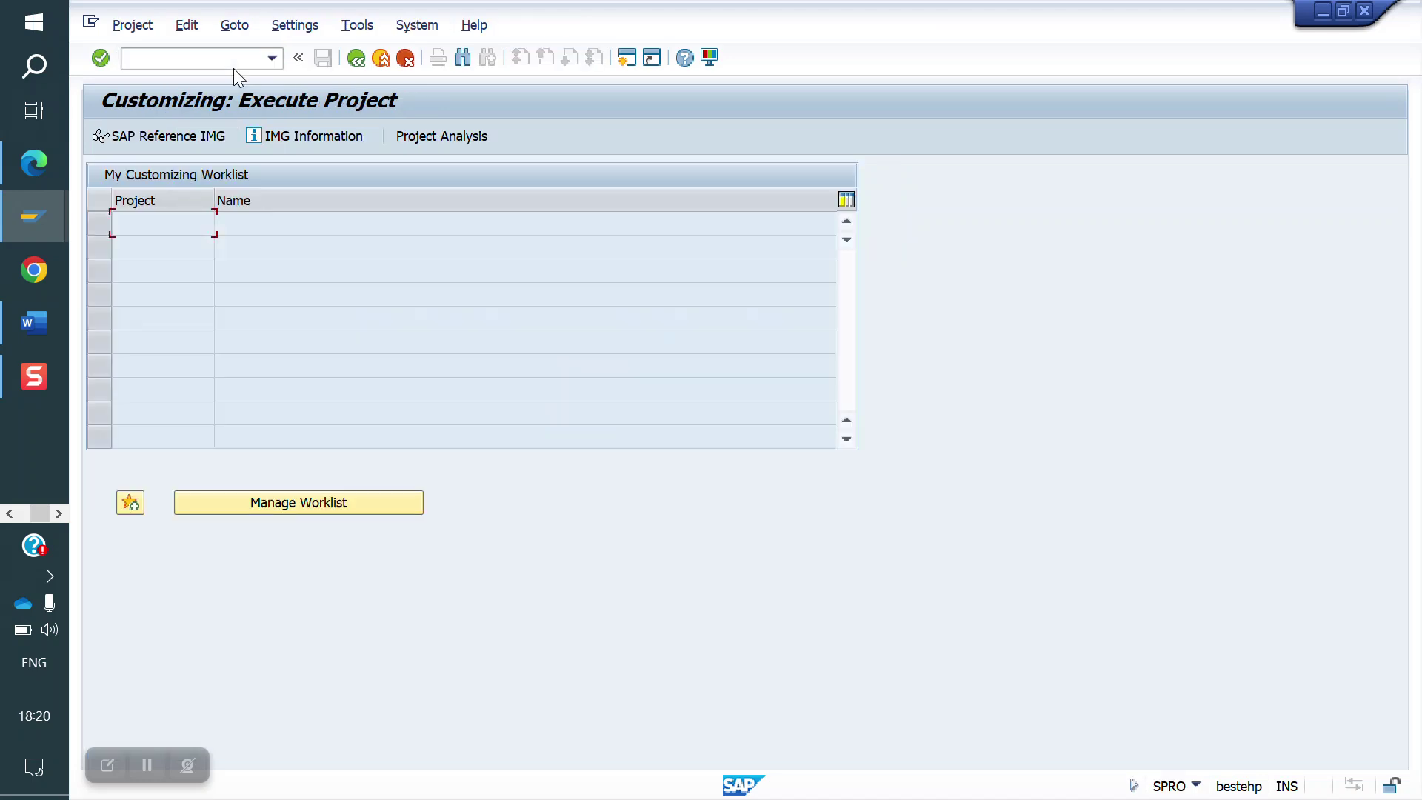
click(175, 136)
scroll(139, 625, down, 3)
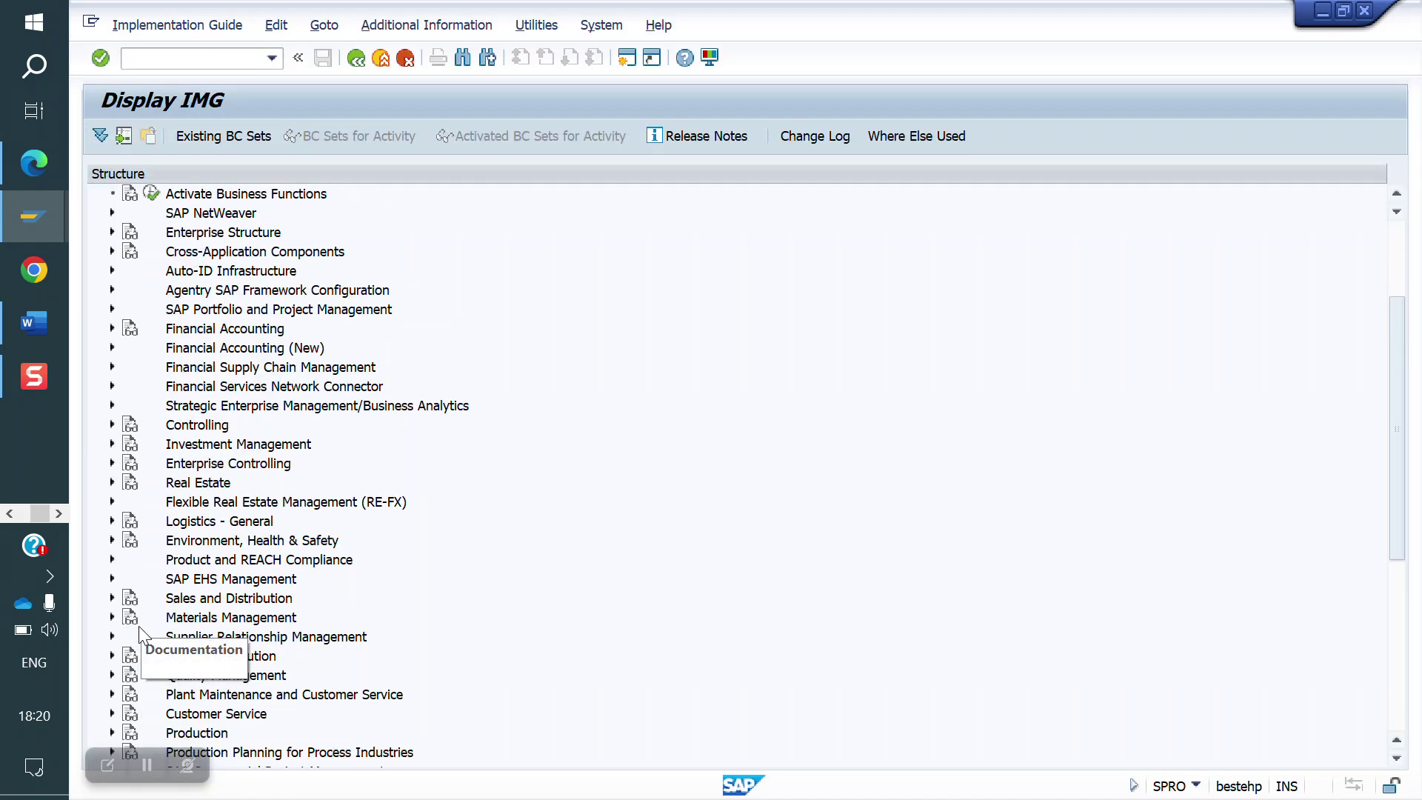
click(111, 598)
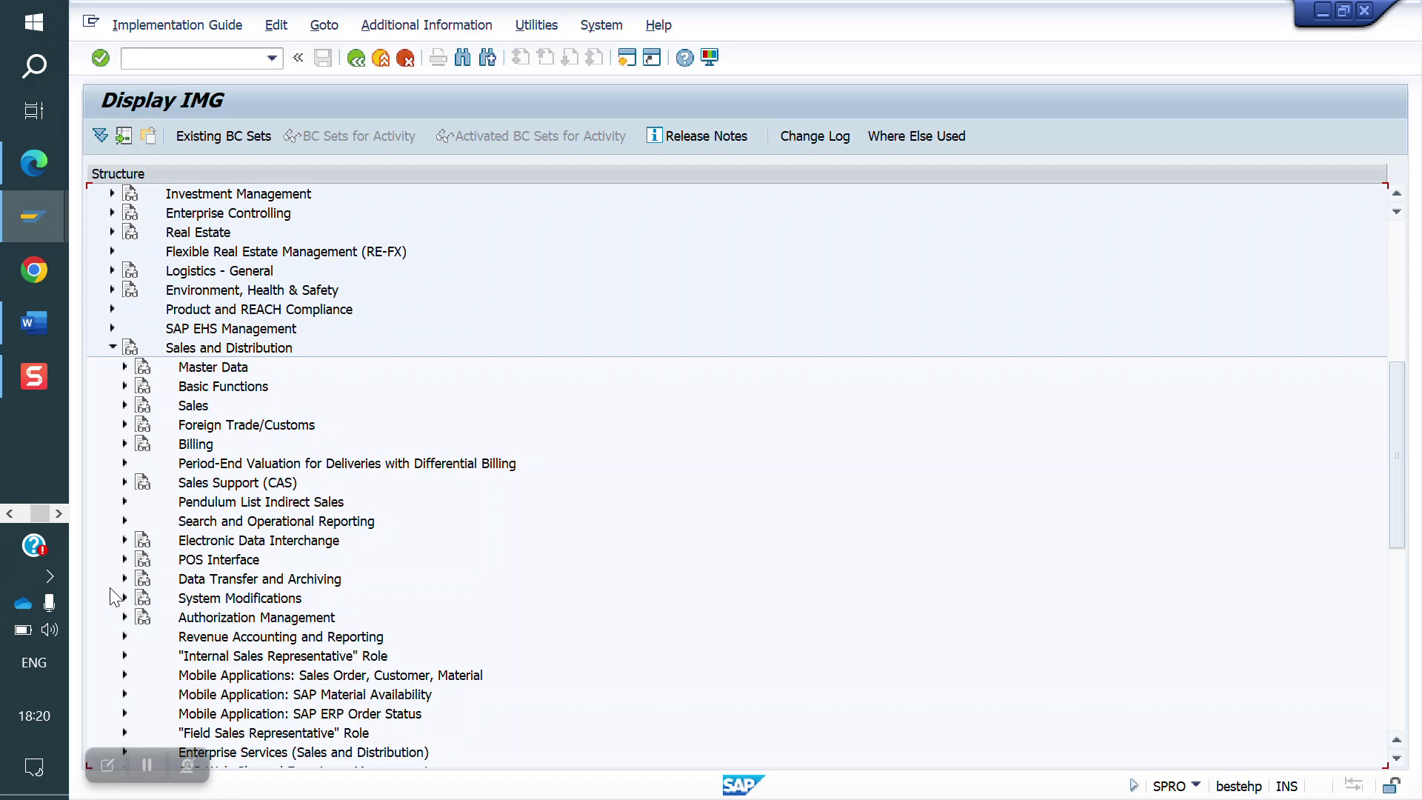
click(124, 386)
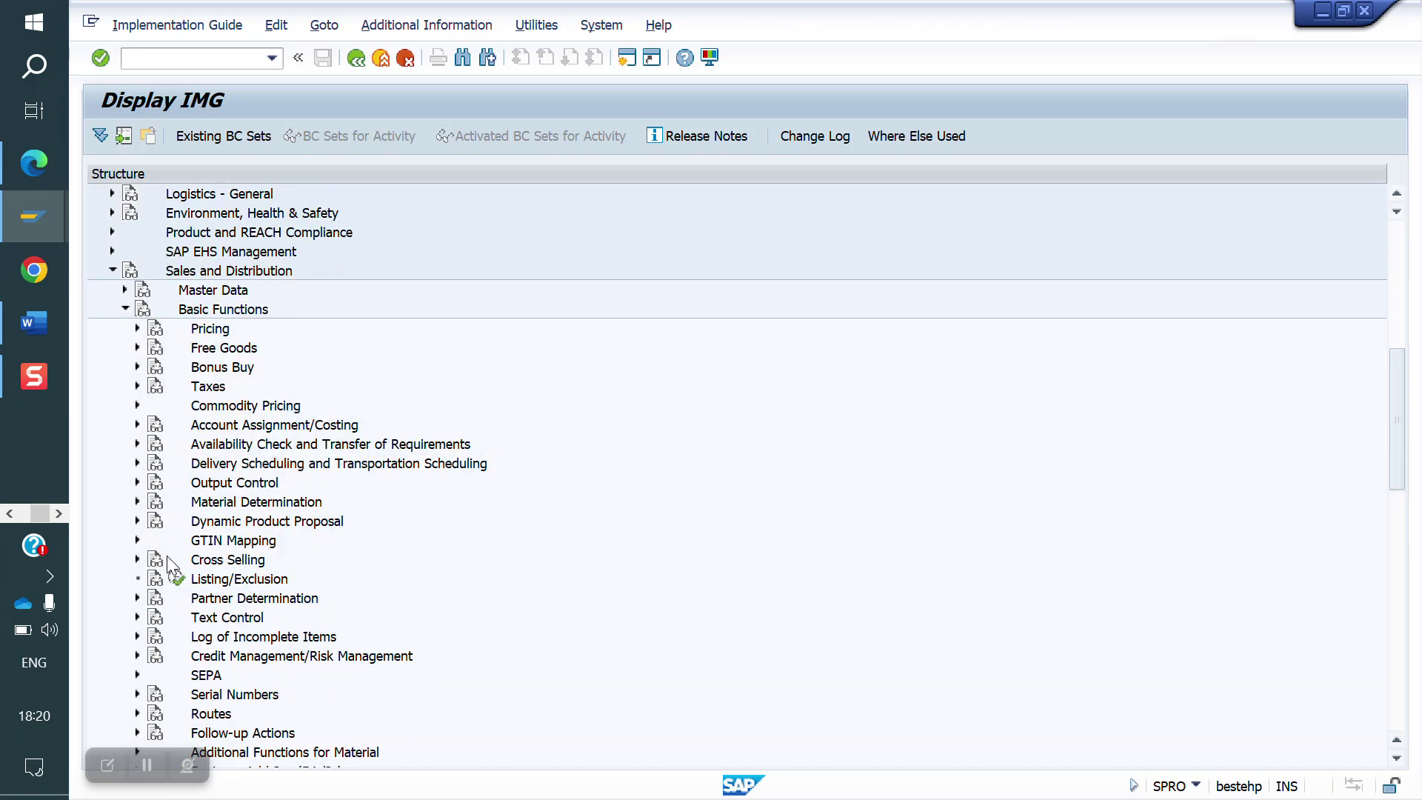
scroll(152, 630, down, 3)
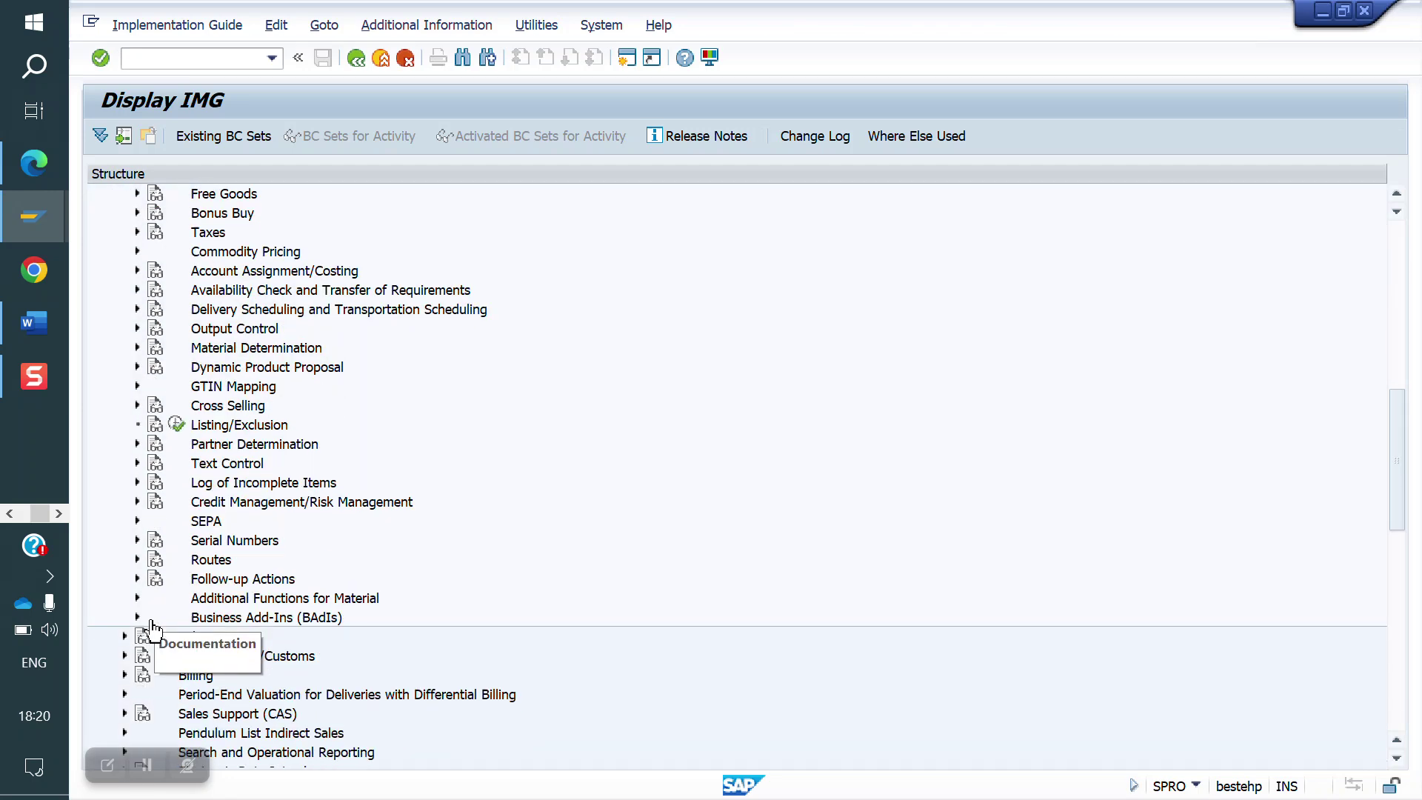
click(137, 482)
click(189, 502)
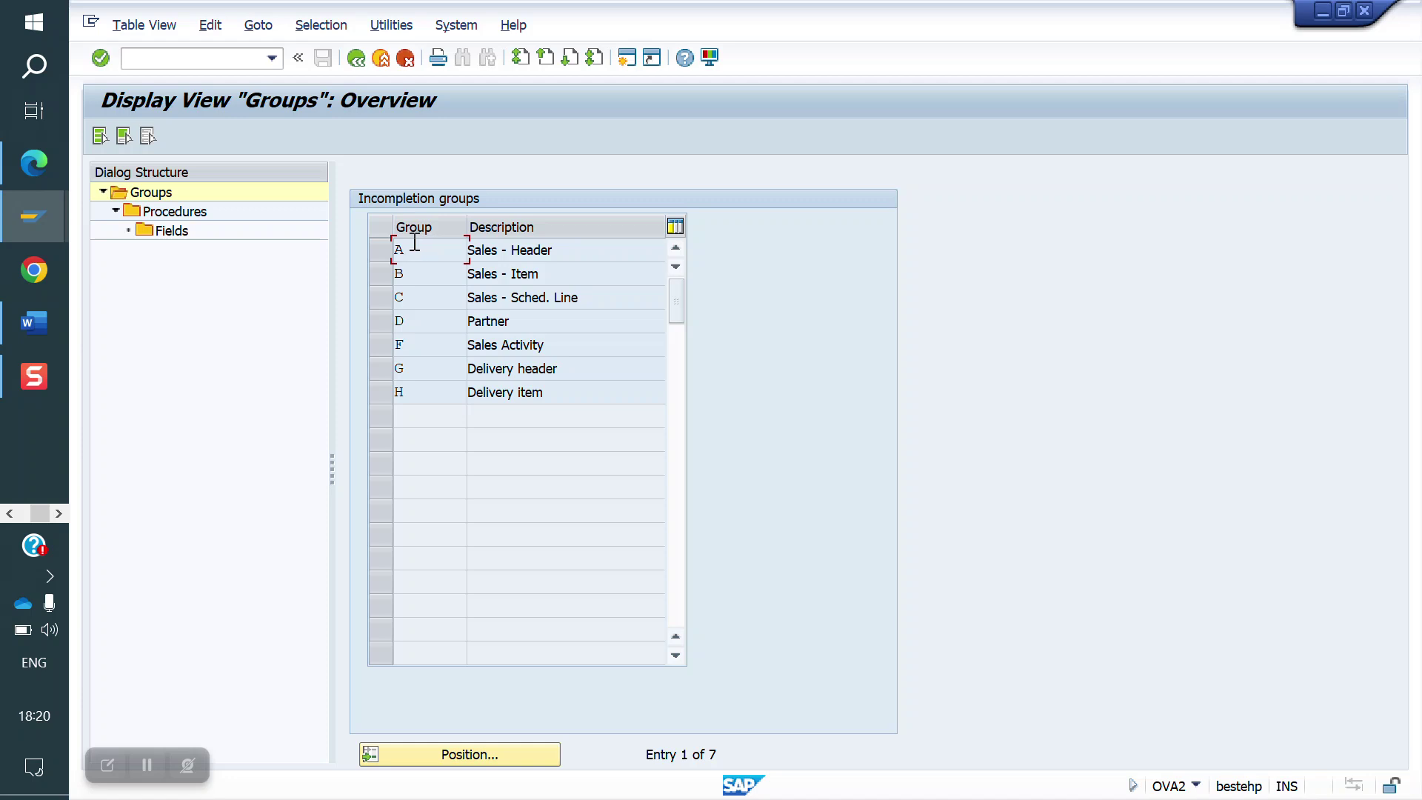
- Review the seven incompletion groups and select the Sales - Header group A
click(381, 251)
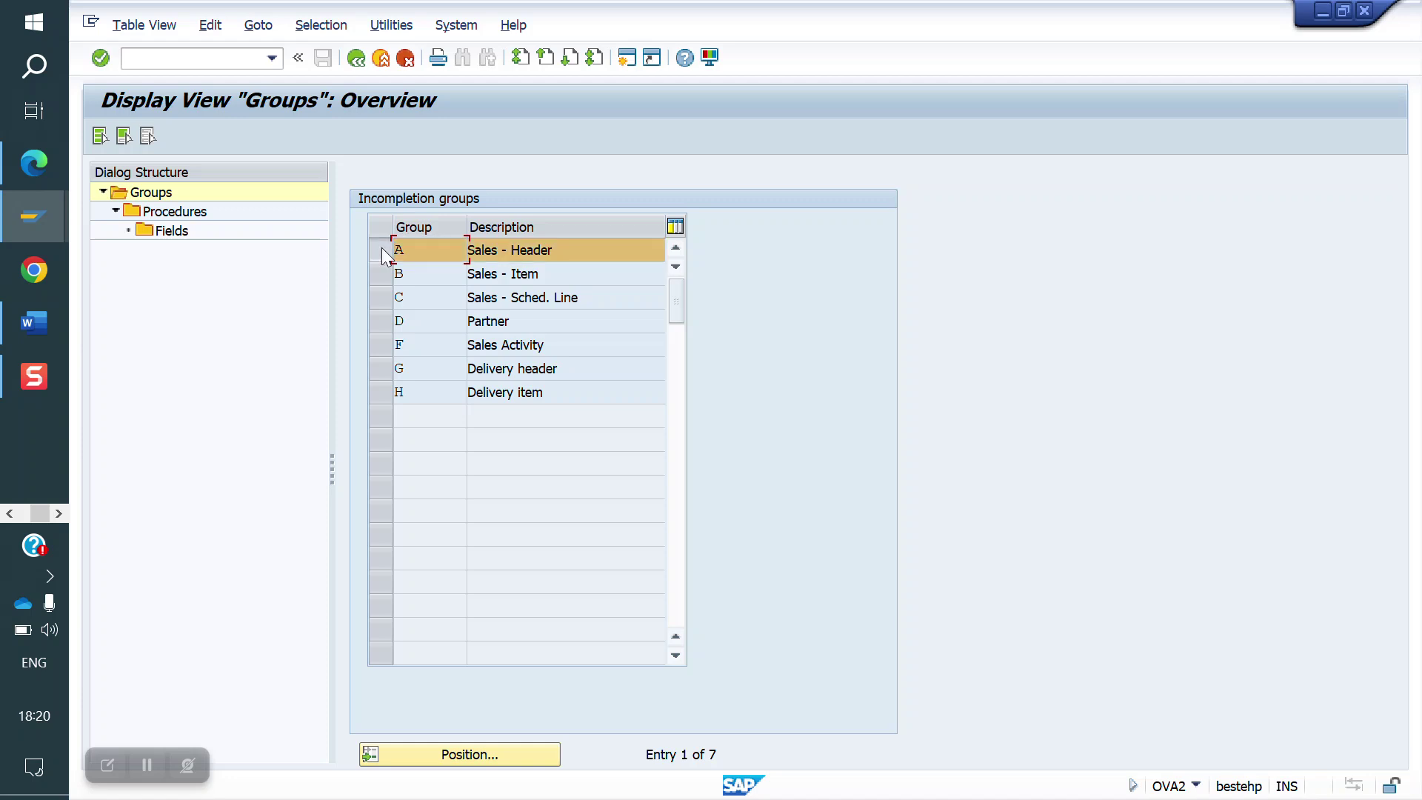
click(381, 274)
click(384, 285)
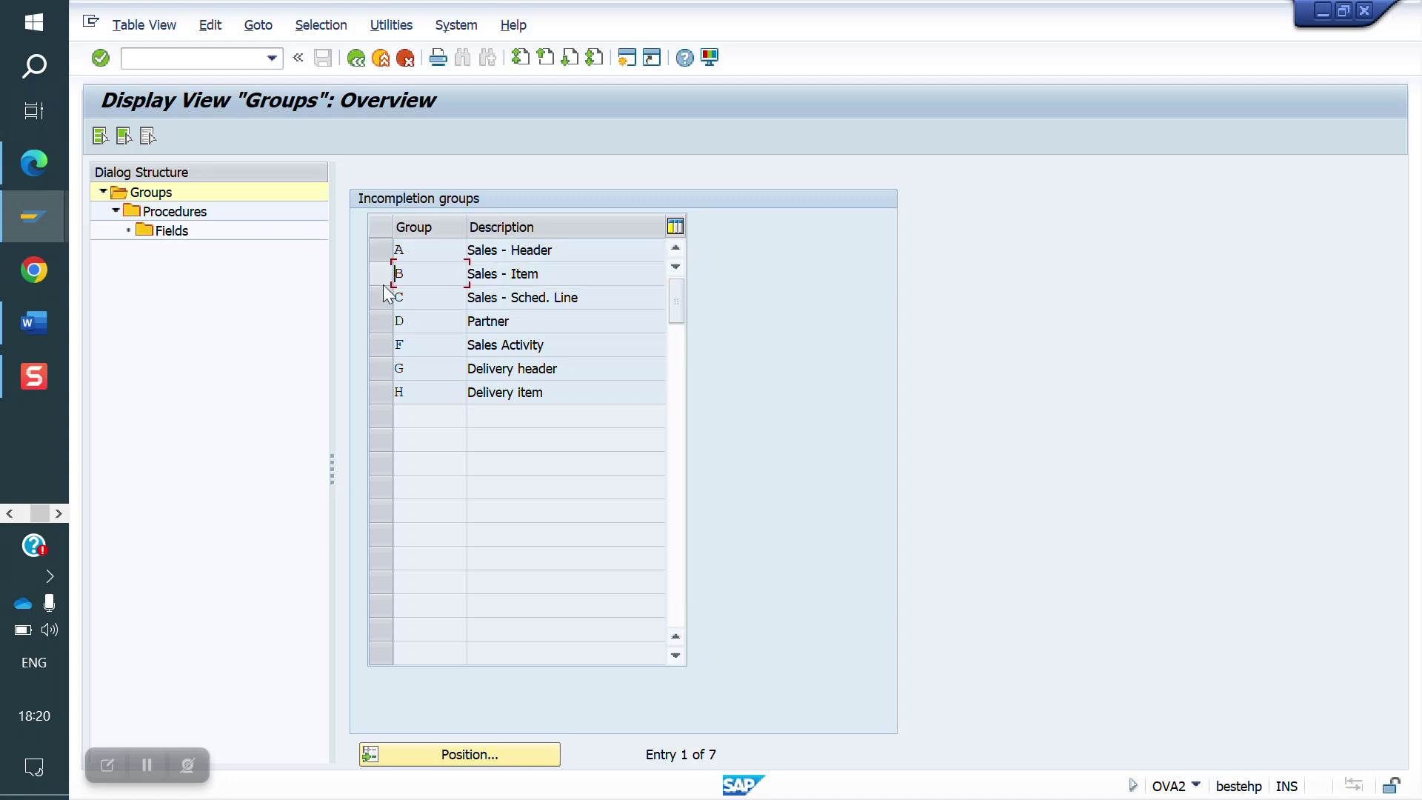
click(381, 322)
click(380, 346)
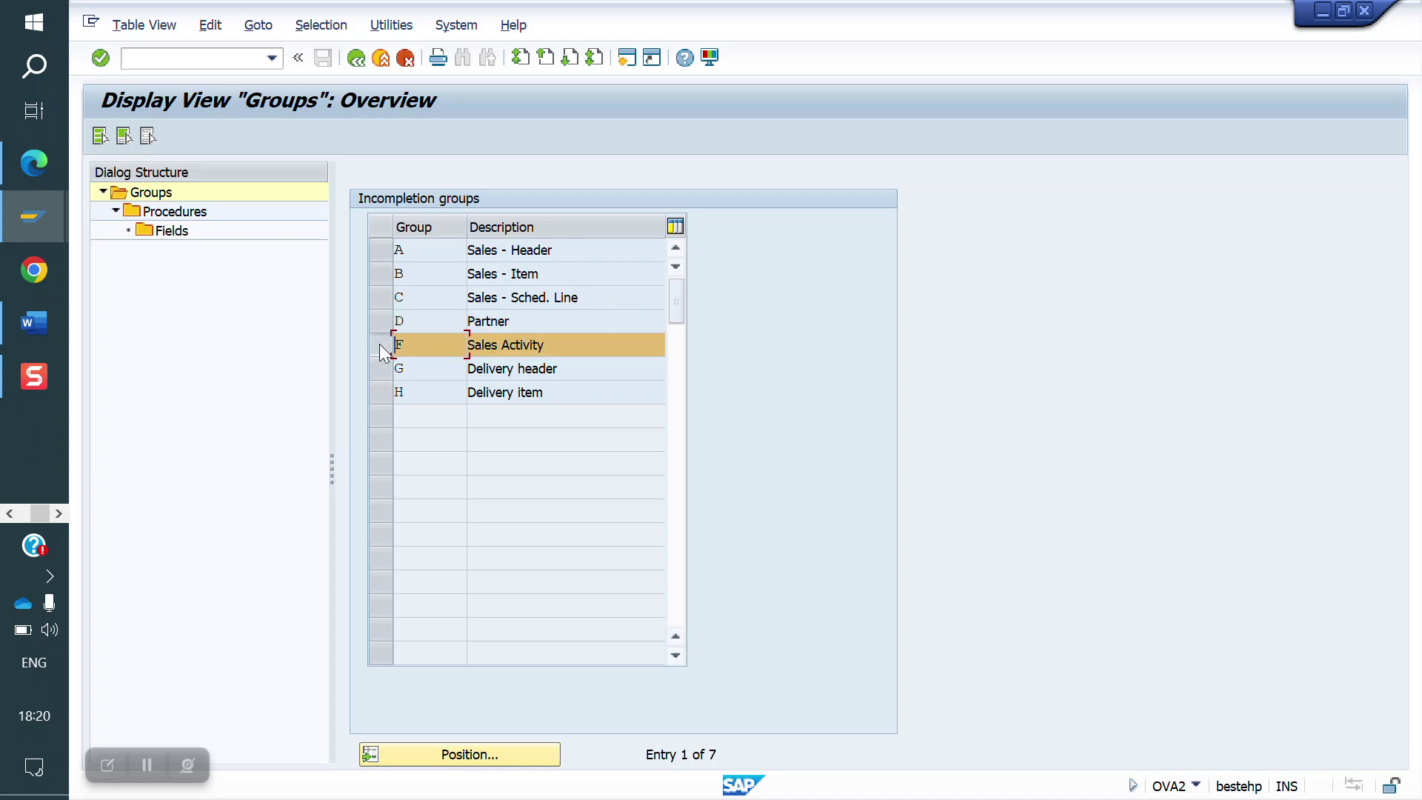
click(380, 368)
click(380, 392)
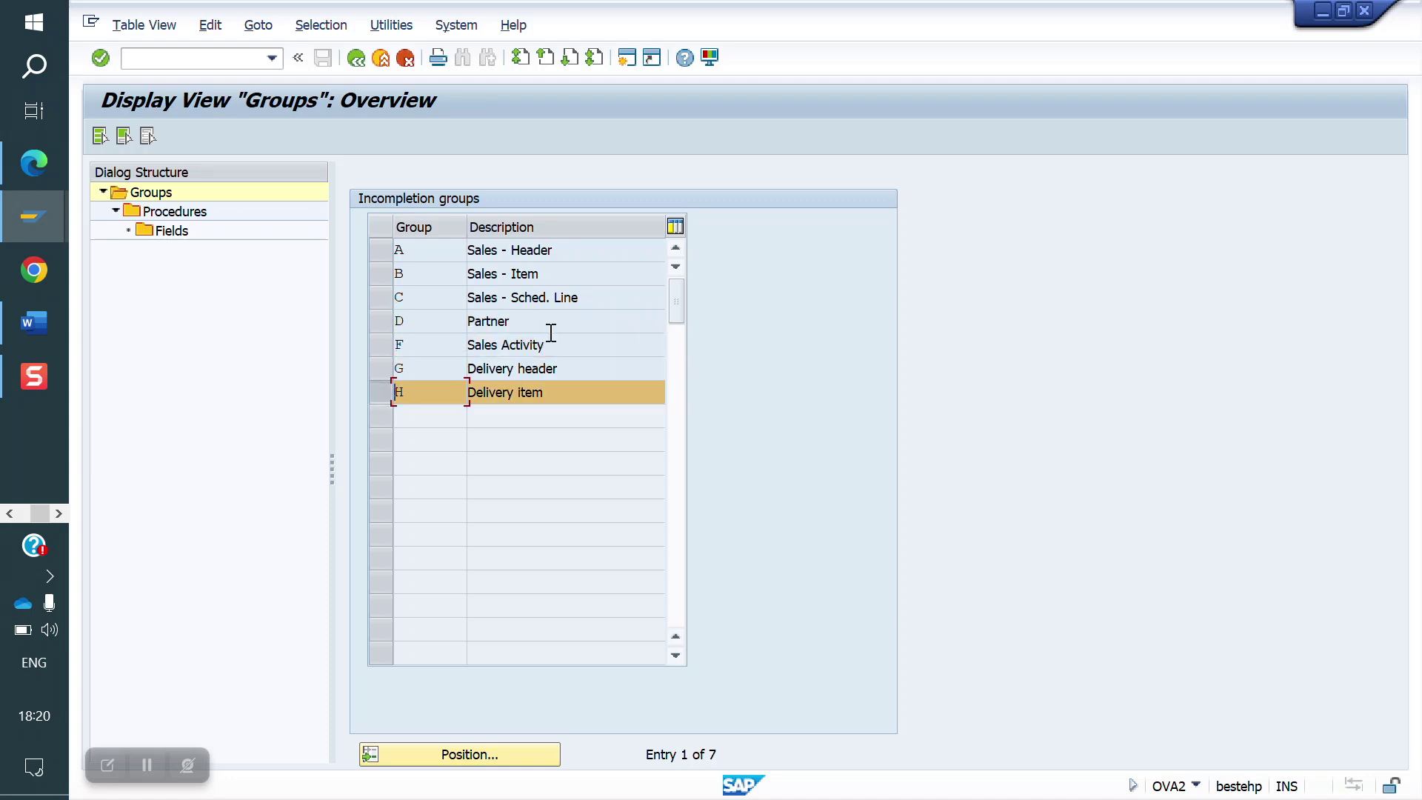
click(382, 249)
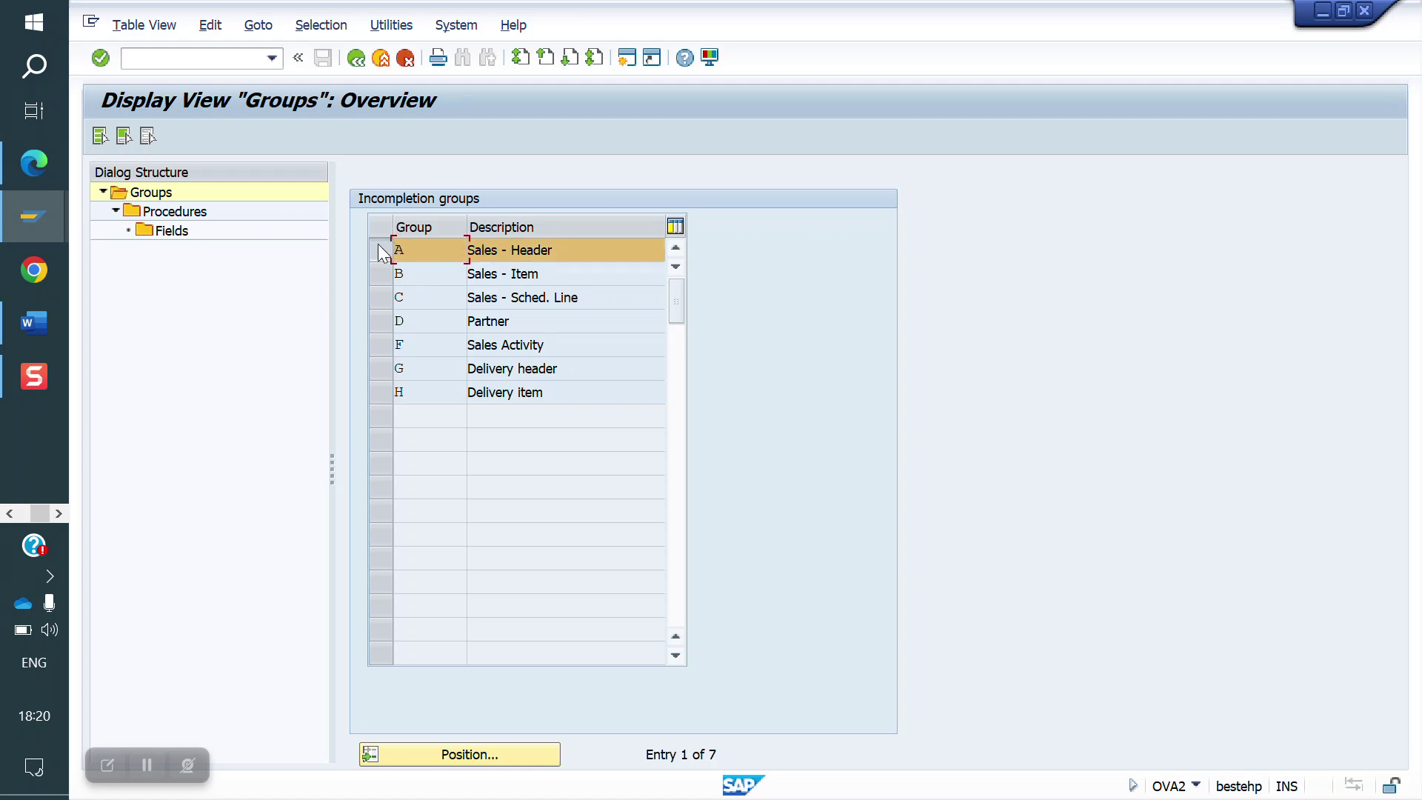
- Show group A's procedures in change mode and select procedure 11 Sales Order
double_click(177, 212)
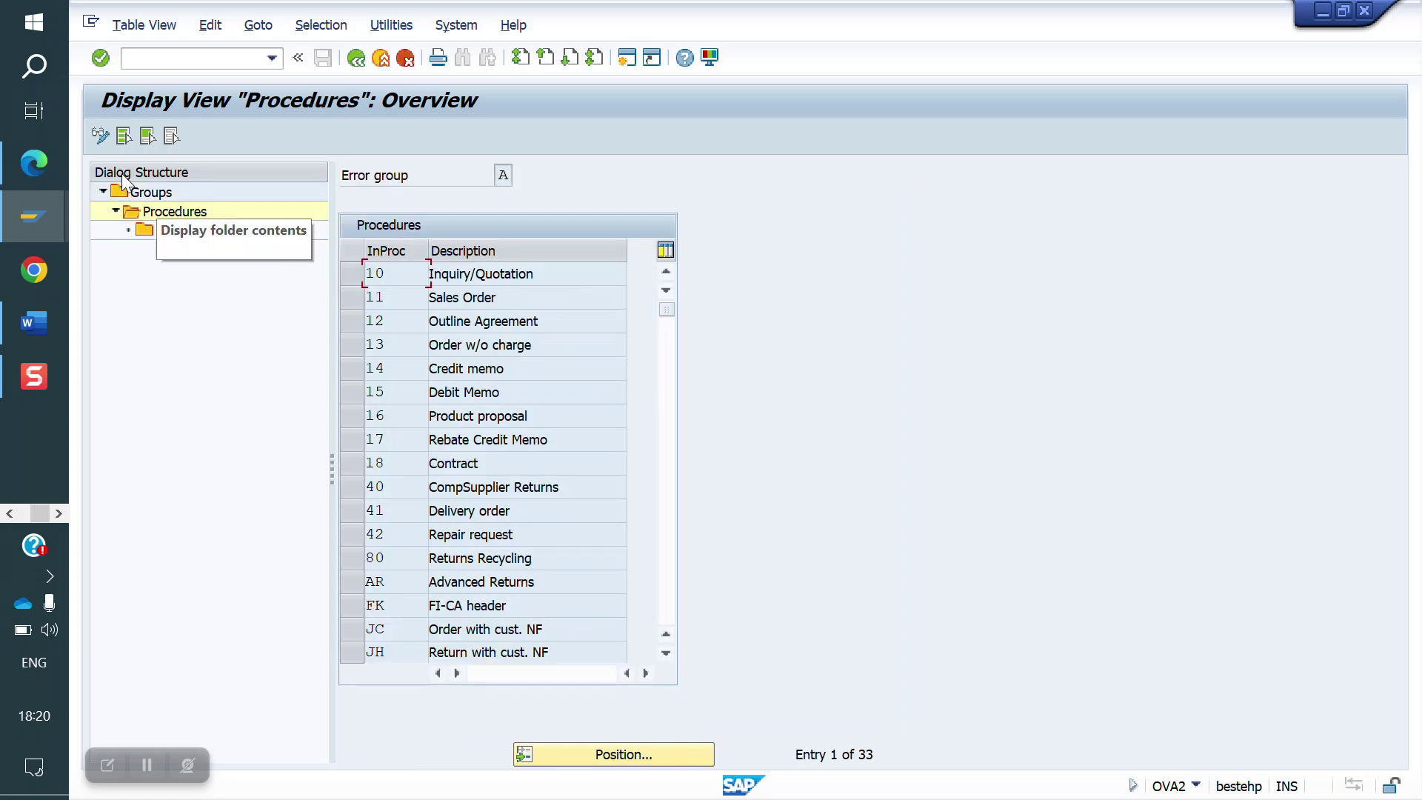
click(100, 136)
drag(400, 273, 355, 317)
click(396, 383)
drag(397, 383, 365, 389)
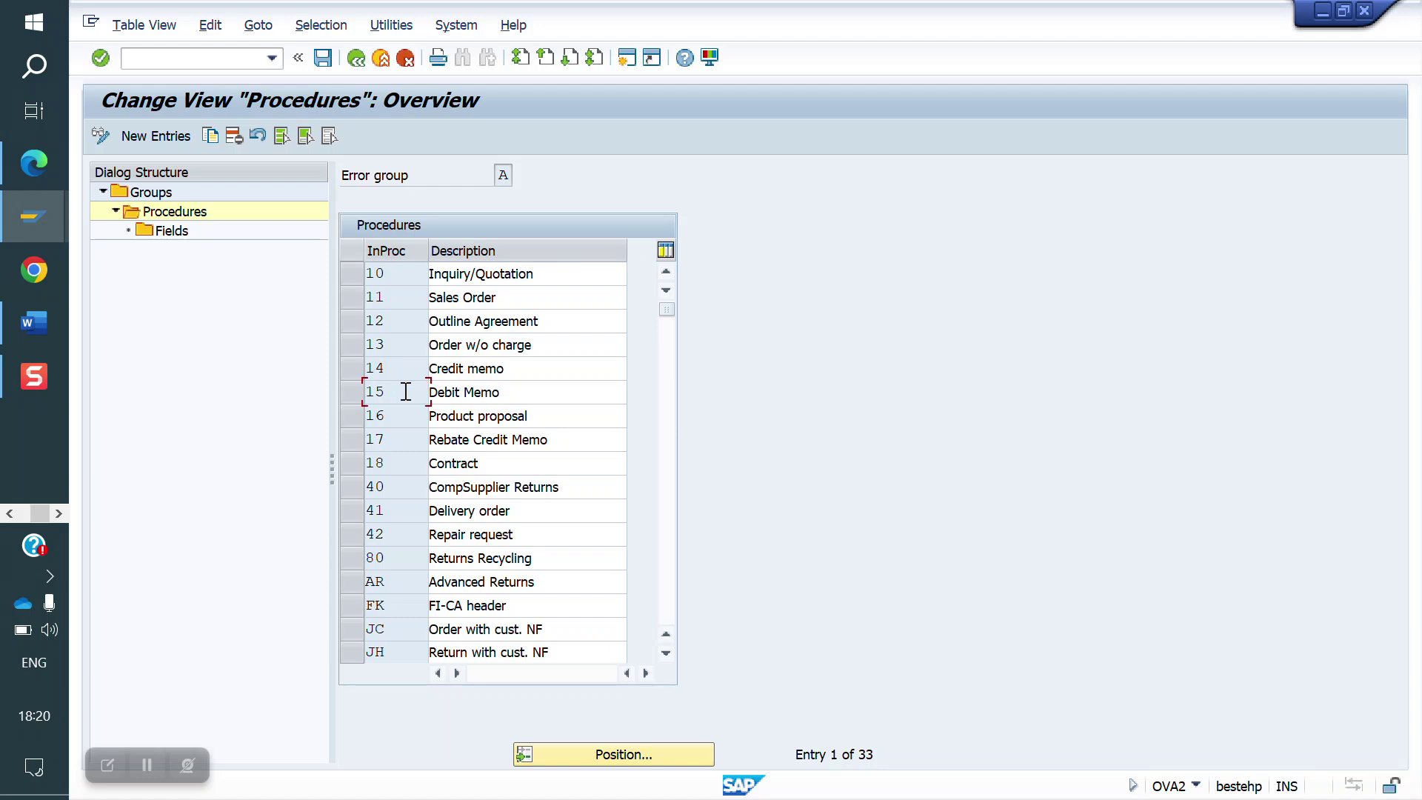
drag(394, 368, 365, 370)
drag(403, 415, 373, 417)
click(359, 297)
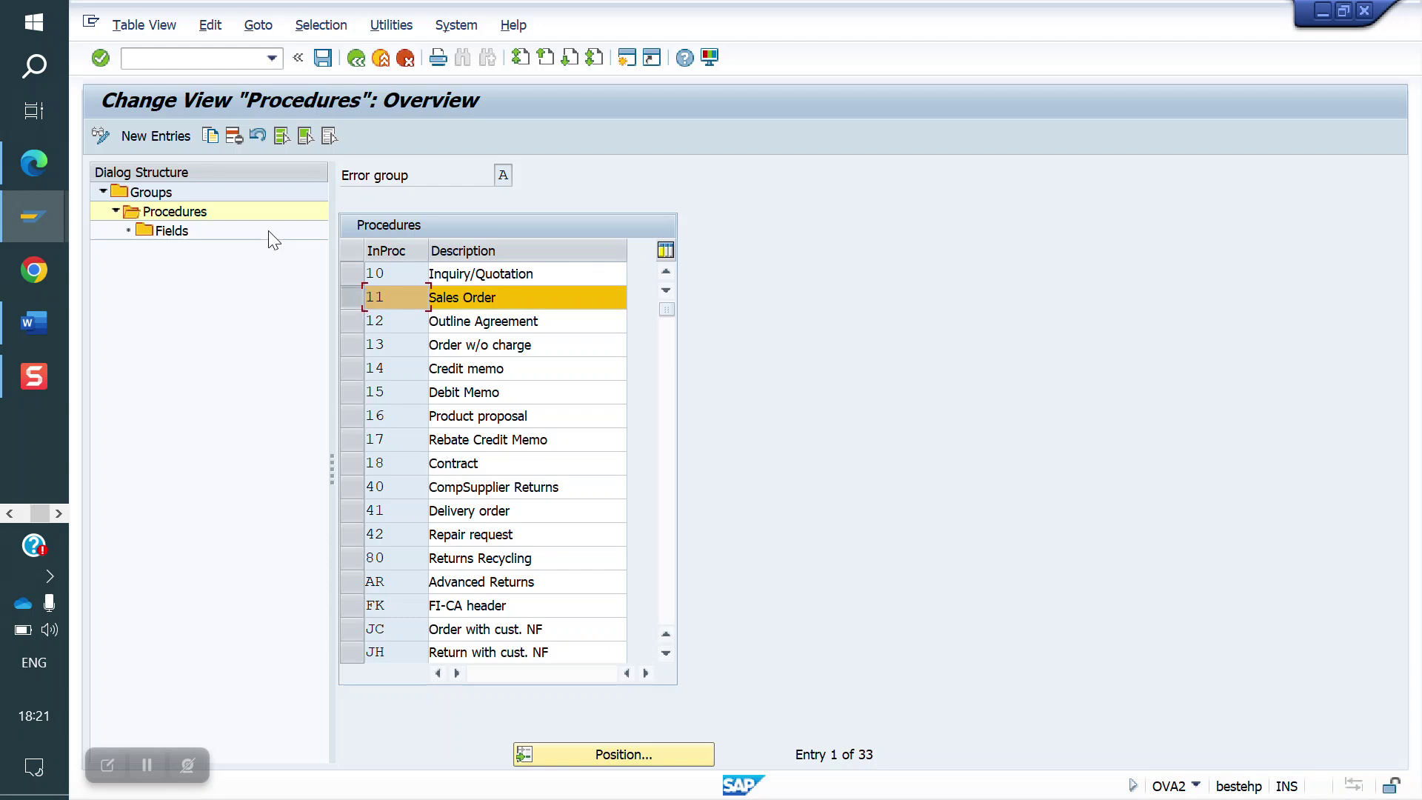
- Copy procedure 11 Sales Order as Y1, including all five dependent fields
click(210, 134)
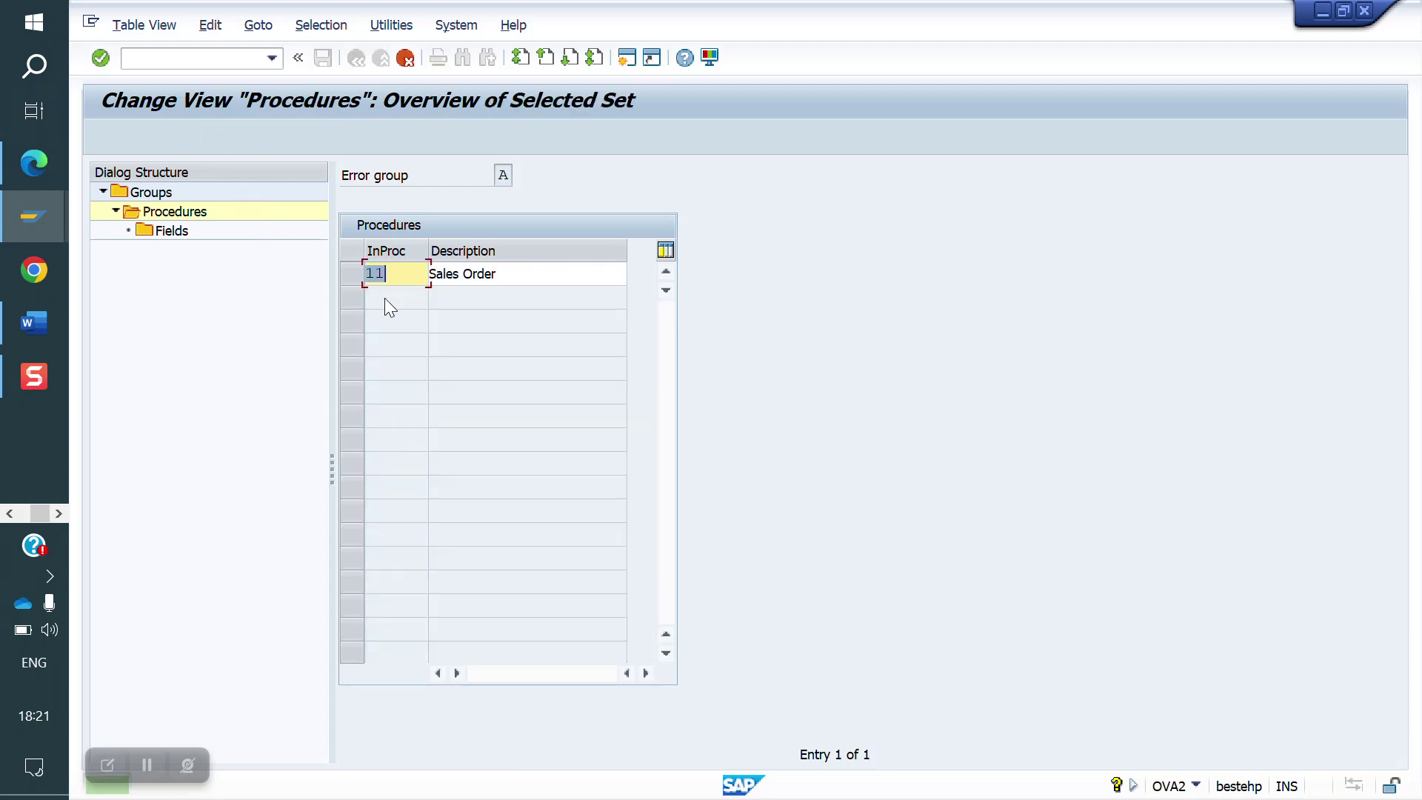
text(Z1)
key(Return)
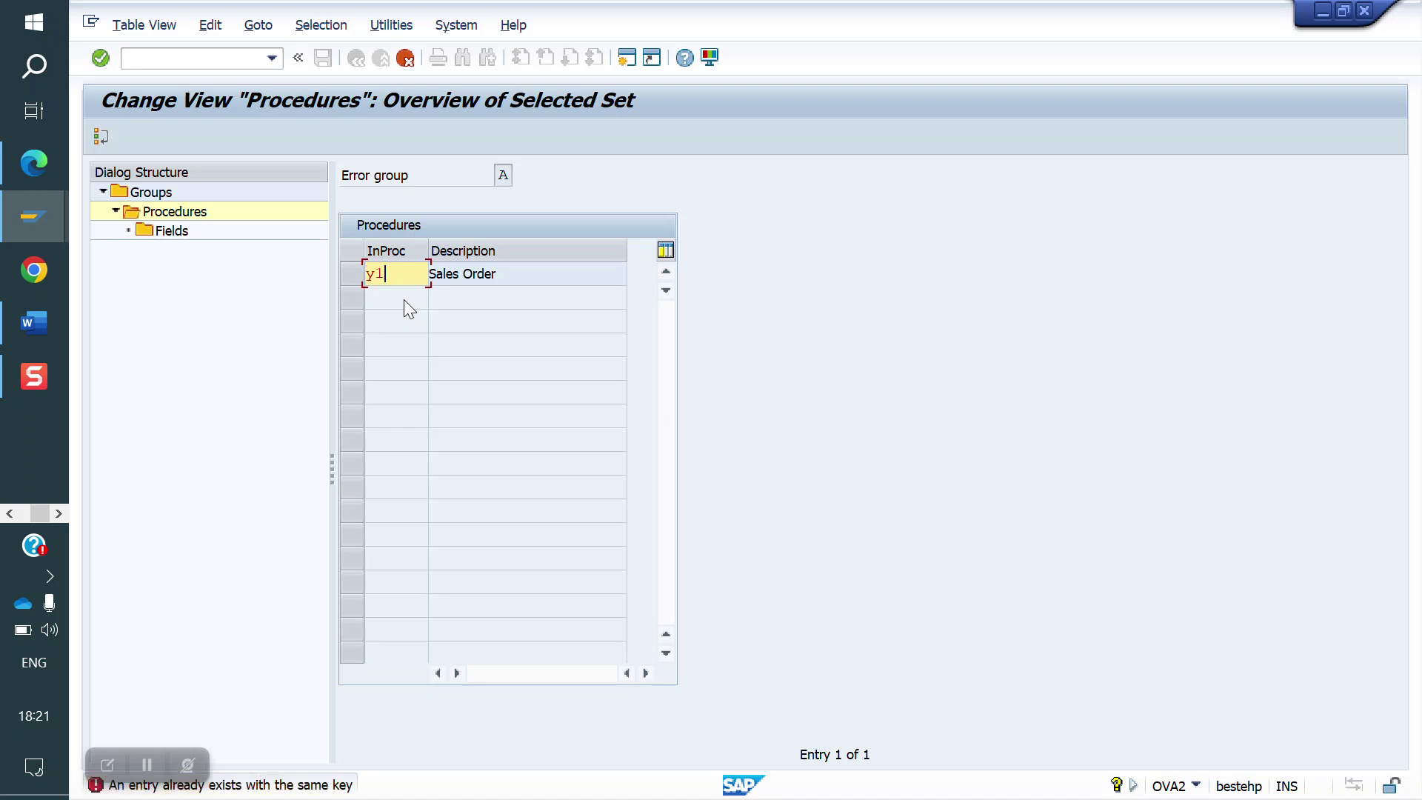
key(Return)
click(763, 361)
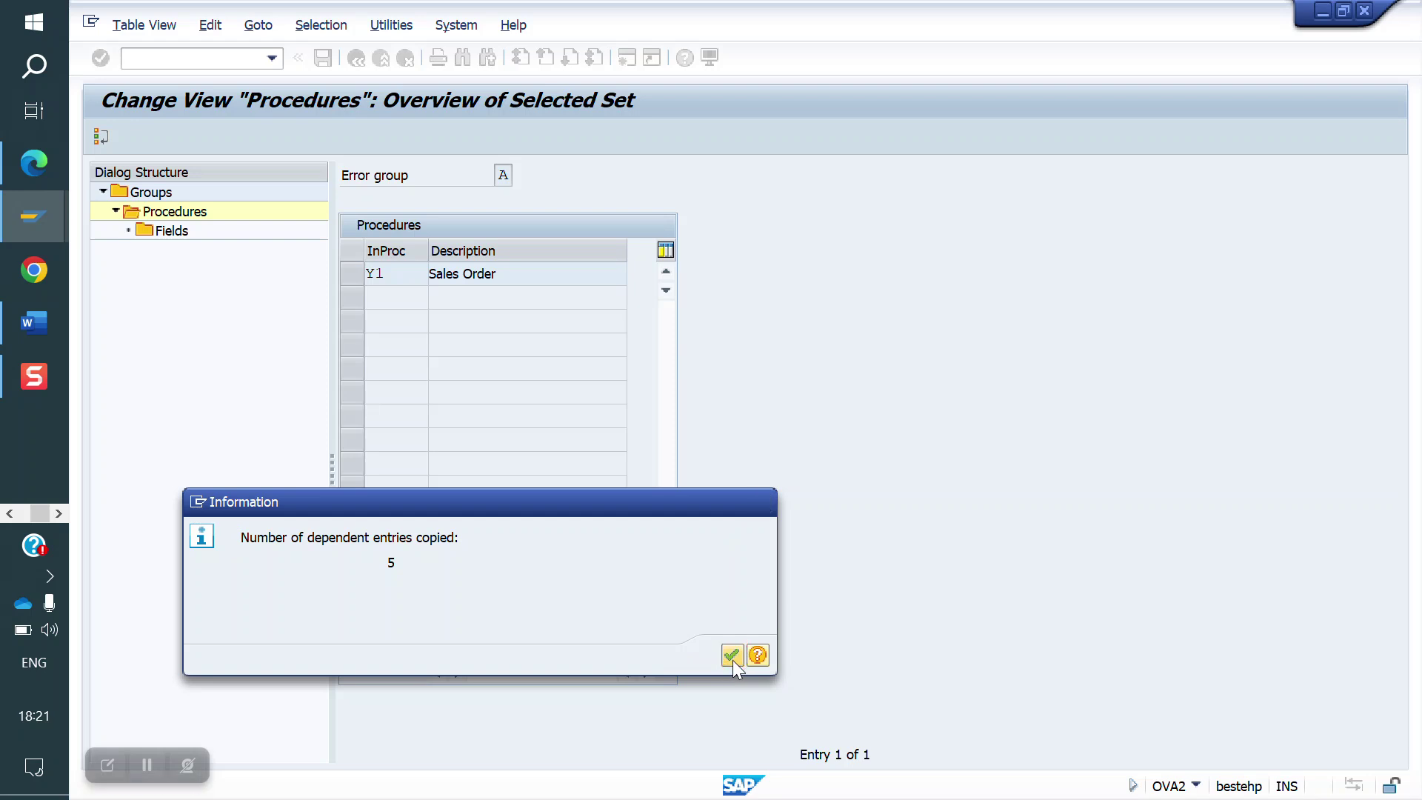
click(731, 656)
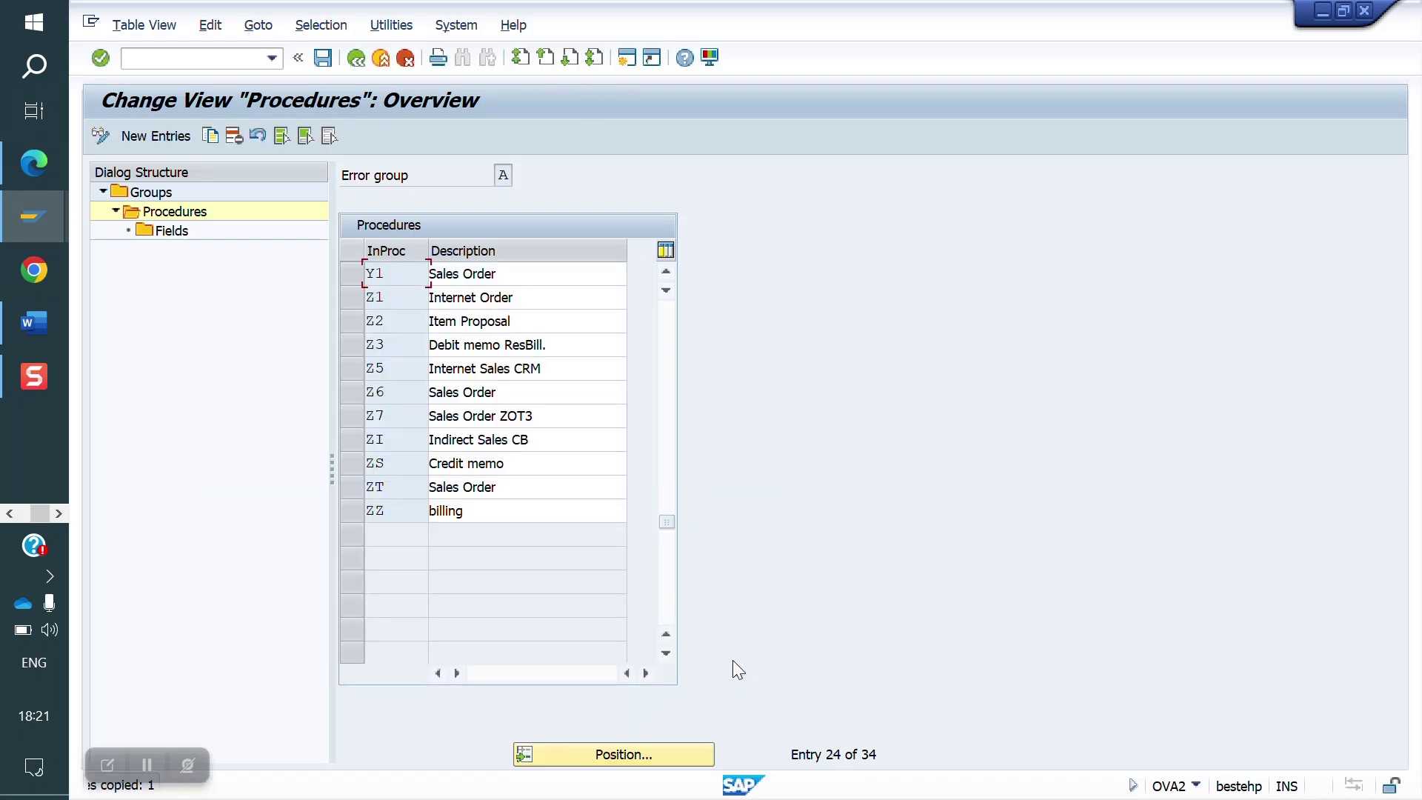
- Select procedure Y1 and show its incompletion fields
click(352, 275)
click(172, 231)
double_click(171, 231)
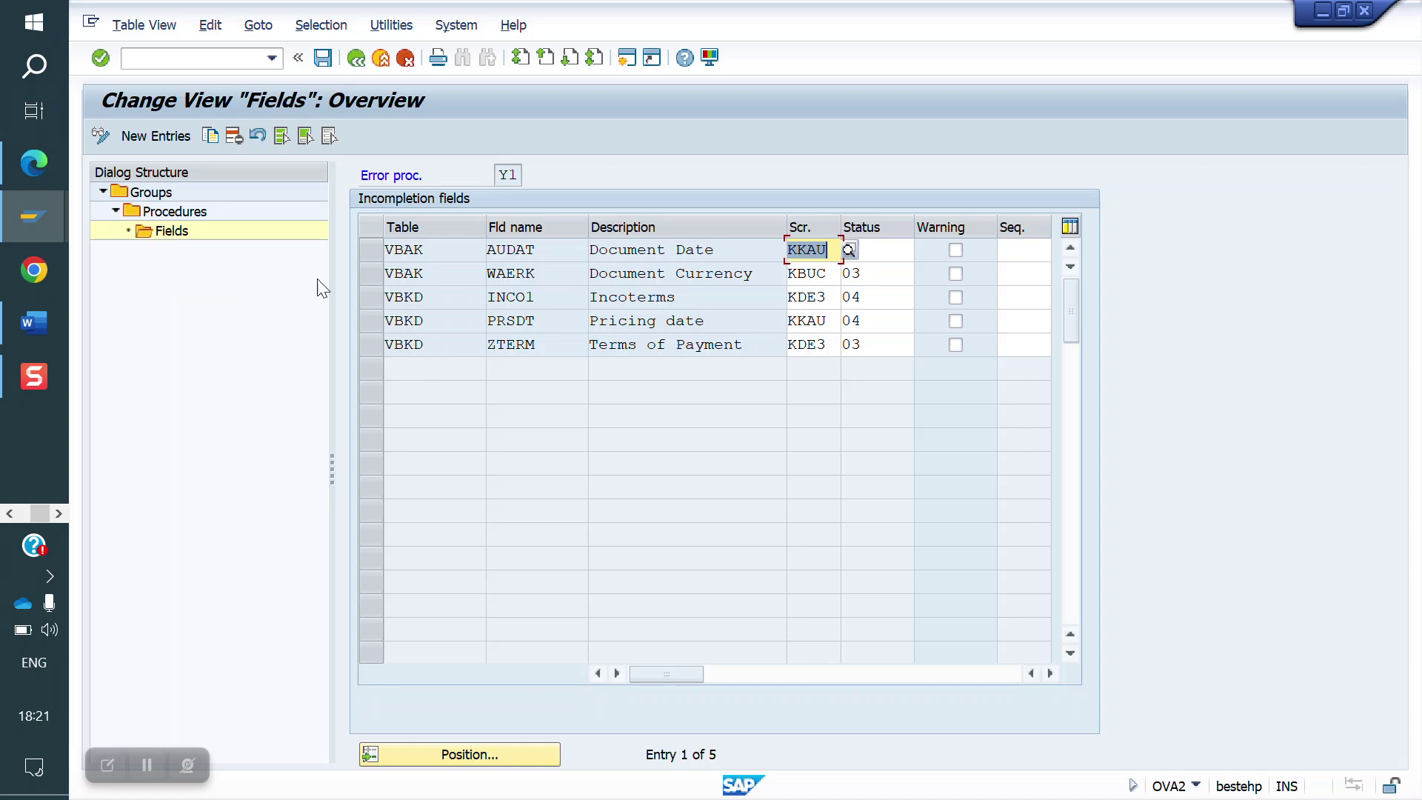
- Add a new incompletion field with table VBKD and field BSTKD to Y1
click(152, 136)
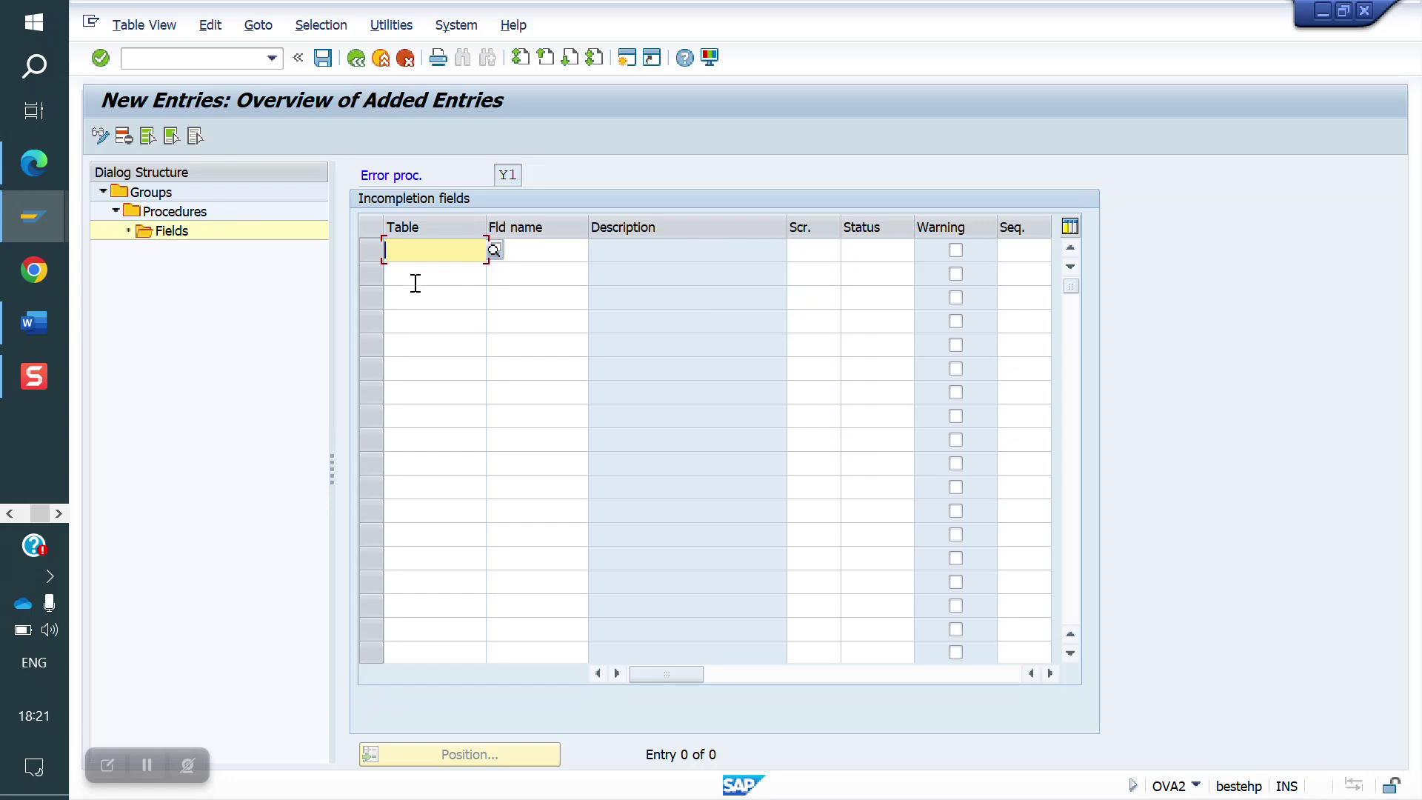
key(BackSpace)
text(vb)
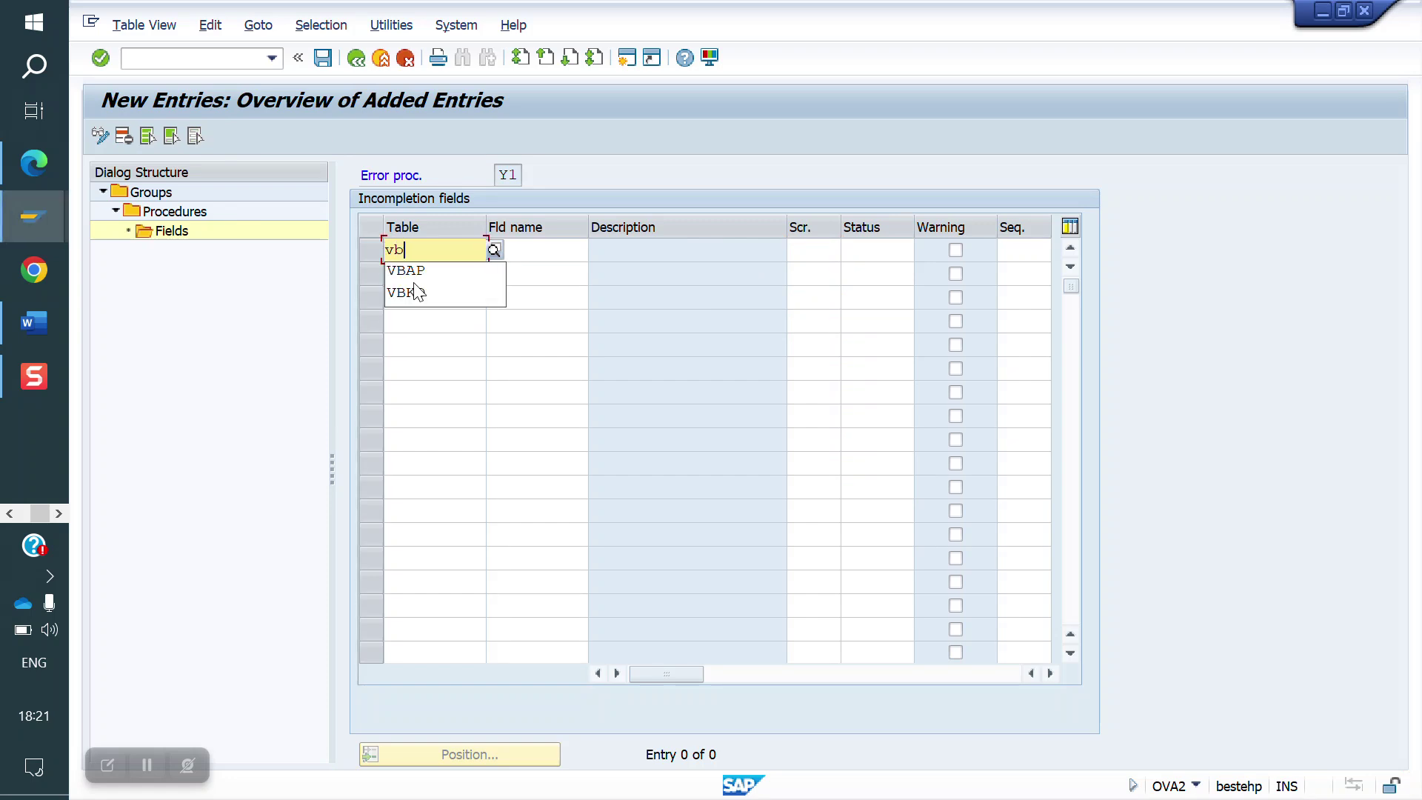
text(kd)
click(447, 273)
click(518, 251)
text(BSTKD)
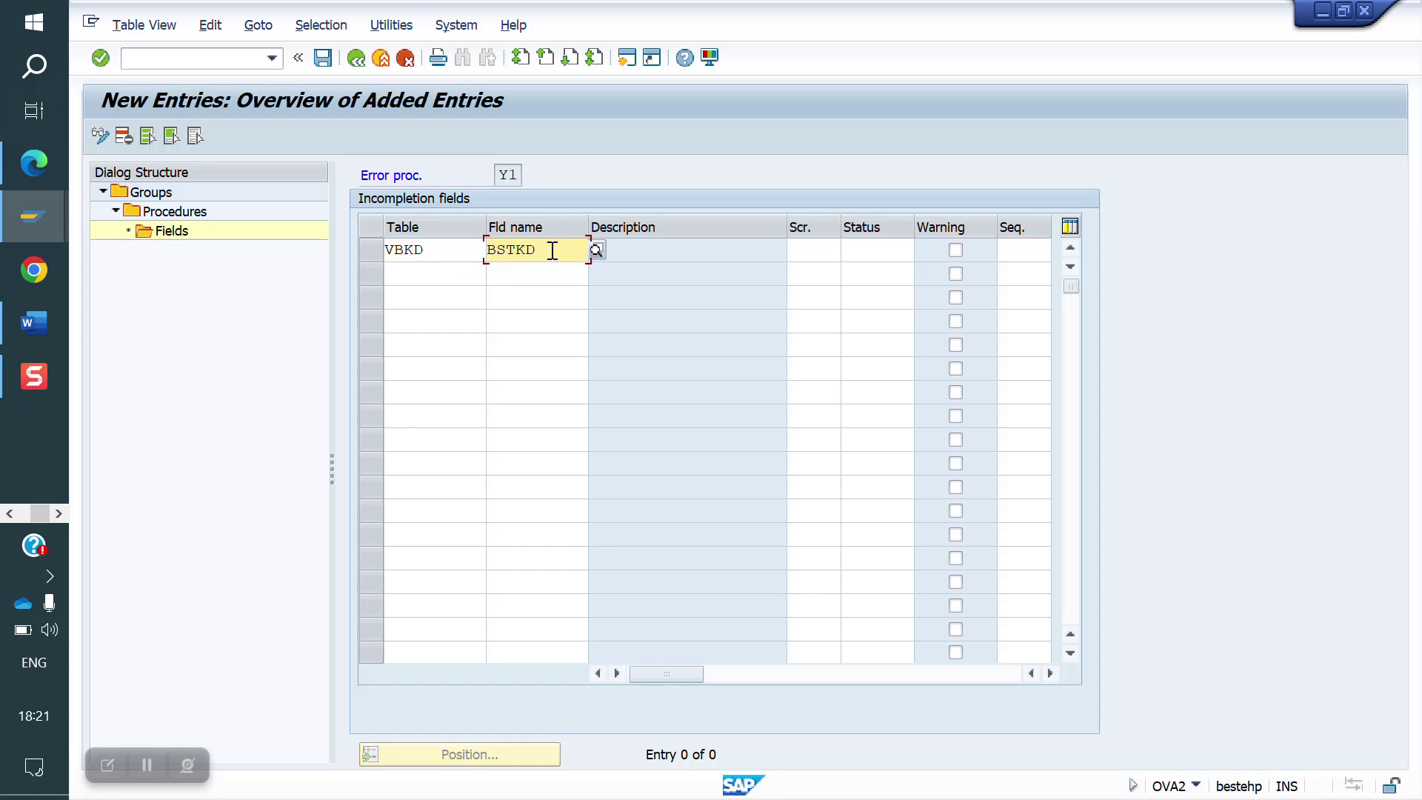
key(Return)
click(356, 58)
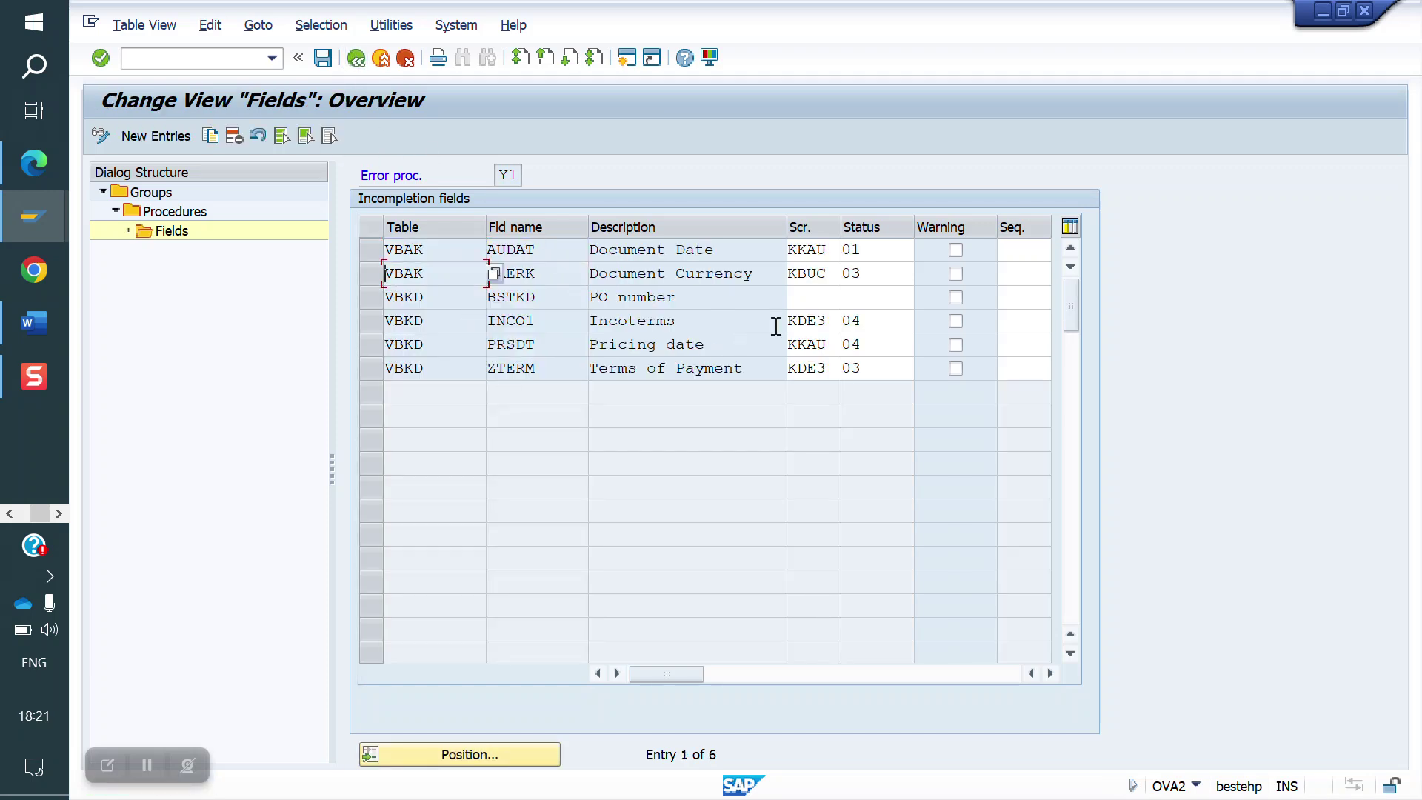
- Assign screen KBES (Sales: Header - PO data) to the PO number field
click(808, 298)
key(F4)
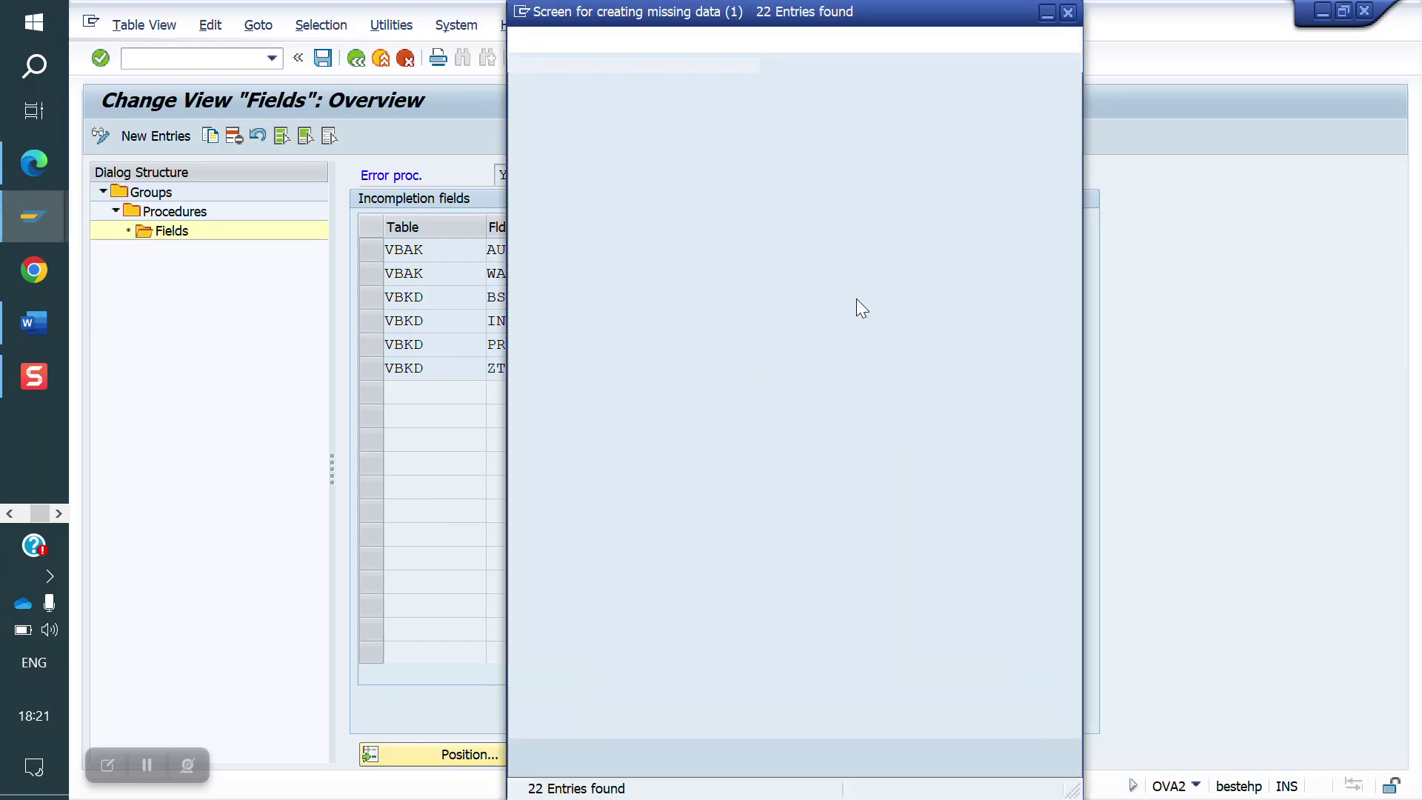
click(658, 215)
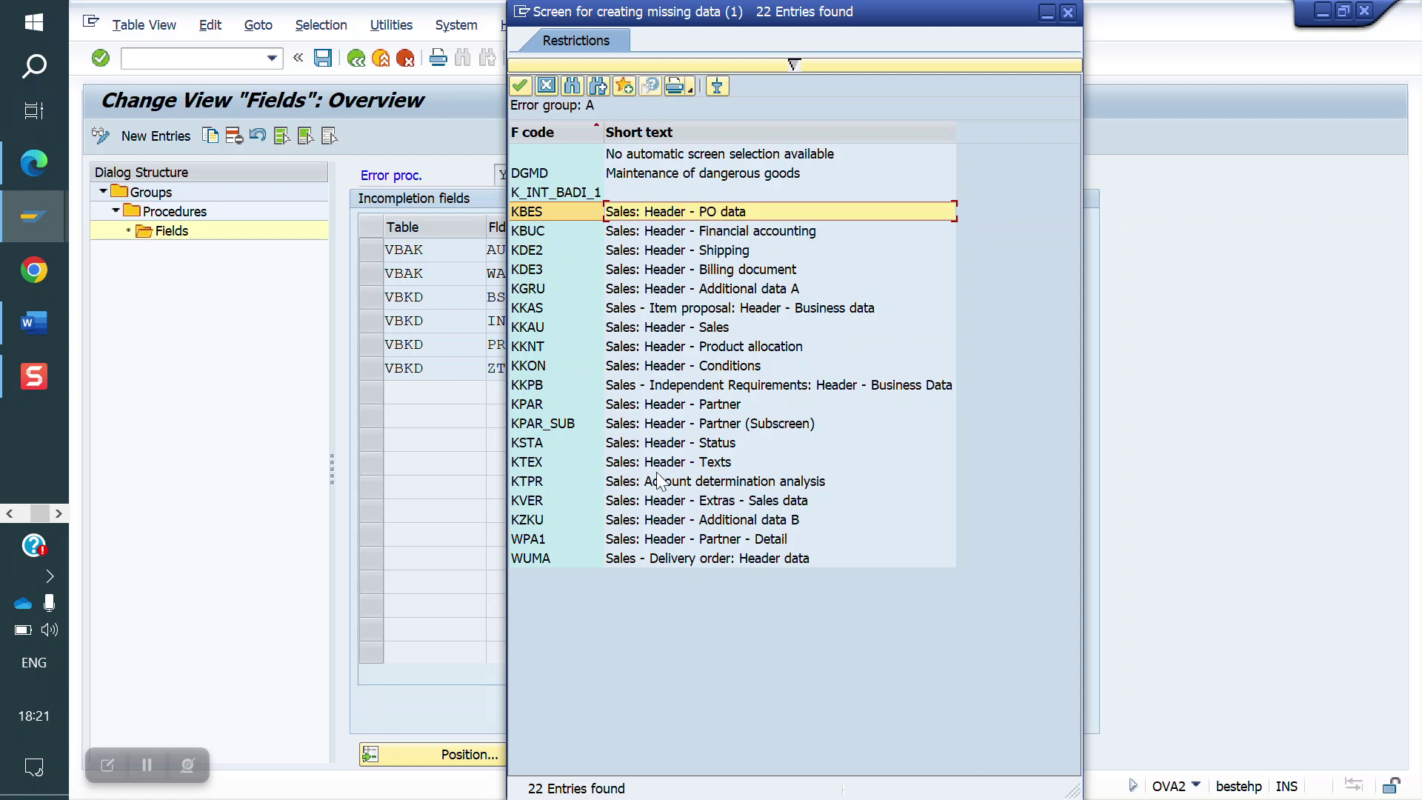
double_click(694, 212)
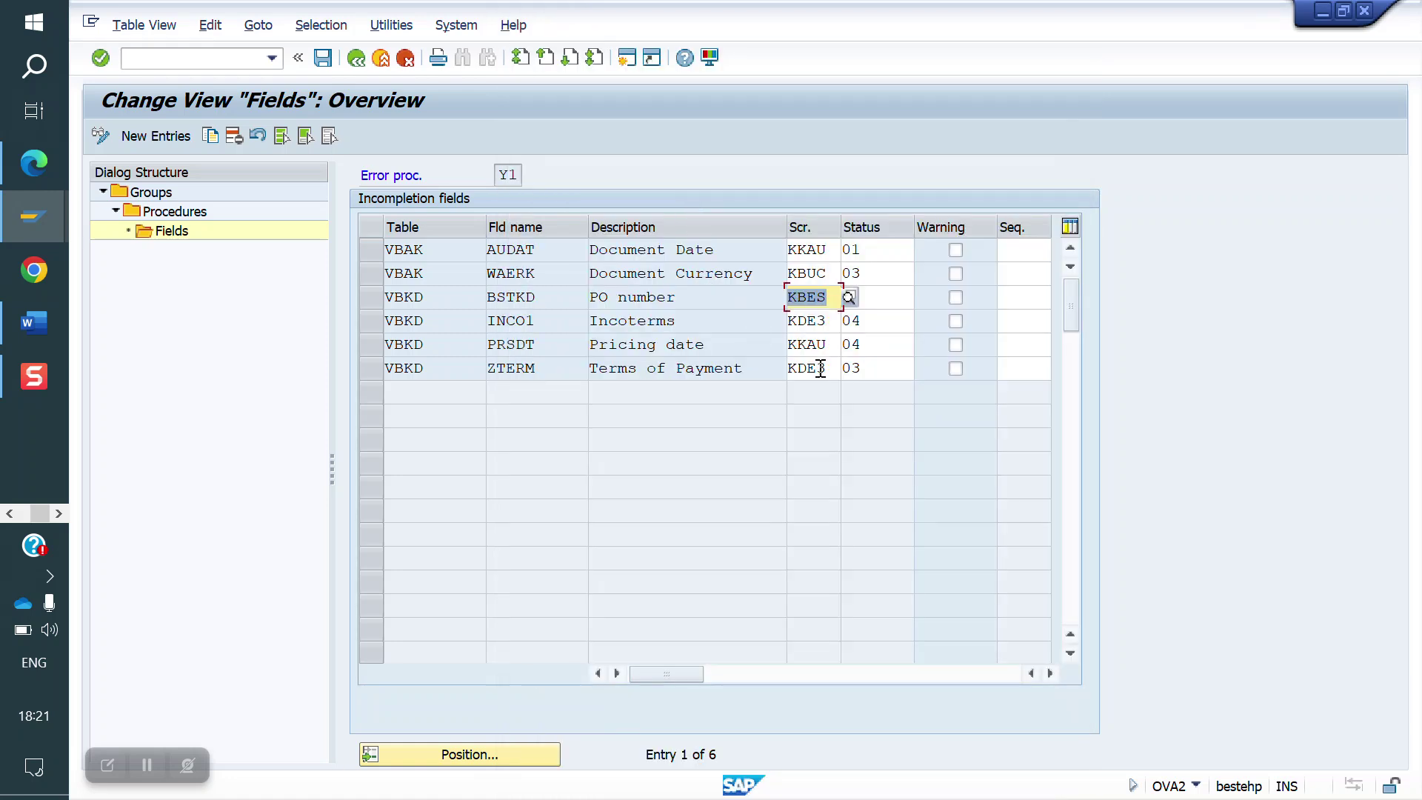
click(888, 299)
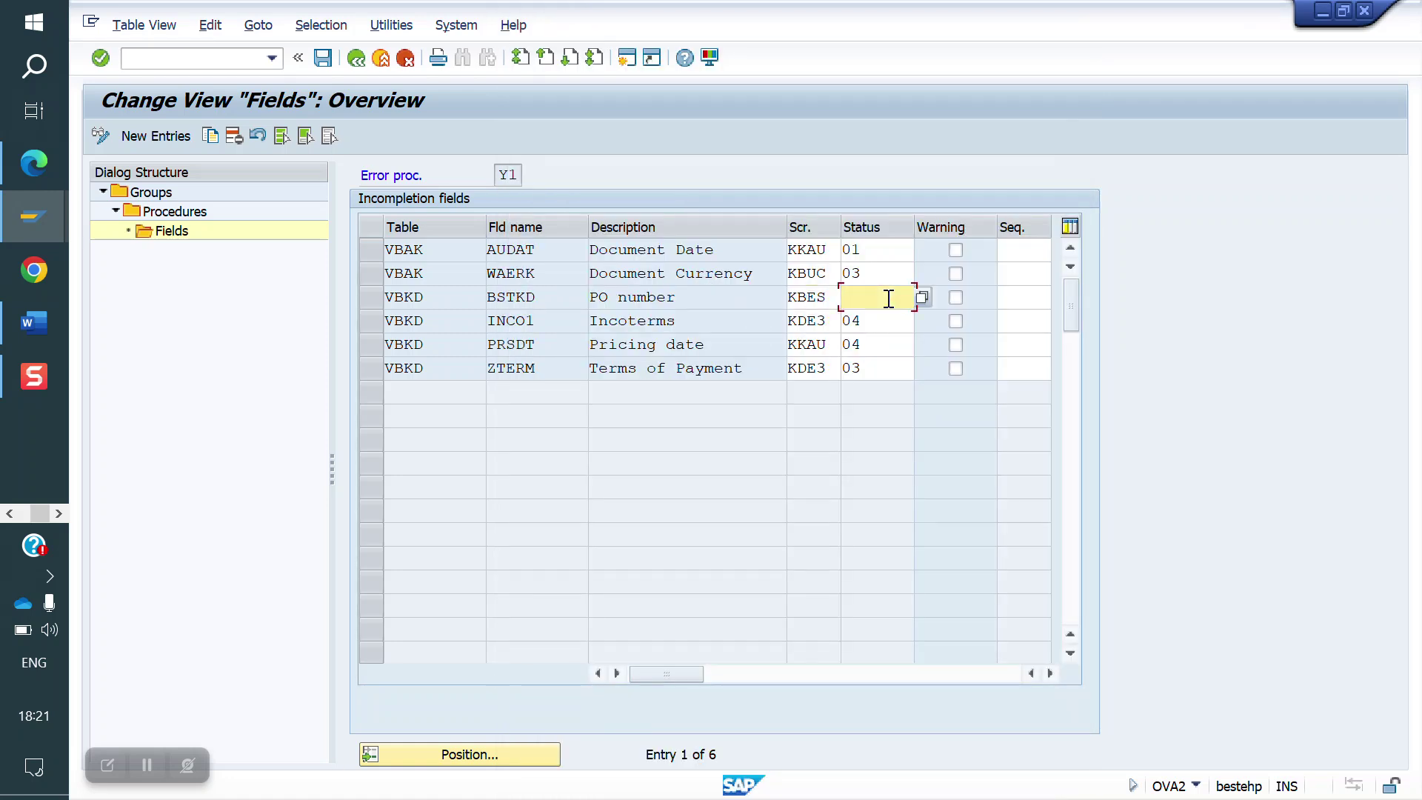
- Give the PO number field status 03 and flag it as a warning
key(F4)
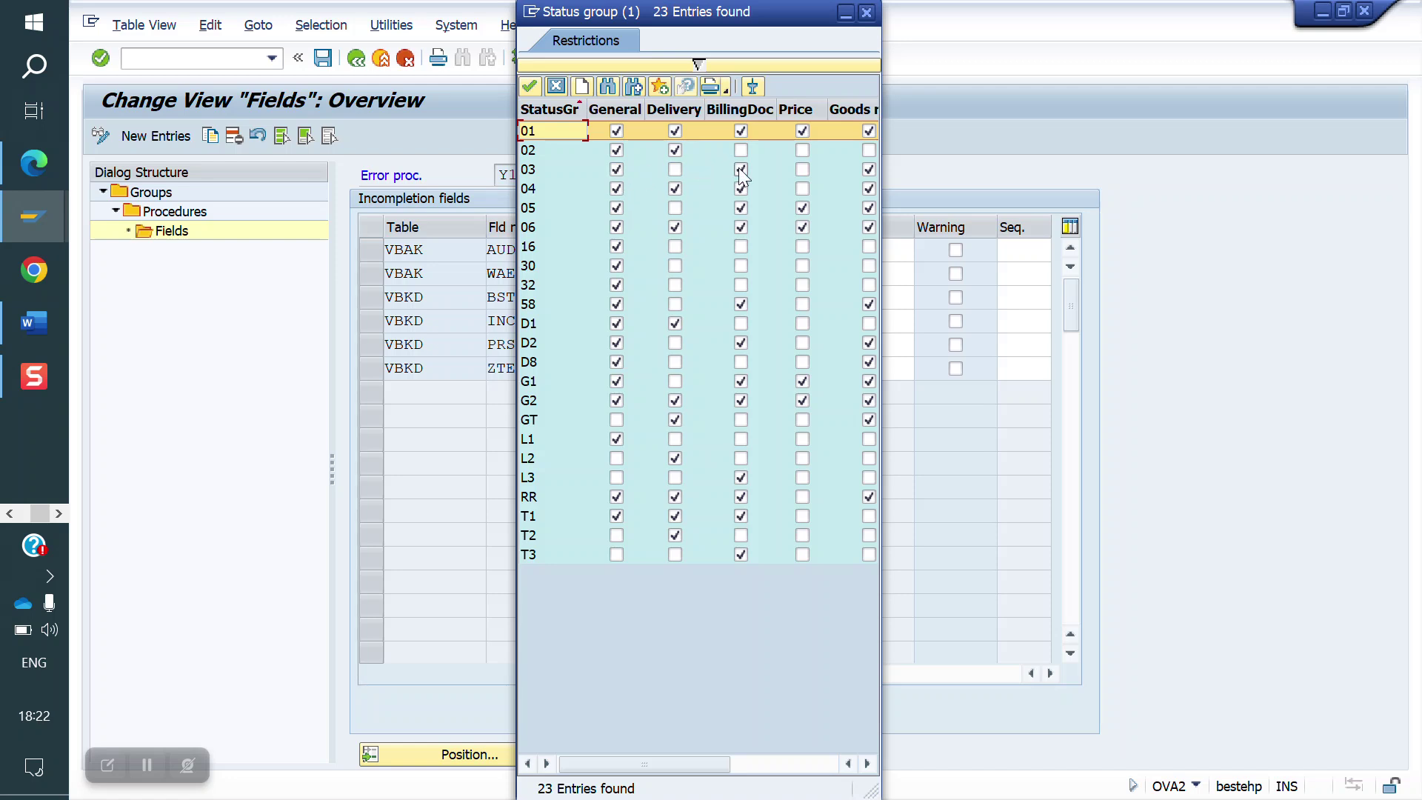
double_click(565, 170)
key(BackSpace)
text(0)
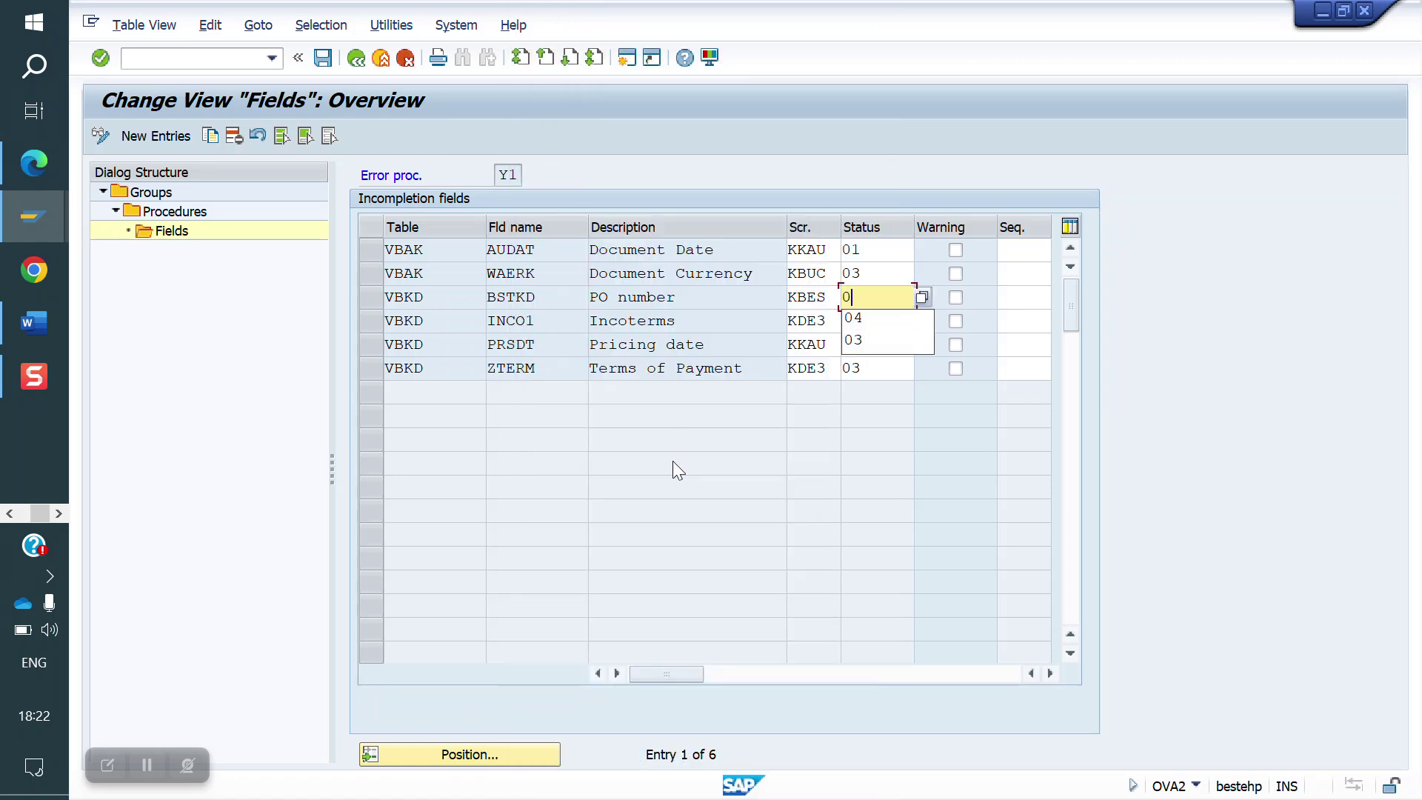
text(3)
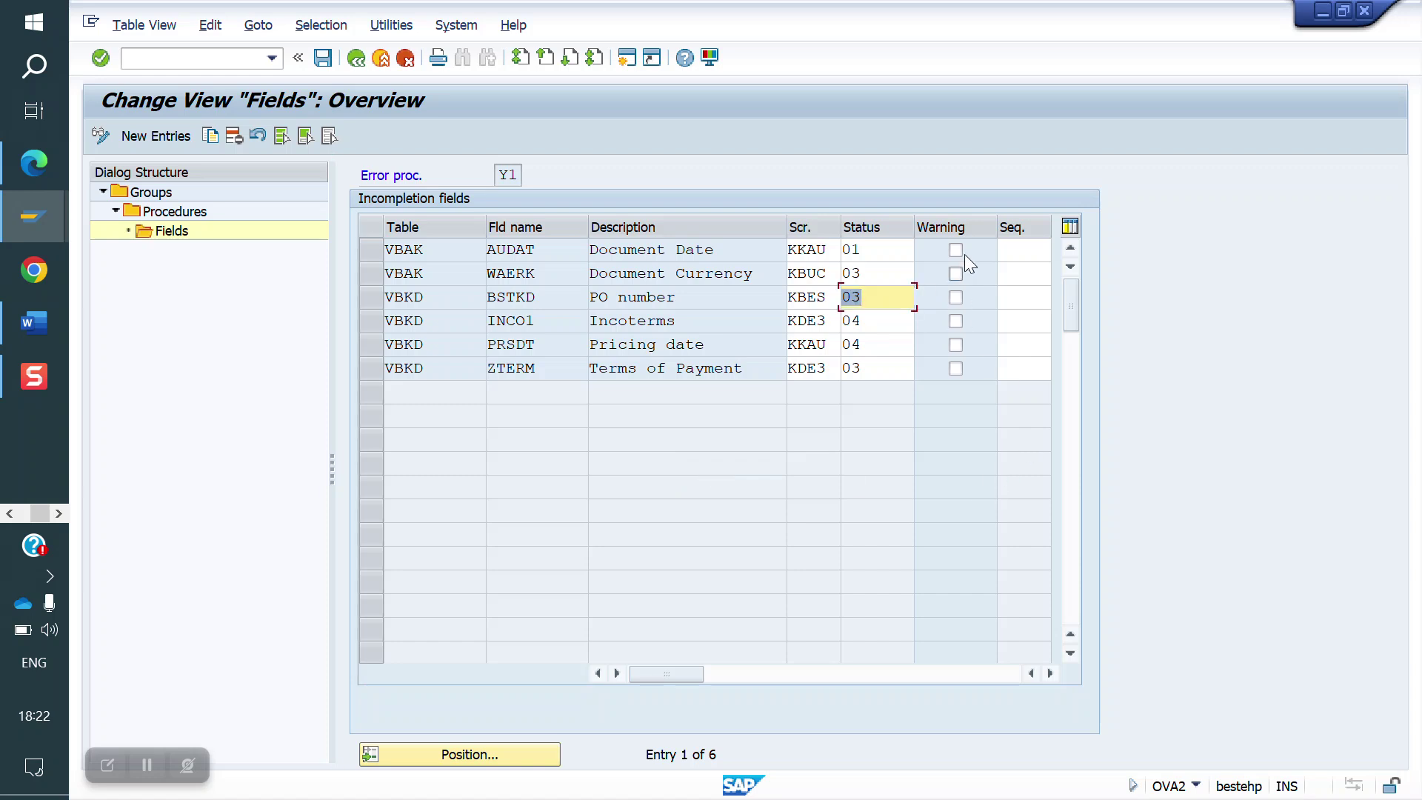
click(956, 299)
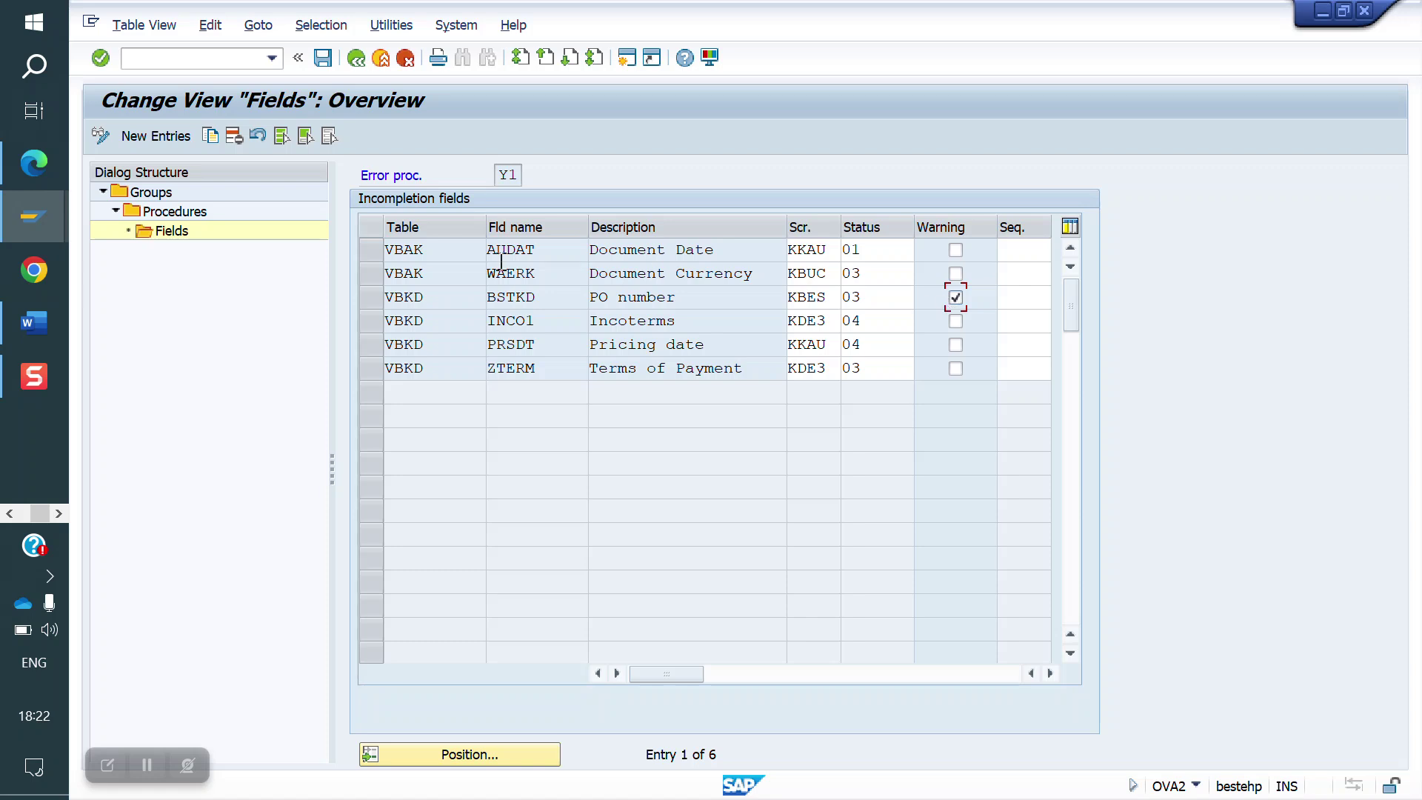
- Save the Y1 field changes to a customizing request and return to the incompletion groups
click(323, 57)
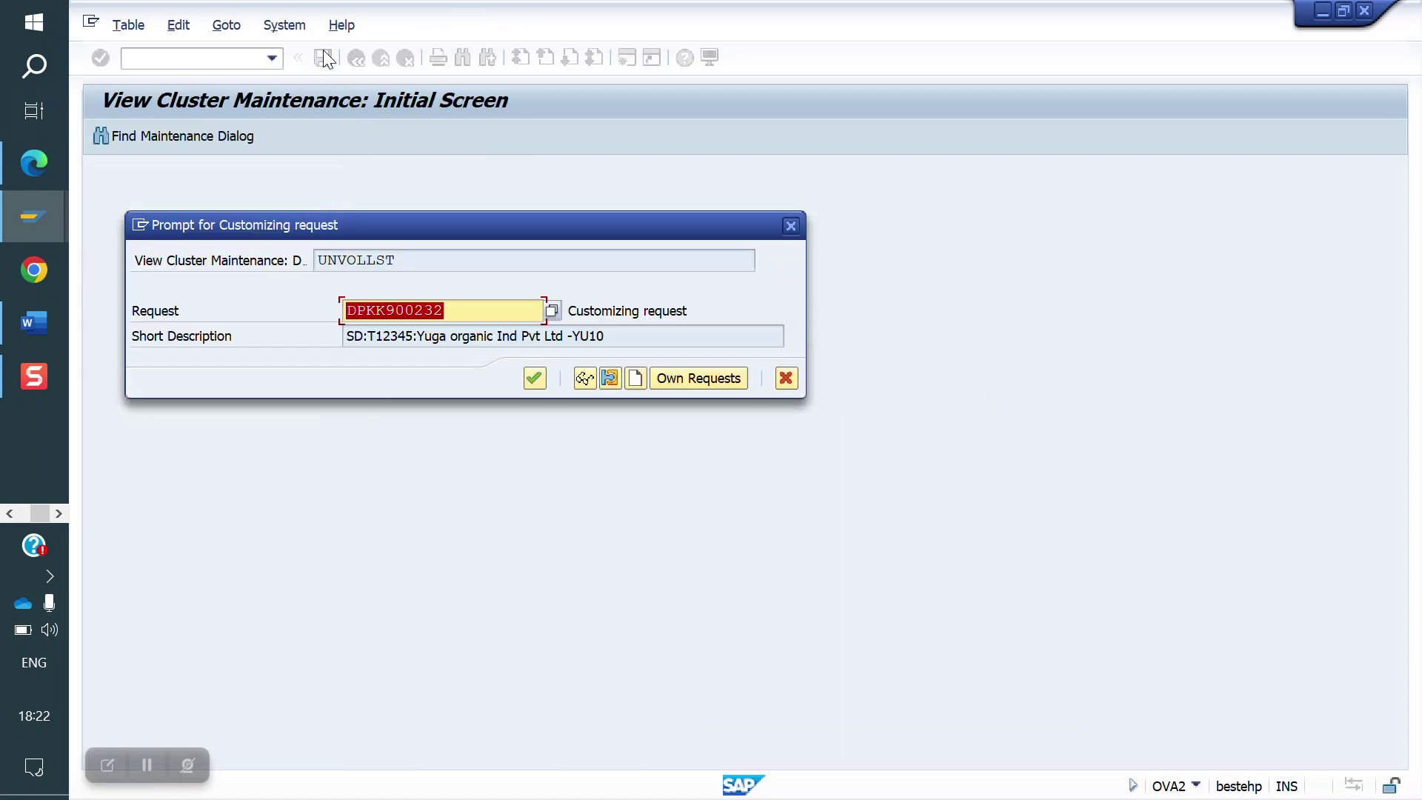
click(538, 379)
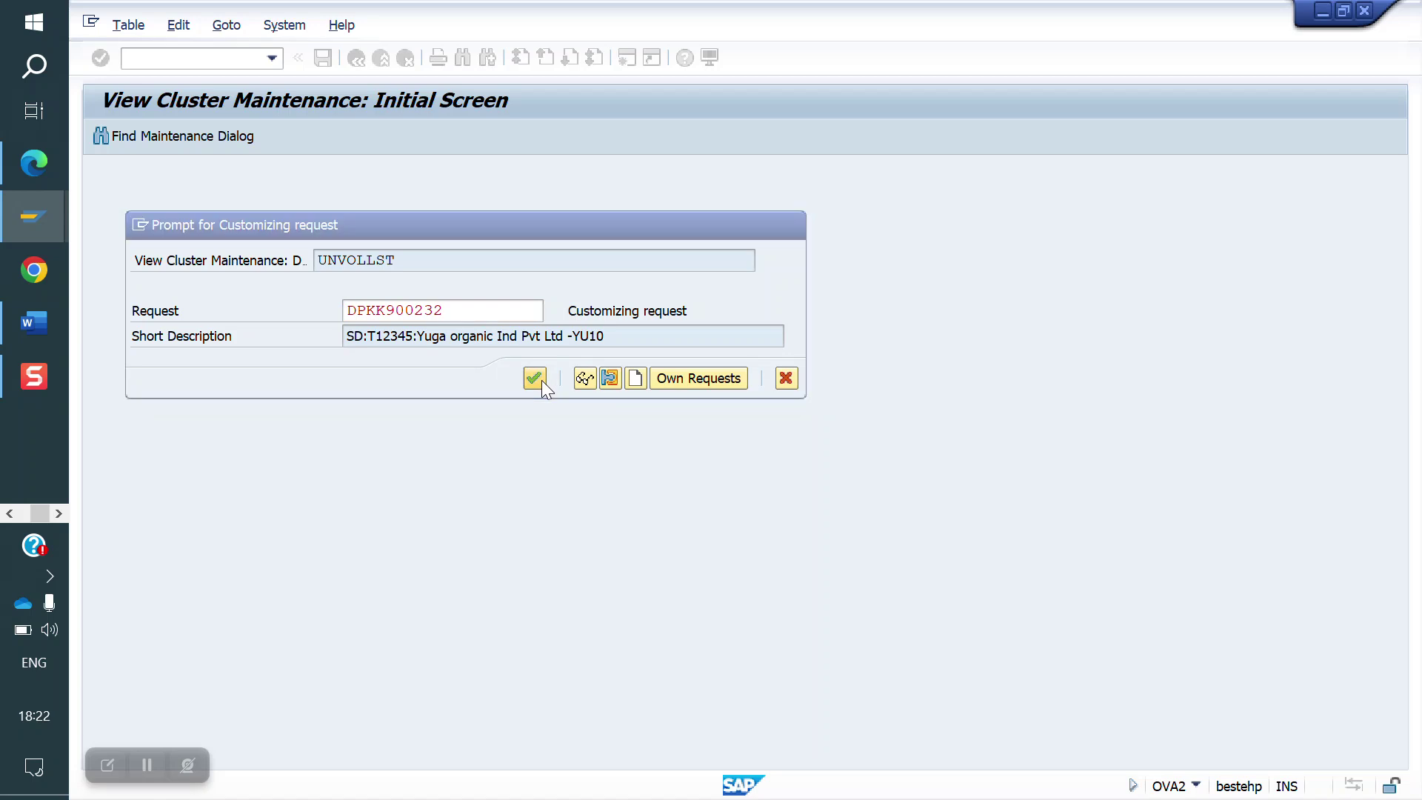
click(356, 58)
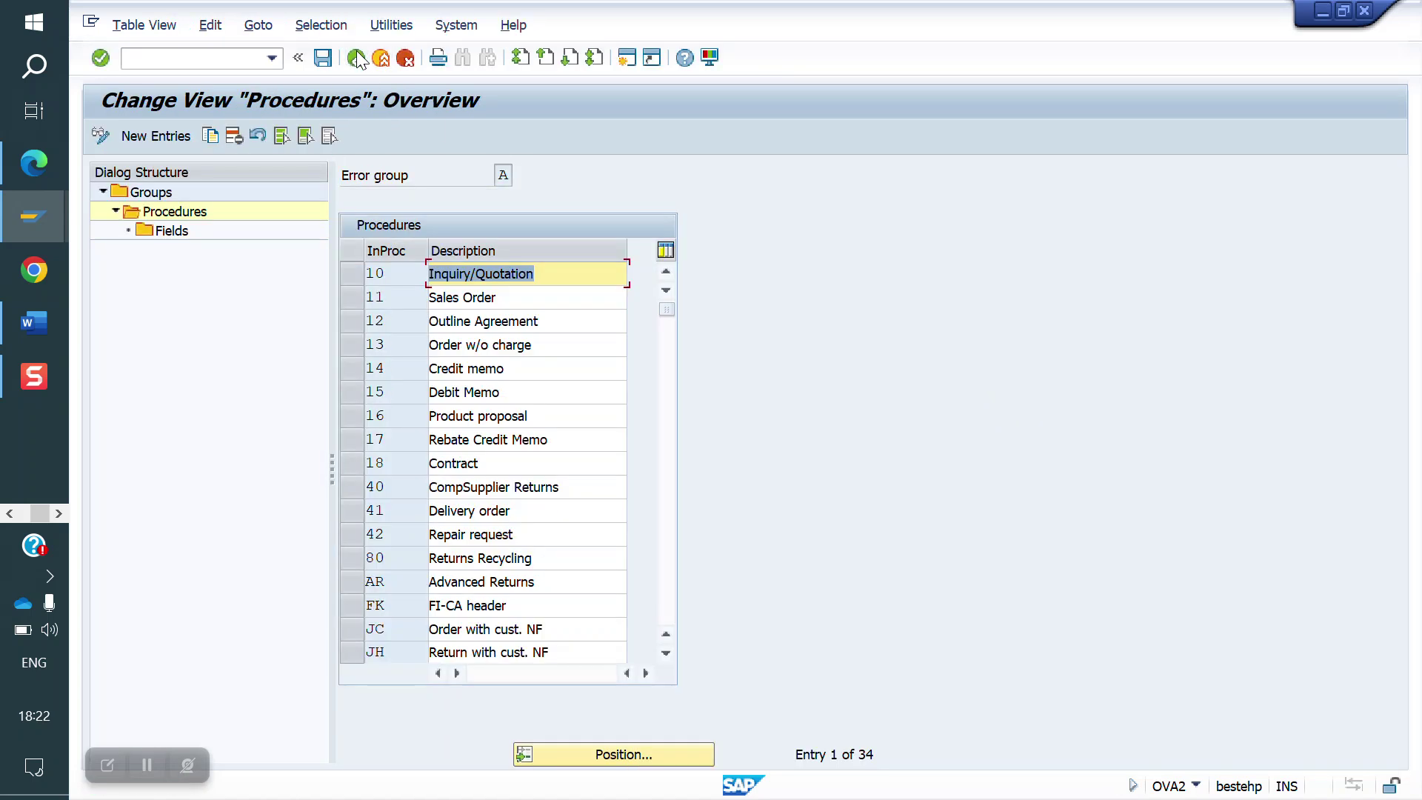
click(356, 59)
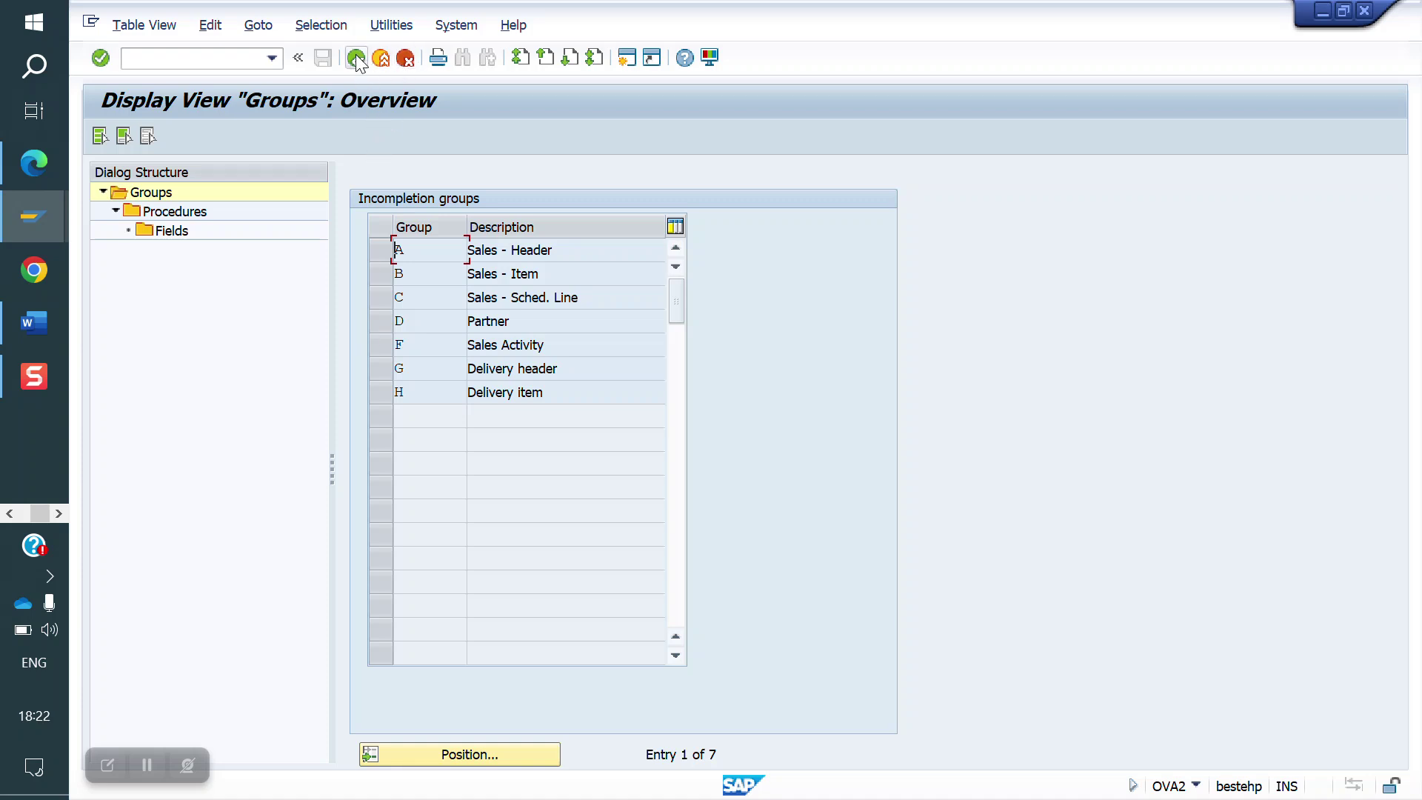
- Return to the IMG and list the Assign Incompleteness Procedures activities
click(356, 59)
click(189, 522)
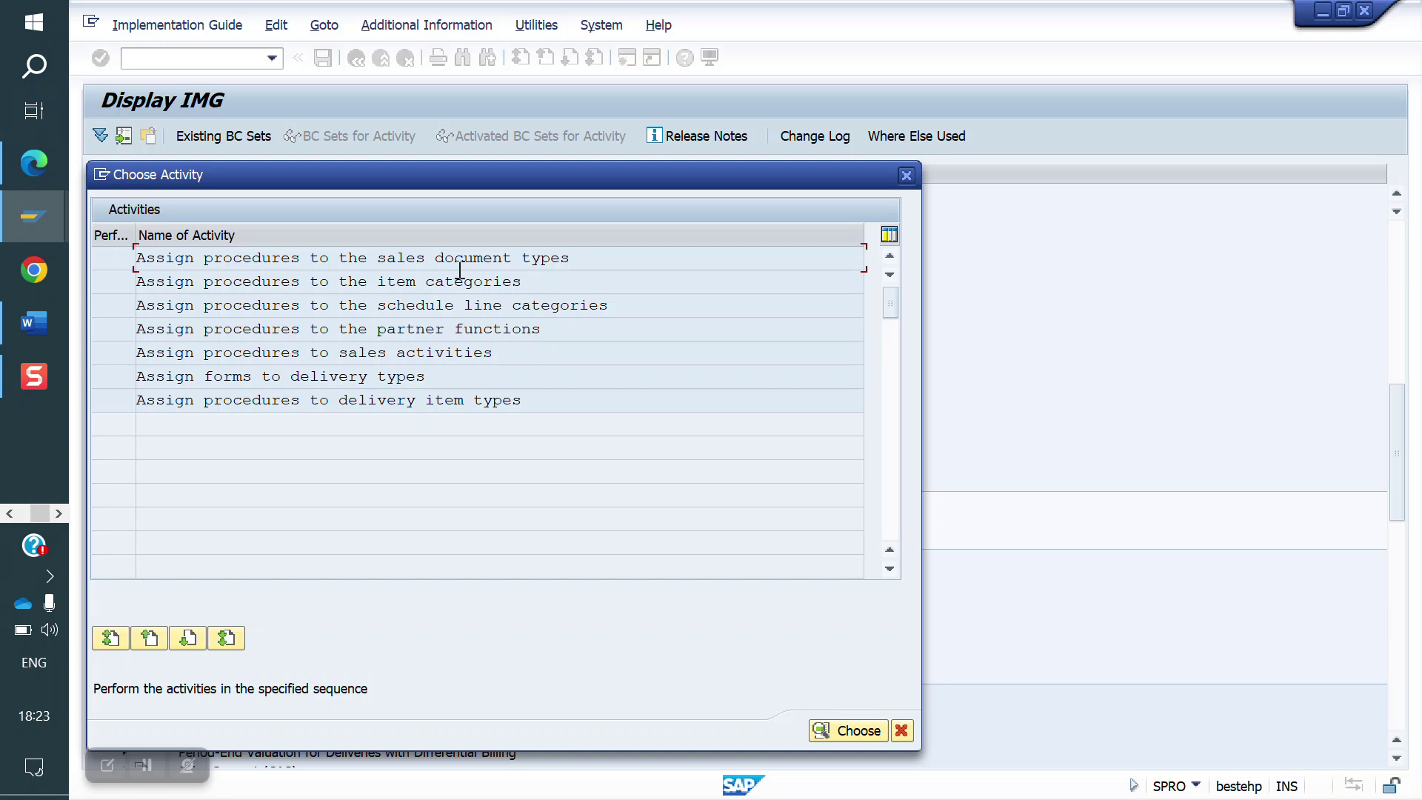
click(435, 282)
click(391, 306)
- Open procedure assignment for sales document types and position on YOOR
double_click(366, 256)
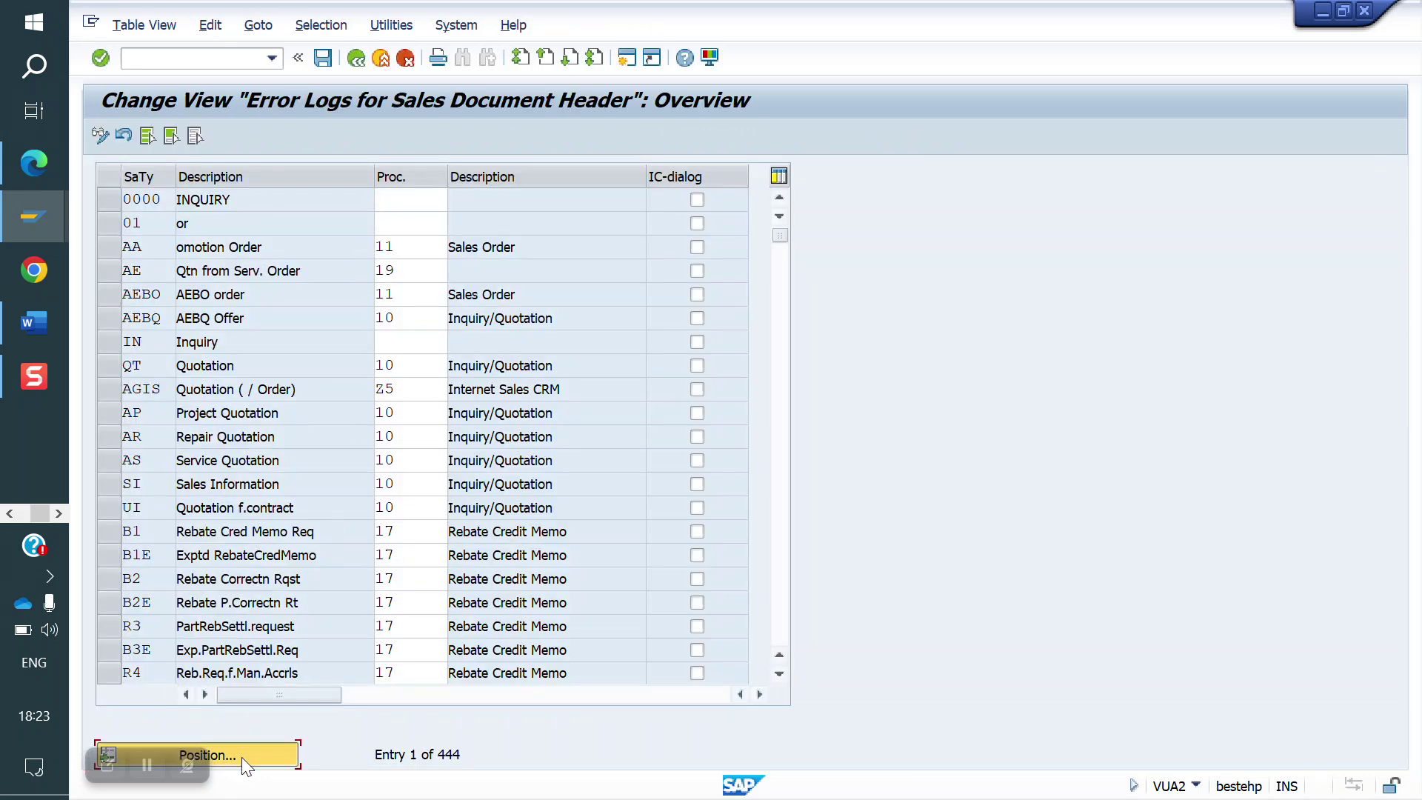
click(241, 755)
text(yoor)
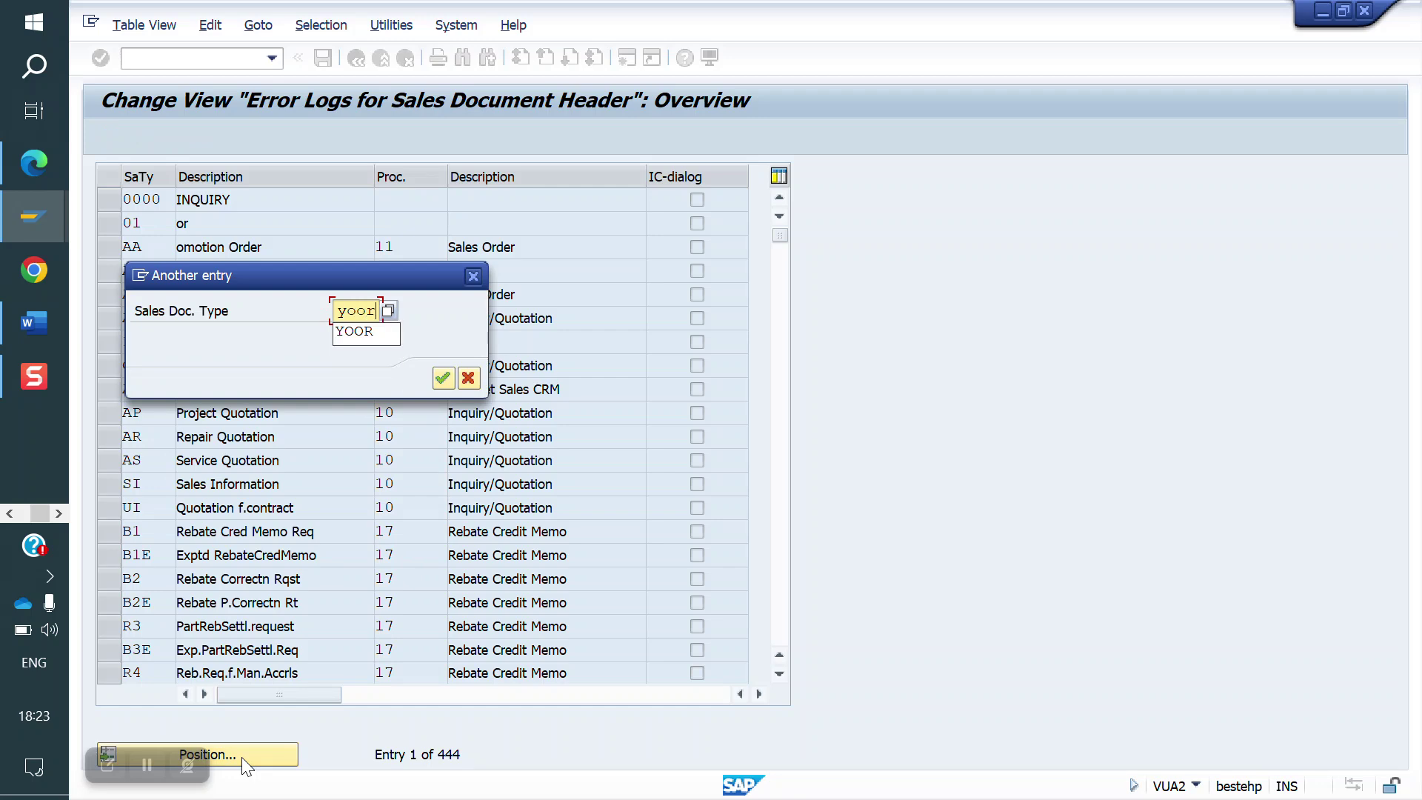
key(Return)
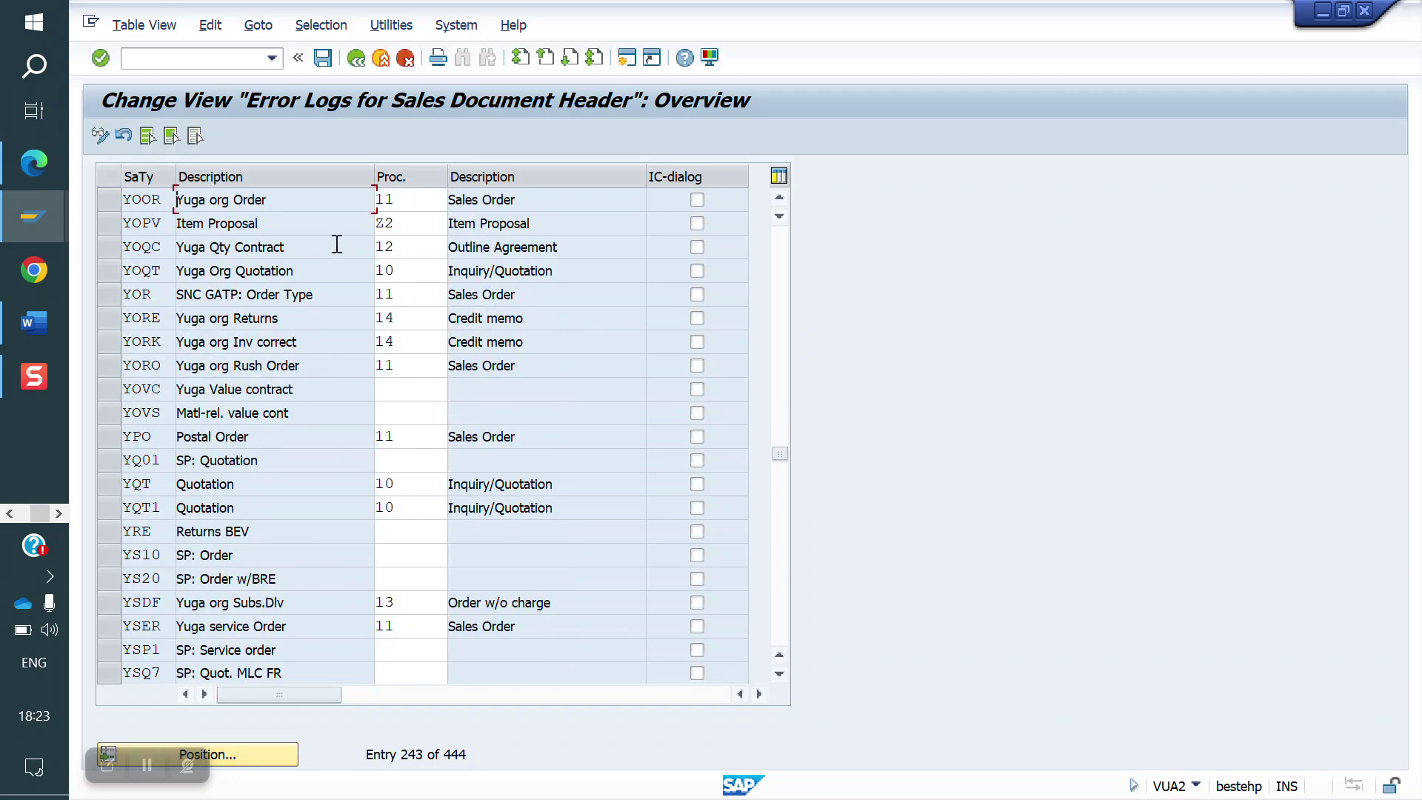
- Assign procedure Z1 to YOOR, save to a customizing request, and tick IC-dialog
click(406, 200)
key(BackSpace)
key(BackSpace)
text(z1)
key(Return)
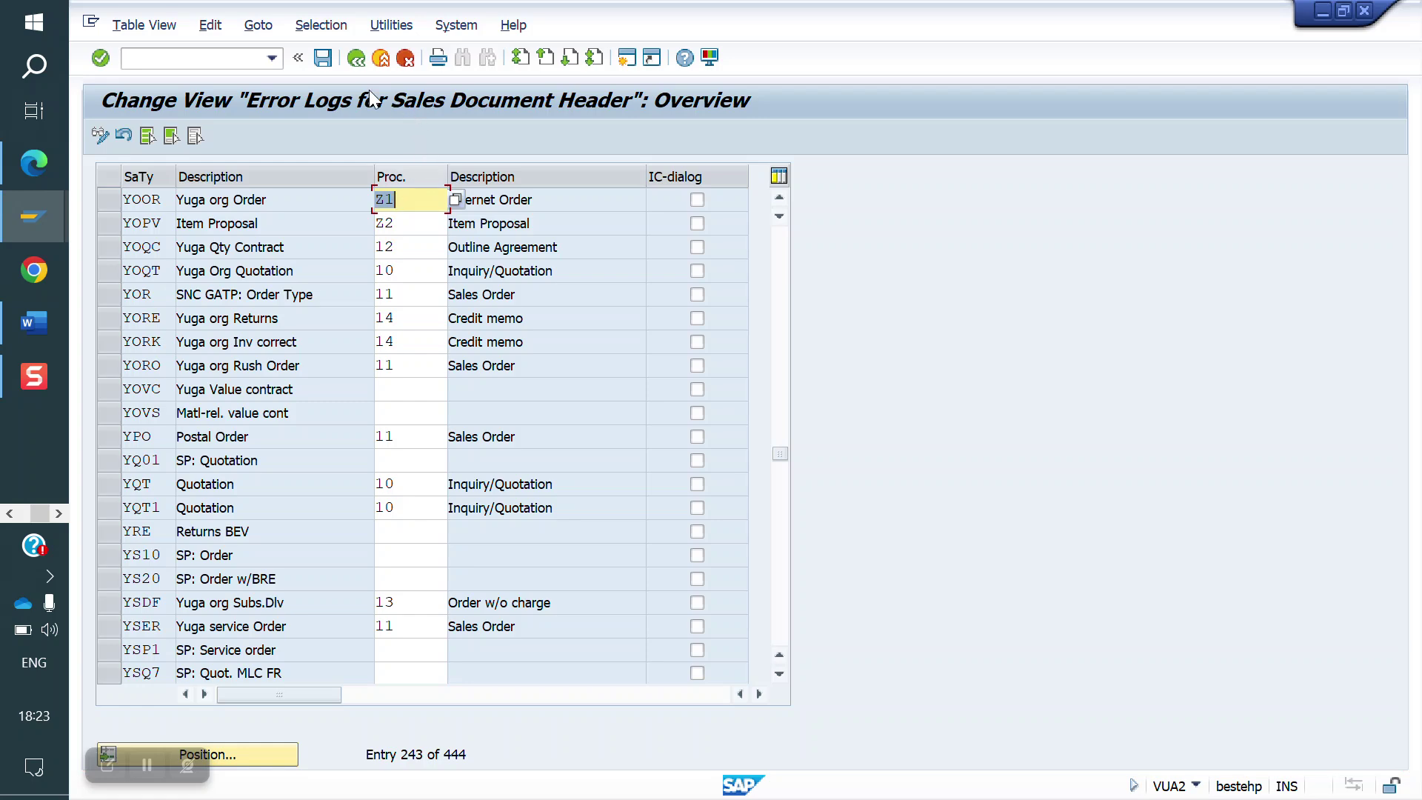
click(323, 60)
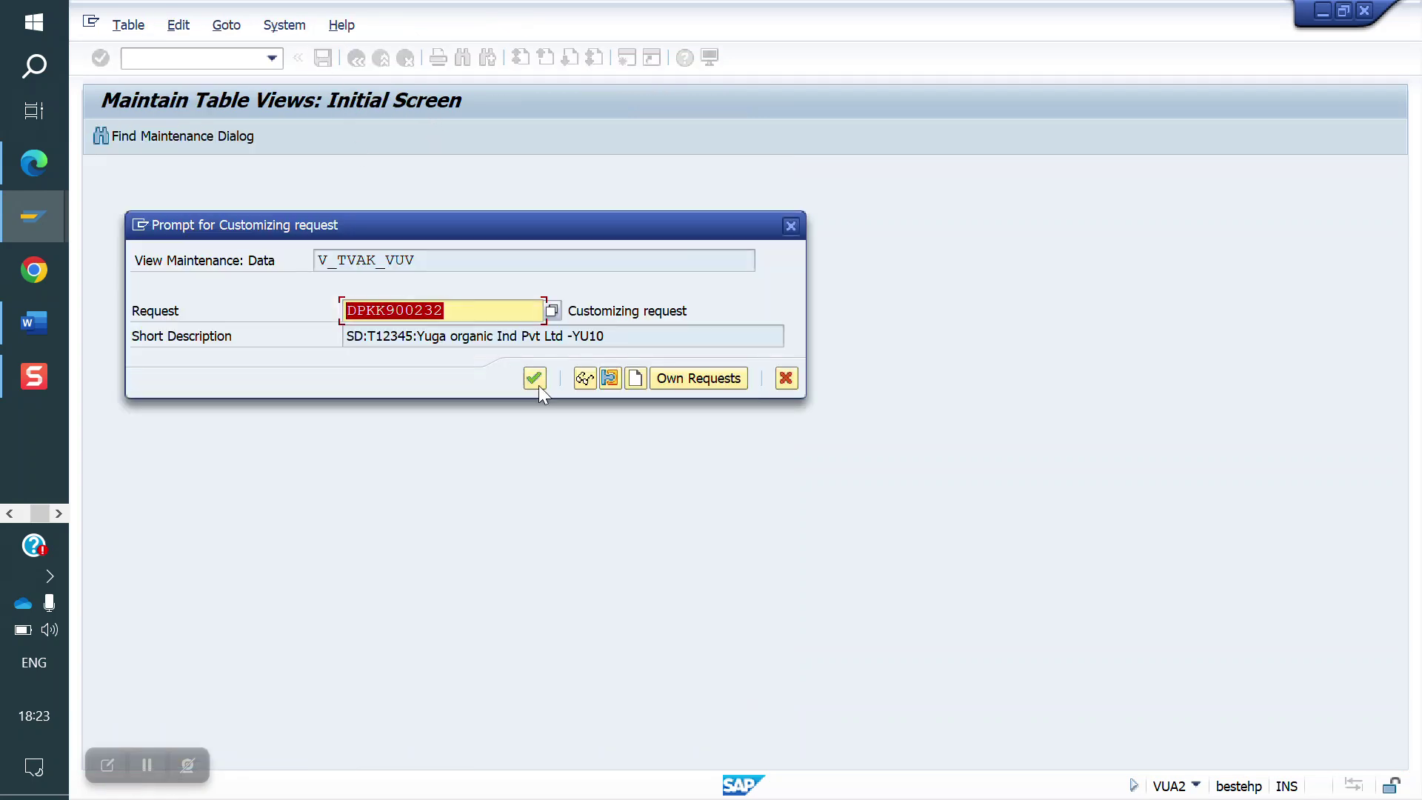
click(535, 378)
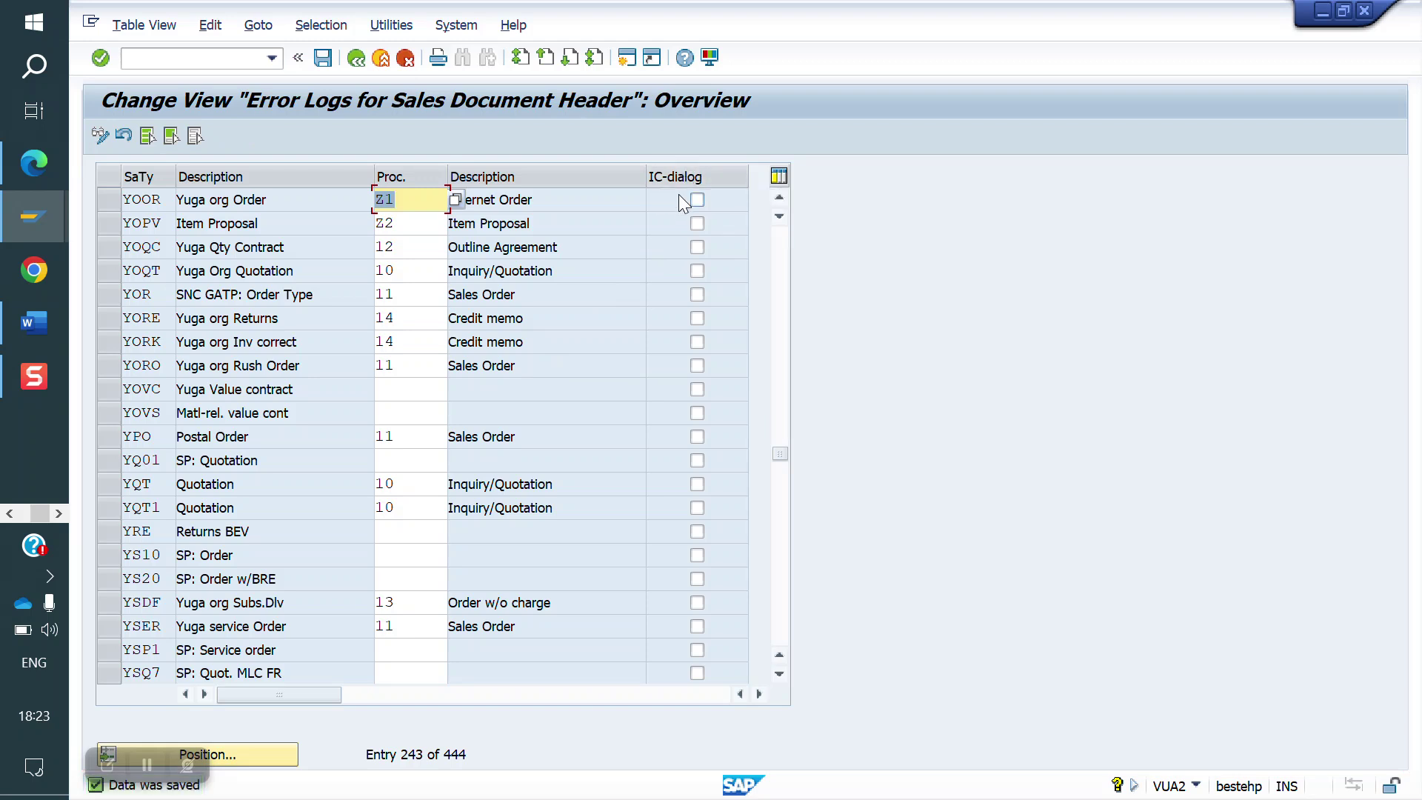
click(696, 200)
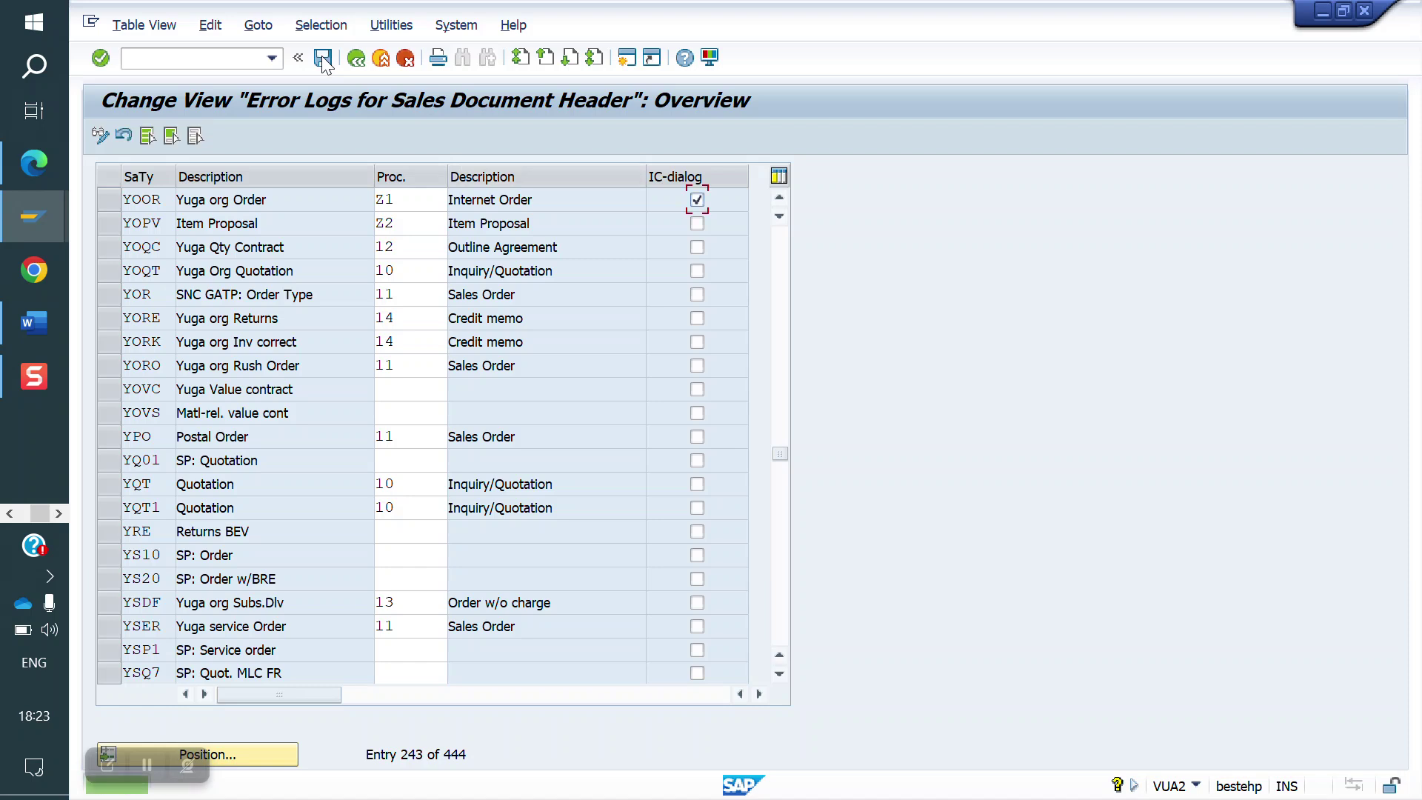
click(193, 59)
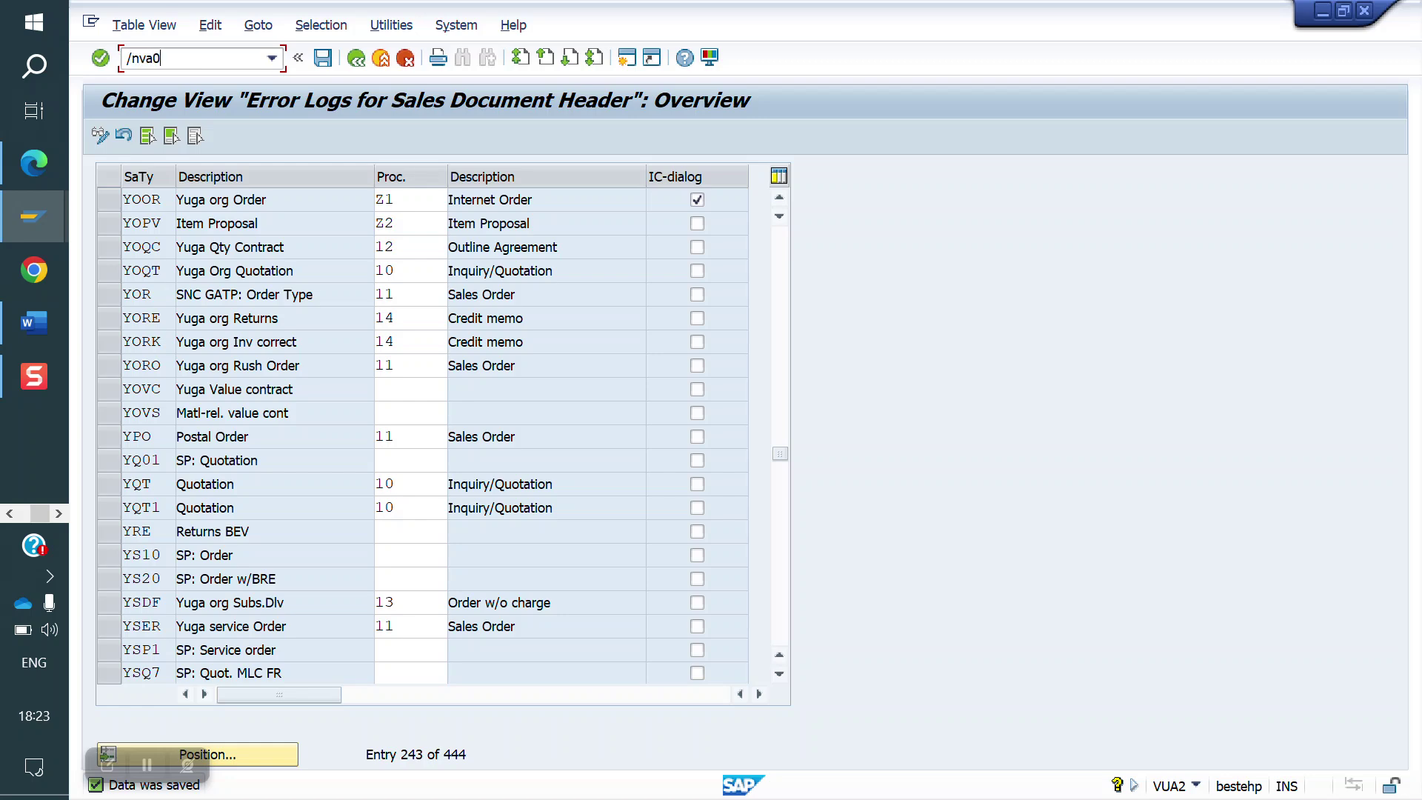
- Start a new YOOR order via /nva01 with sold-to party 80000010
key(Return)
key(Return)
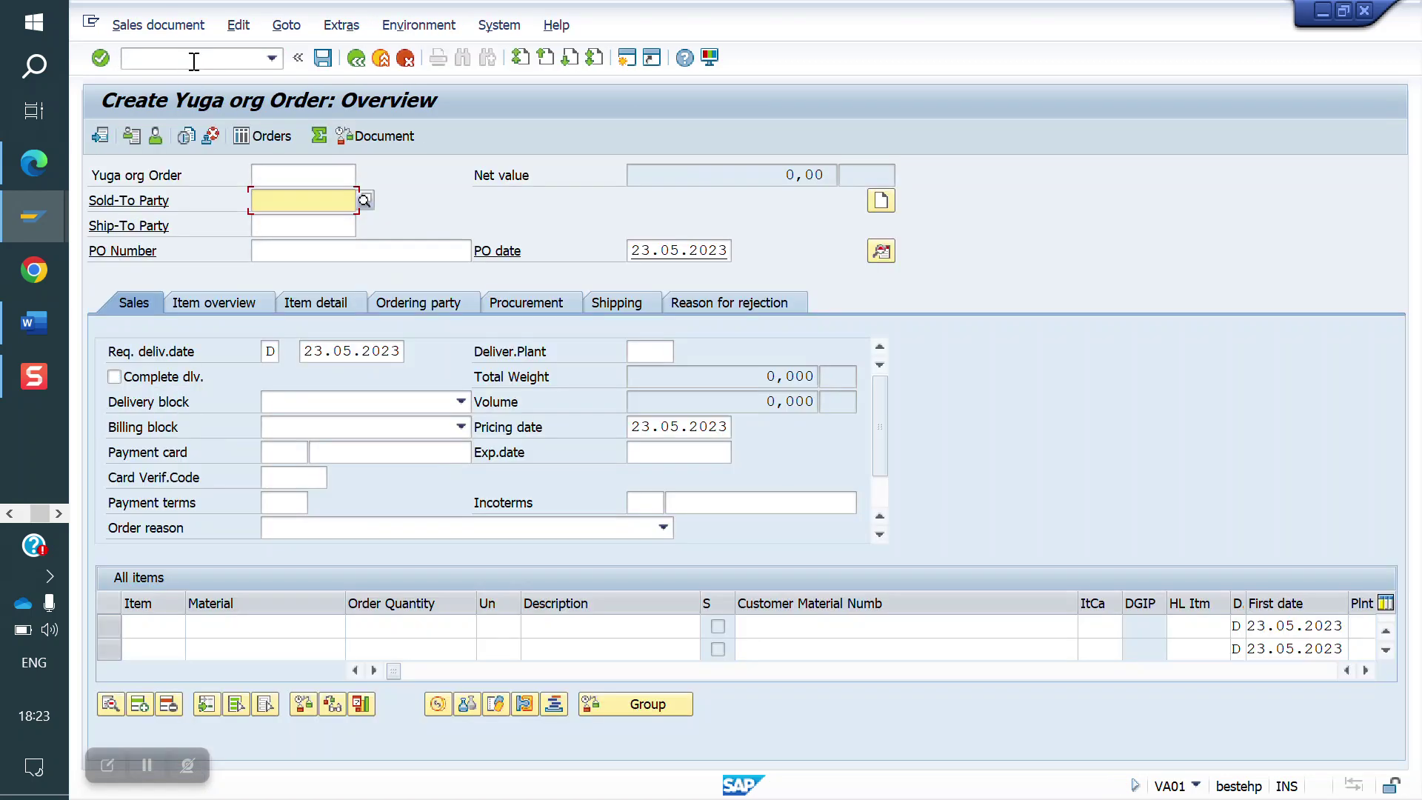
key(Down)
key(Return)
key(Return)
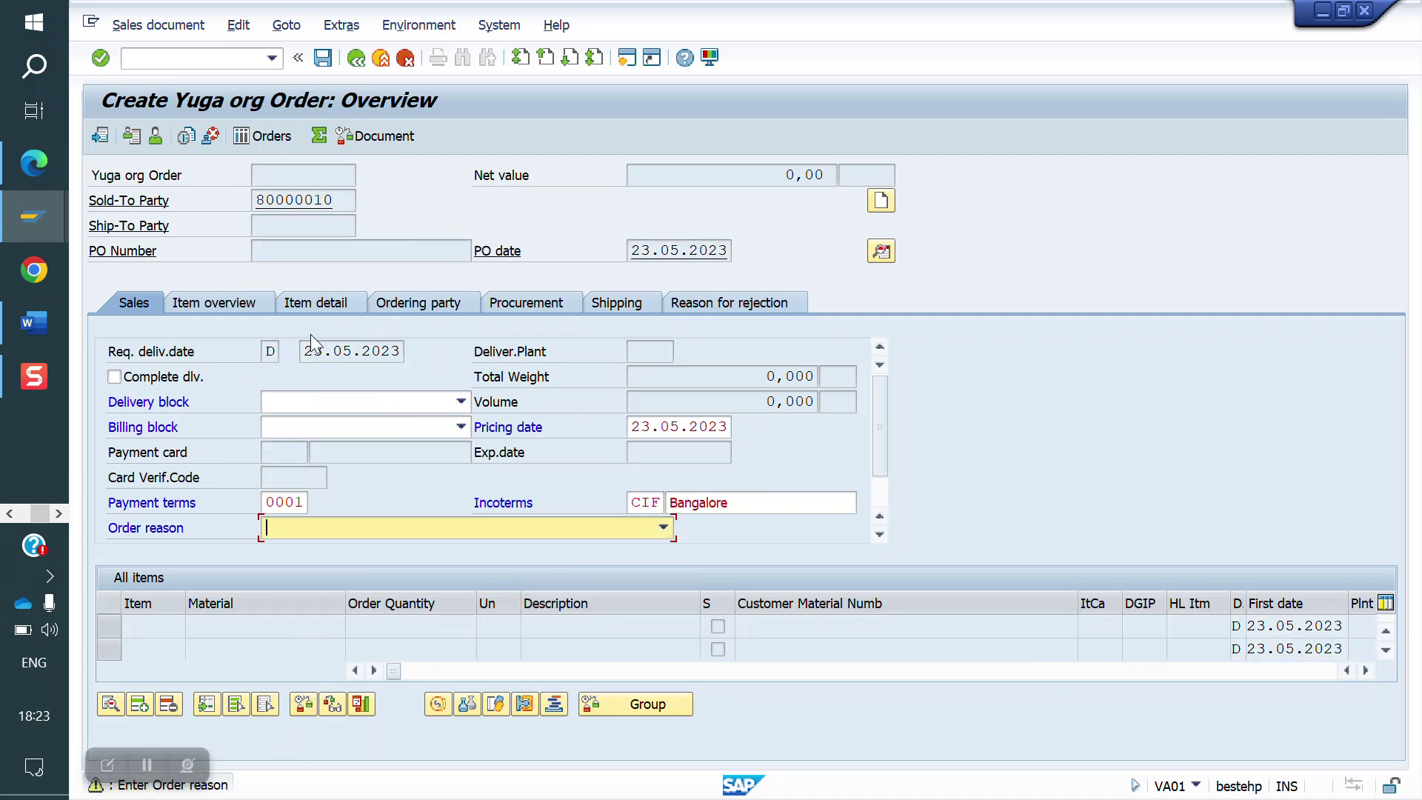
click(163, 54)
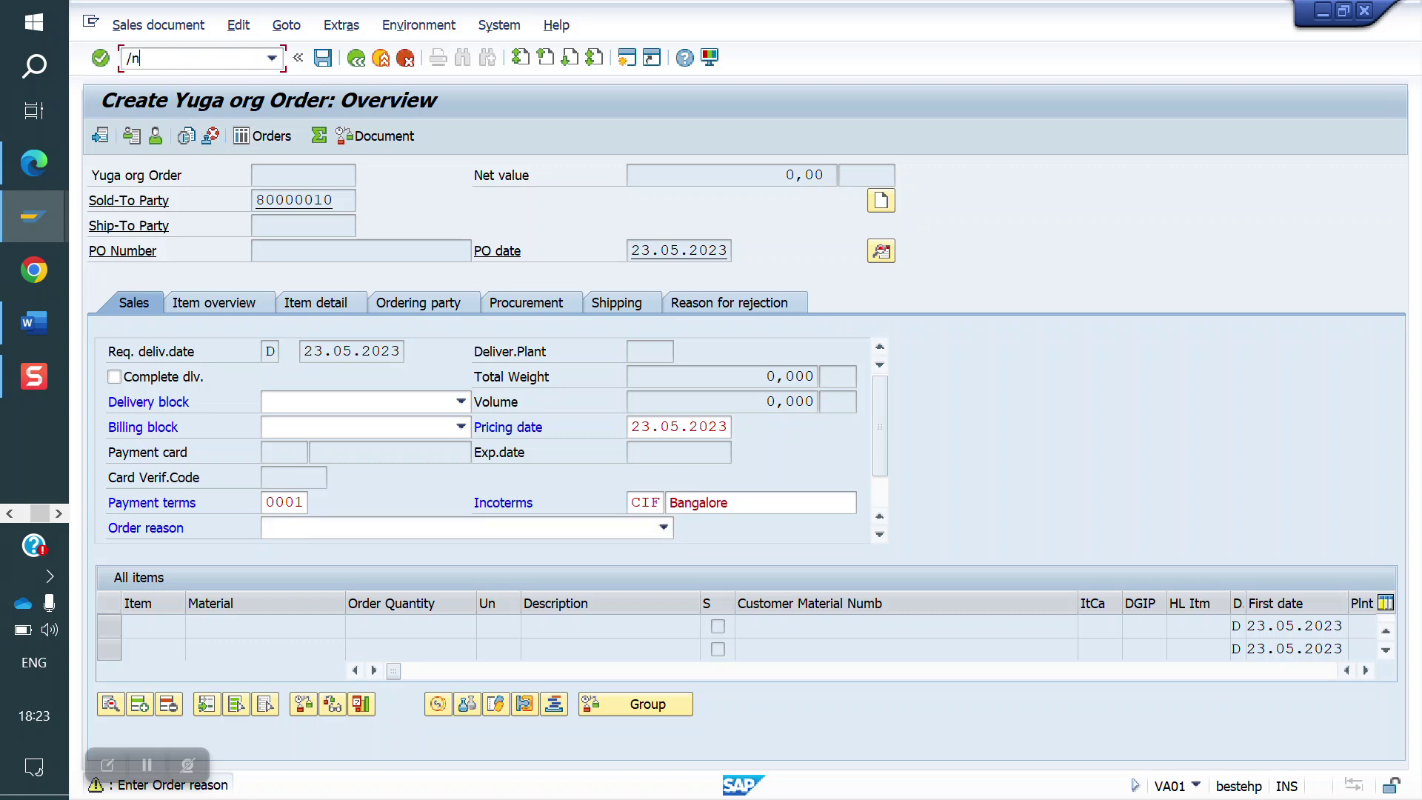
key(Return)
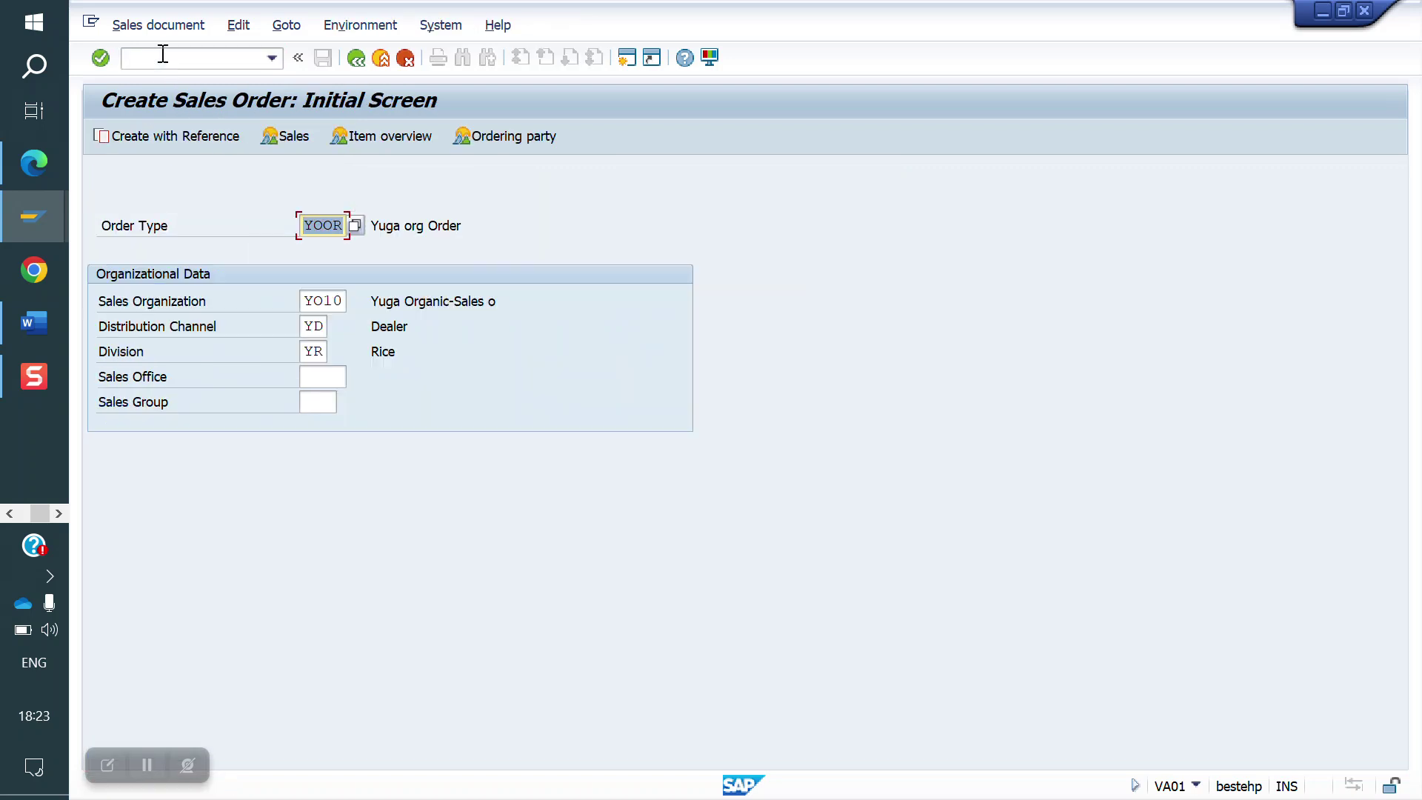
key(Return)
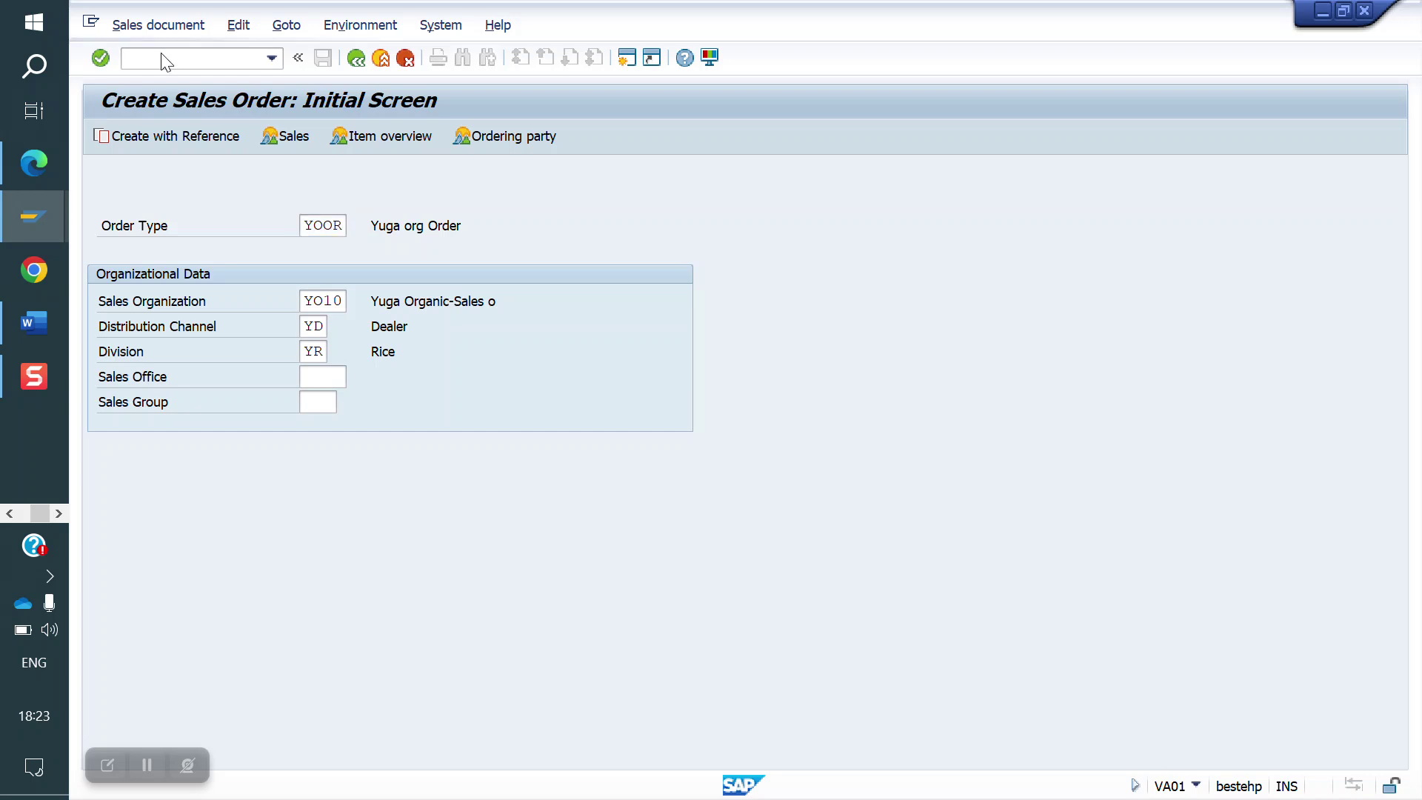
key(Down)
key(Down)
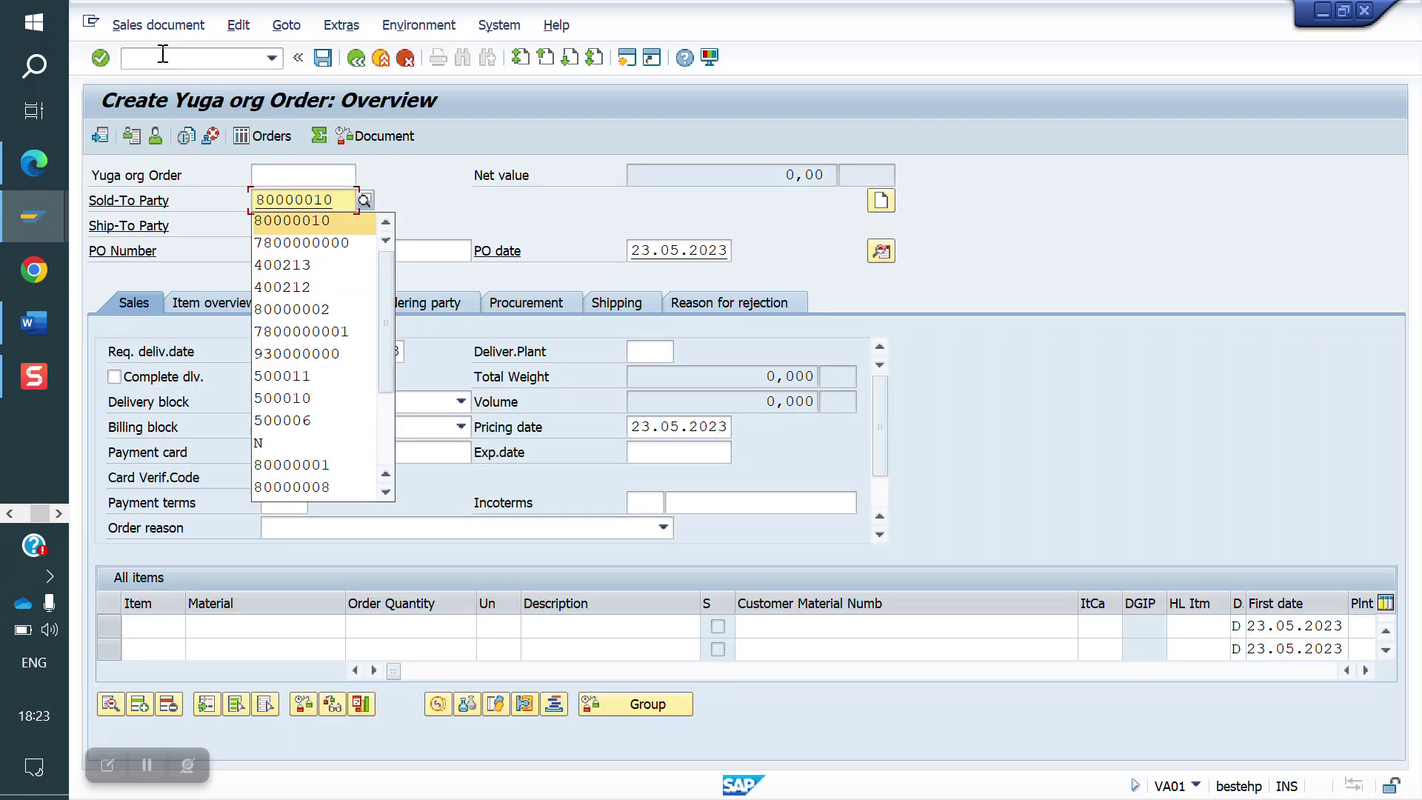
key(Return)
key(Return)
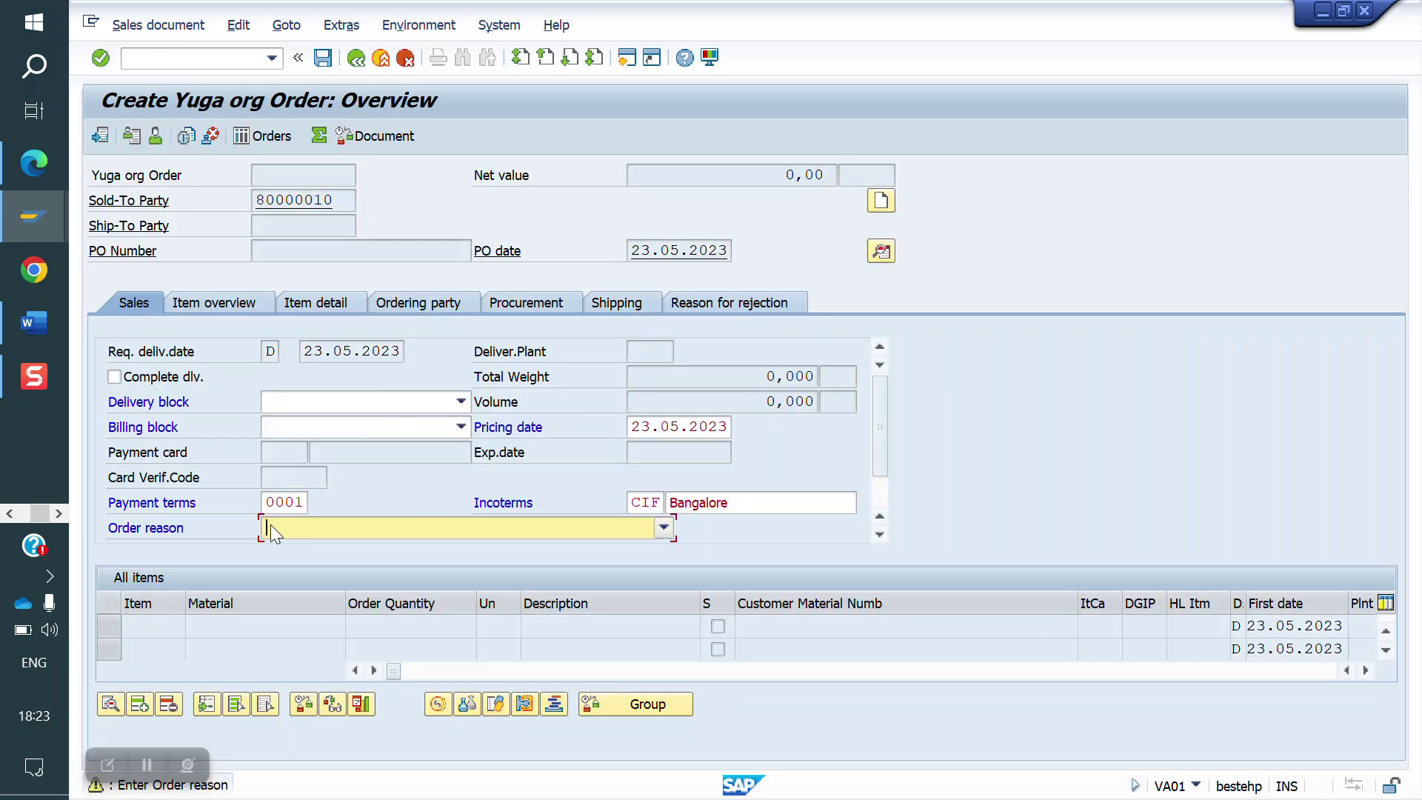
- Set order reason 002 Trade fair sales activity and confirm the header
click(518, 531)
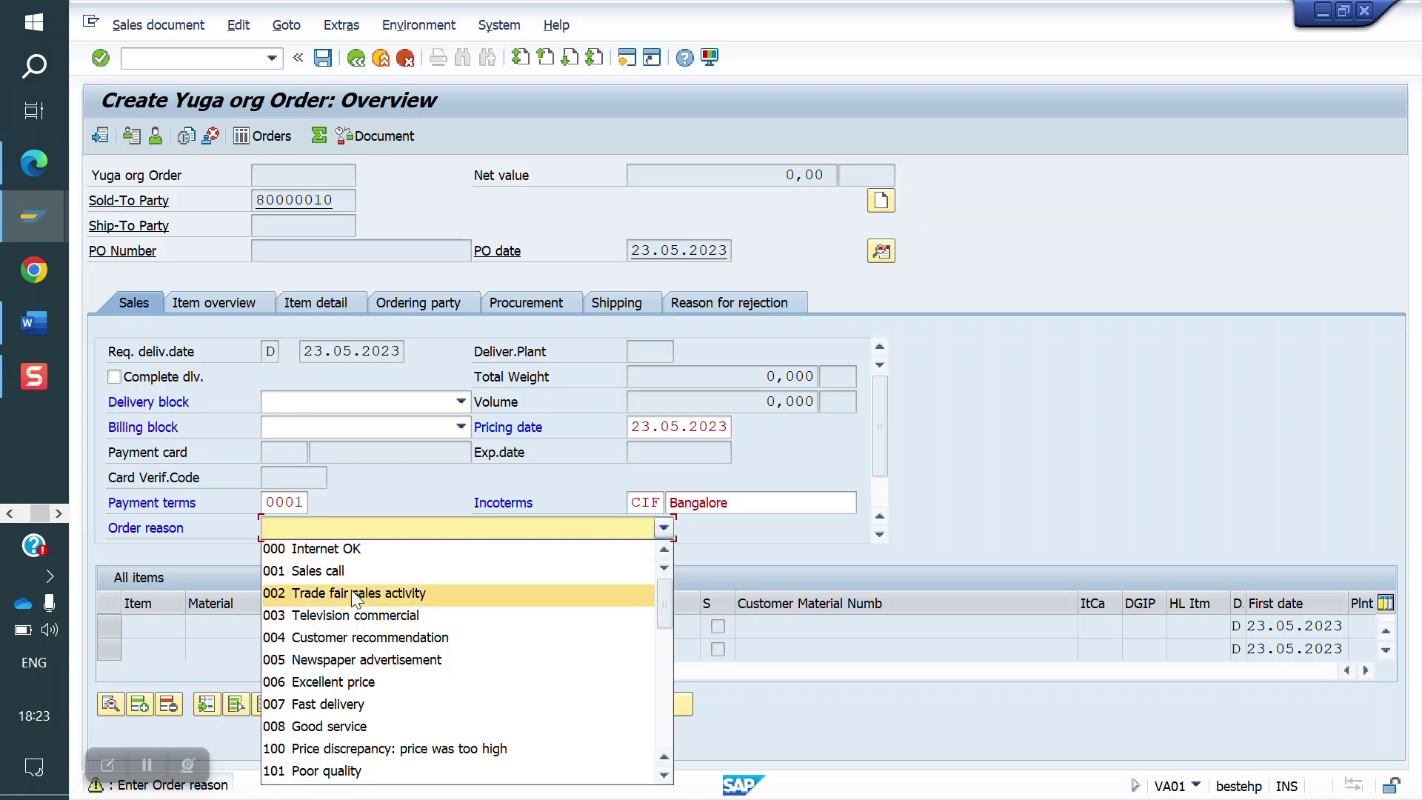
click(351, 590)
key(Return)
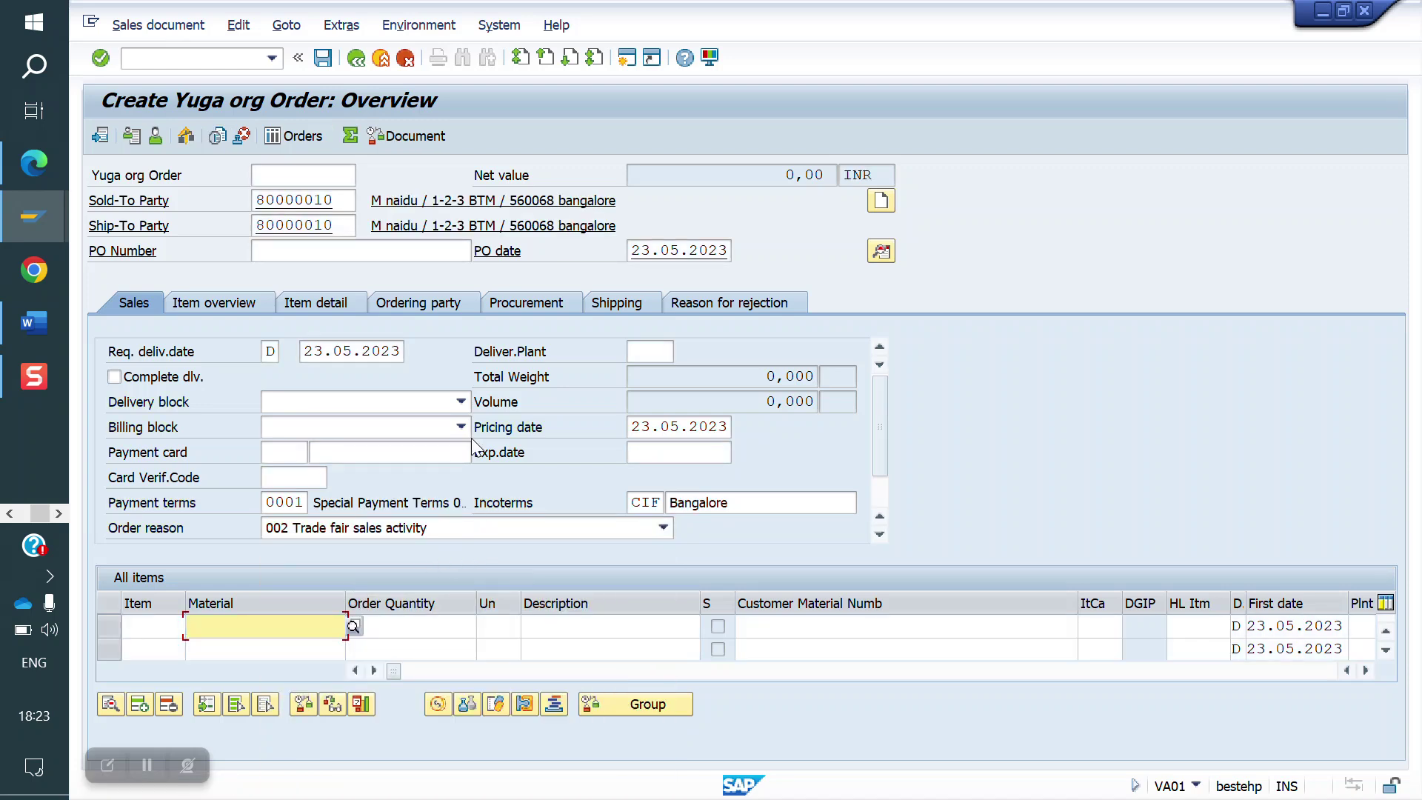
- Check the order's incompletion log as a list, then return to the overview
click(238, 25)
click(328, 300)
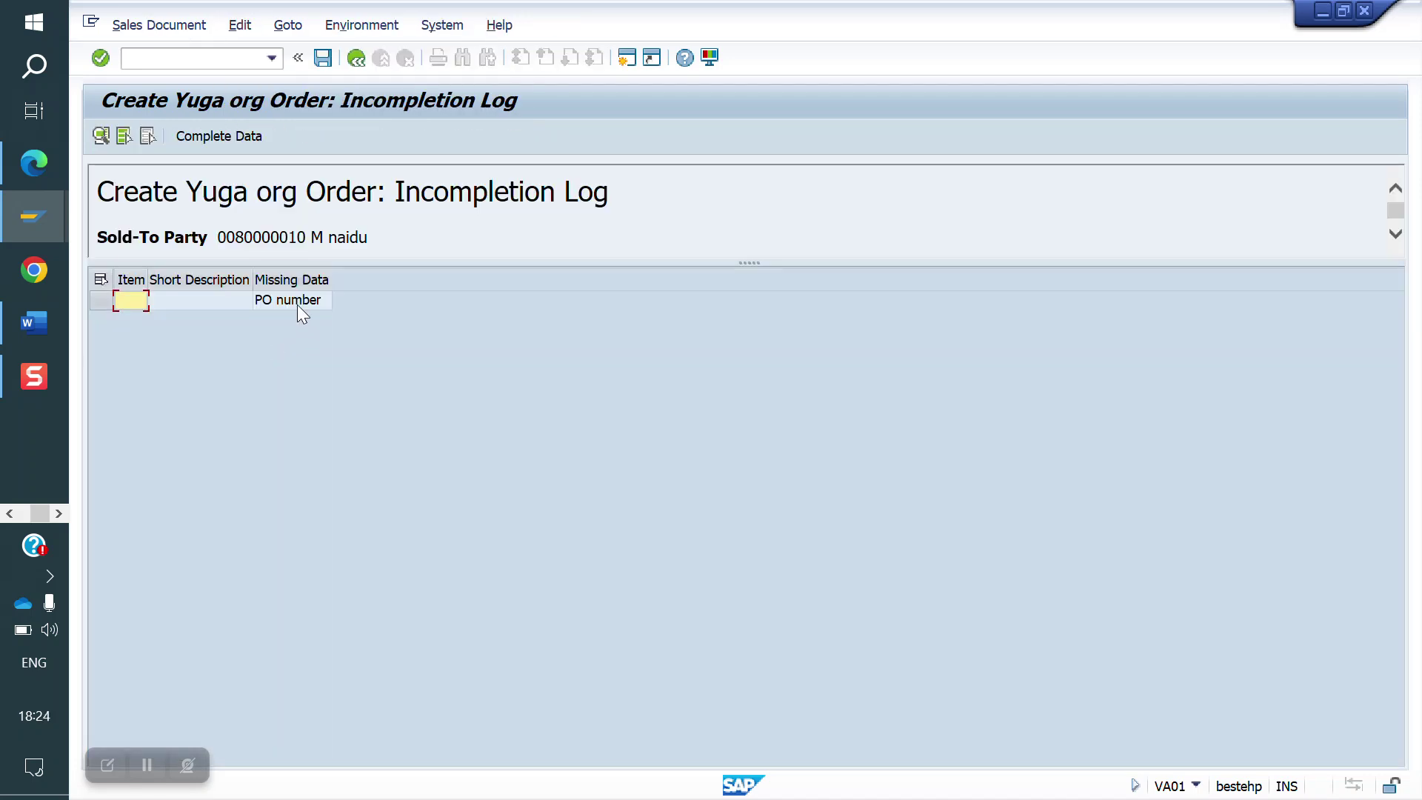
click(356, 59)
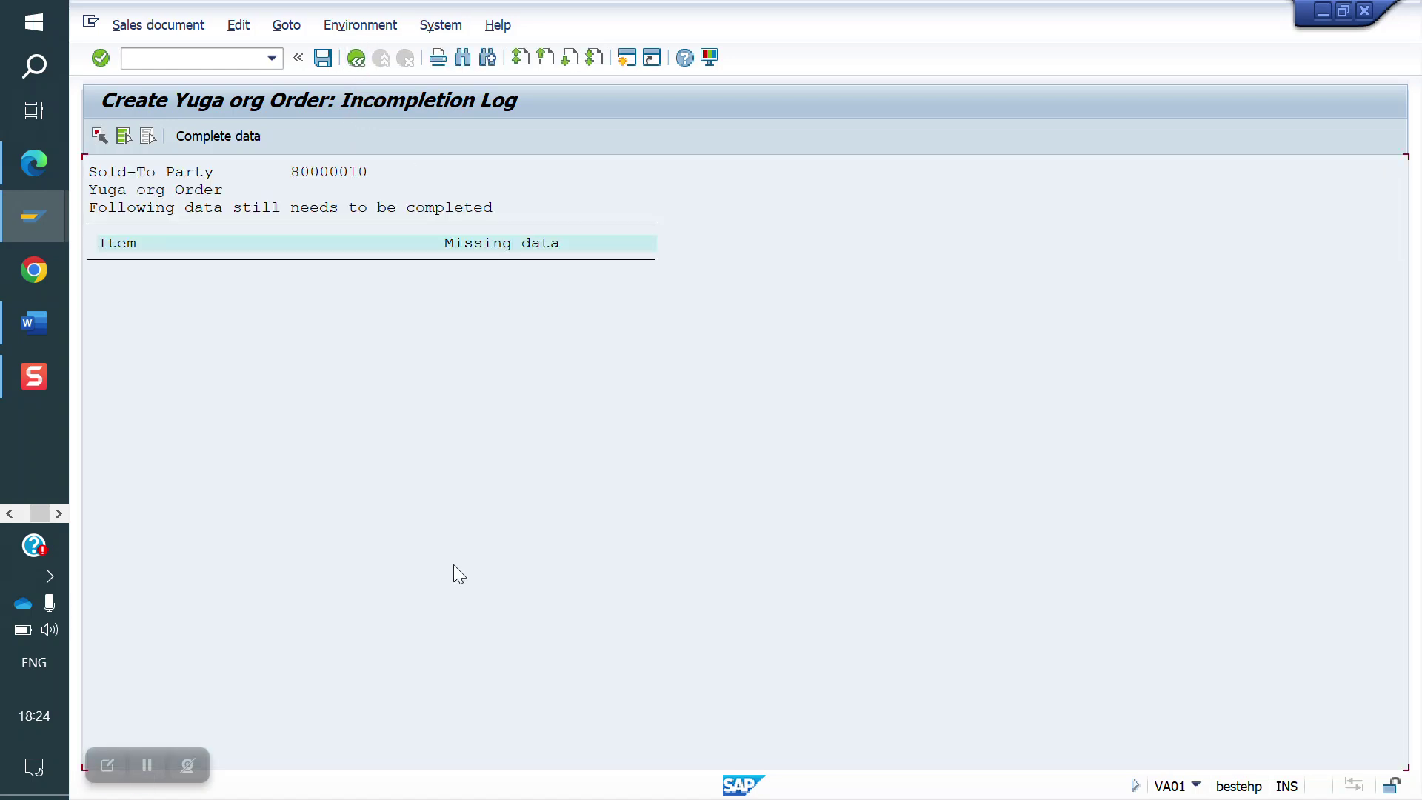
click(356, 58)
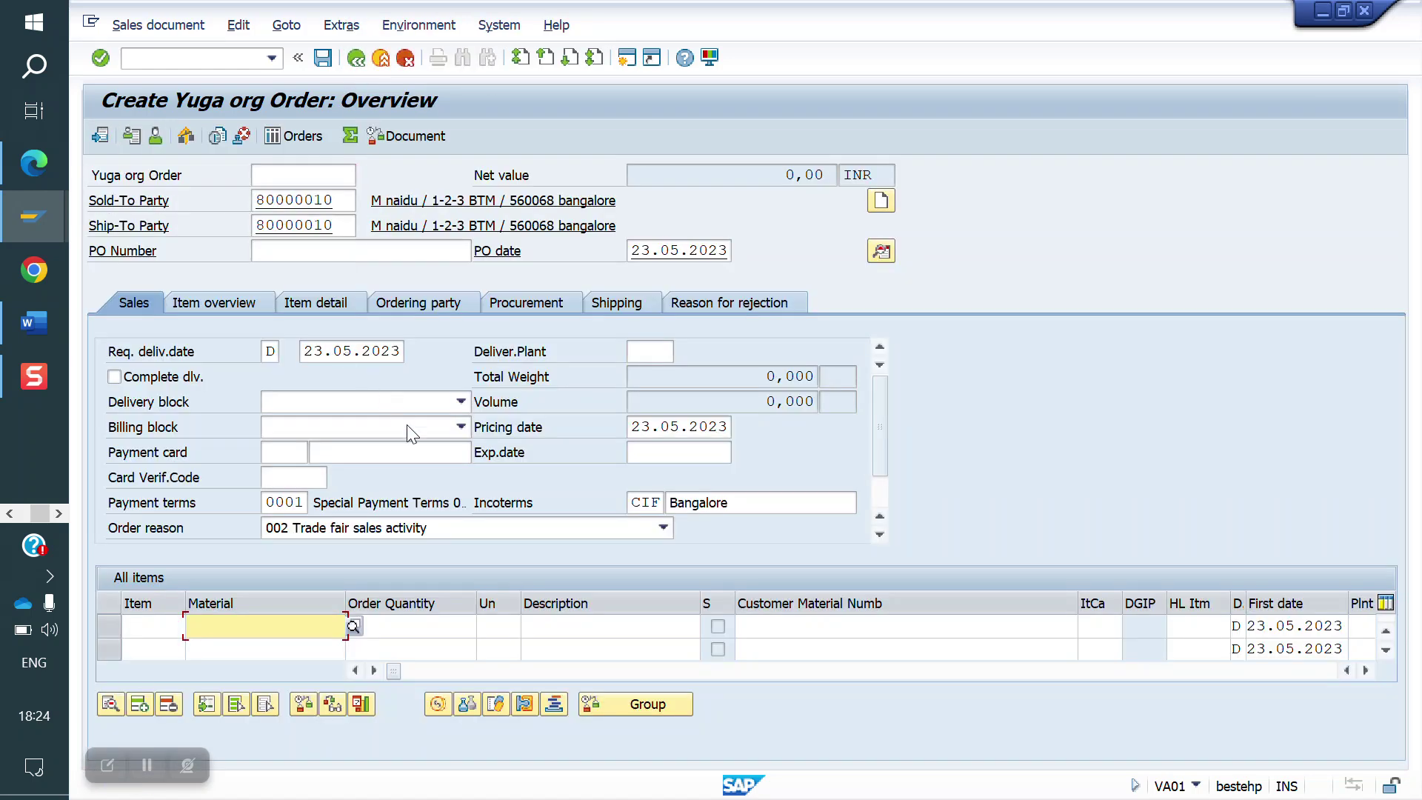
- Enter material 50065560 with quantity 1 as item 10
click(311, 623)
key(Down)
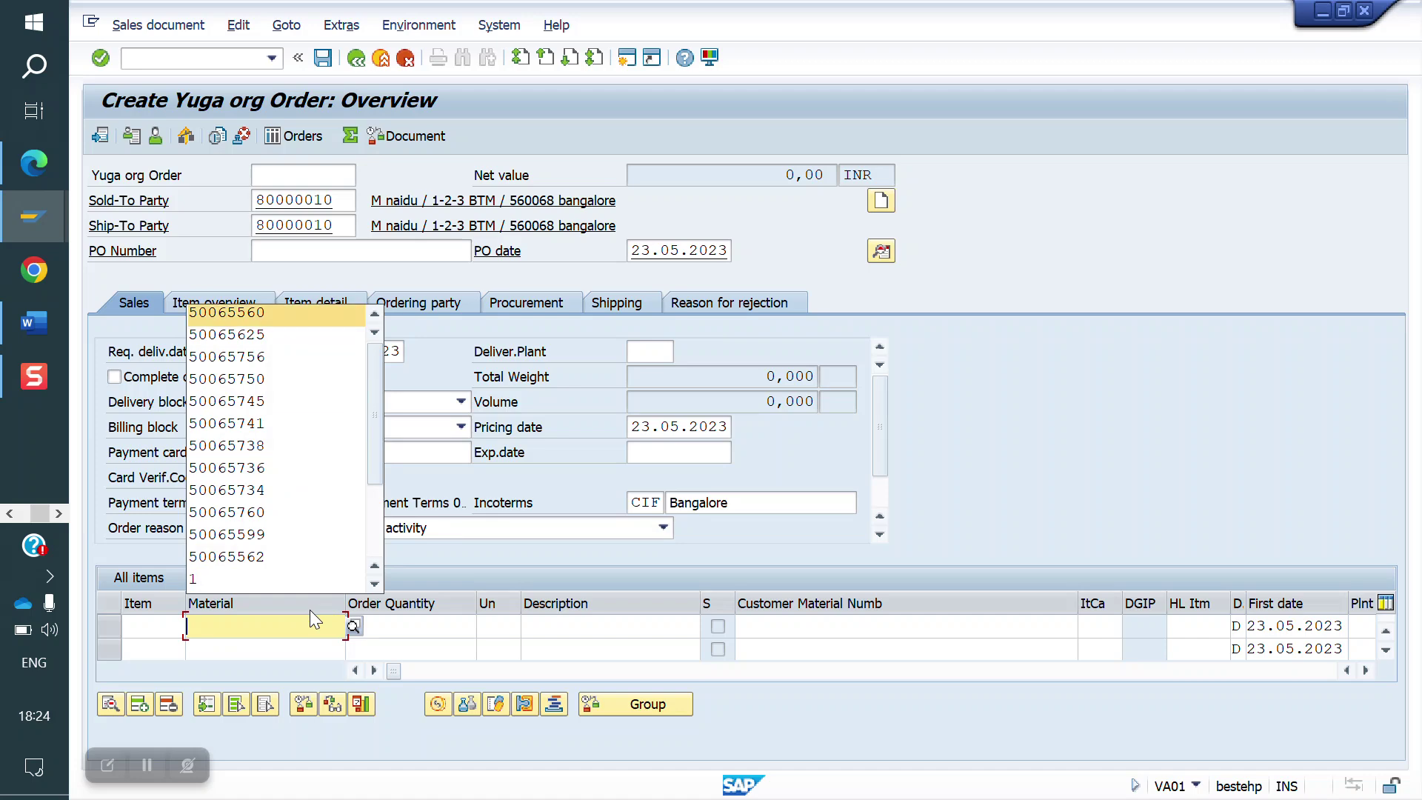
key(Return)
key(Return)
text(1)
key(Return)
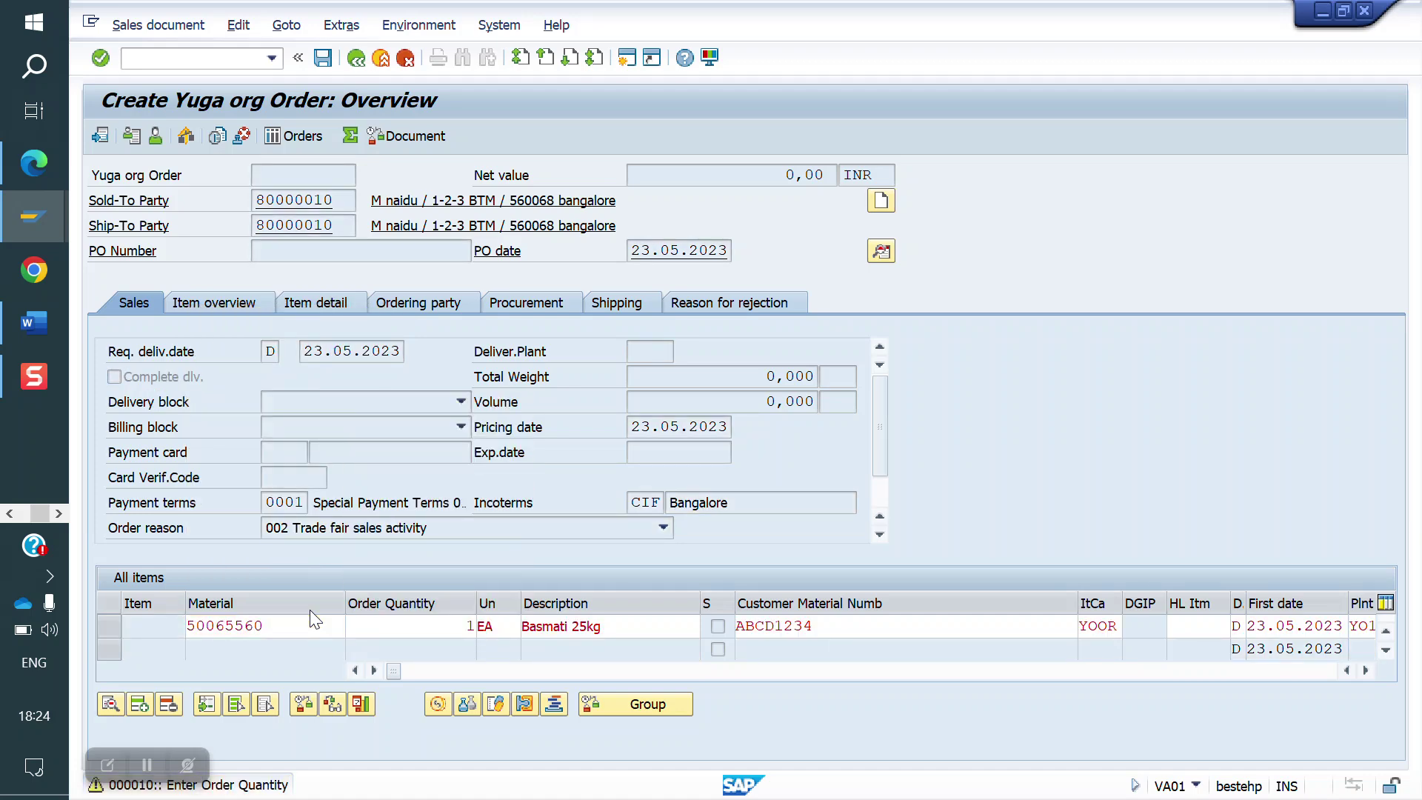
- Set the order reason to blank and recheck the incompletion log, which now flags it
click(553, 525)
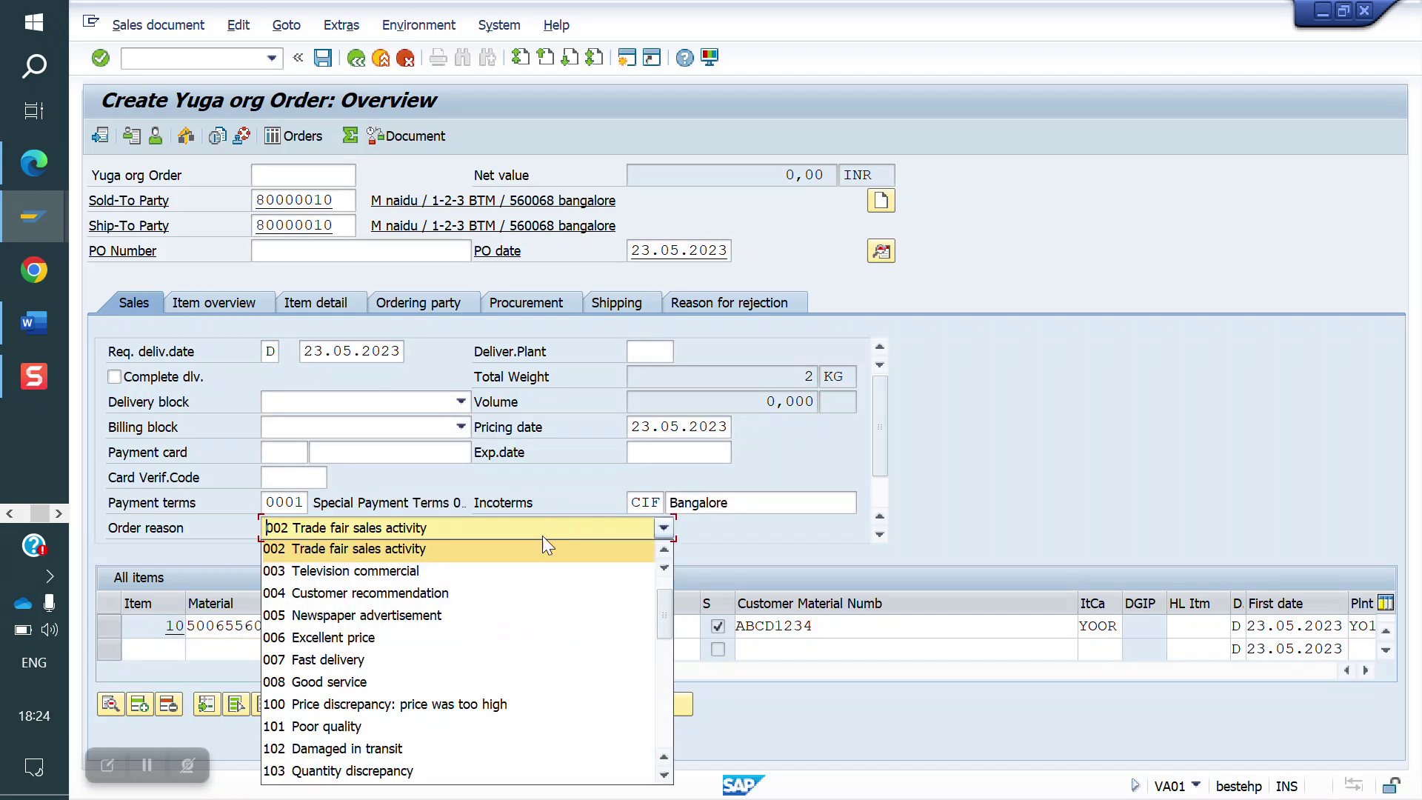
scroll(459, 680, down, 5)
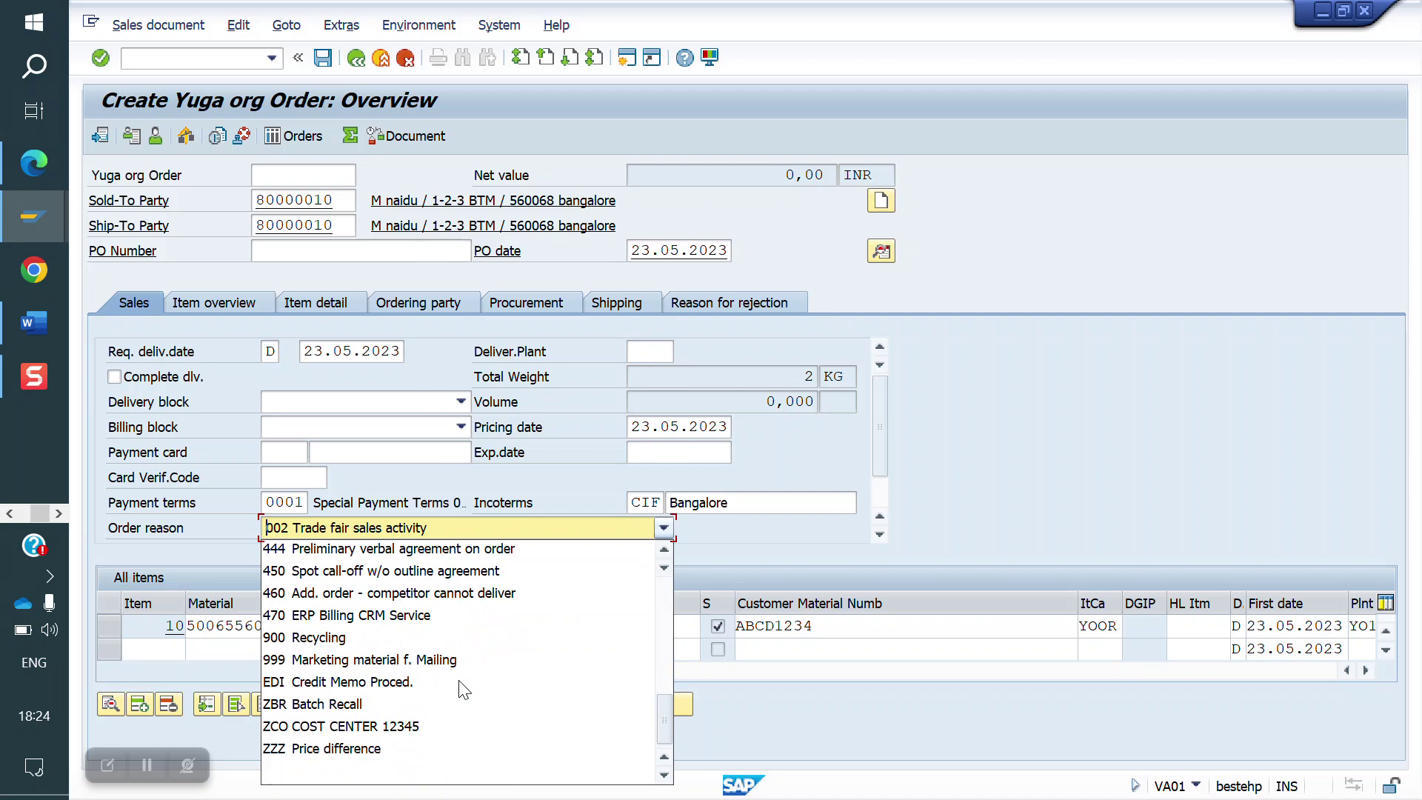
click(377, 791)
key(Return)
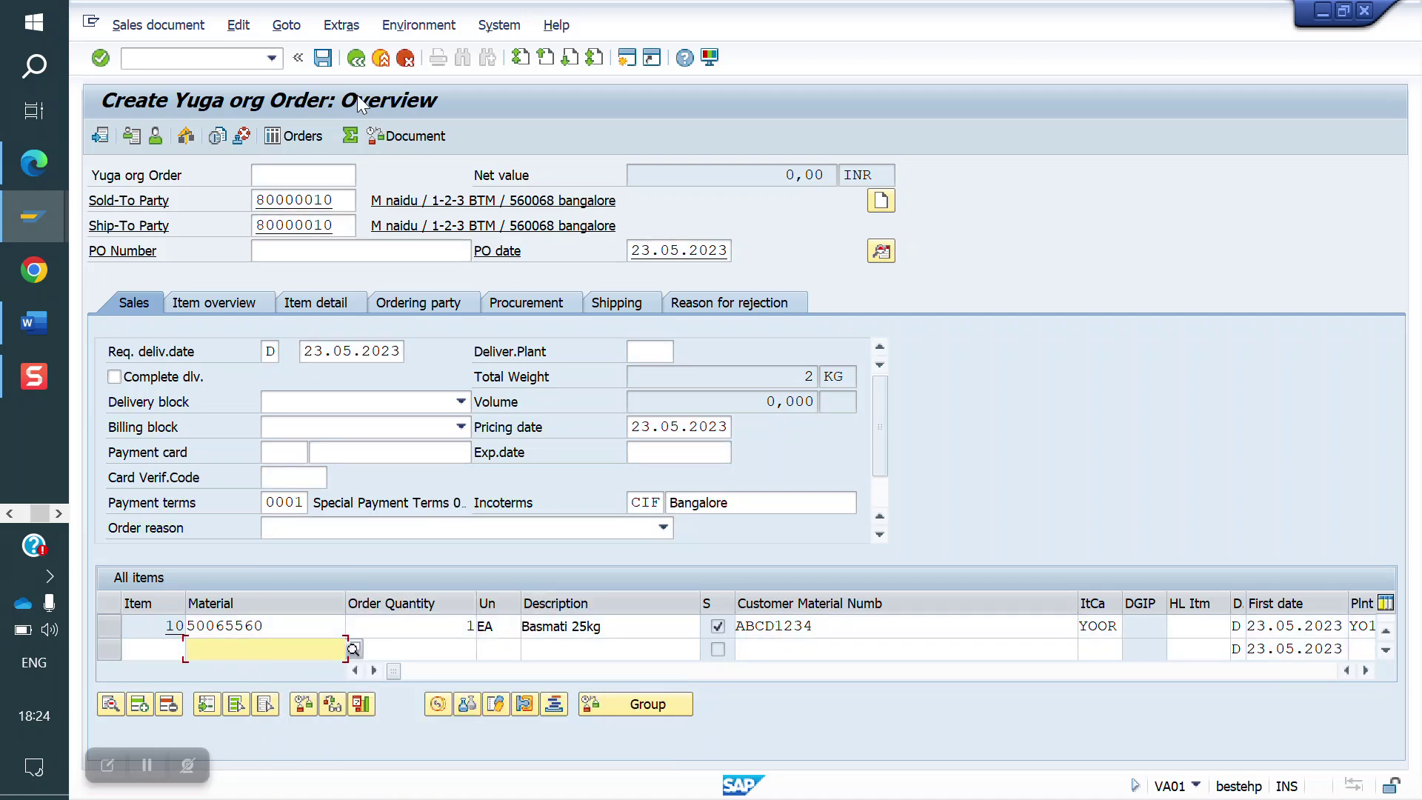
click(253, 31)
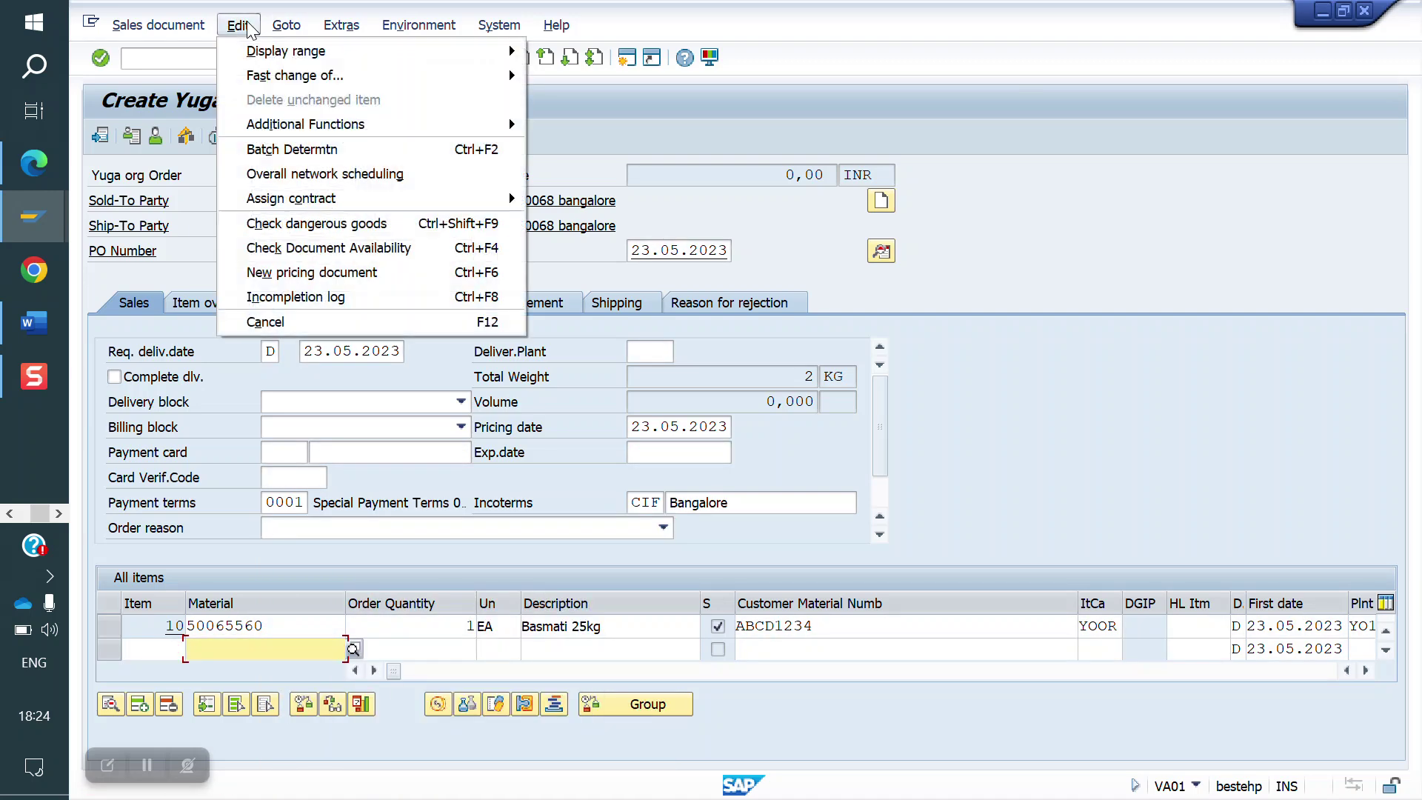
click(304, 299)
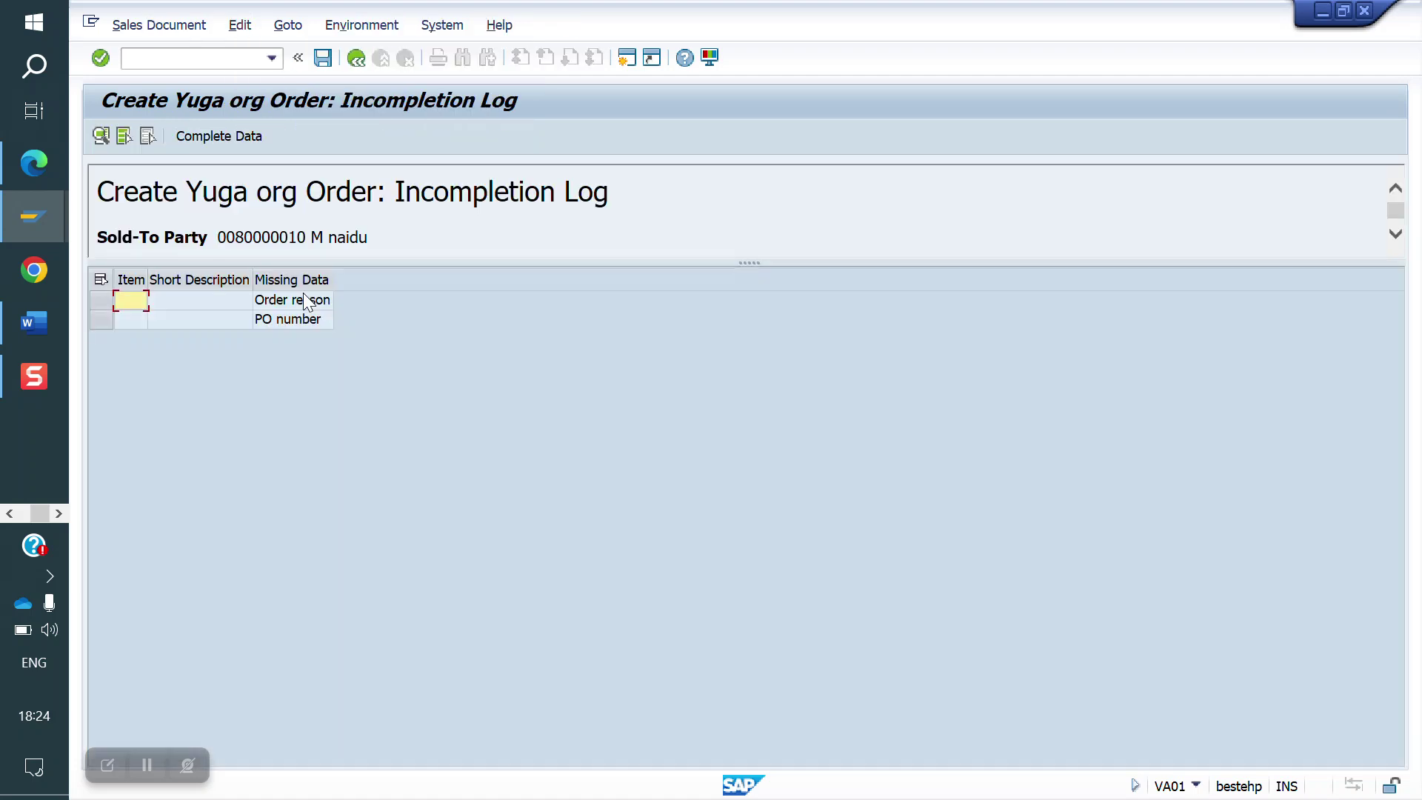
click(357, 60)
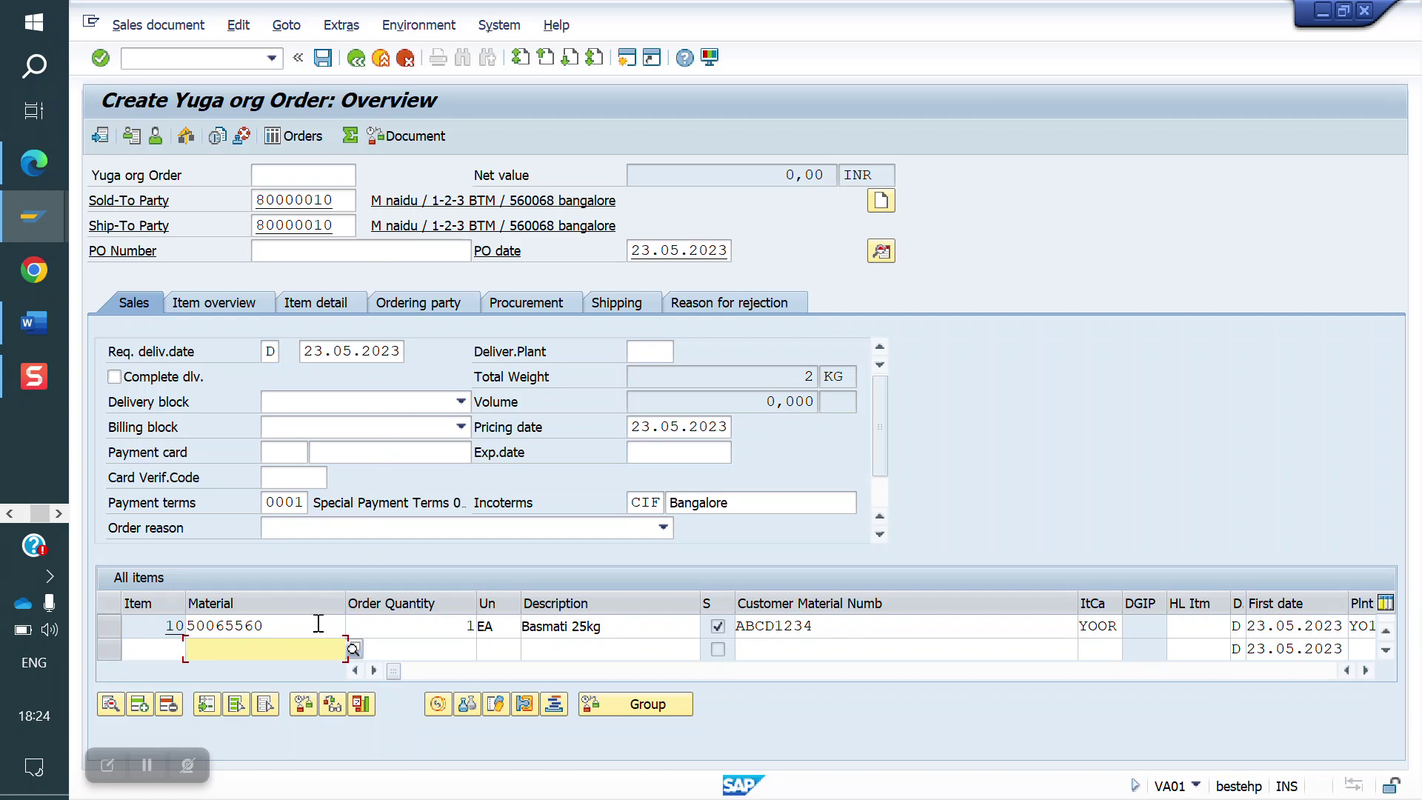
- Set order reason 004 Customer recommendation and leave the PO number empty after removing 123456
click(369, 525)
click(370, 641)
click(362, 250)
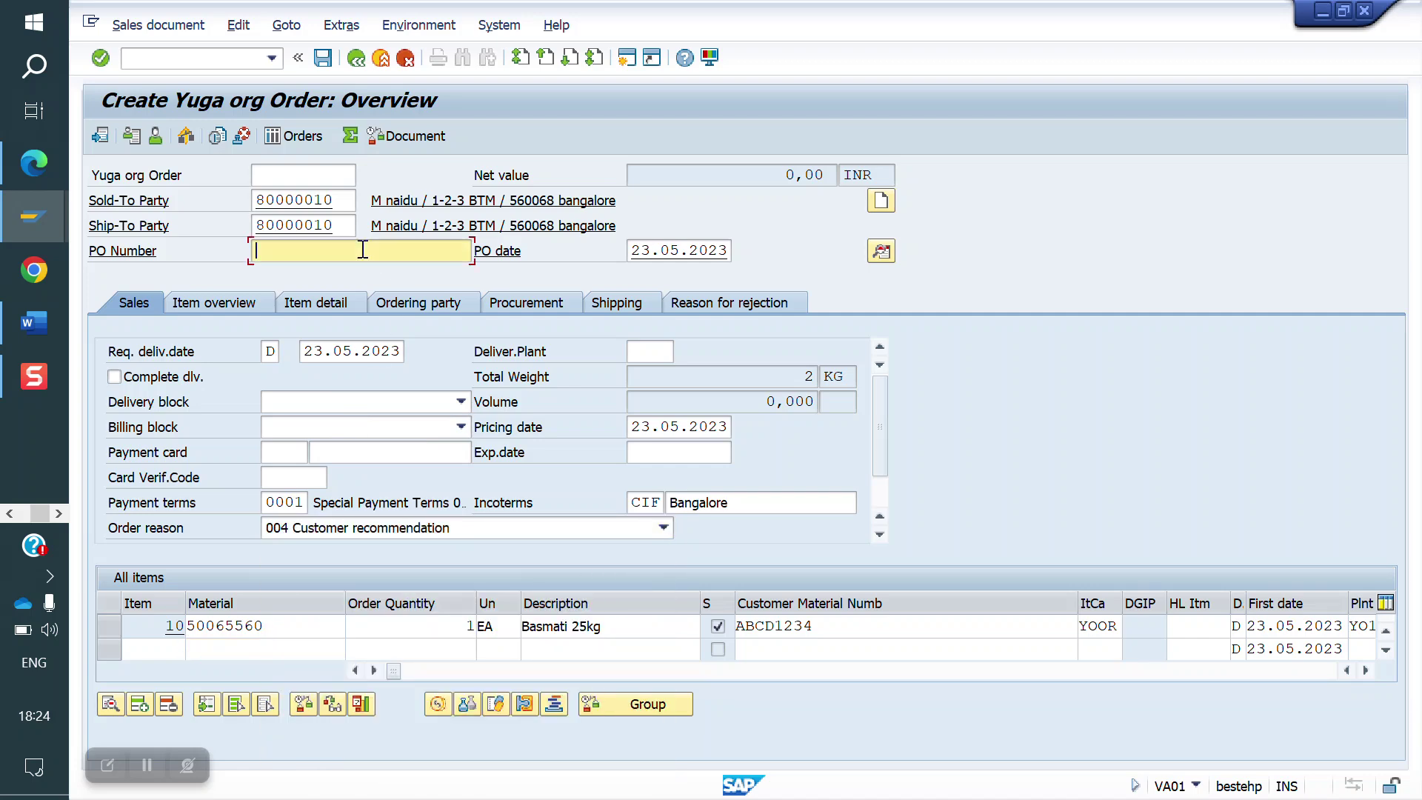
key(Down)
key(Return)
key(Return)
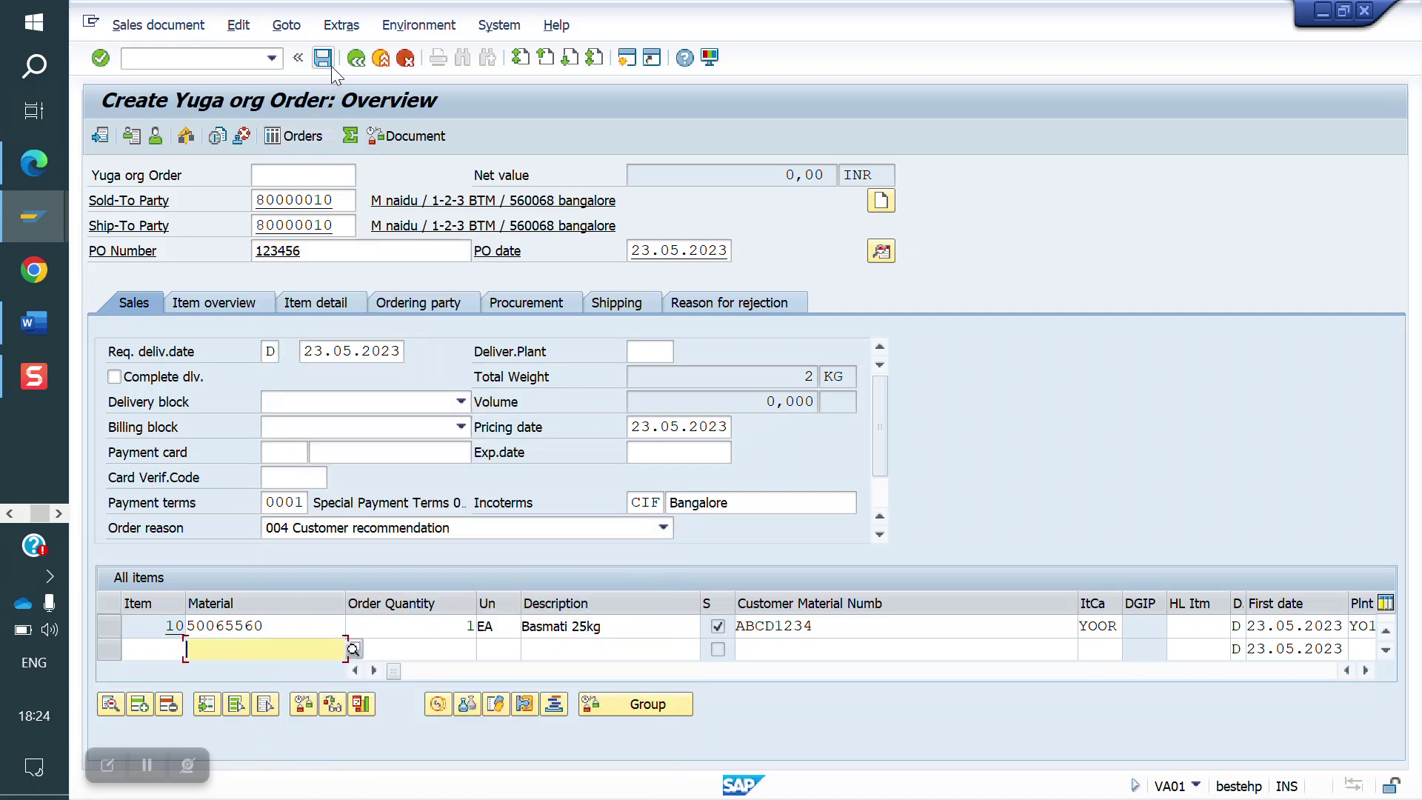
click(365, 249)
drag(365, 248, 154, 259)
key(BackSpace)
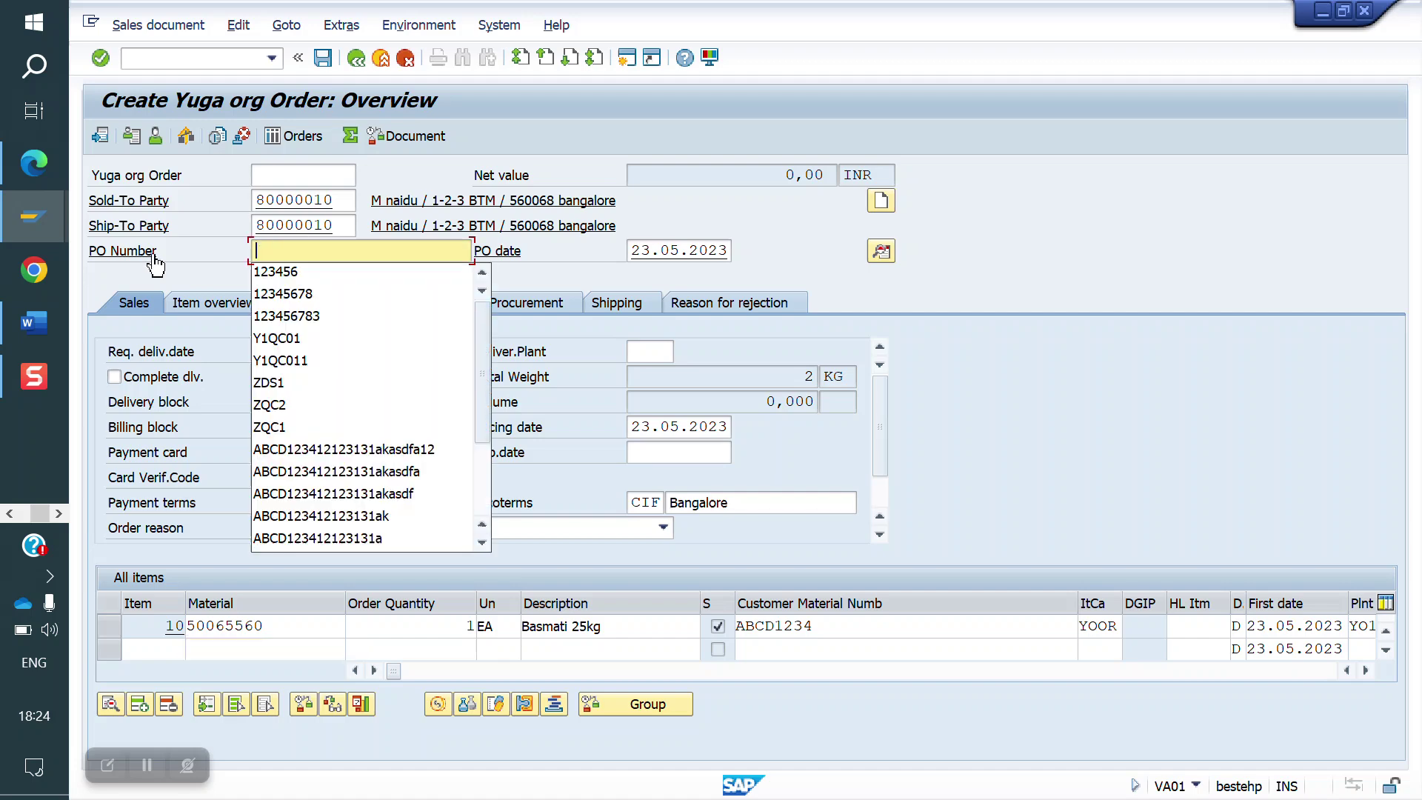
key(Return)
- Try saving; the incompletion log flags the missing PO number, both before and after a second save
click(323, 58)
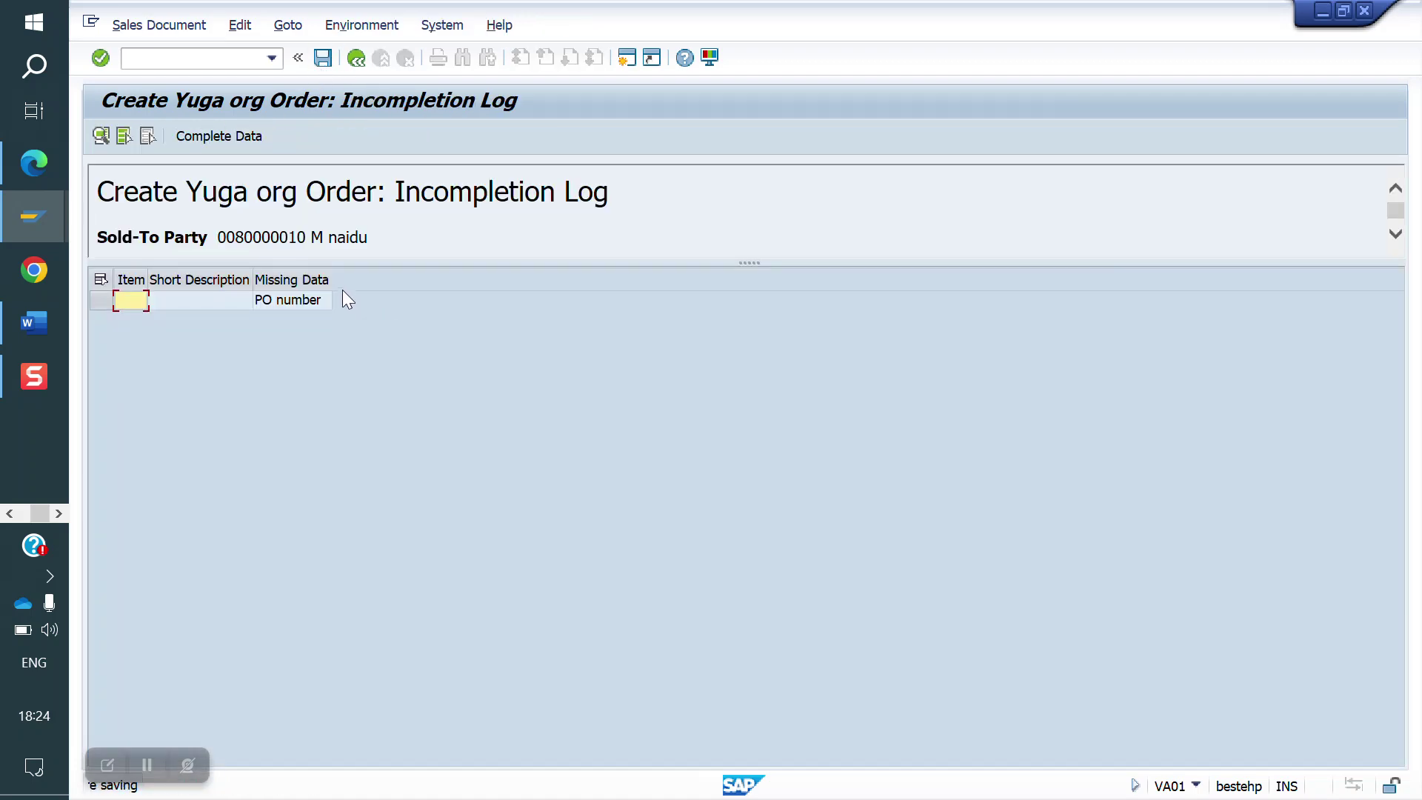
double_click(295, 302)
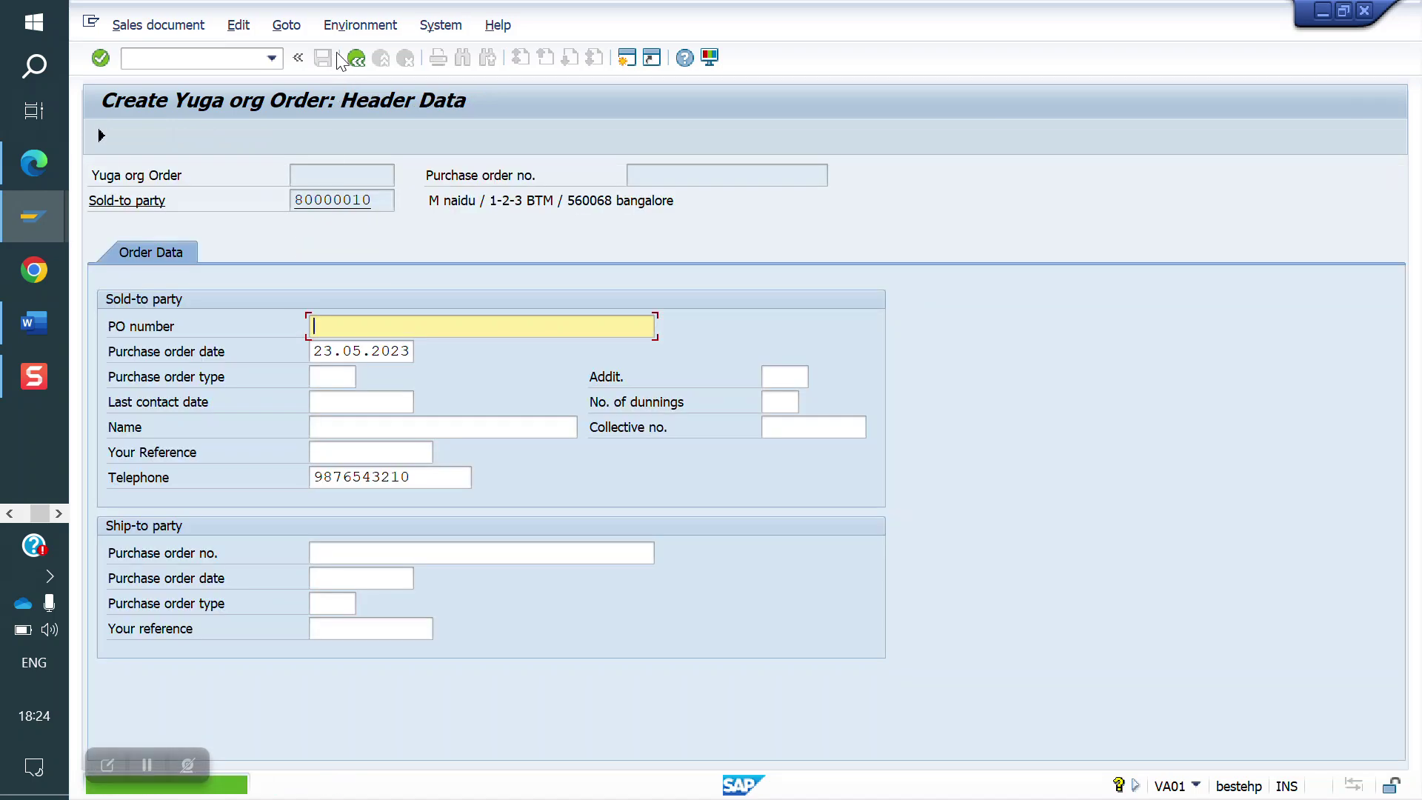
click(356, 57)
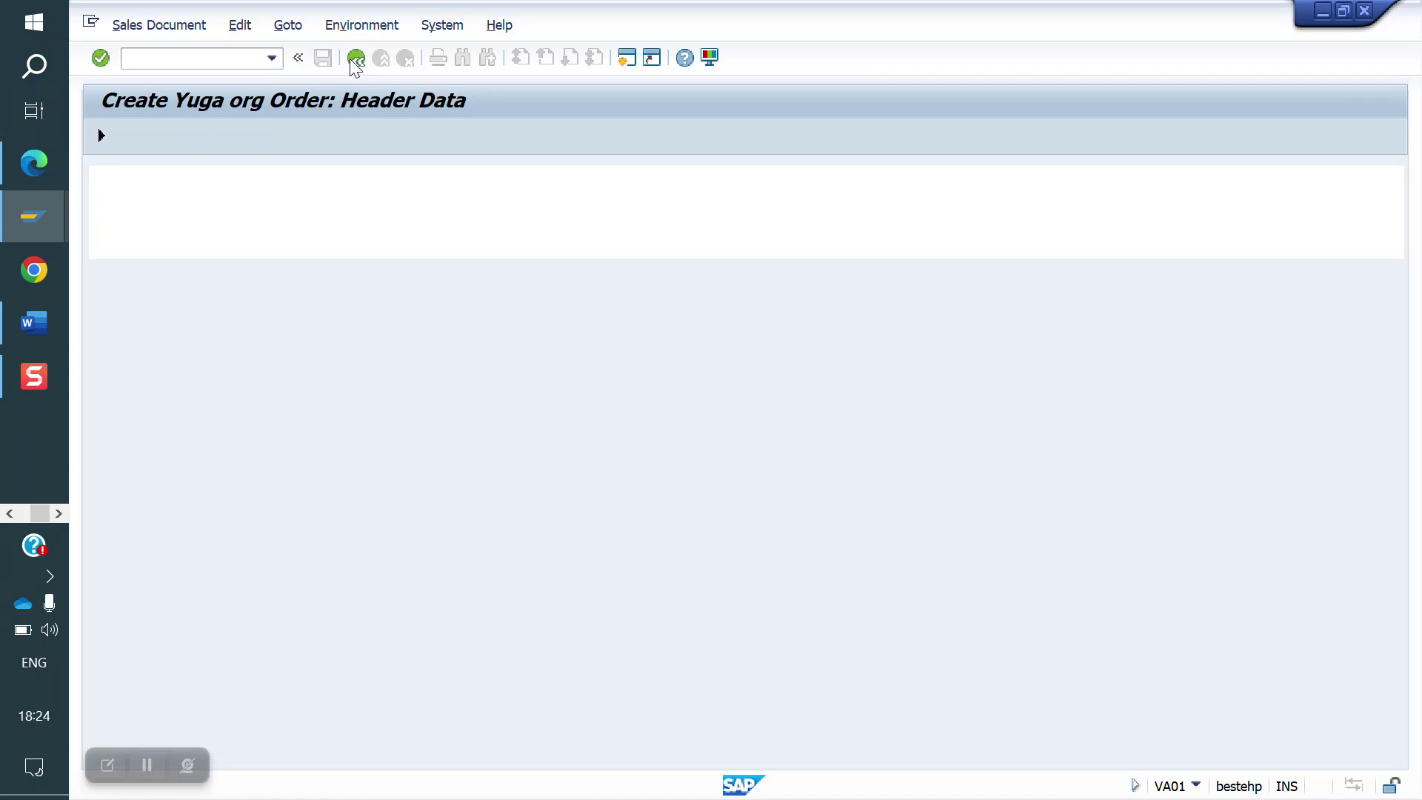
click(351, 59)
click(351, 59)
click(322, 58)
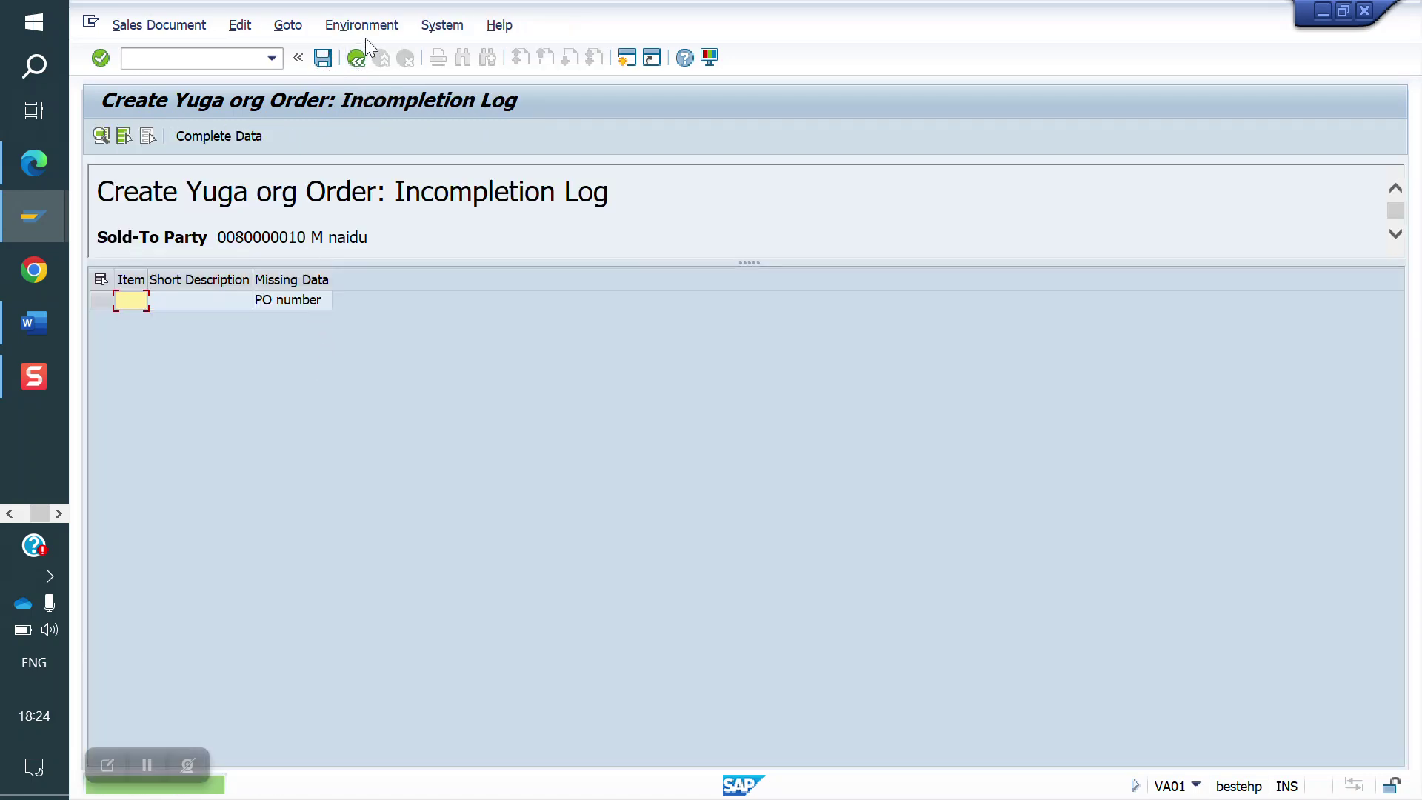
click(356, 57)
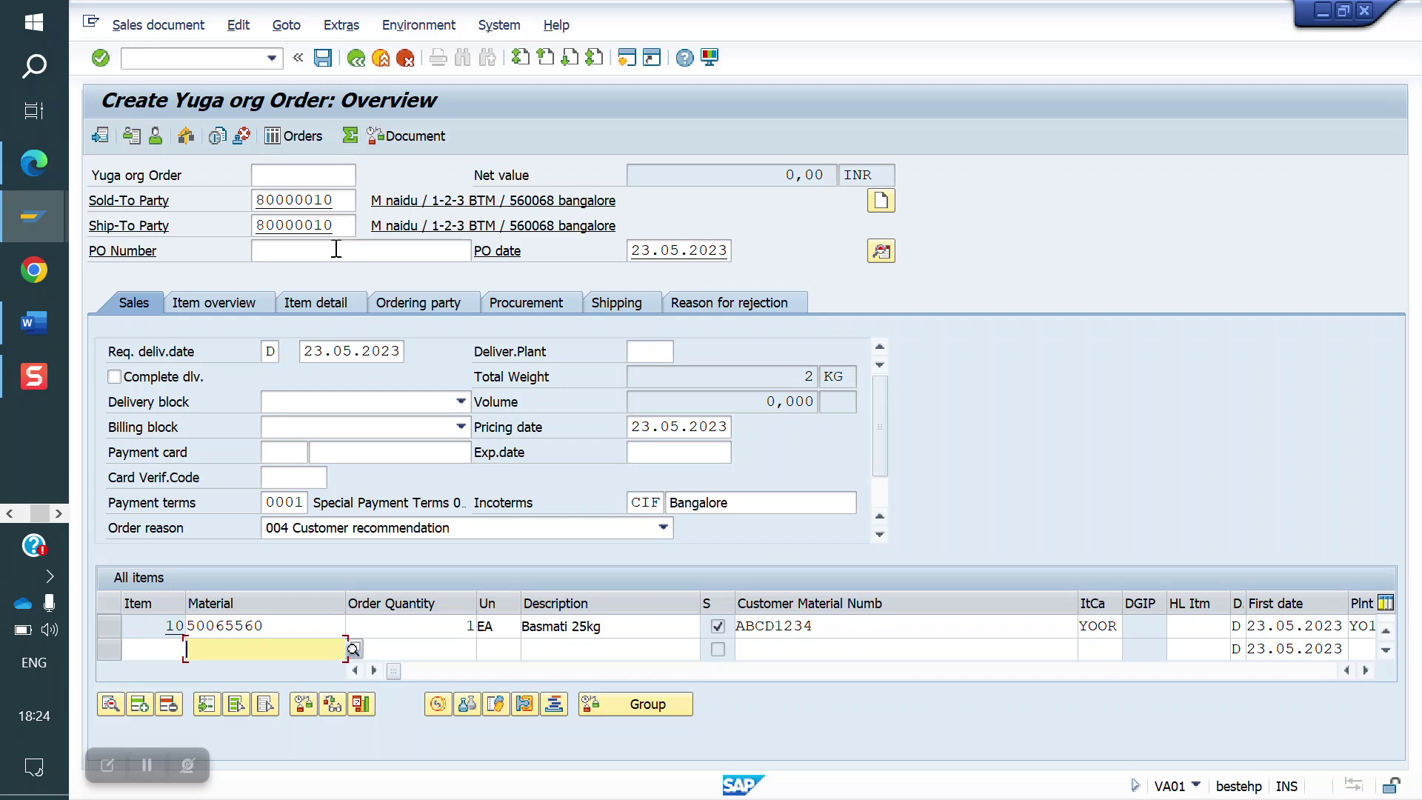
- Switch off Incomplet.messages for order type YOOR and save under the customizing request
click(196, 60)
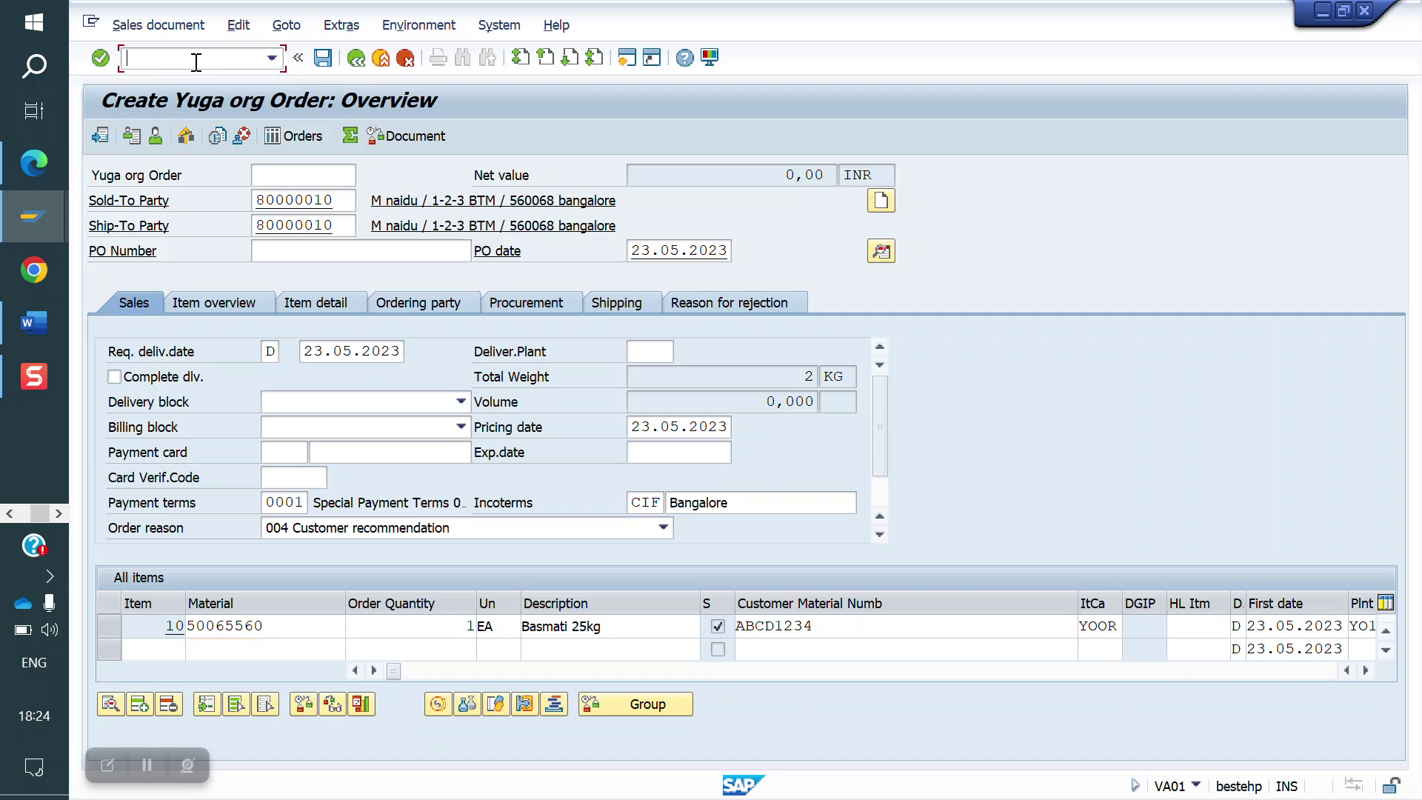
key(Return)
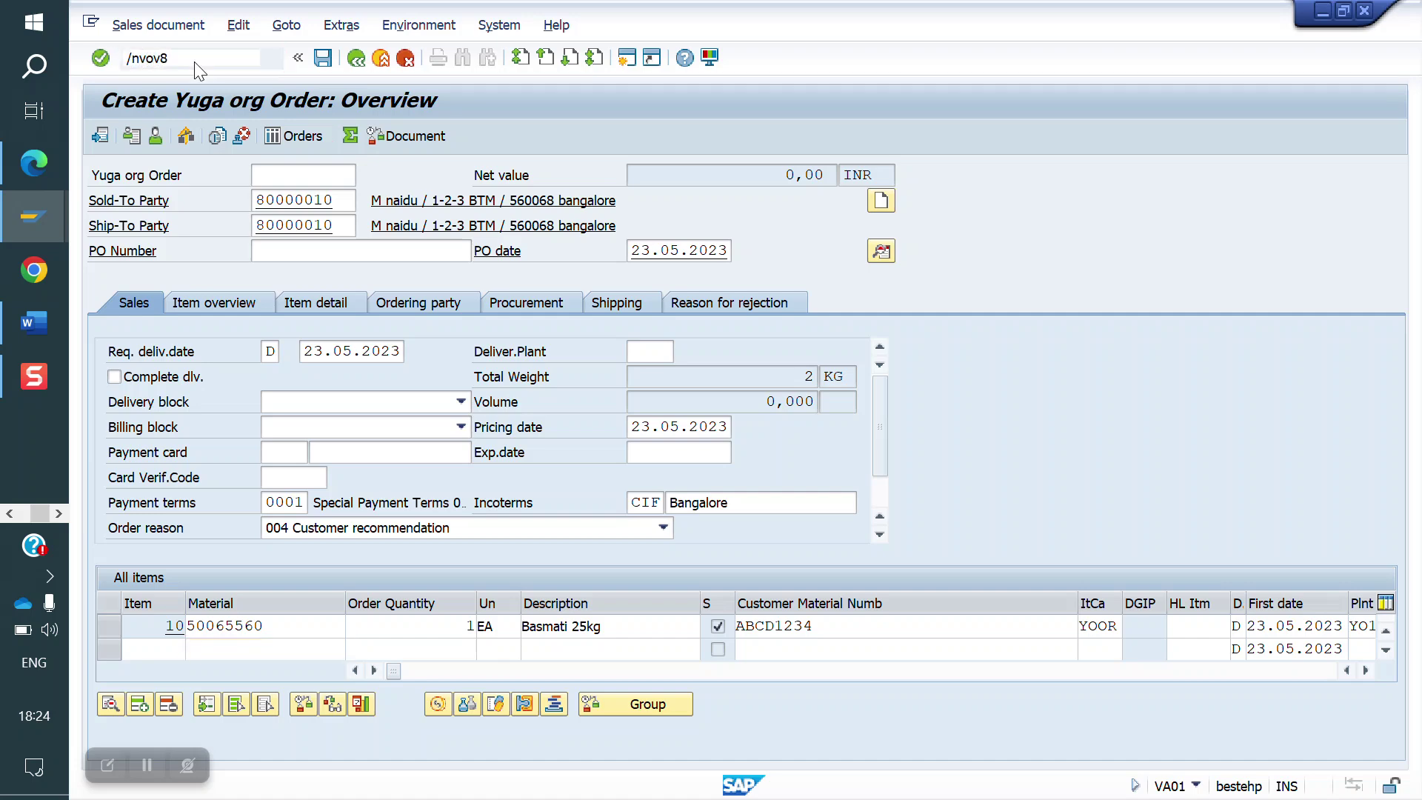
click(226, 754)
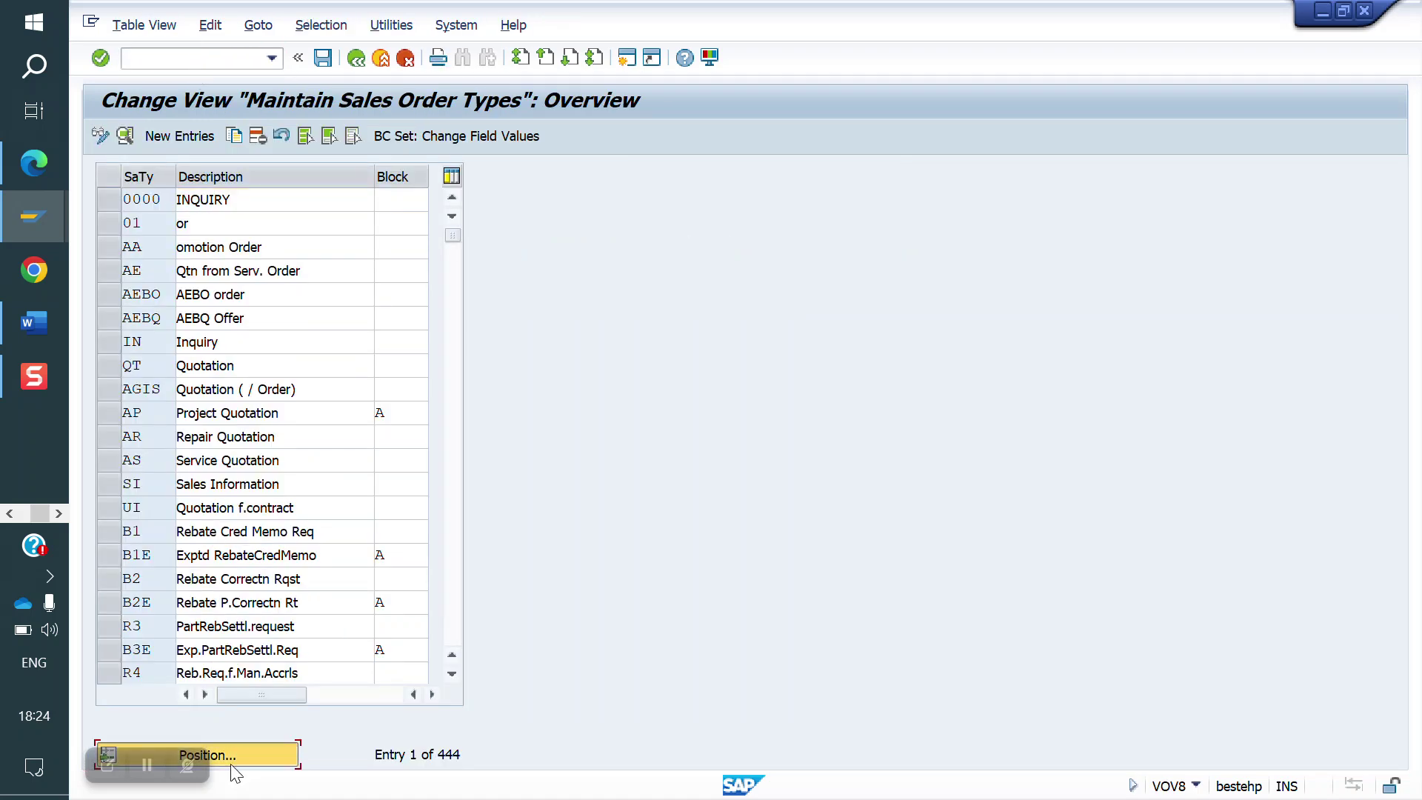
text(yoor)
key(Return)
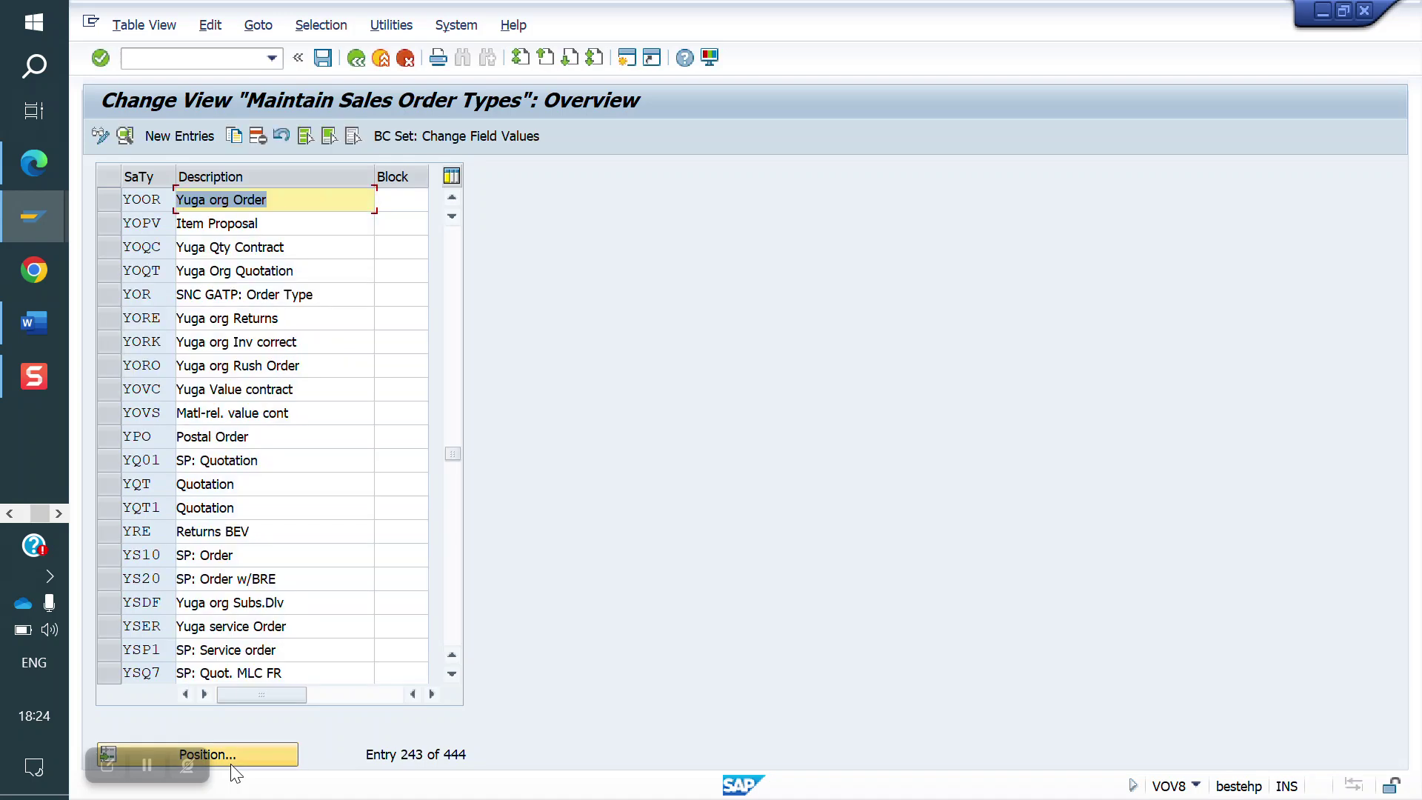
double_click(144, 198)
scroll(463, 522, down, 1)
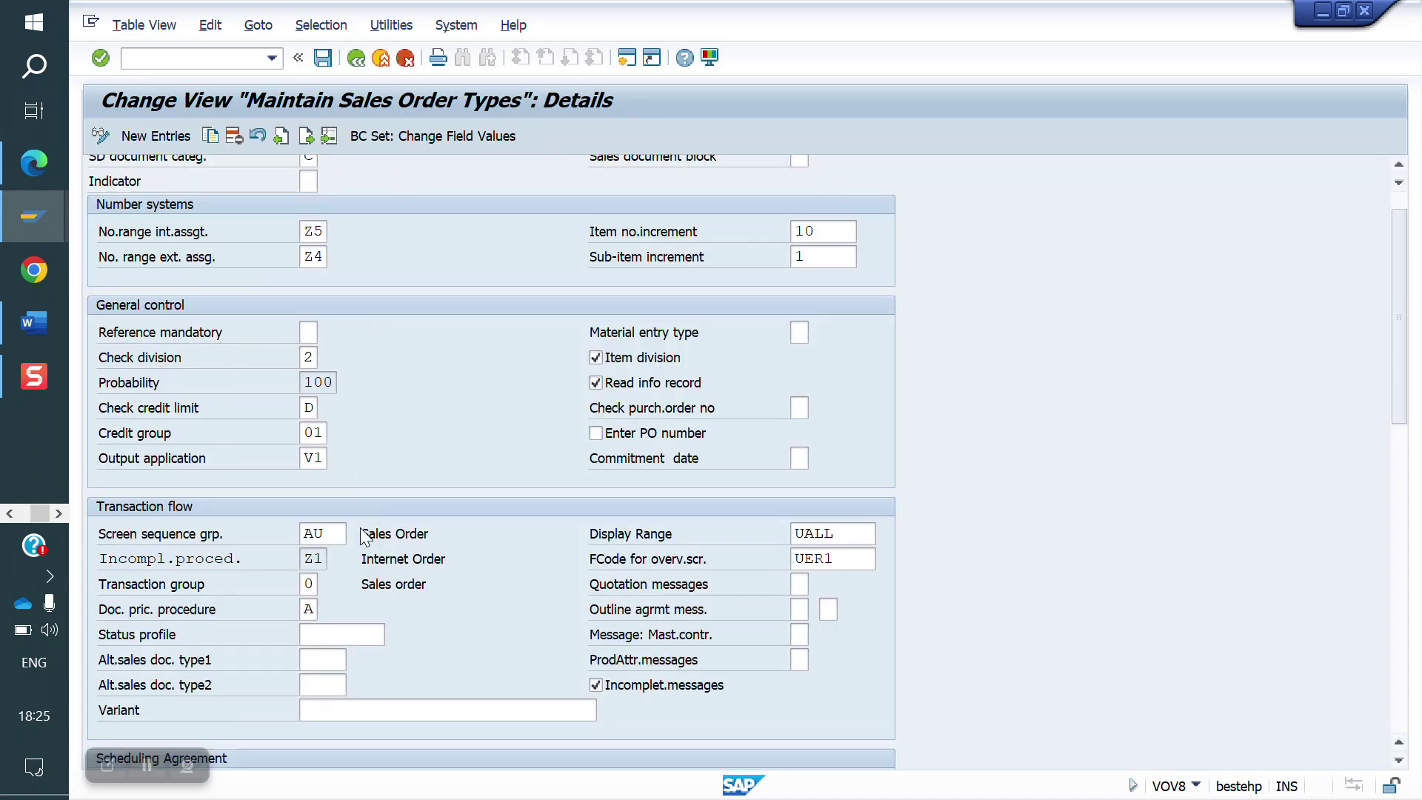
scroll(541, 518, down, 3)
scroll(541, 519, down, 1)
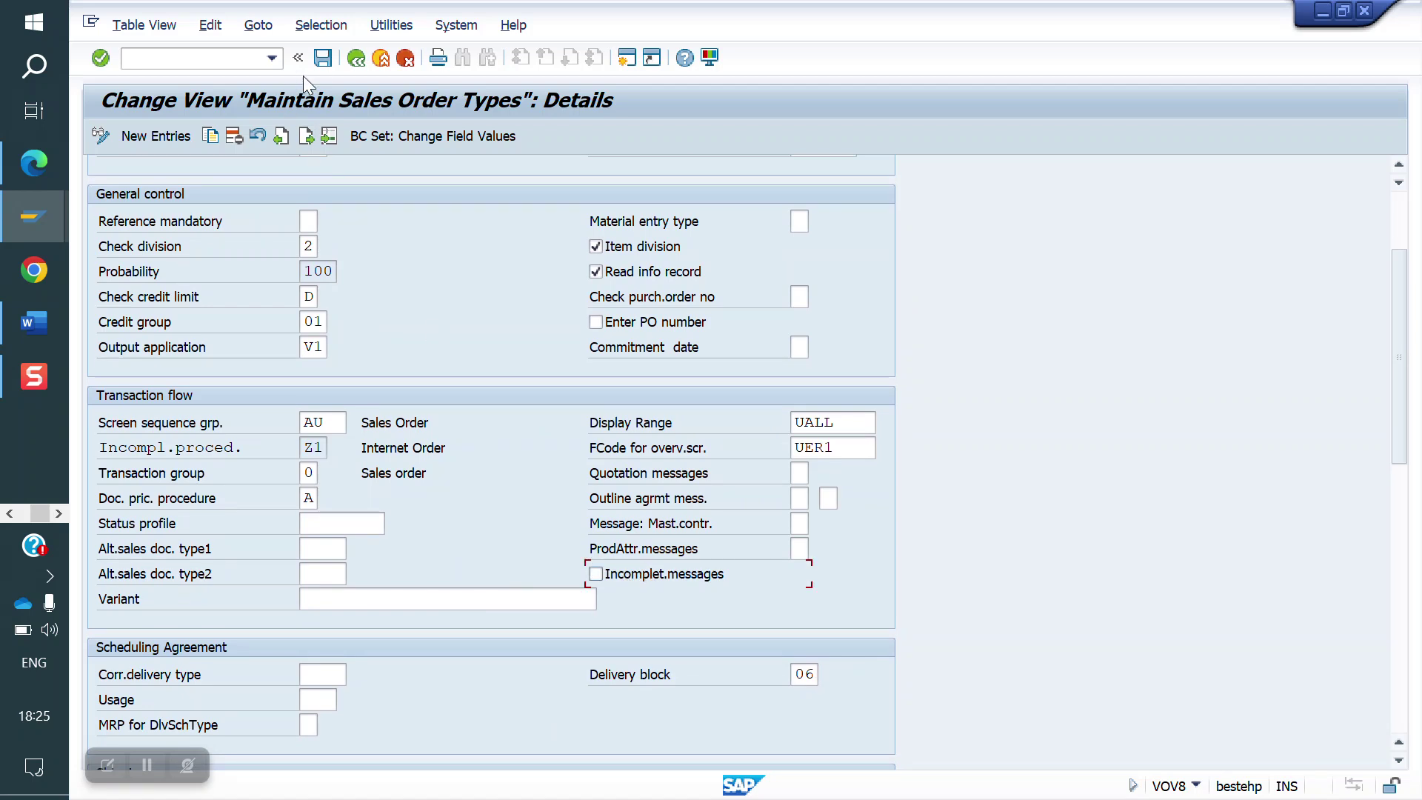
click(322, 58)
click(535, 379)
- Start a new sales order with /nva01
click(185, 52)
text(/nva01)
key(Return)
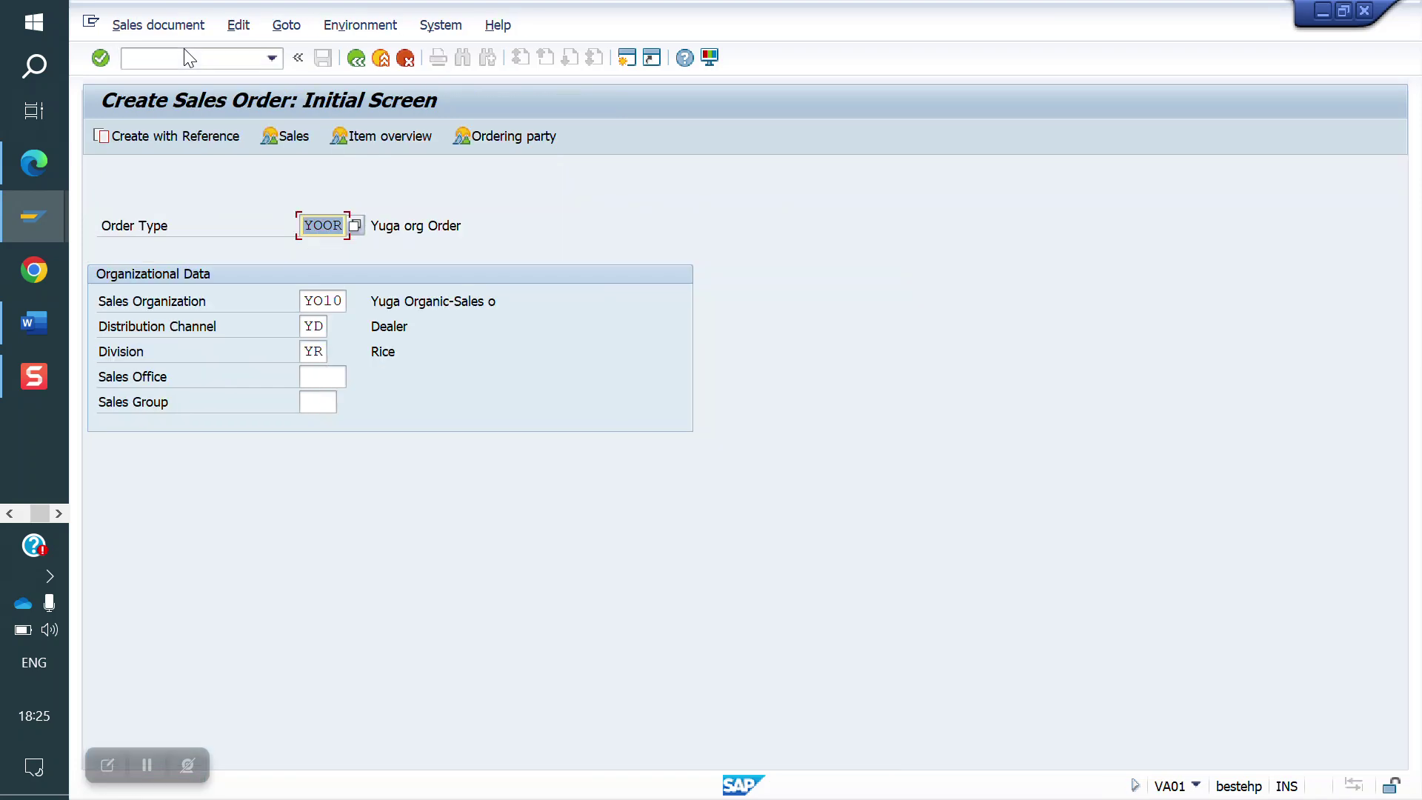
- Enter the sold-to party from history and order reason 001 Sales call
key(Return)
key(Down)
key(Return)
key(Return)
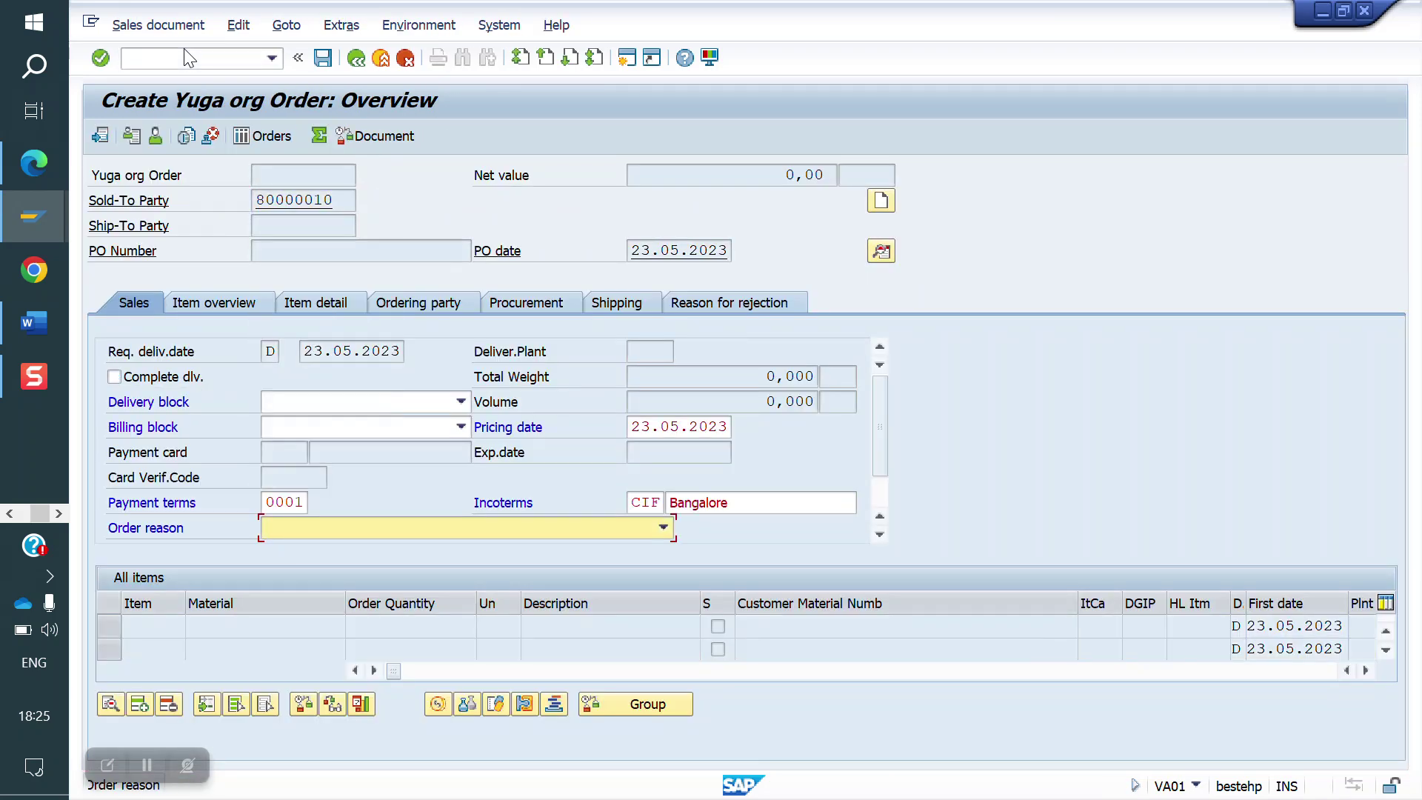
click(149, 759)
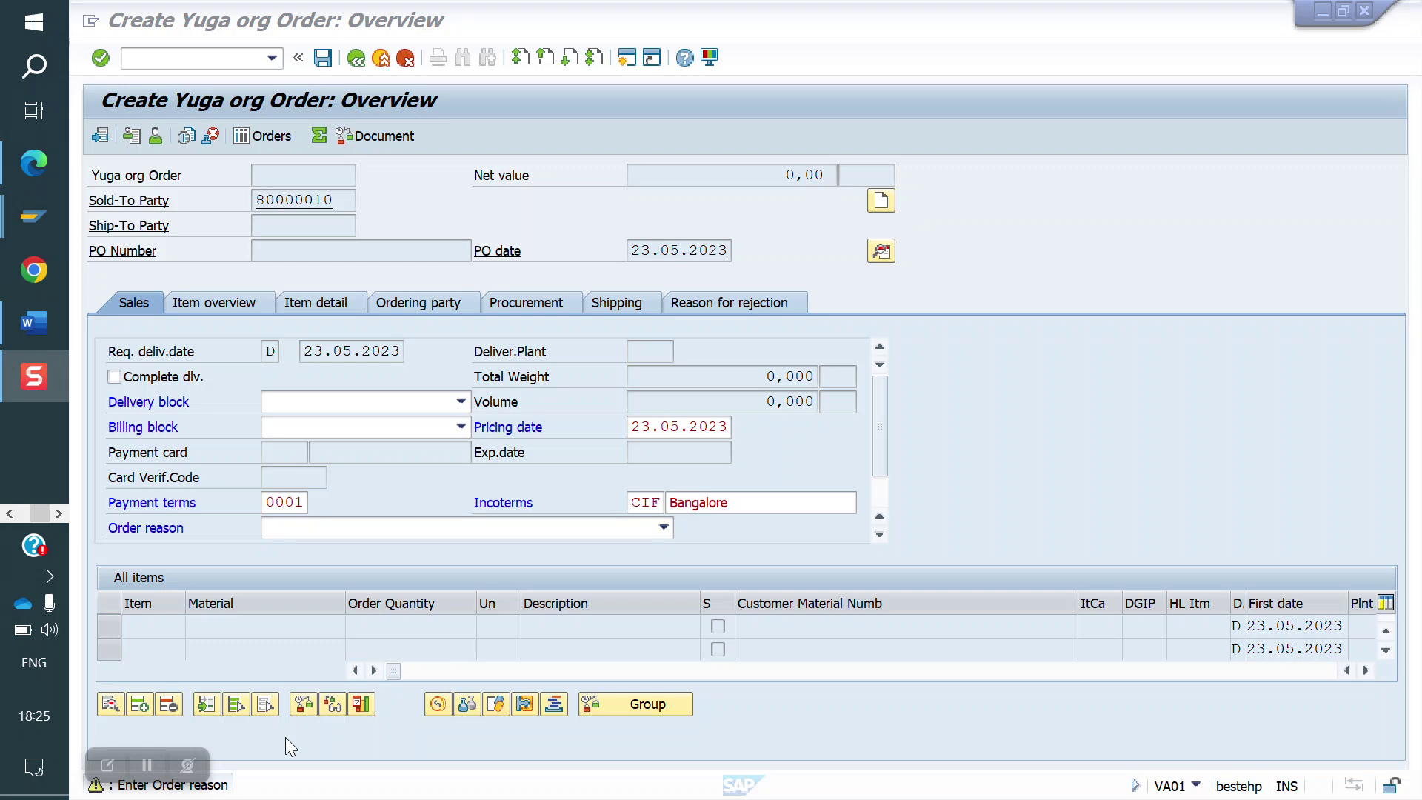
click(489, 527)
click(379, 574)
key(Return)
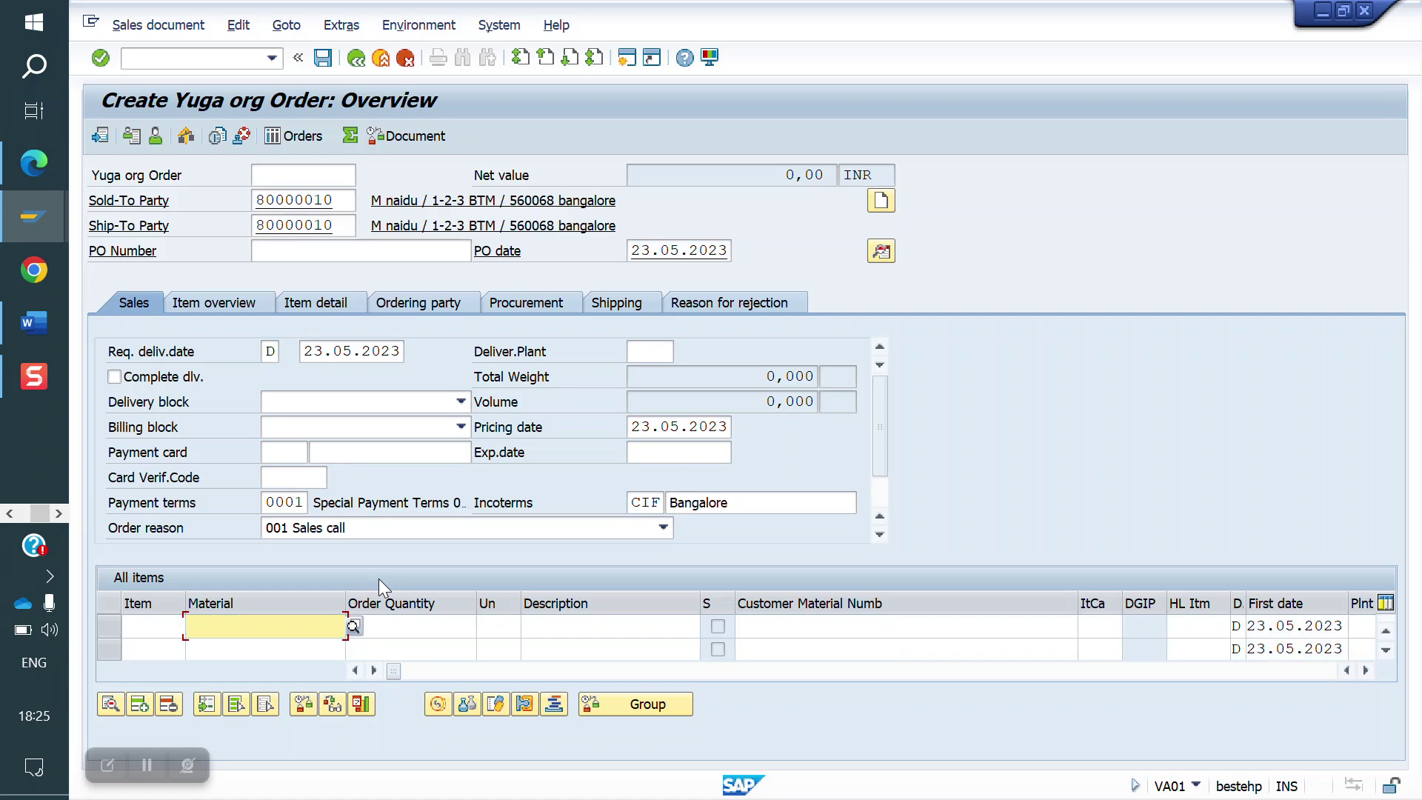
- Add material 50065560 with quantity 1 and save the order despite being incomplete
text(5)
key(Down)
key(Return)
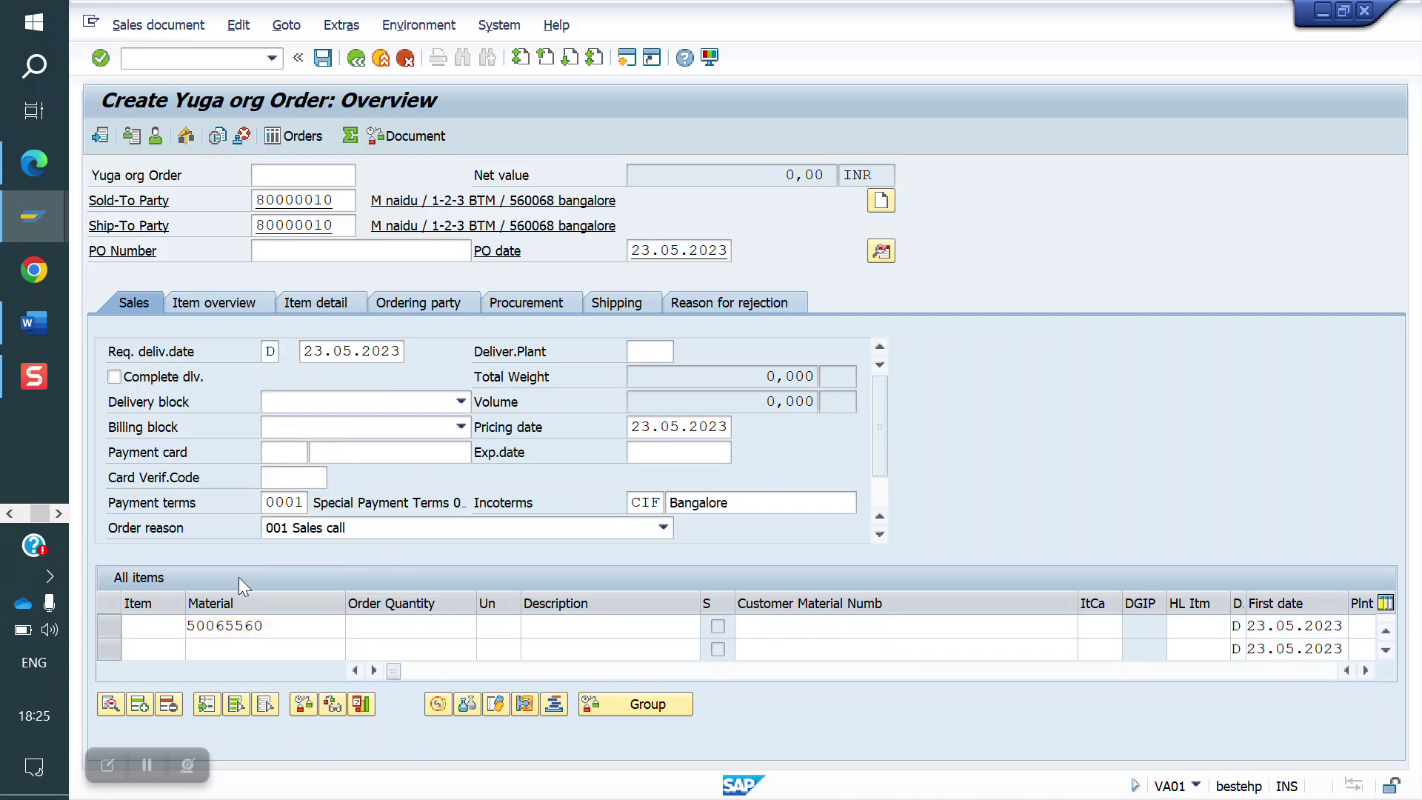
key(Return)
text(1)
key(Return)
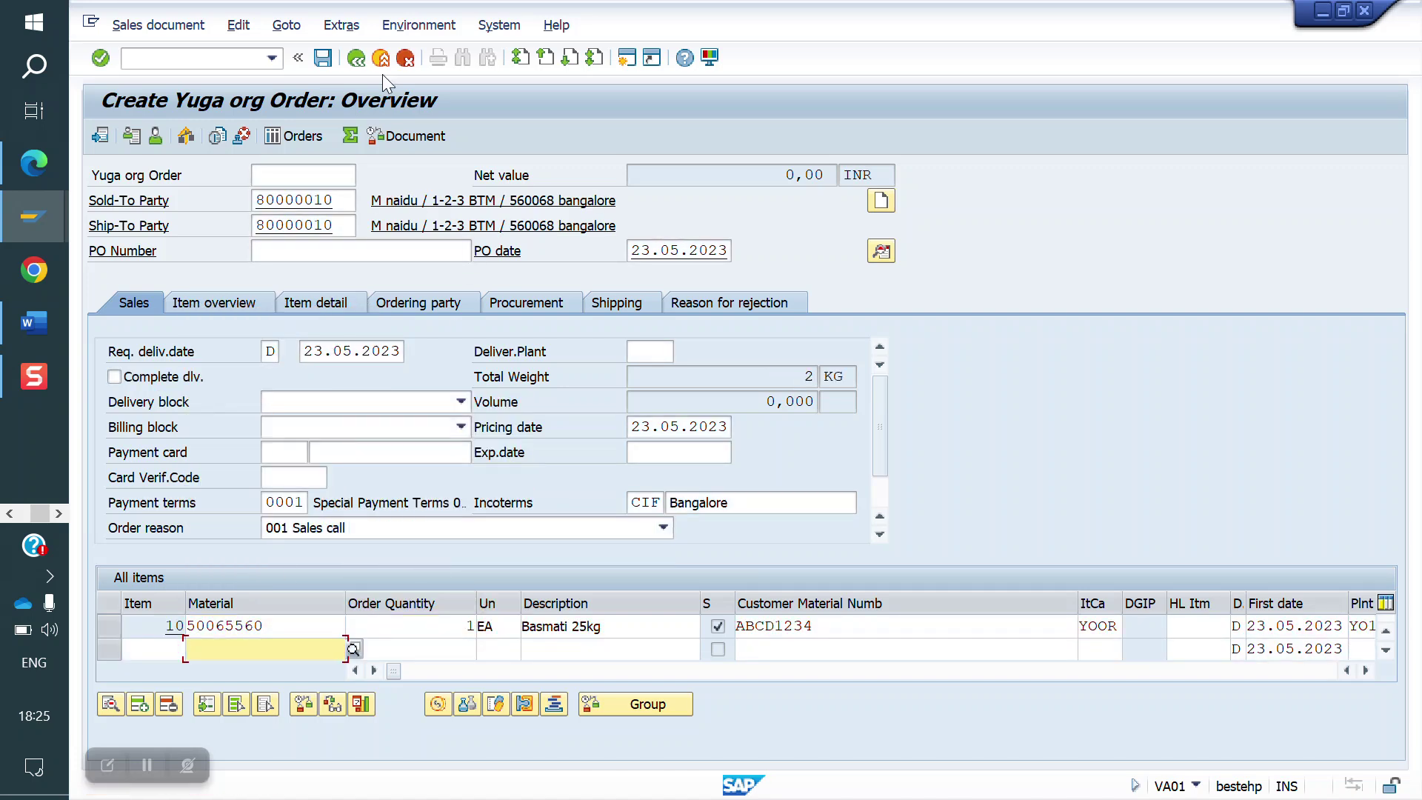
click(322, 57)
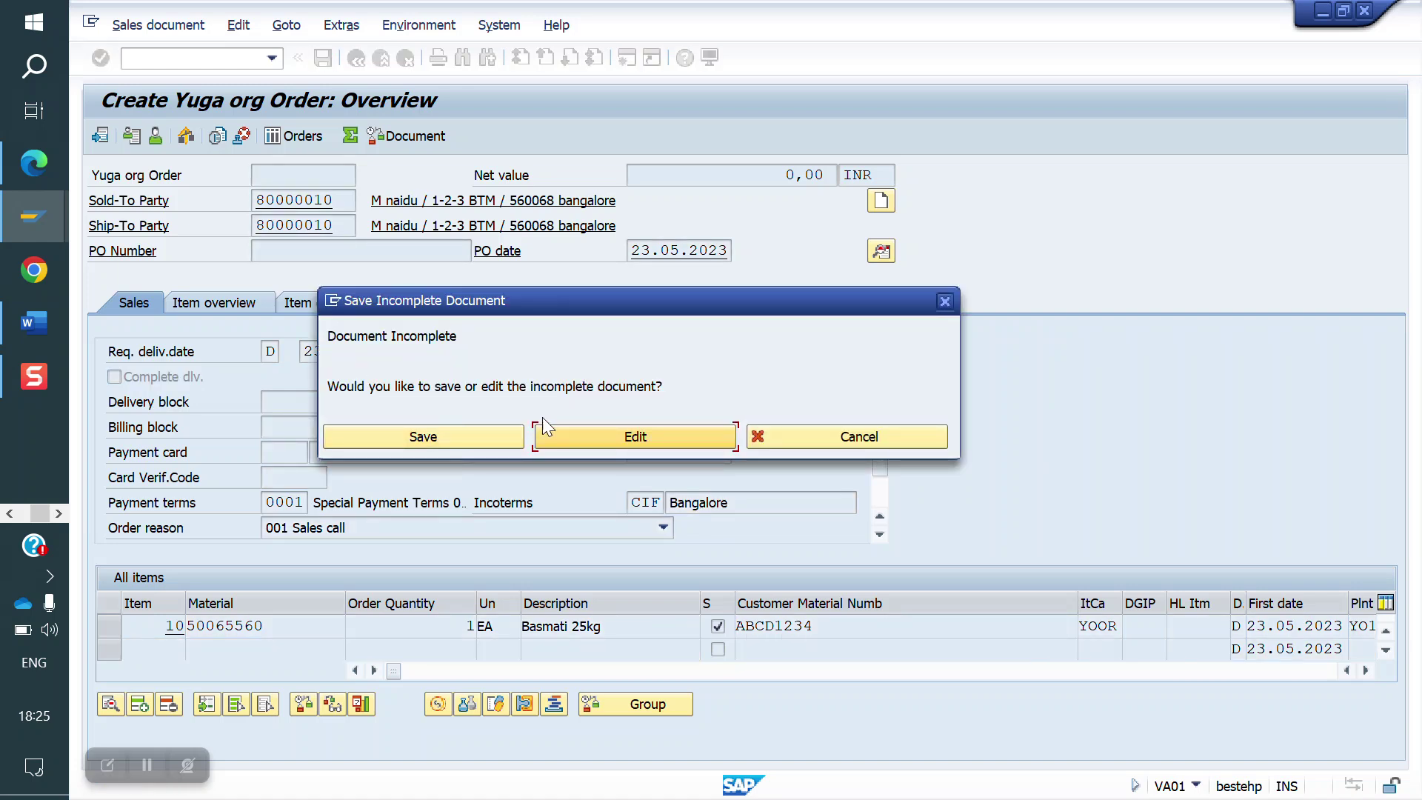
click(439, 445)
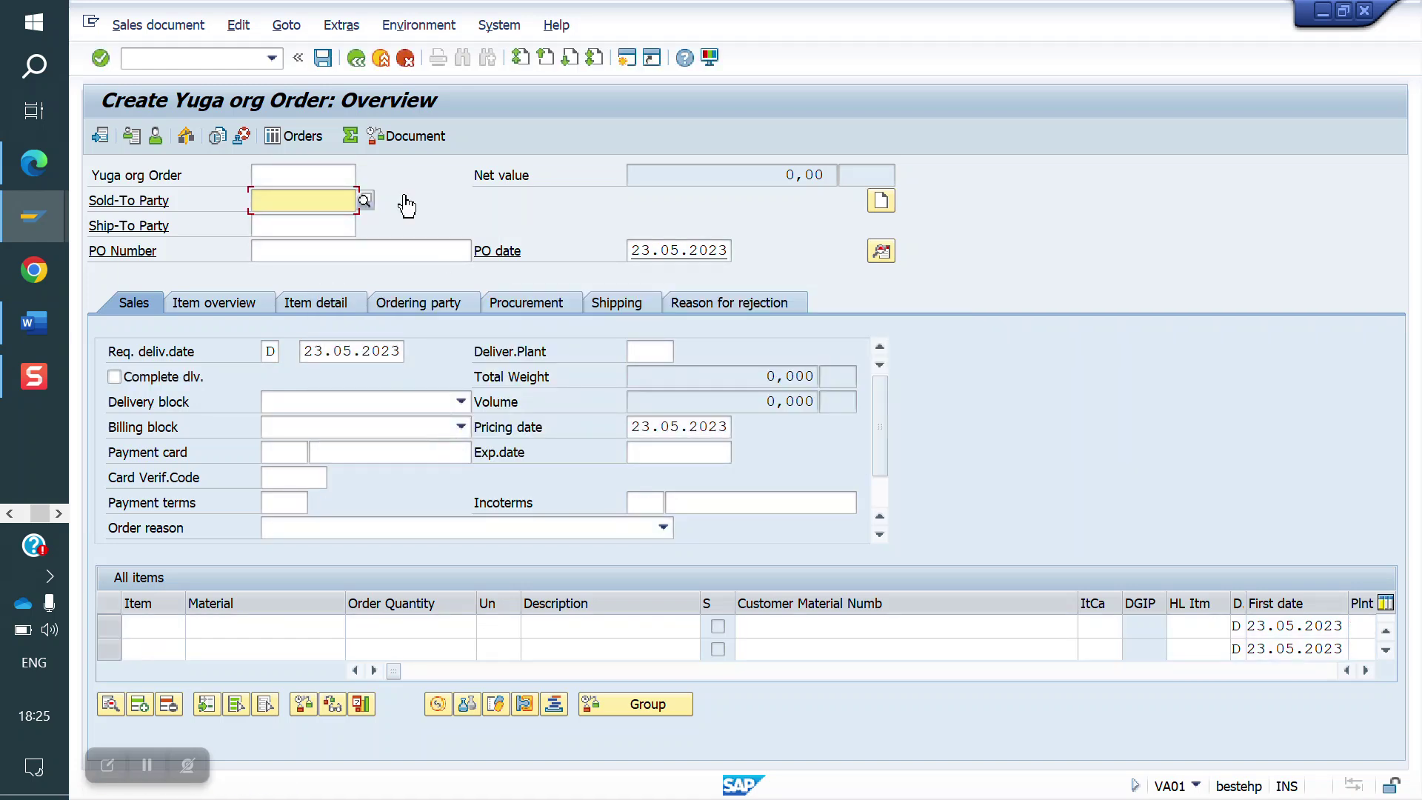
- Open the saved order for changing with /nva02
click(206, 59)
text(/nva02)
key(Return)
key(Return)
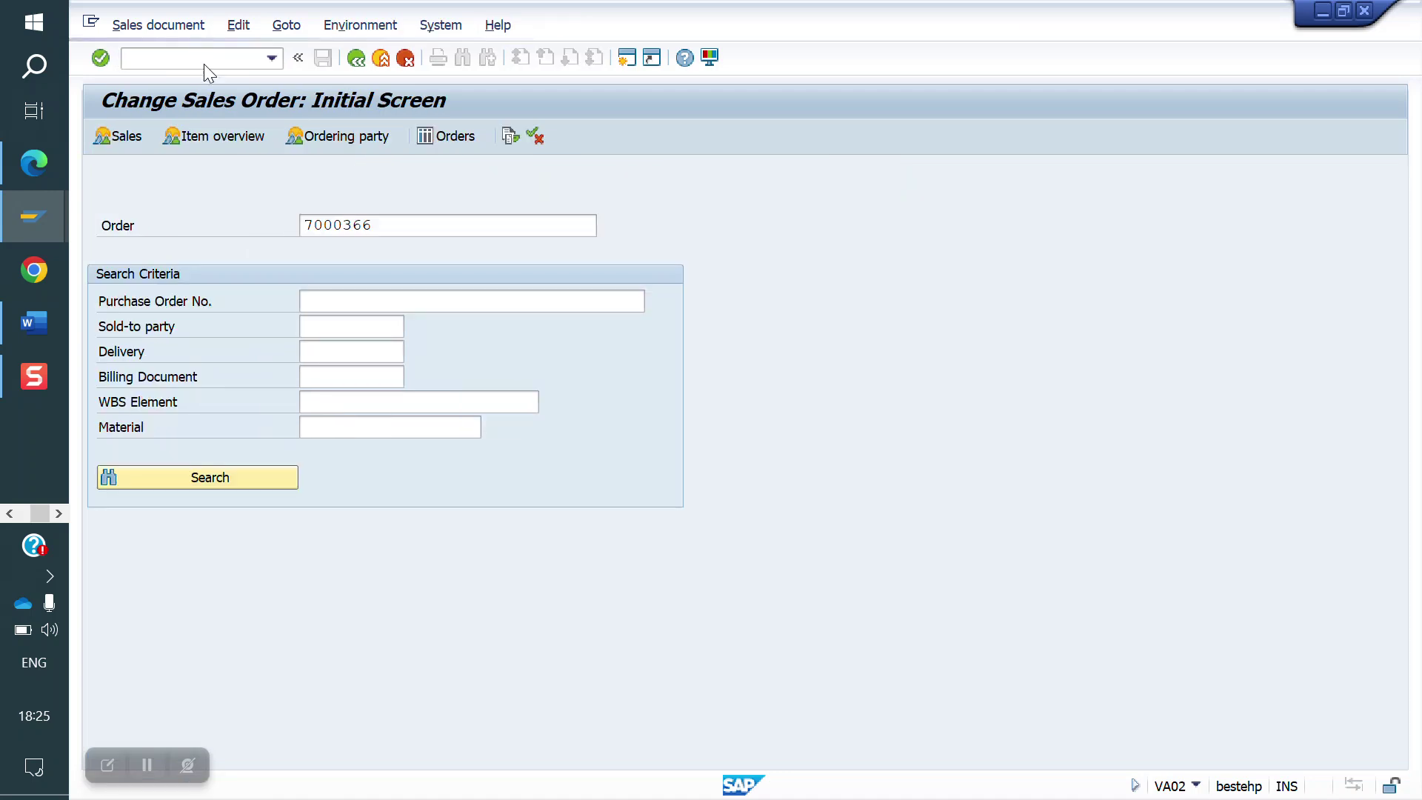
- Enter PO number 123456, then leave the order via /nvpv8
click(324, 253)
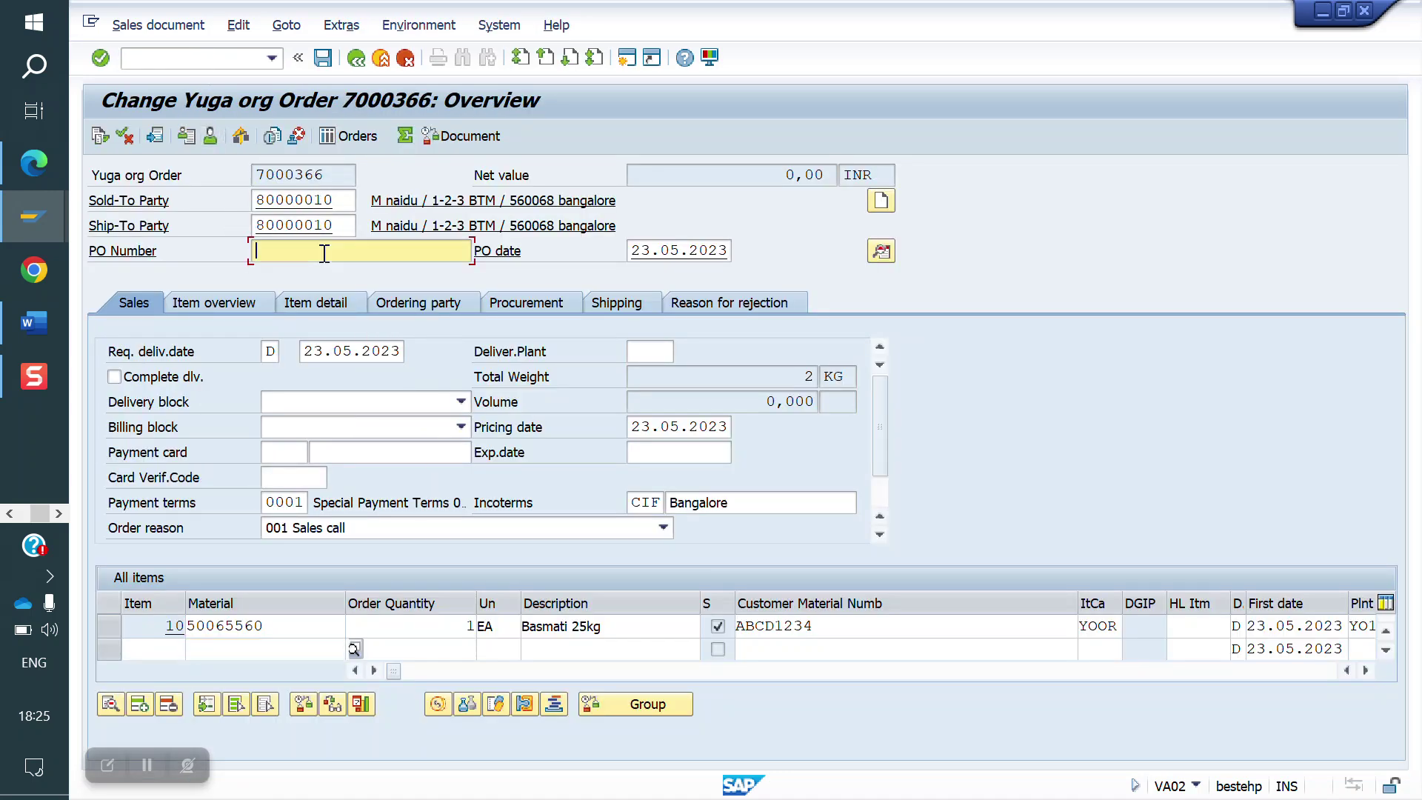
text(123456)
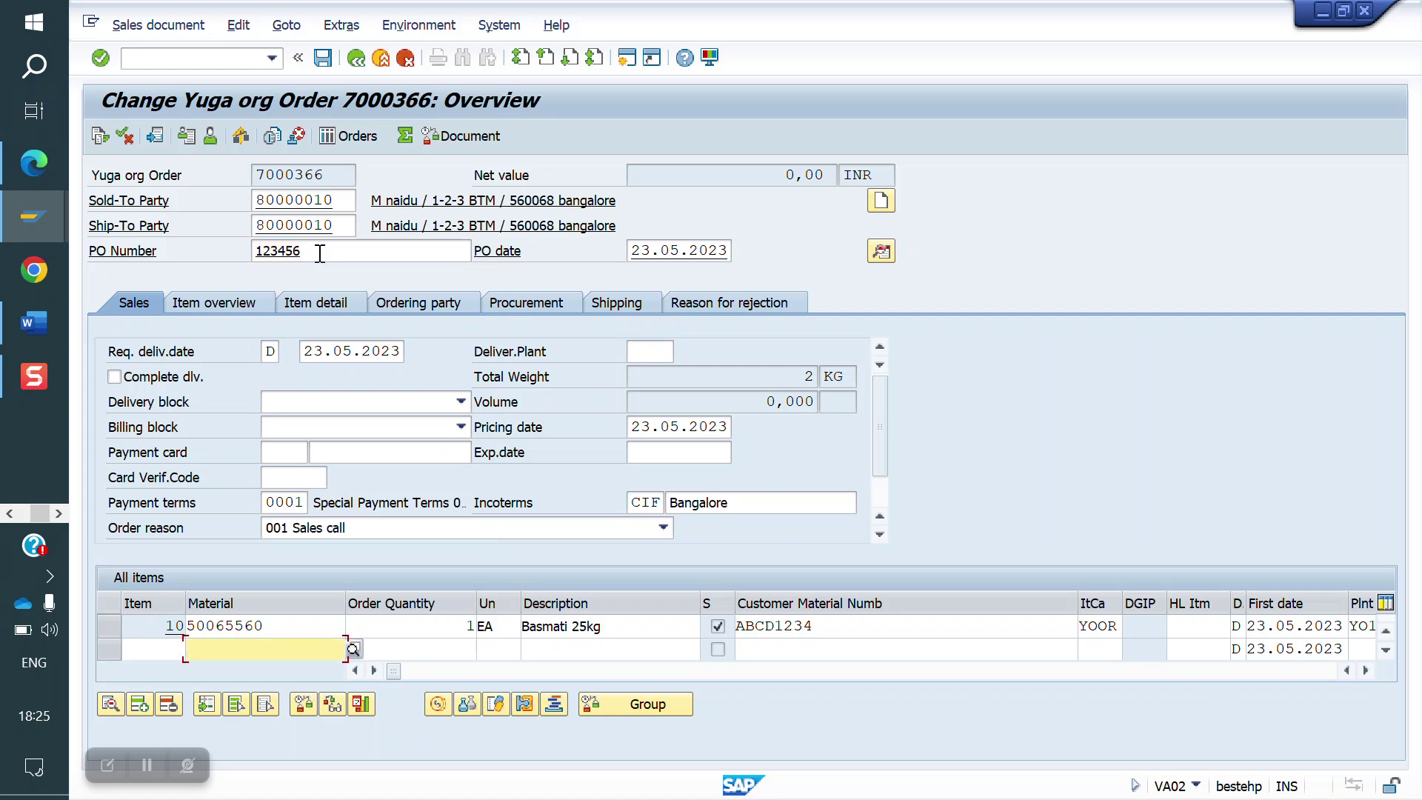
click(213, 57)
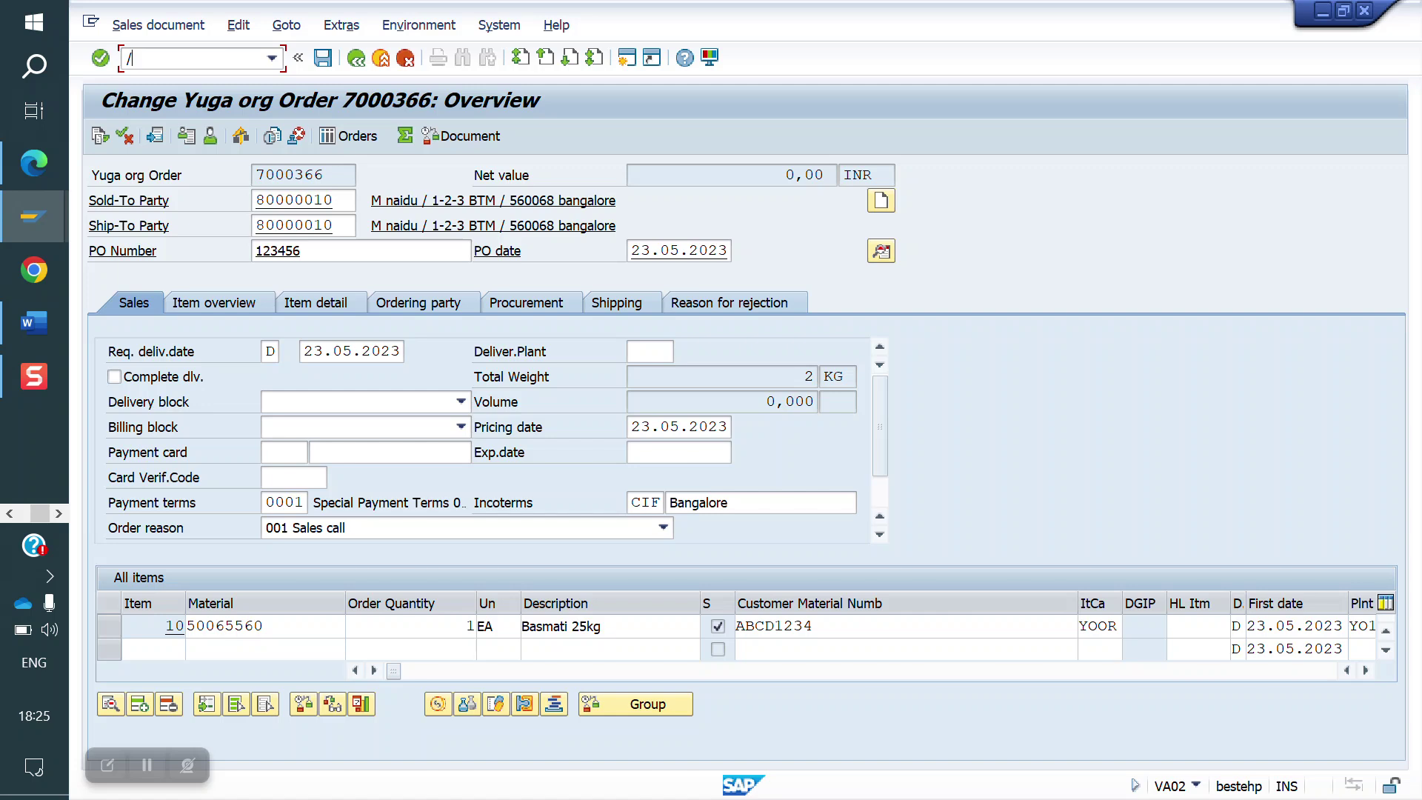
text(/nvpv8)
key(Return)
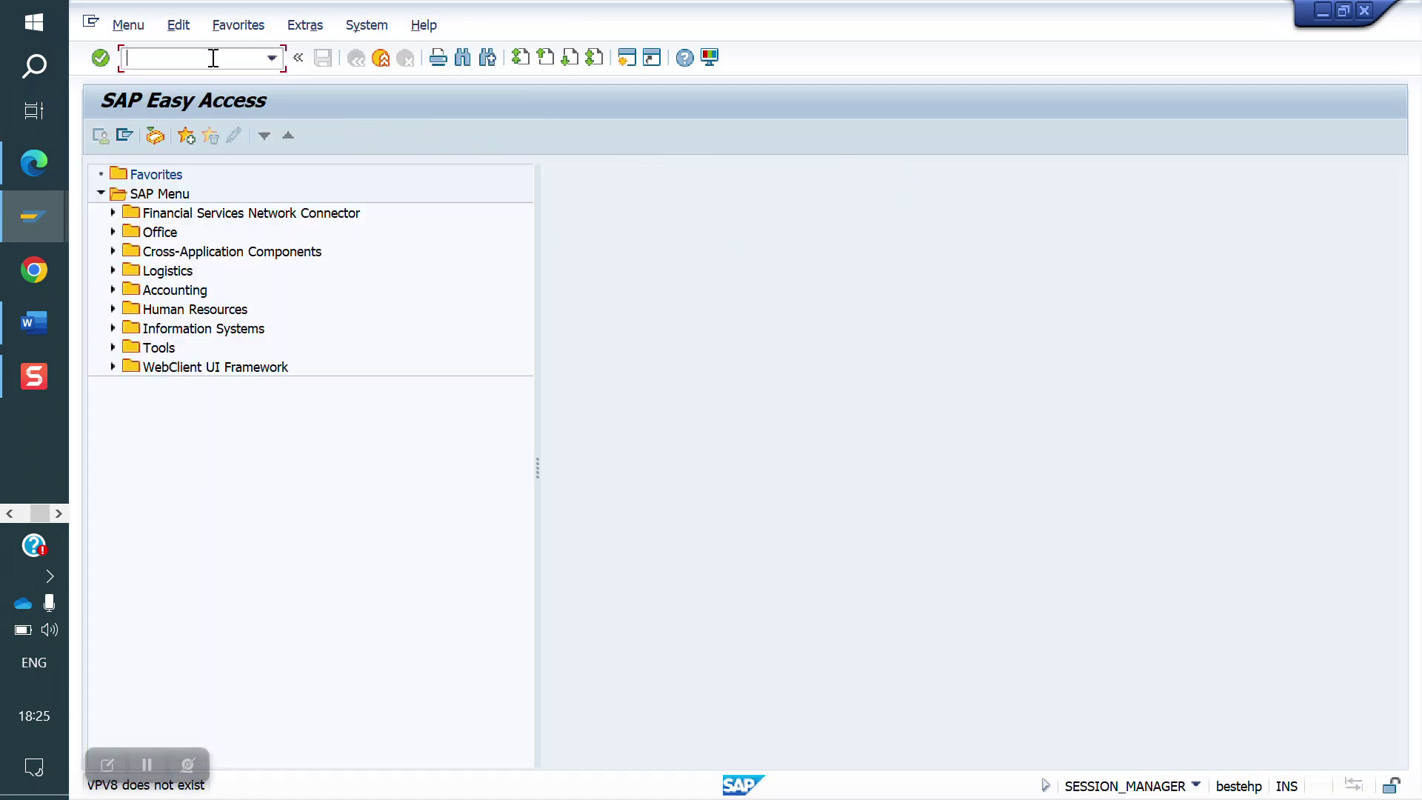
- In VOV8, tick Incomplet.messages again for YOOR and save under the customizing request
text(vp)
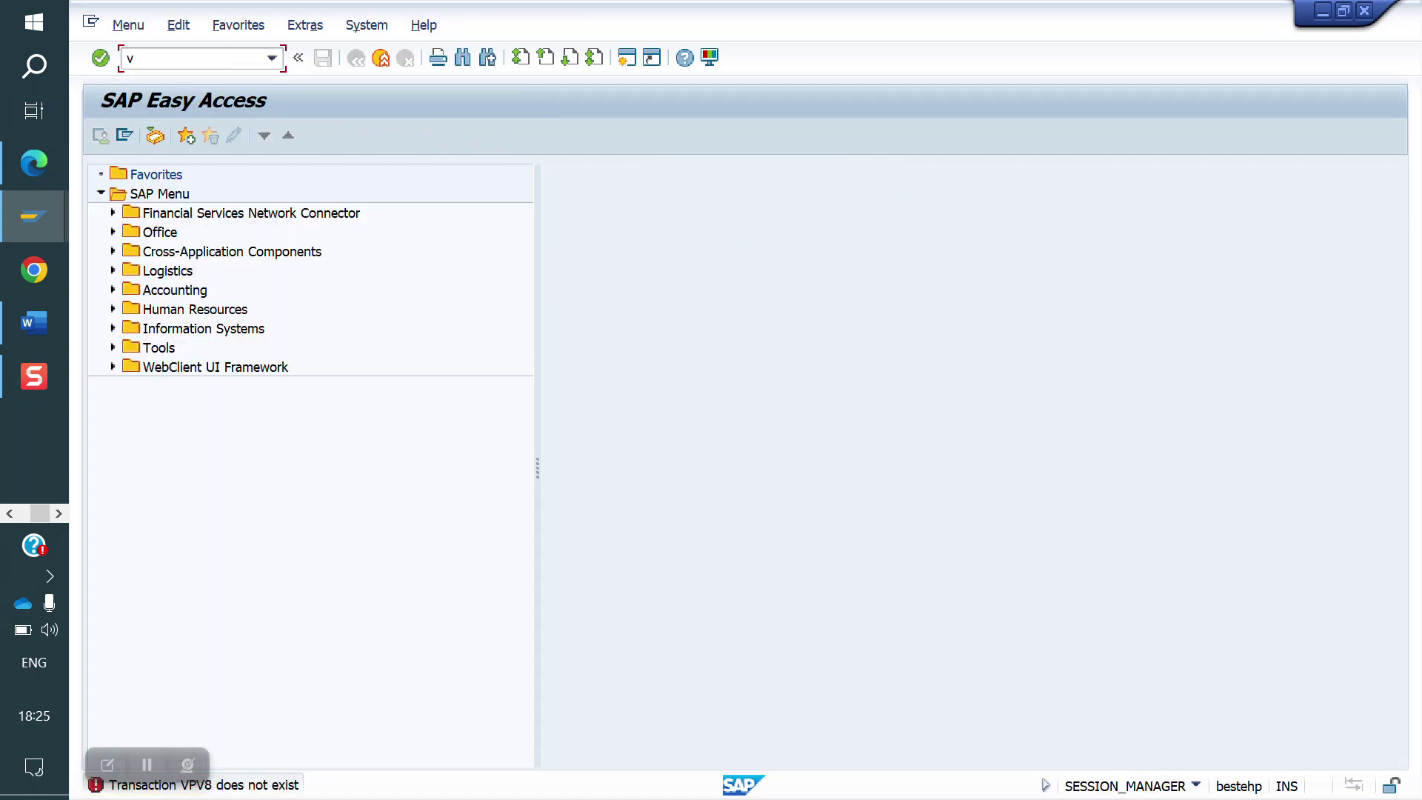
key(Return)
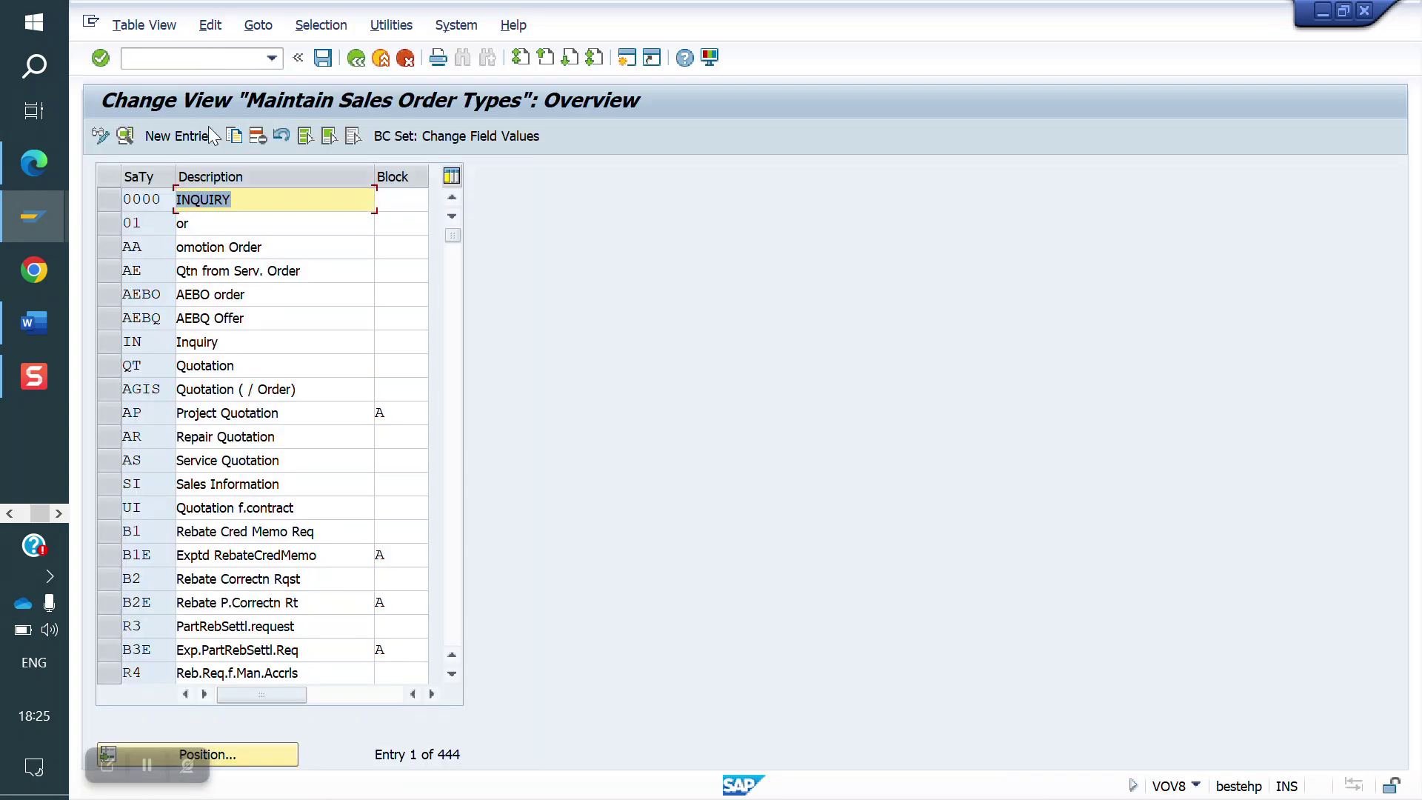
click(256, 756)
text(yoor)
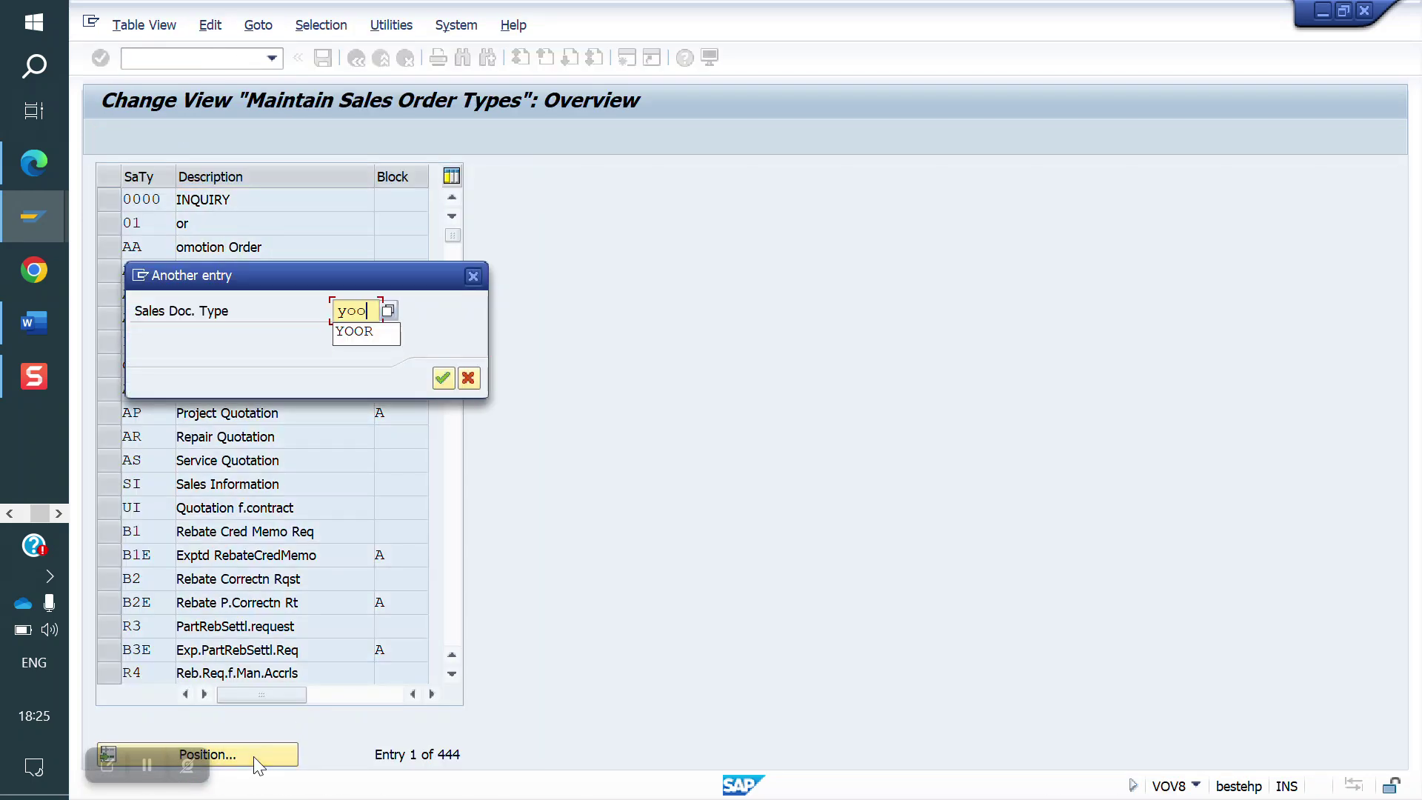
key(Return)
double_click(147, 199)
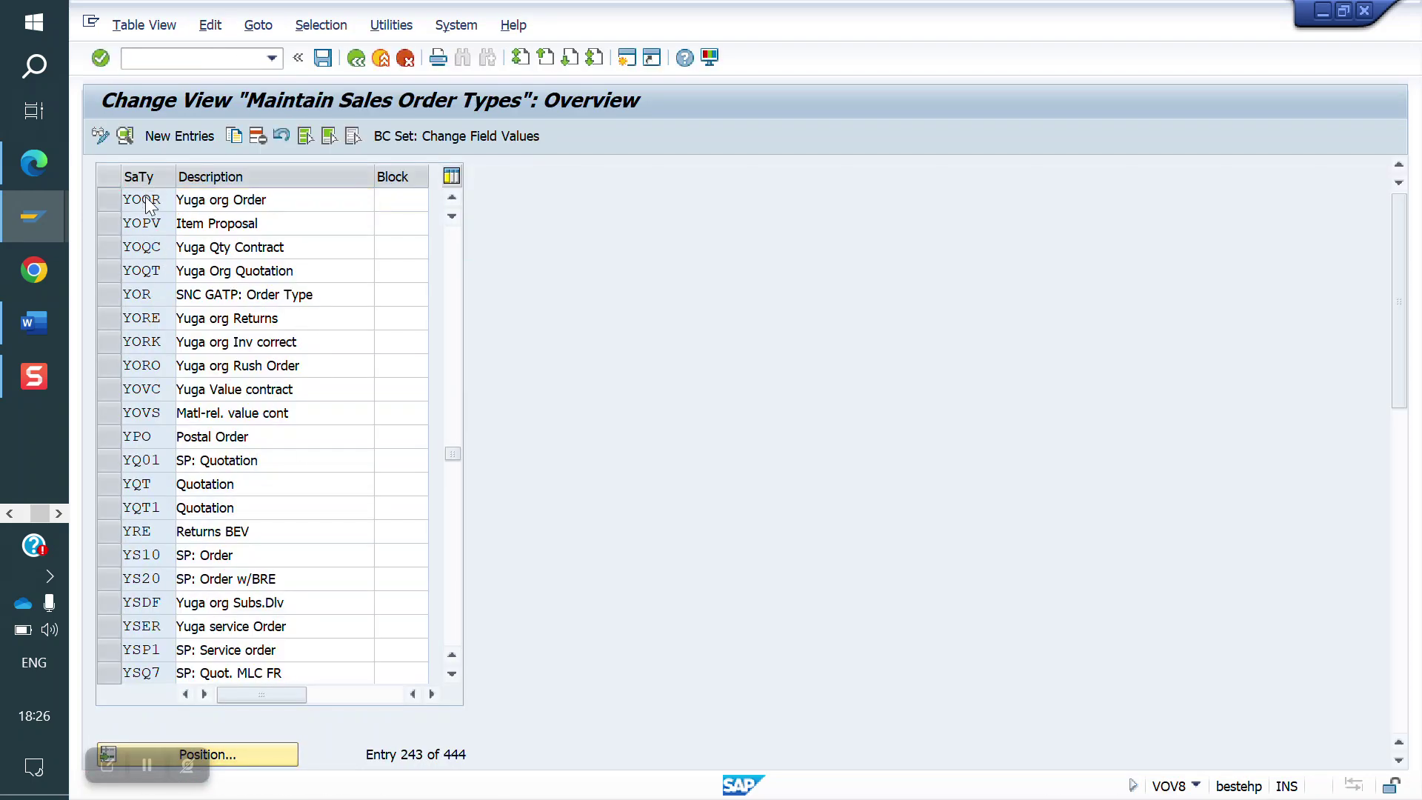
scroll(452, 468, down, 5)
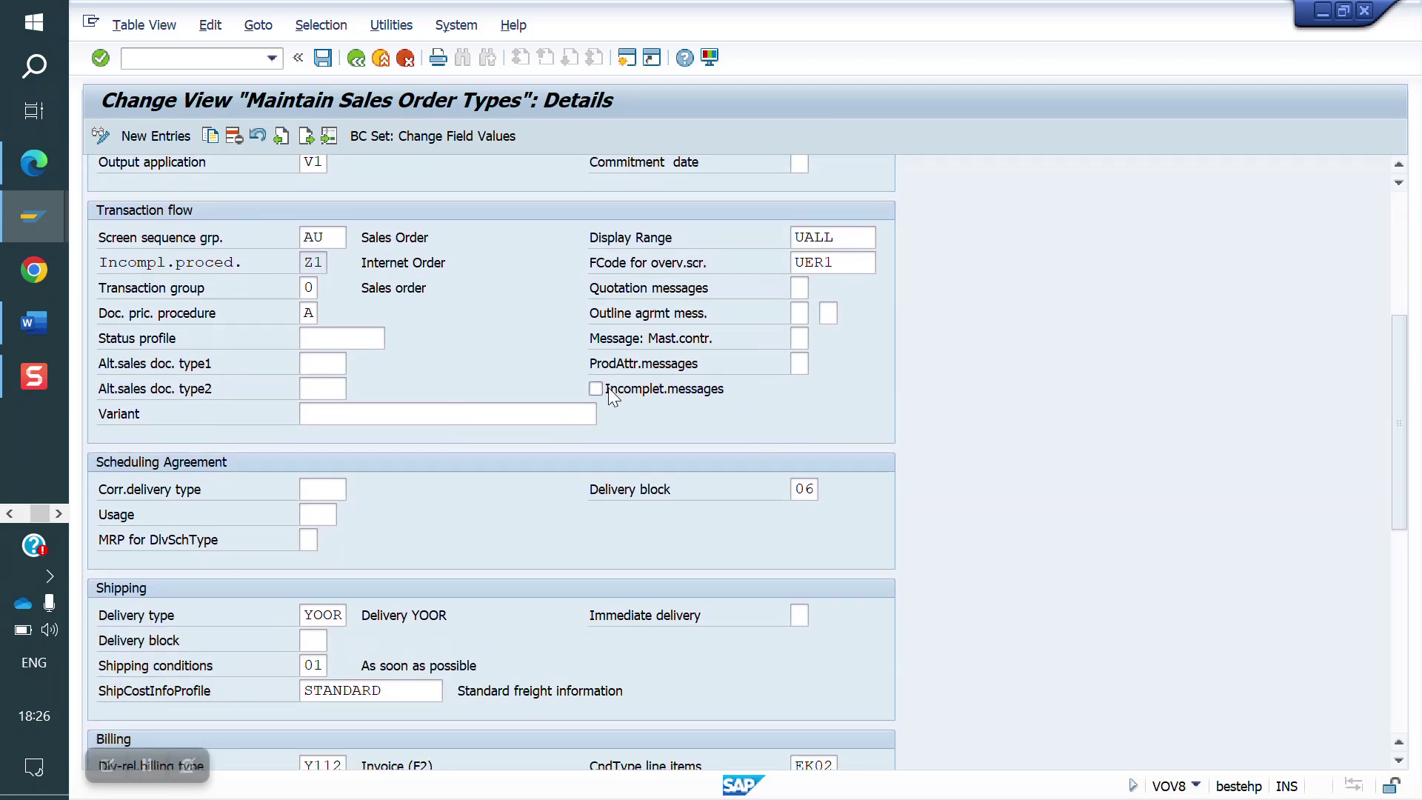
click(323, 57)
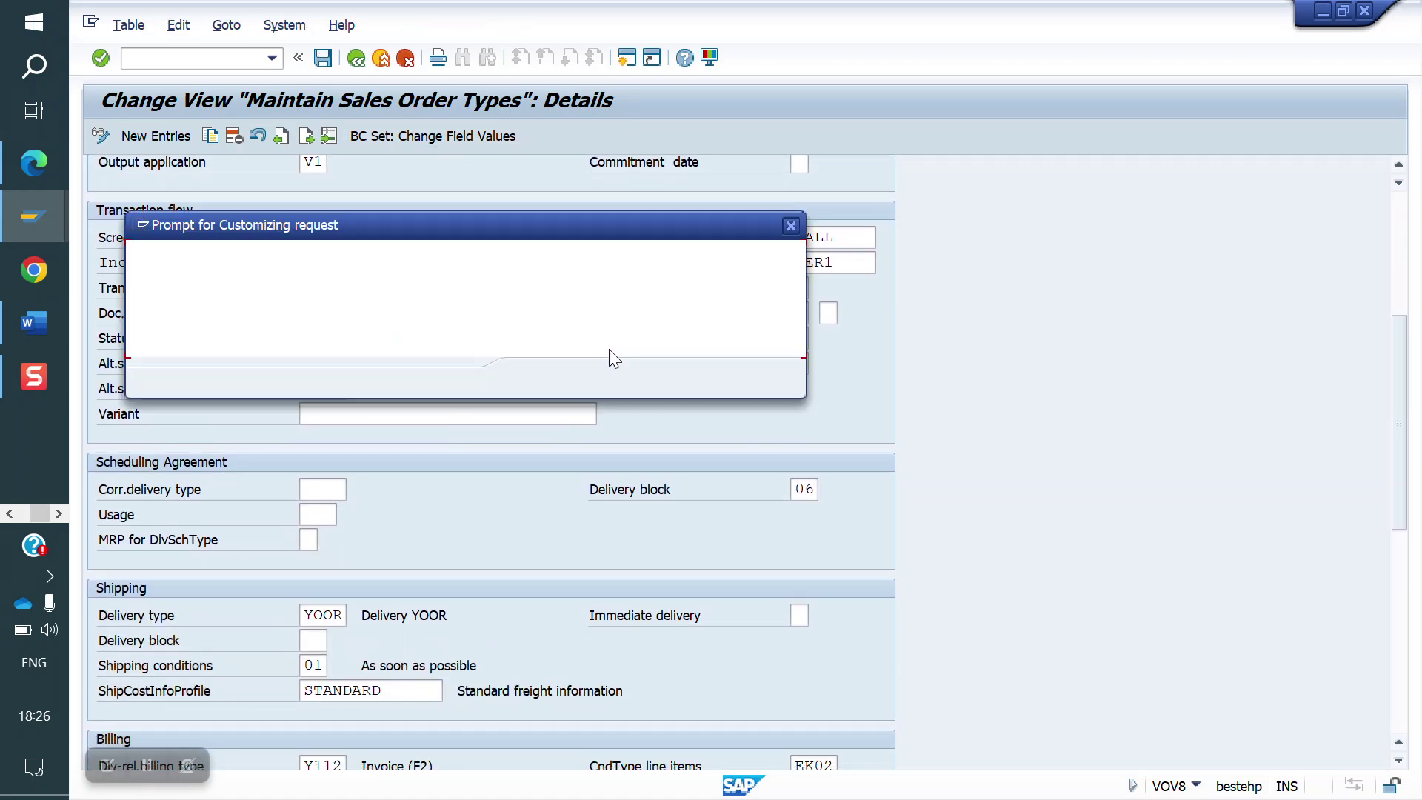
click(537, 376)
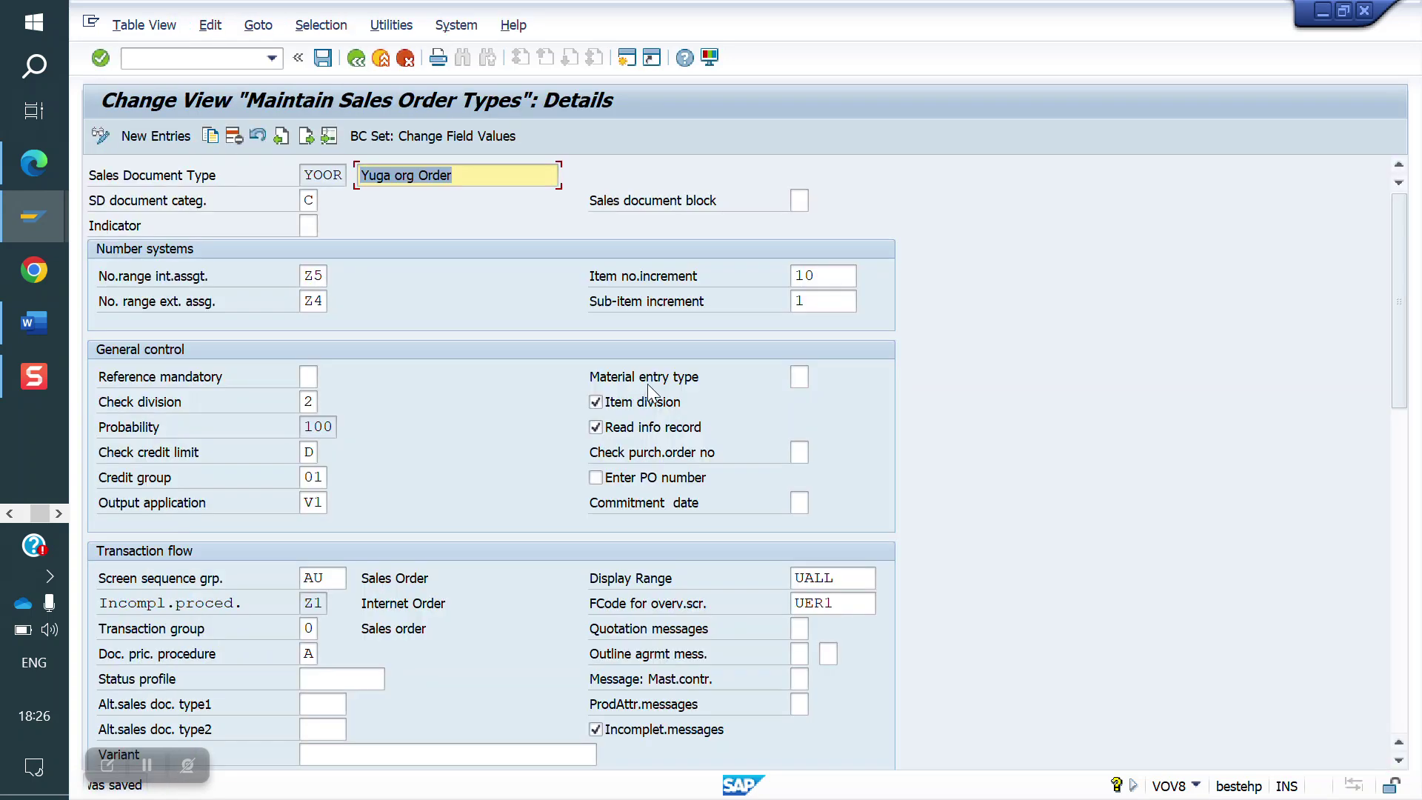
click(184, 62)
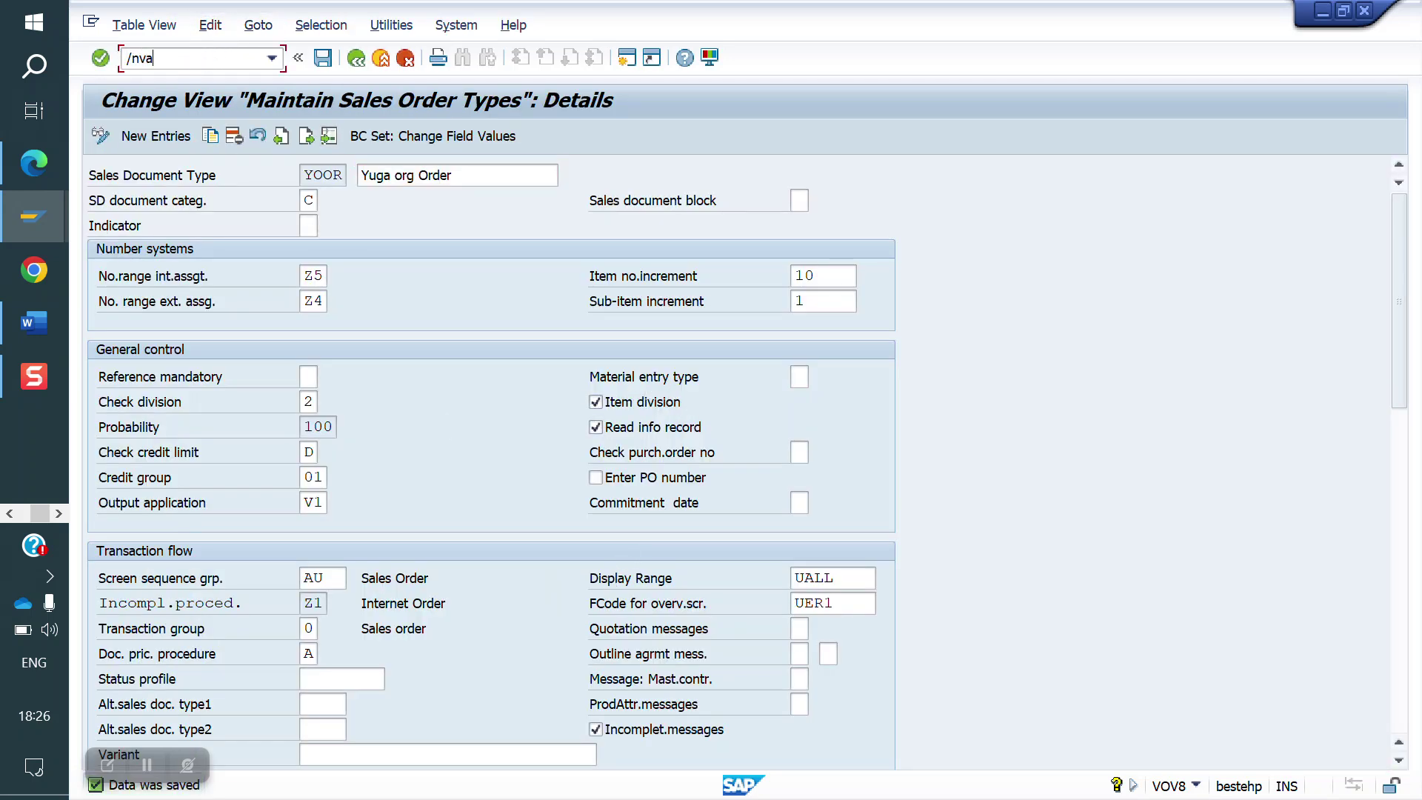
- Enter the sold-to party from history and order reason 003 Television commercial
key(Return)
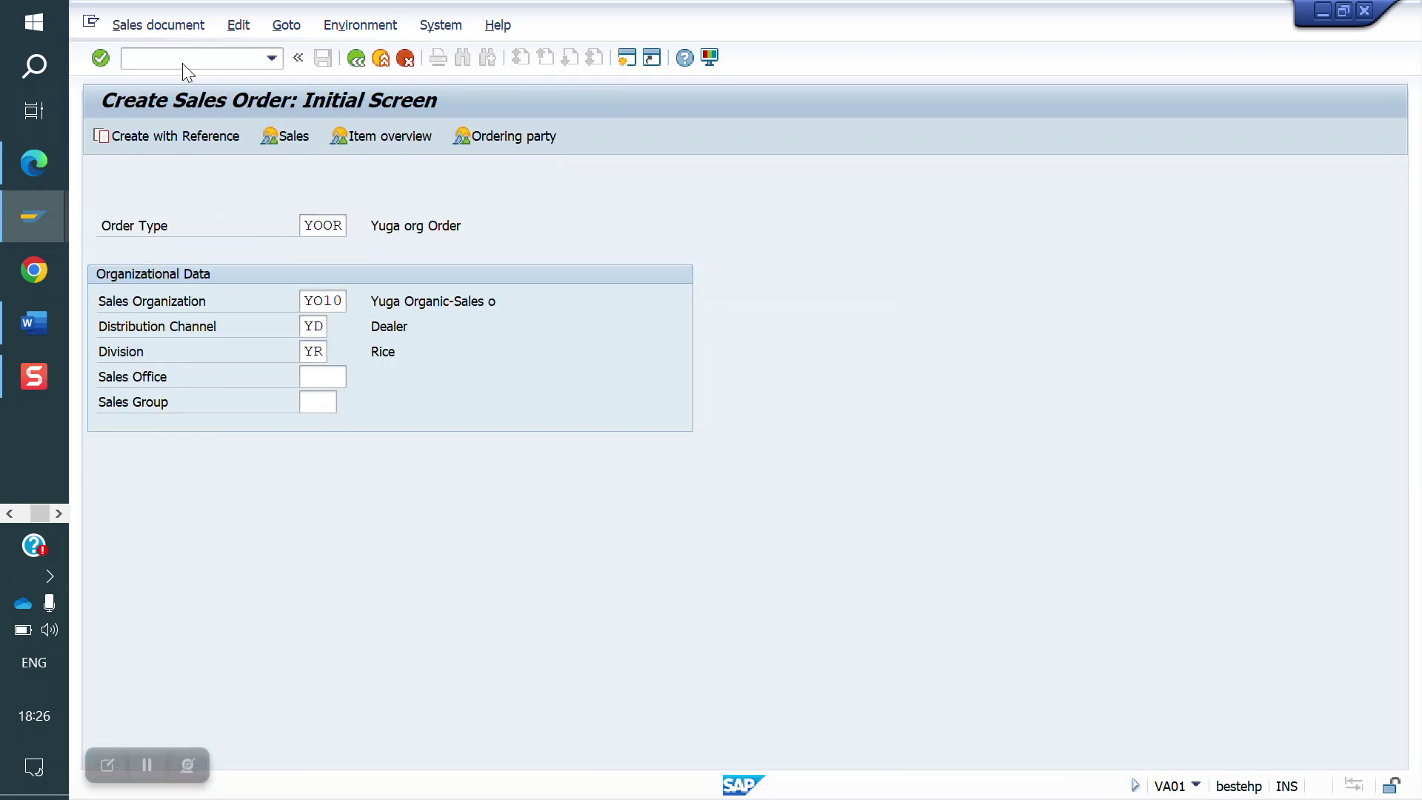
click(348, 200)
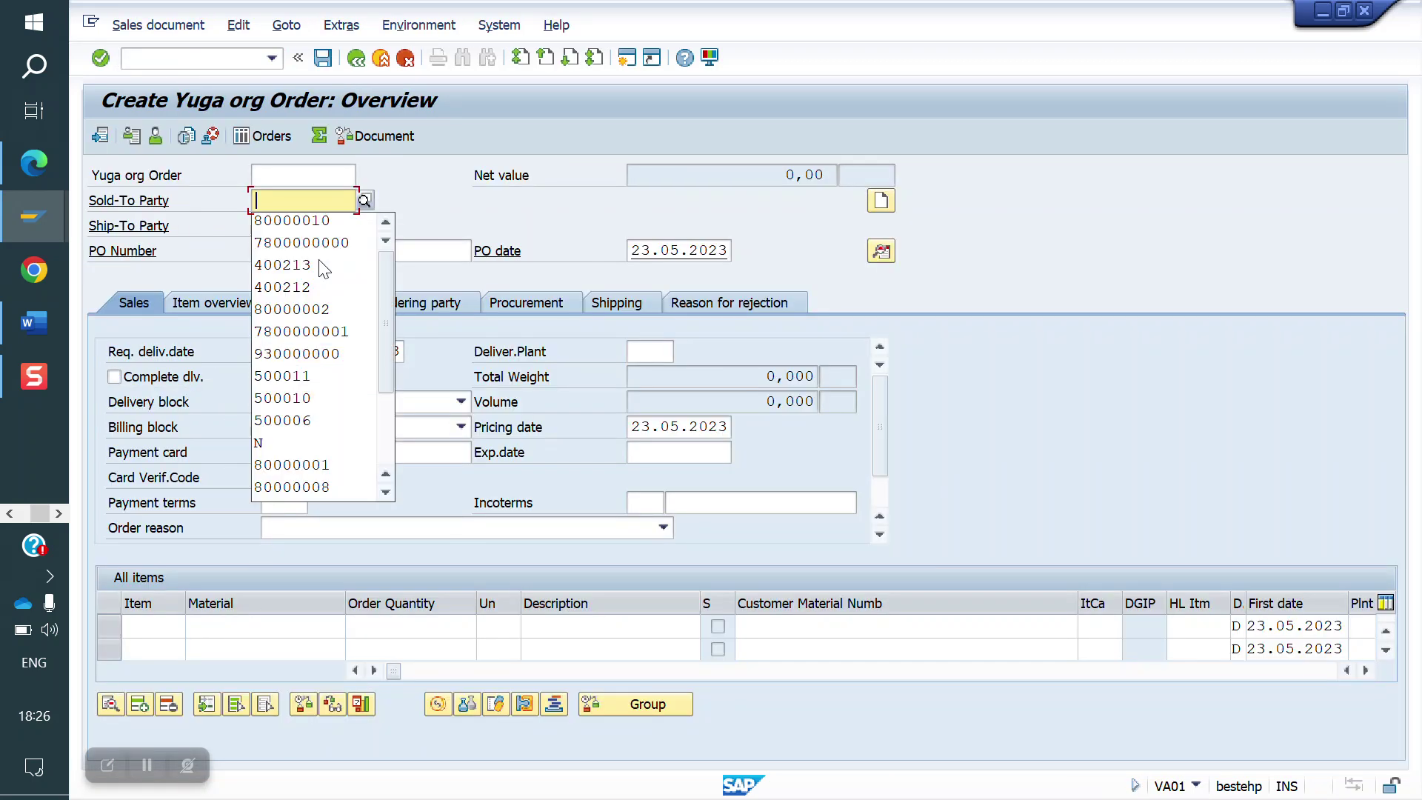
click(311, 221)
key(Return)
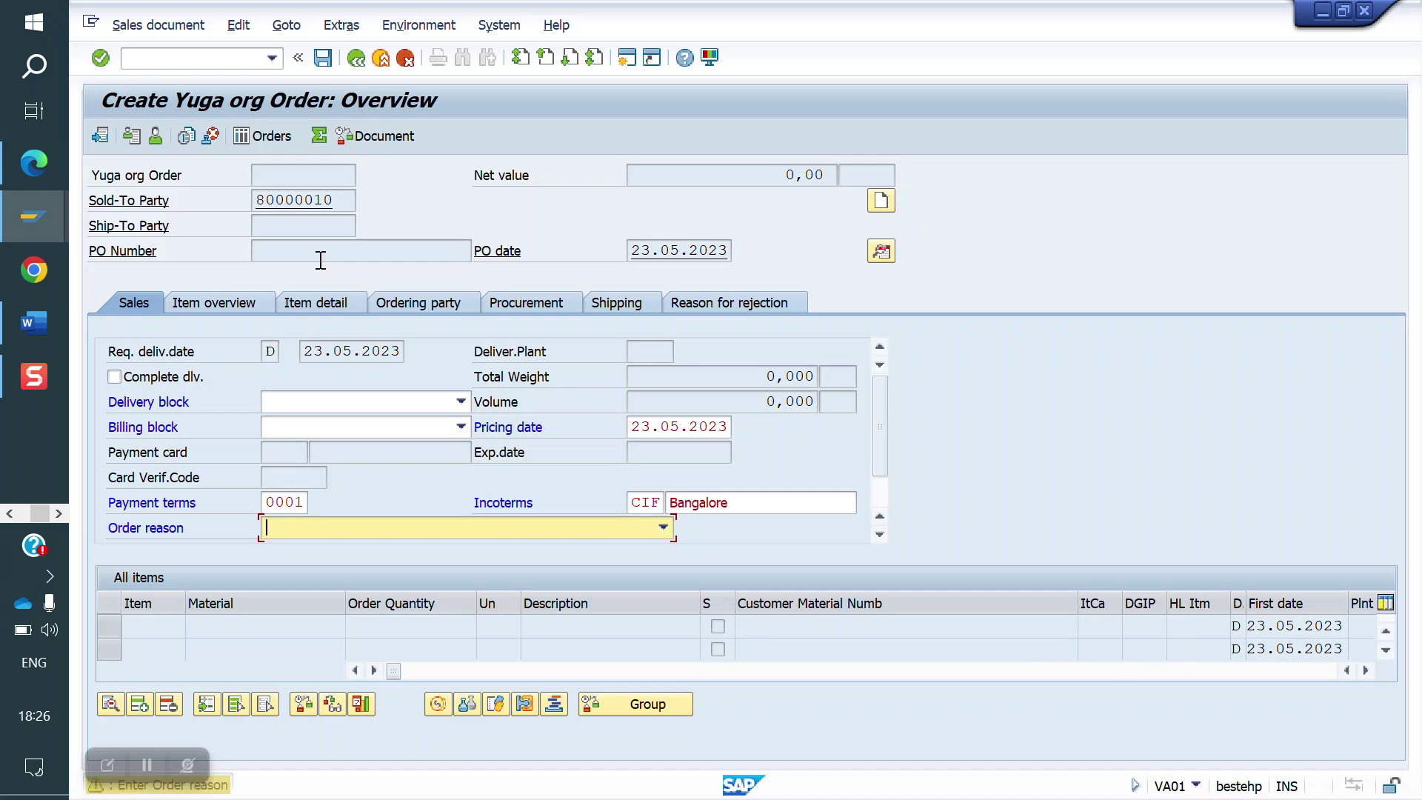
click(451, 533)
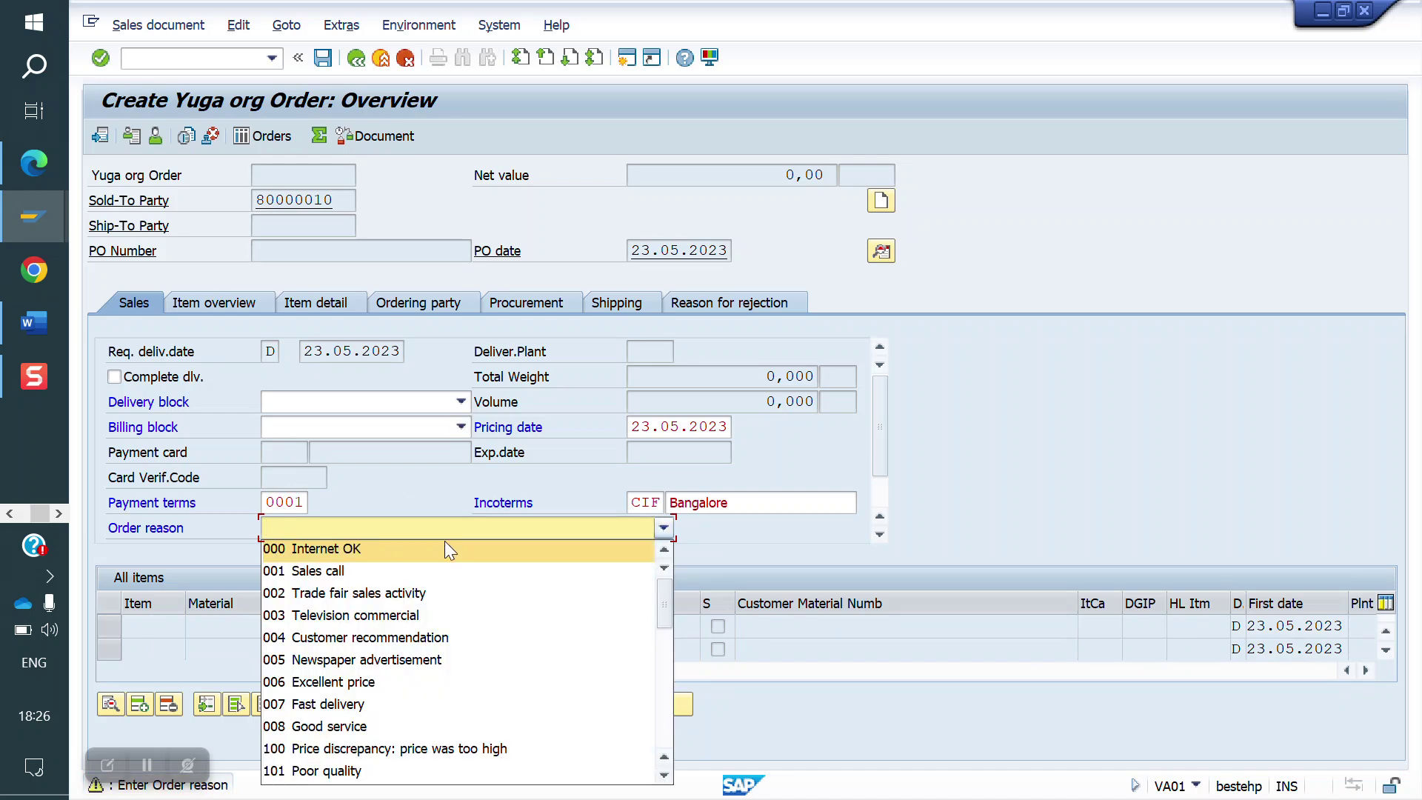
click(379, 612)
key(Return)
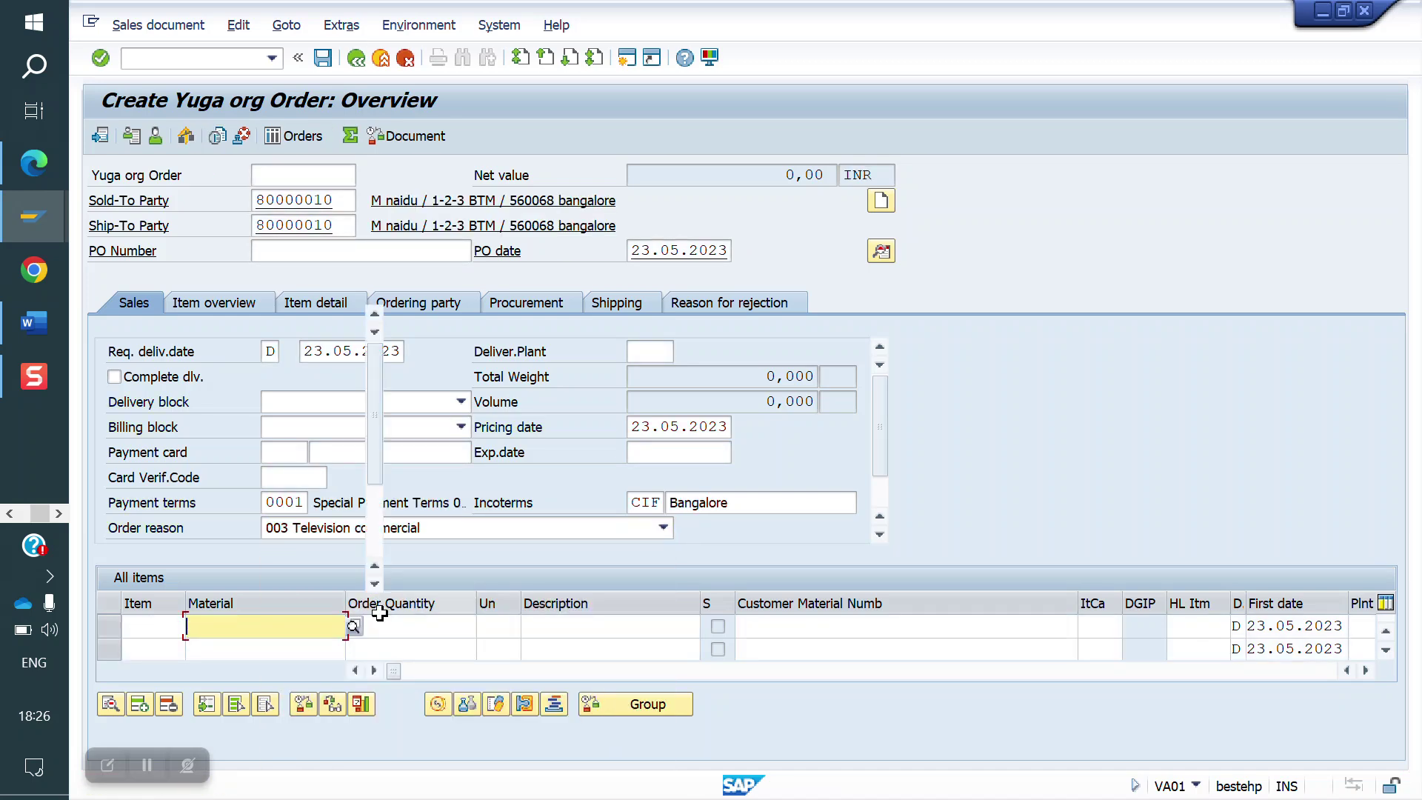
- Add material 50065560 as item 10 and check its storage location on the Shipping tab
key(BackSpace)
key(Return)
key(Return)
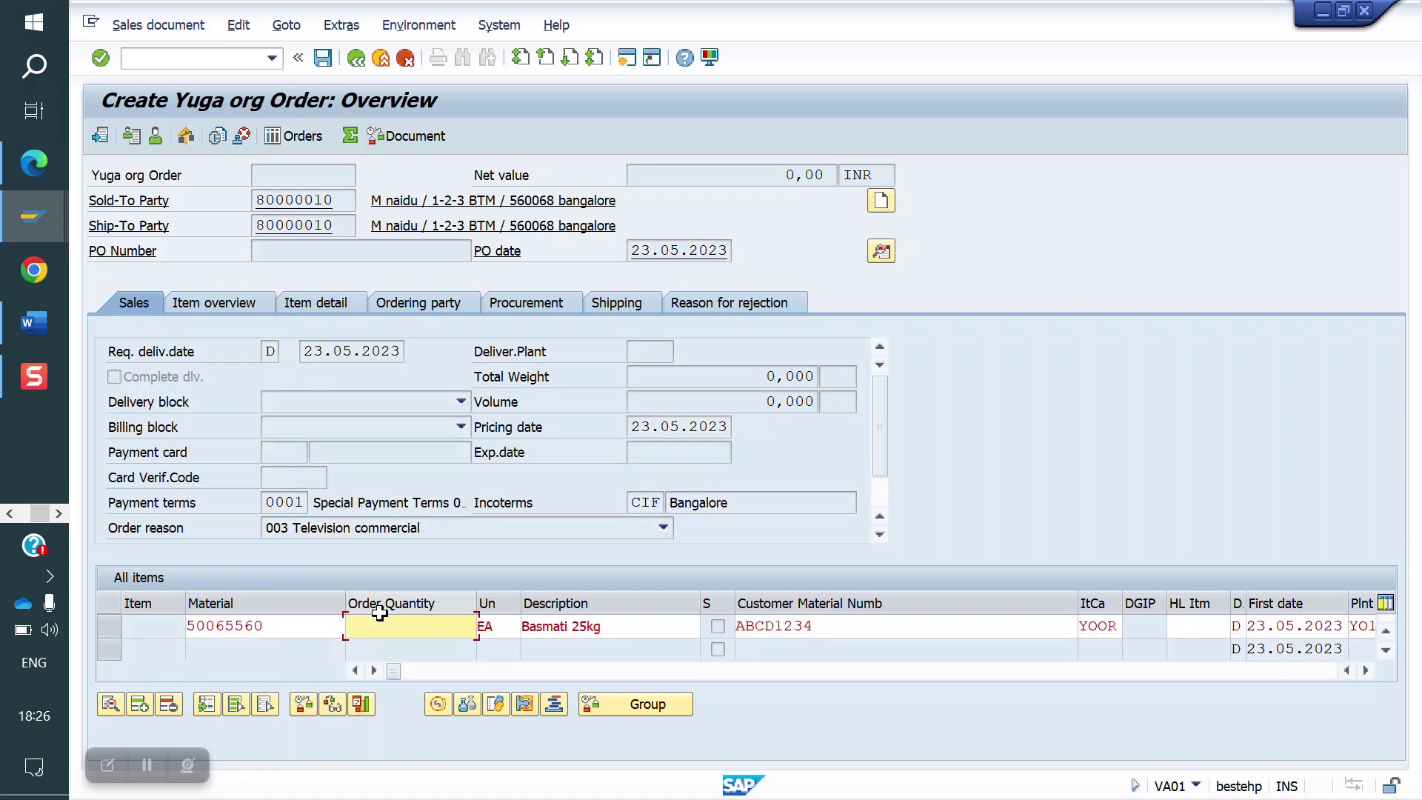
double_click(255, 624)
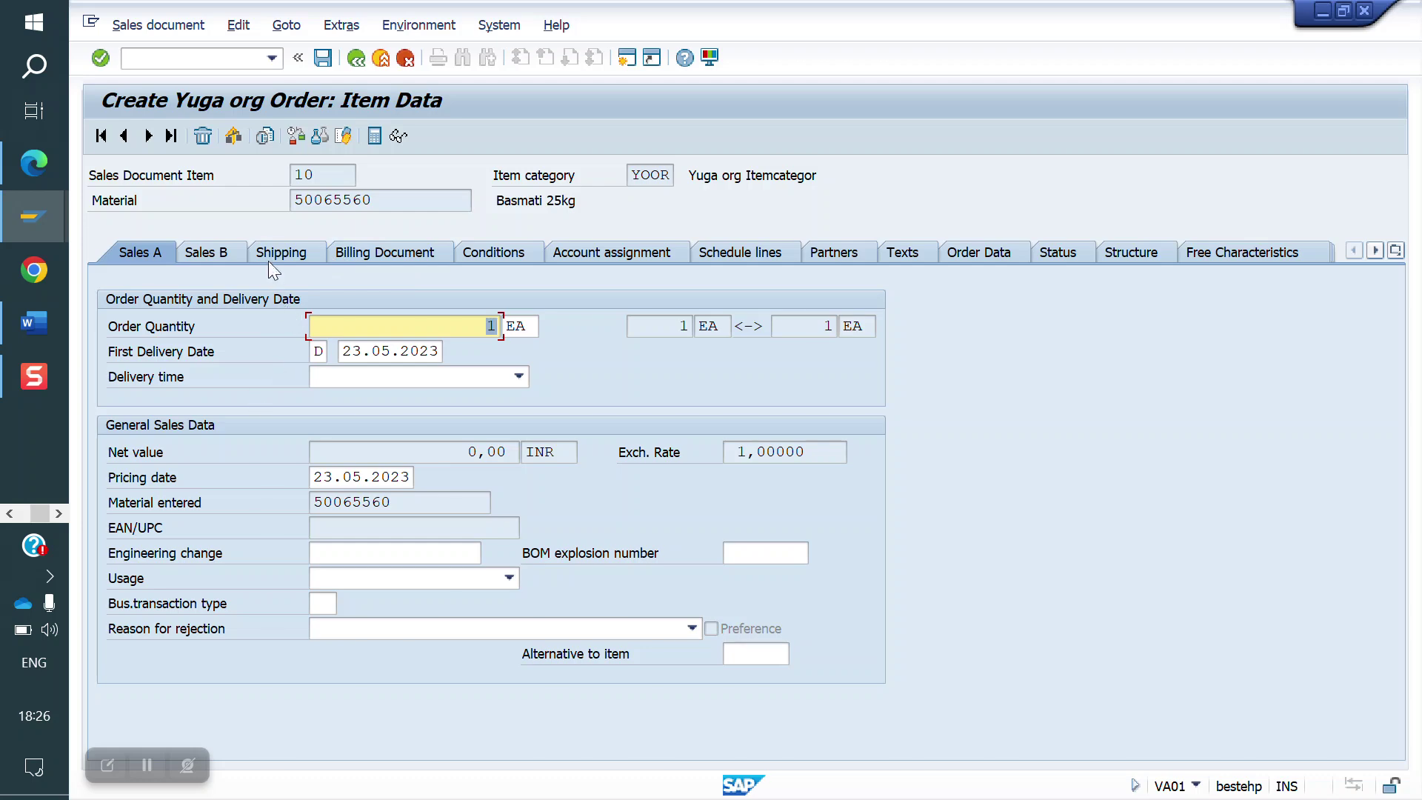
click(269, 255)
click(728, 431)
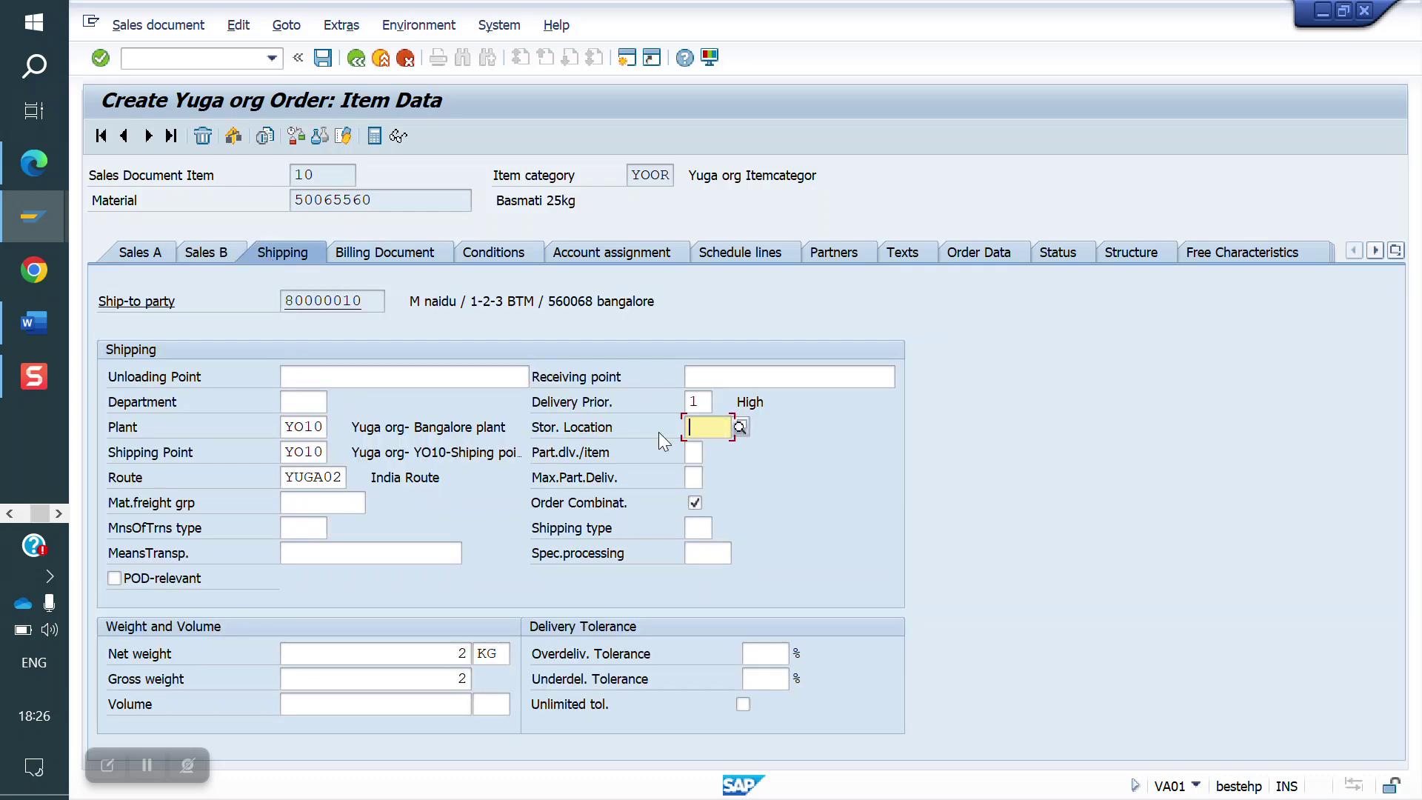
click(356, 57)
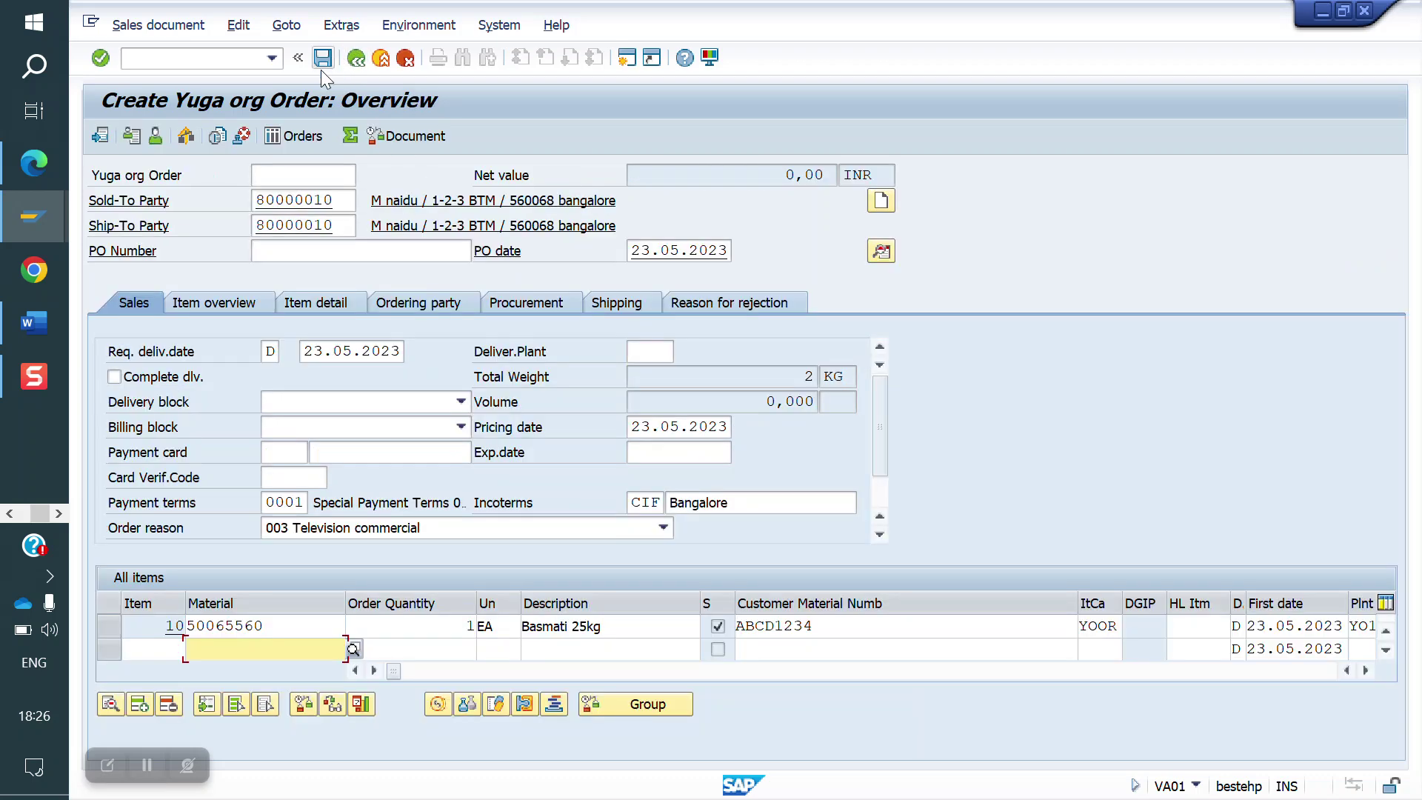
- Fill PO number 123456 from history, confirm no missing data in the incompletion log, and save
click(325, 254)
click(326, 272)
key(Return)
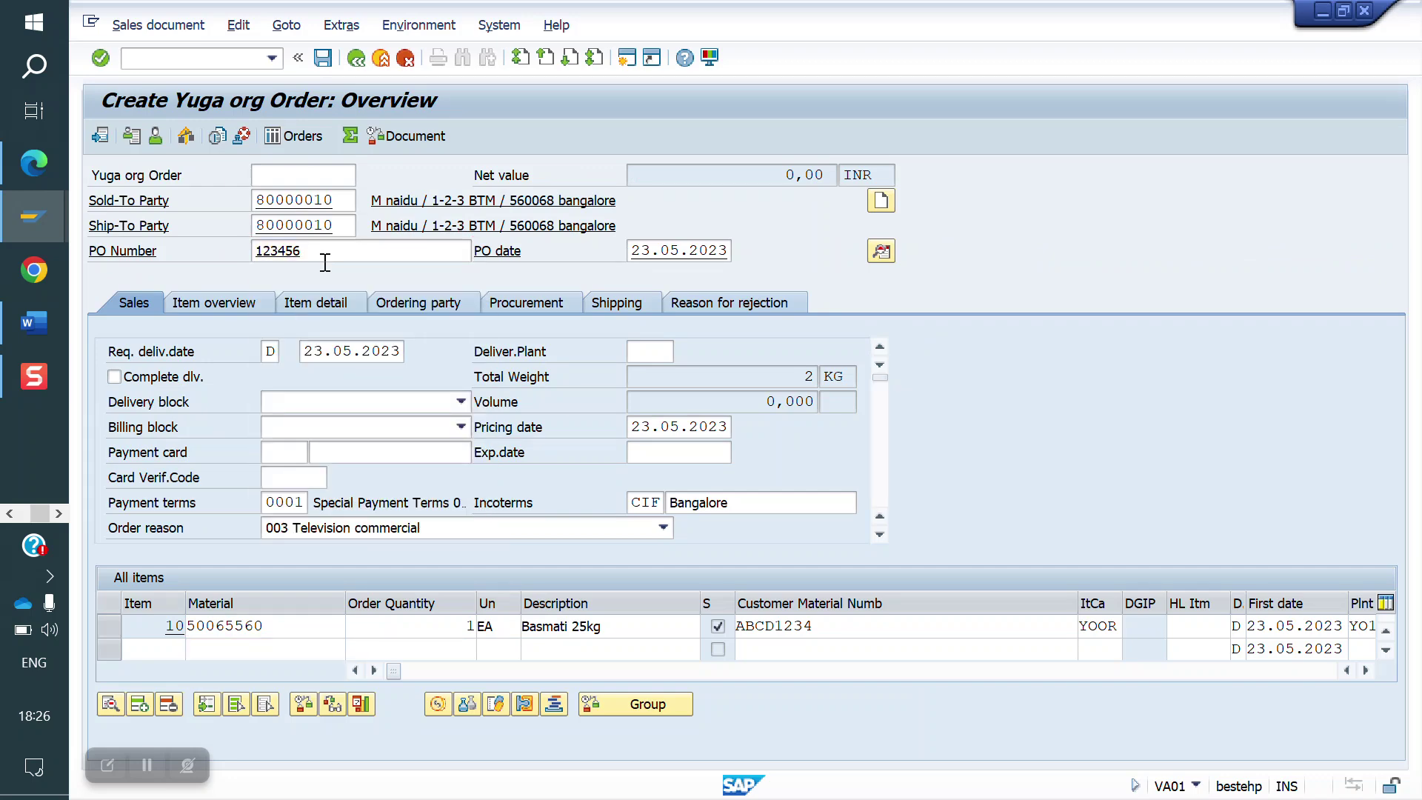
click(248, 28)
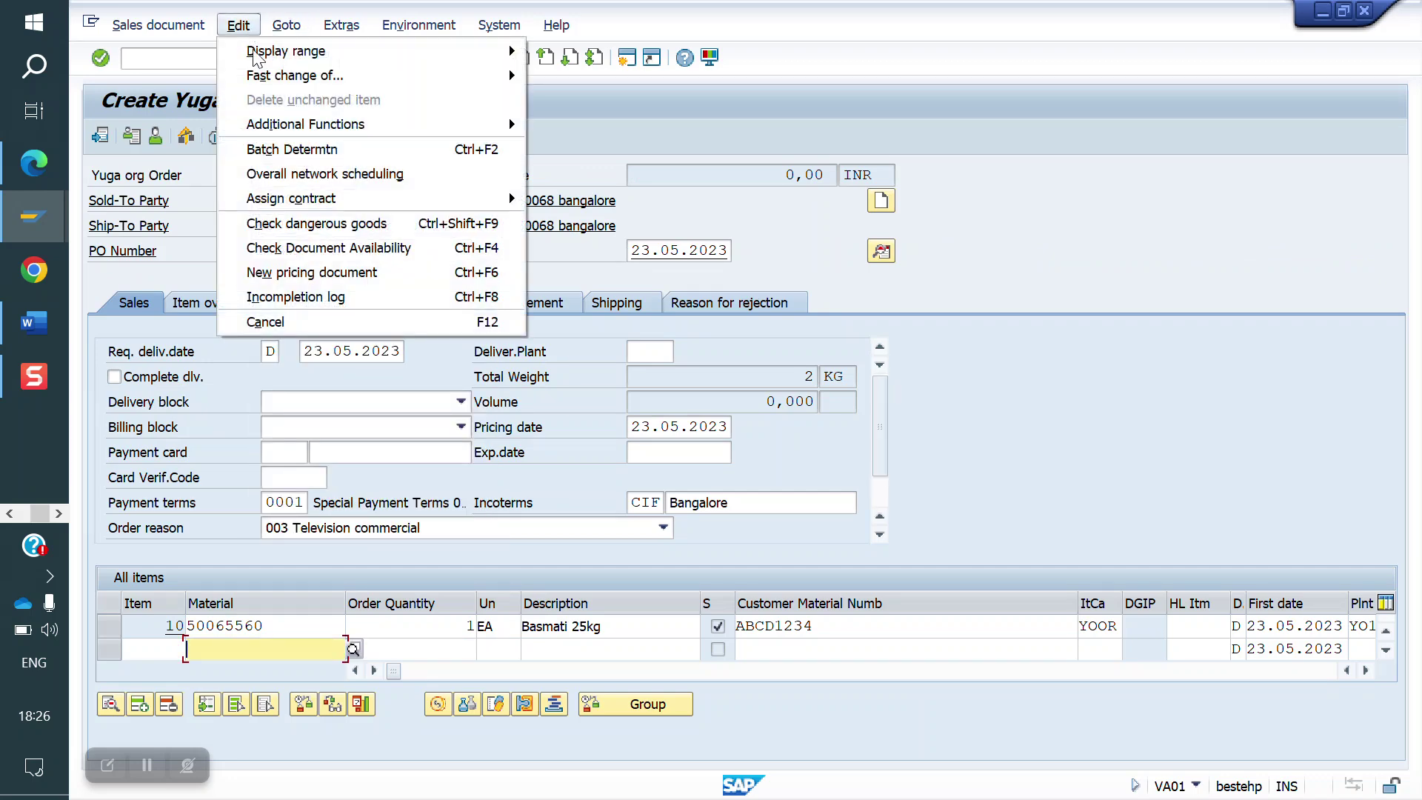
click(348, 299)
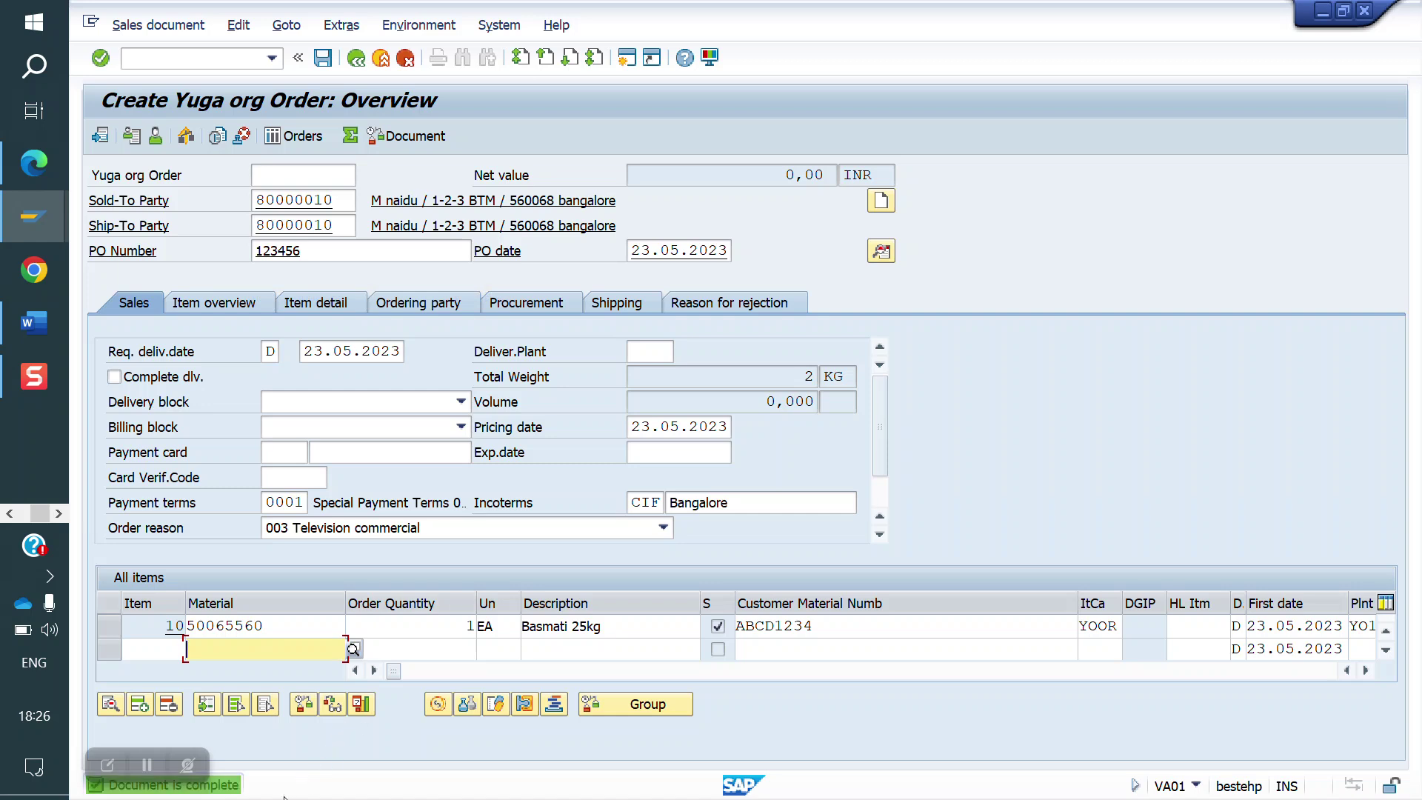
click(322, 57)
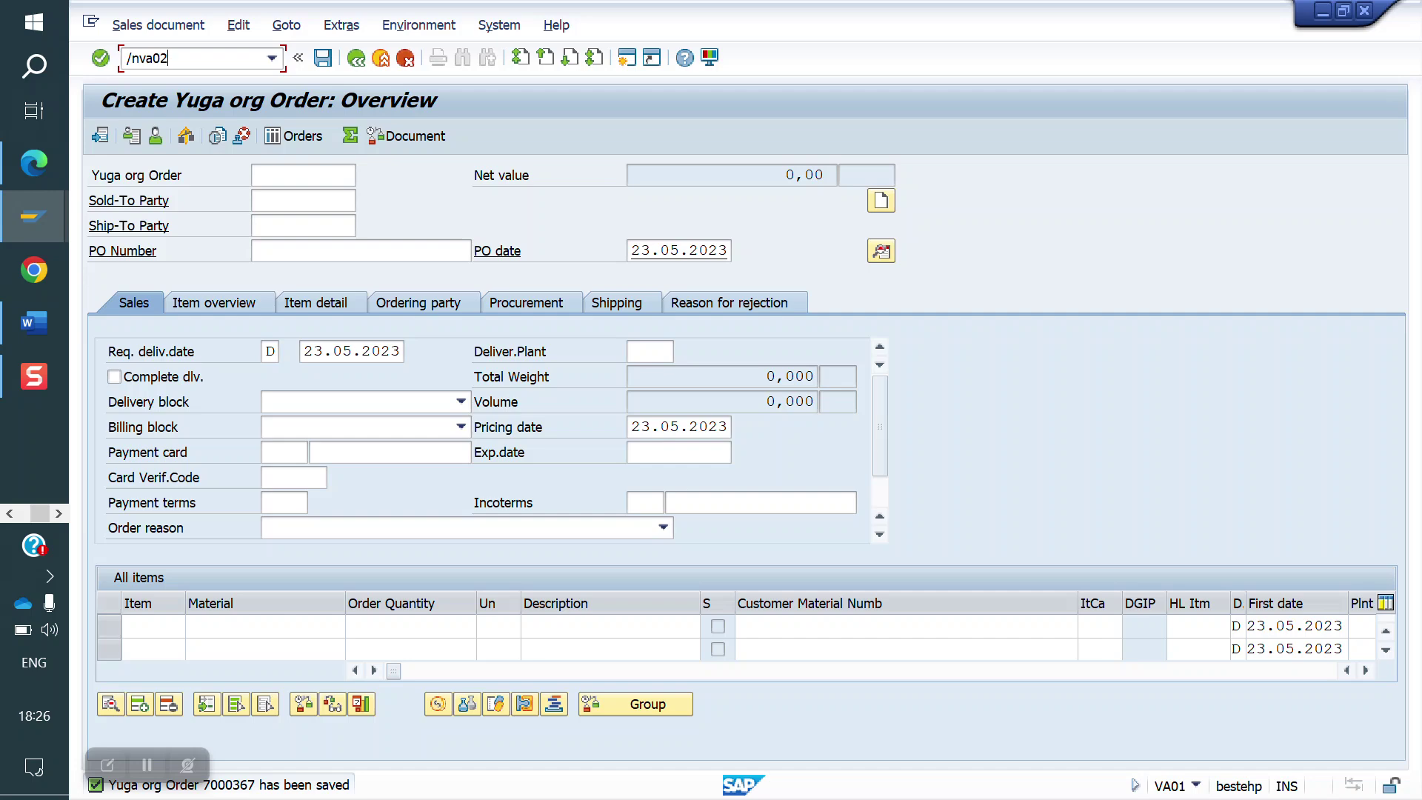
- Look up Stor. Location's technical information on item 10's Shipping tab: VBAP-LGORT
key(Return)
key(Return)
double_click(276, 625)
click(281, 255)
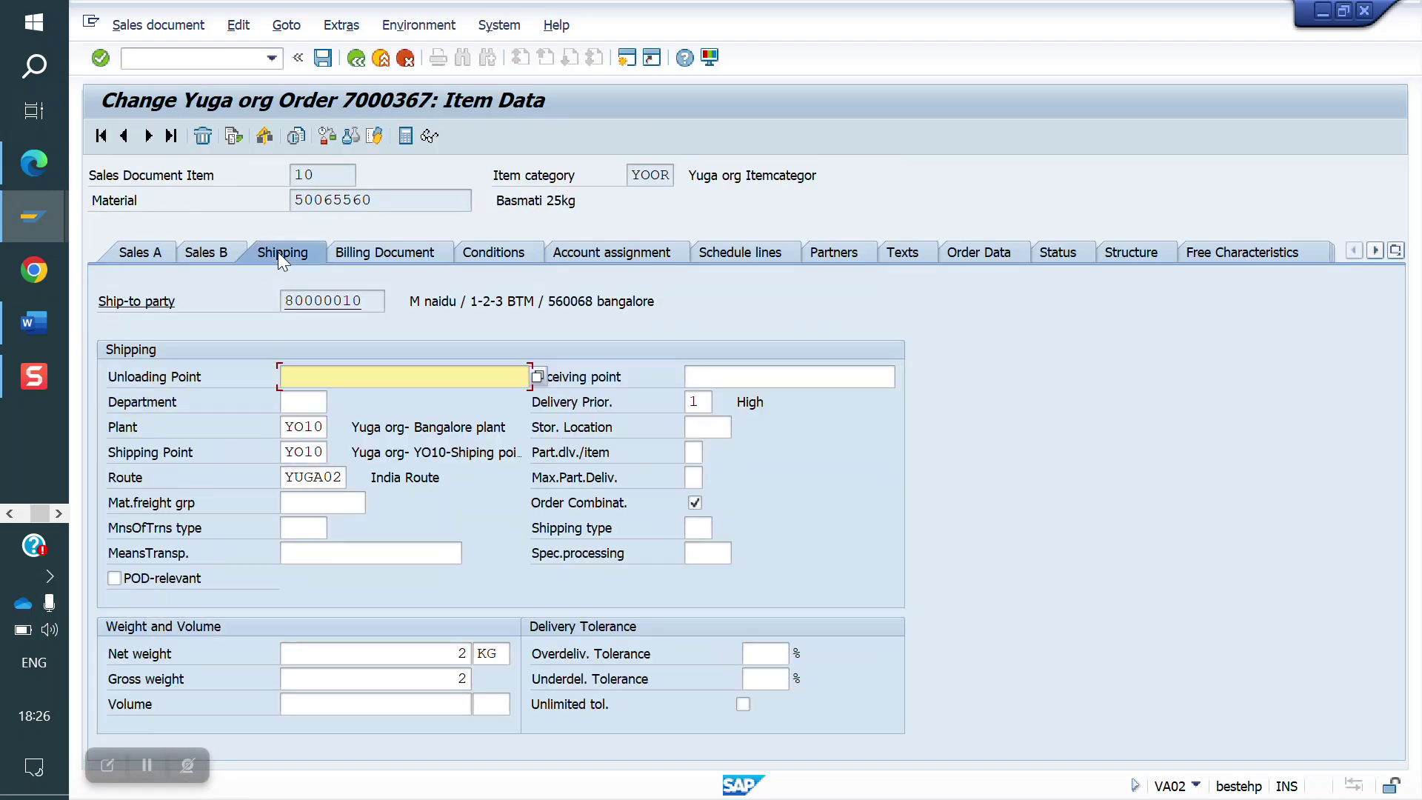
click(725, 425)
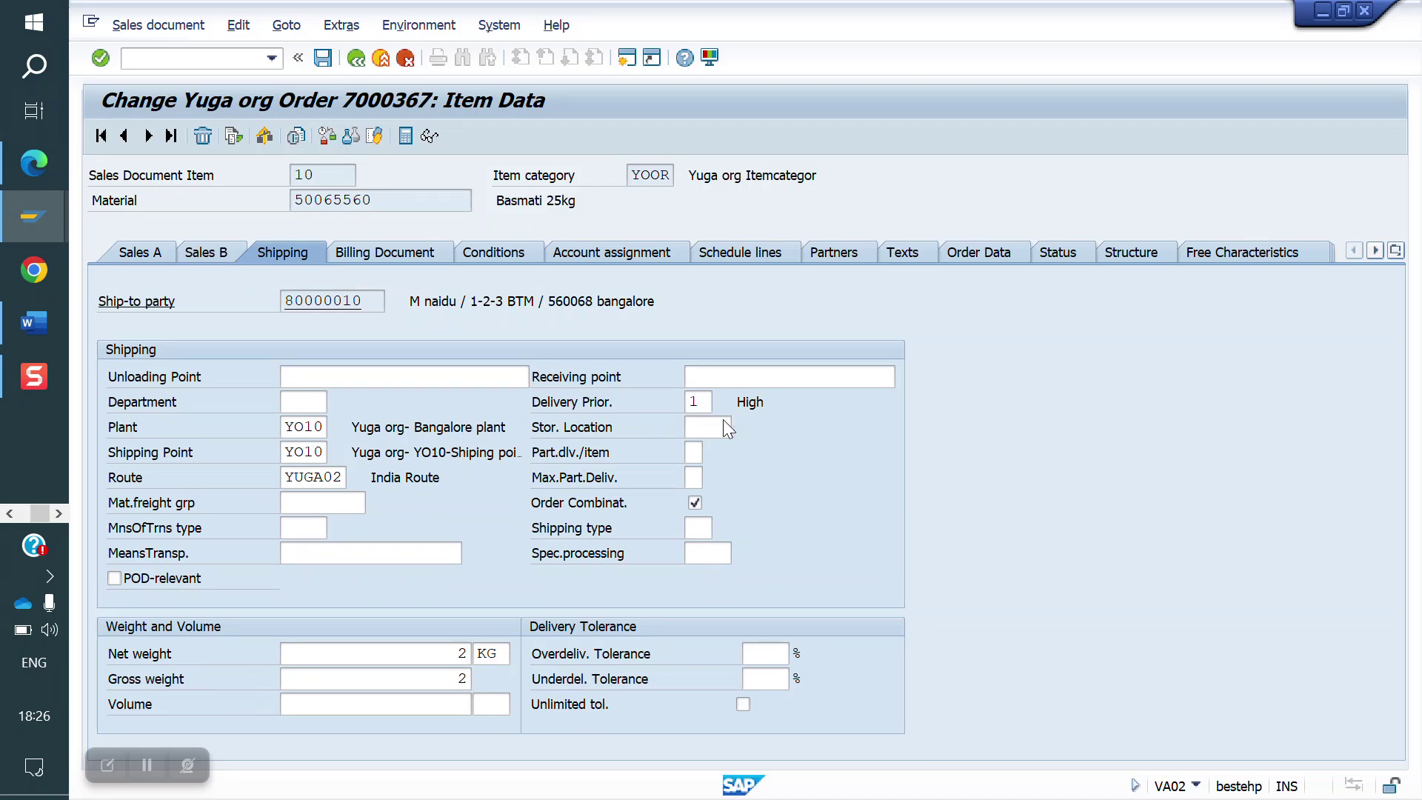
key(F1)
click(228, 108)
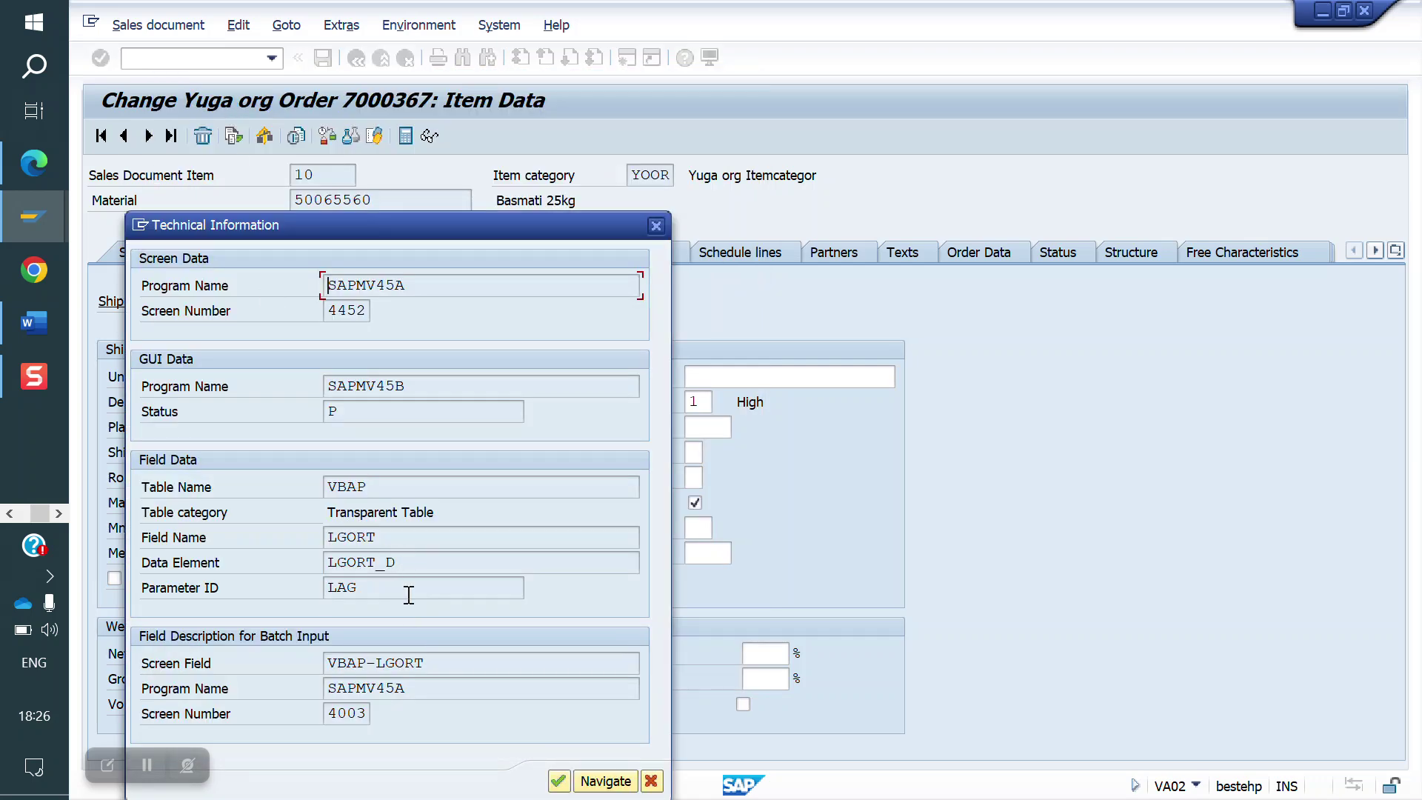
drag(391, 539, 286, 552)
key(Left)
click(655, 226)
click(403, 109)
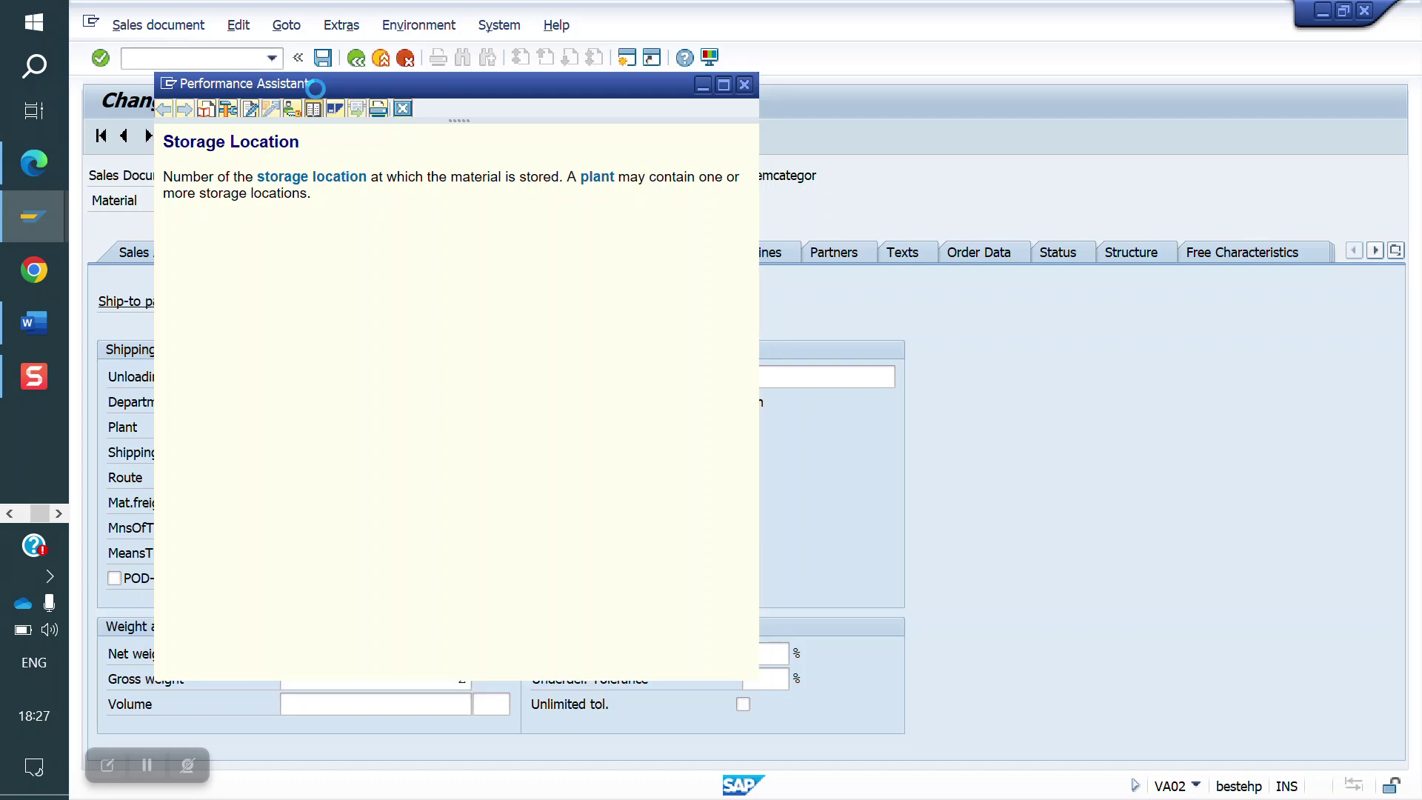
- Open the SAP Reference IMG in SPRO
click(184, 59)
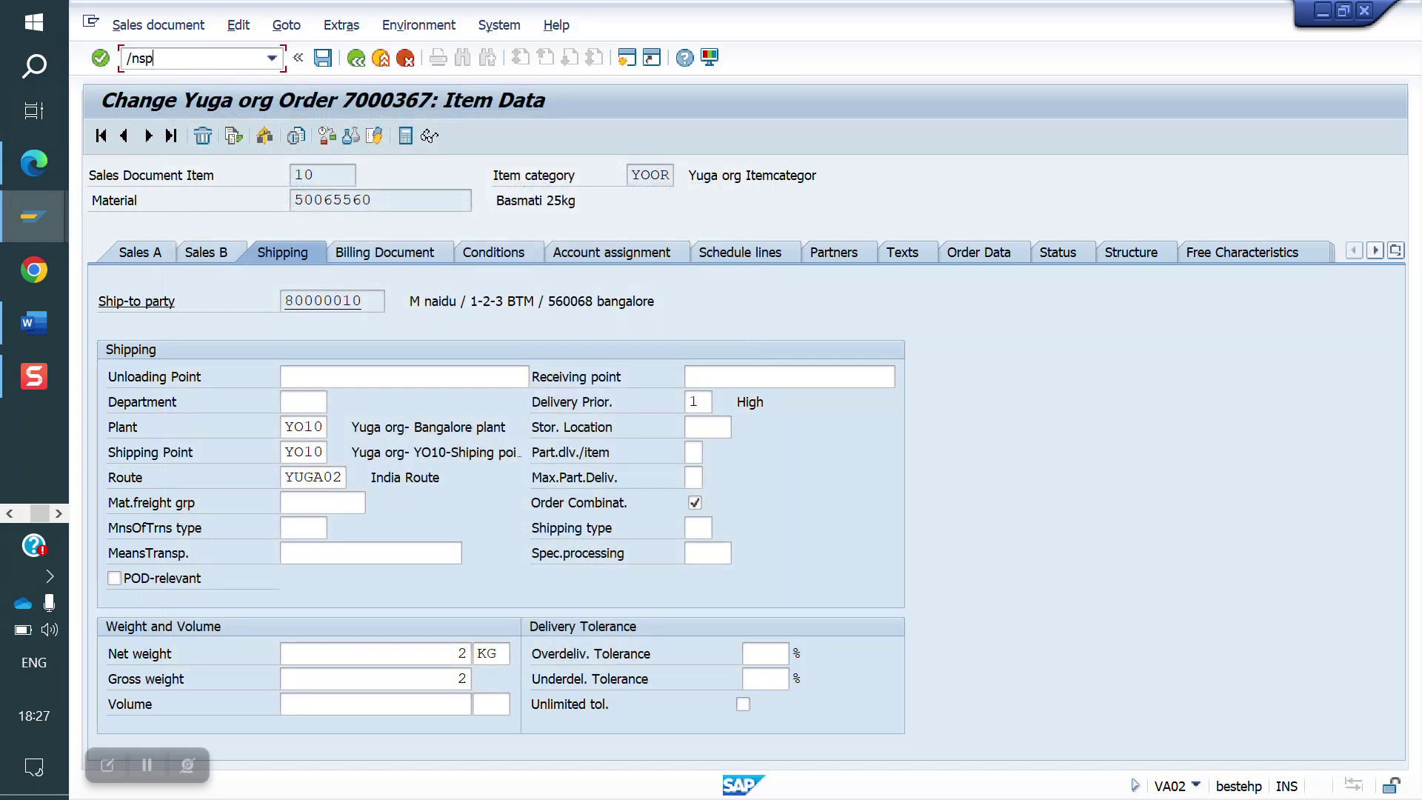
key(Return)
click(189, 136)
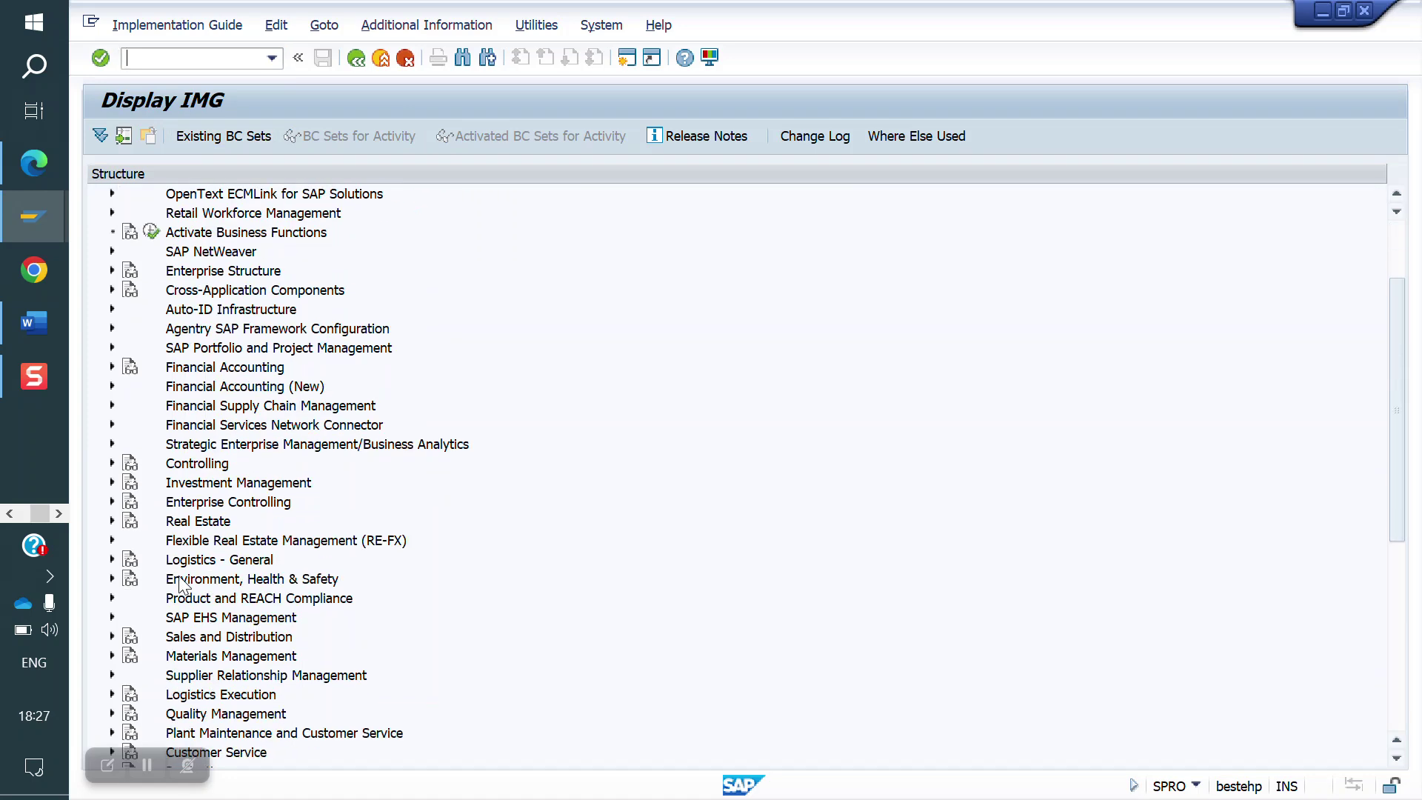
- Expand Sales and Distribution > Basic Functions > Log of Incomplete Items and run Define Incompleteness Procedures
click(141, 760)
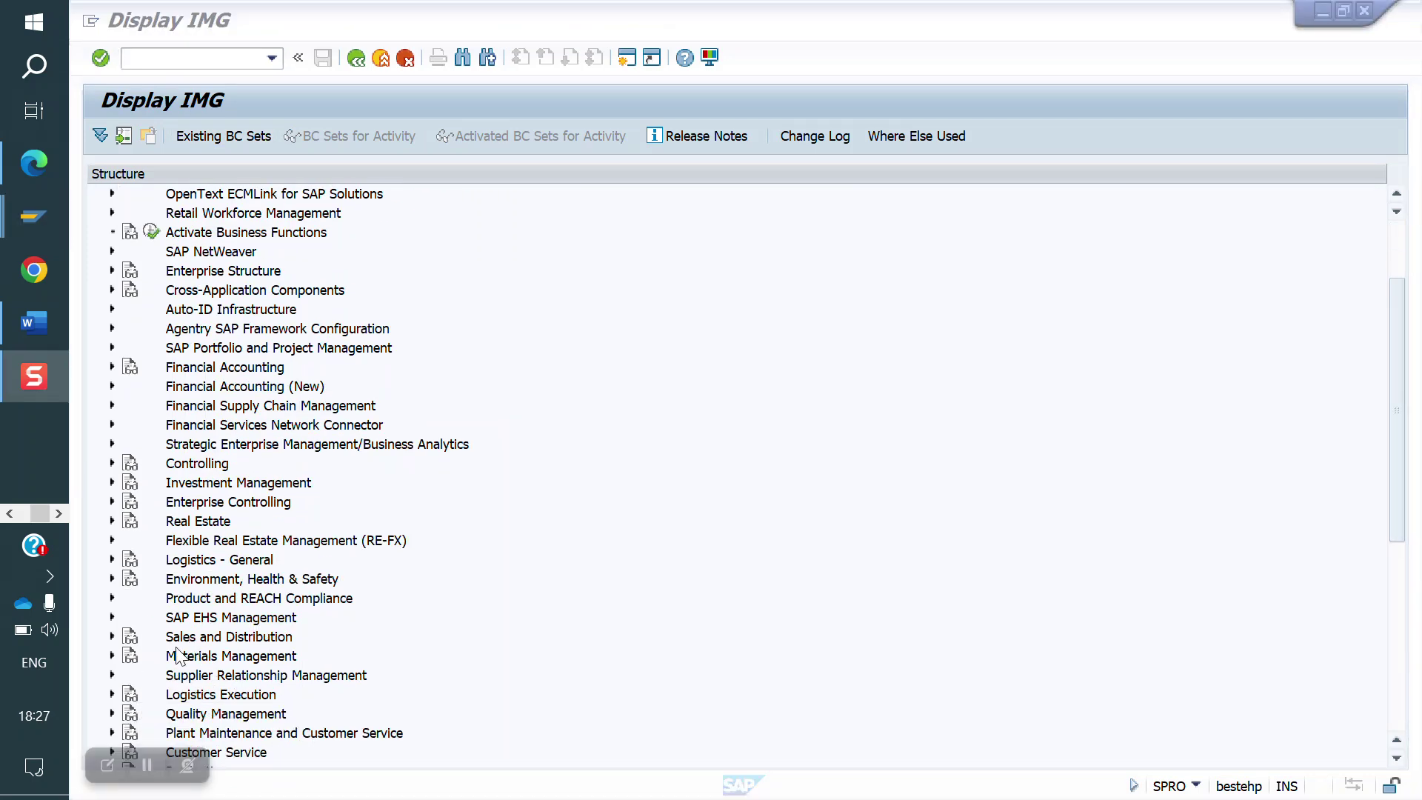
scroll(178, 656, down, 2)
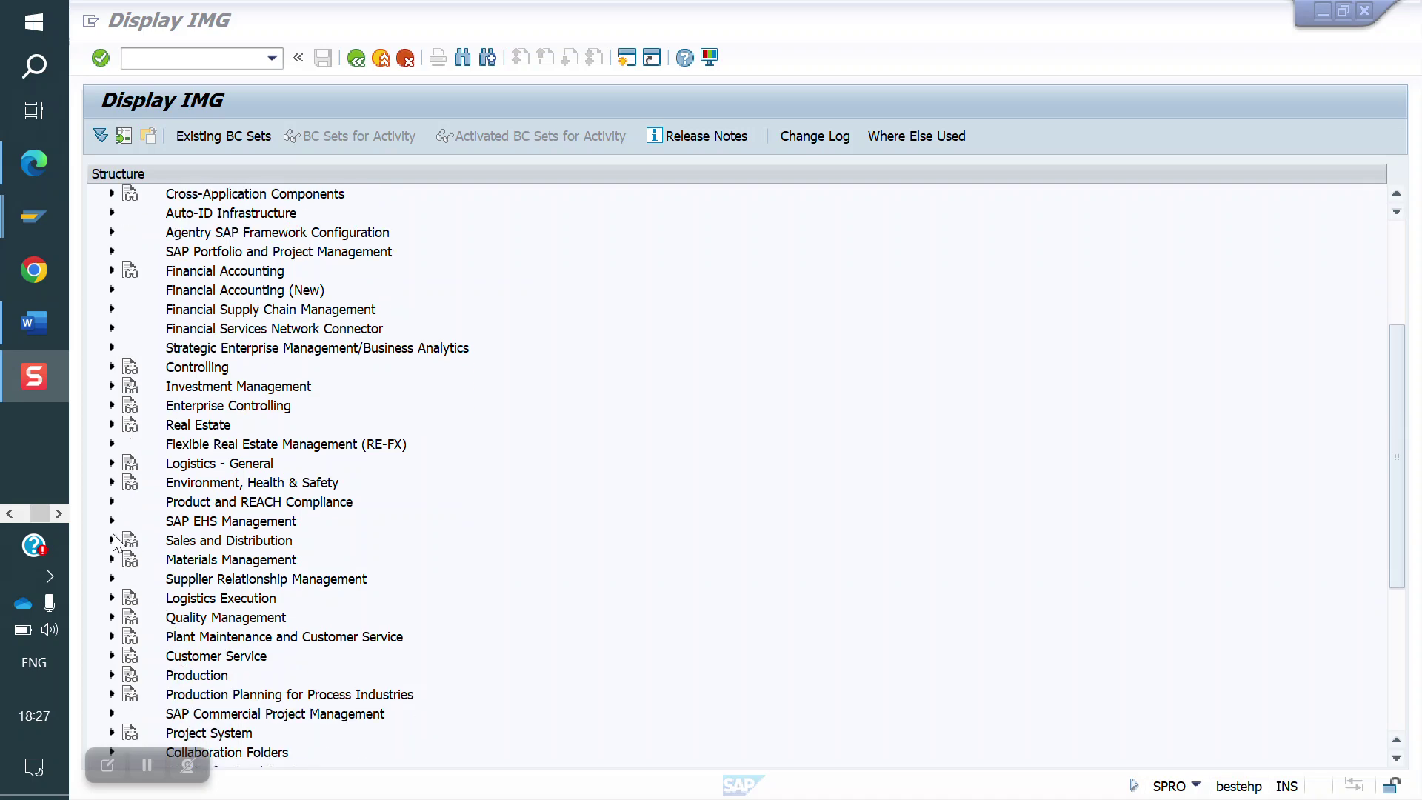
click(113, 541)
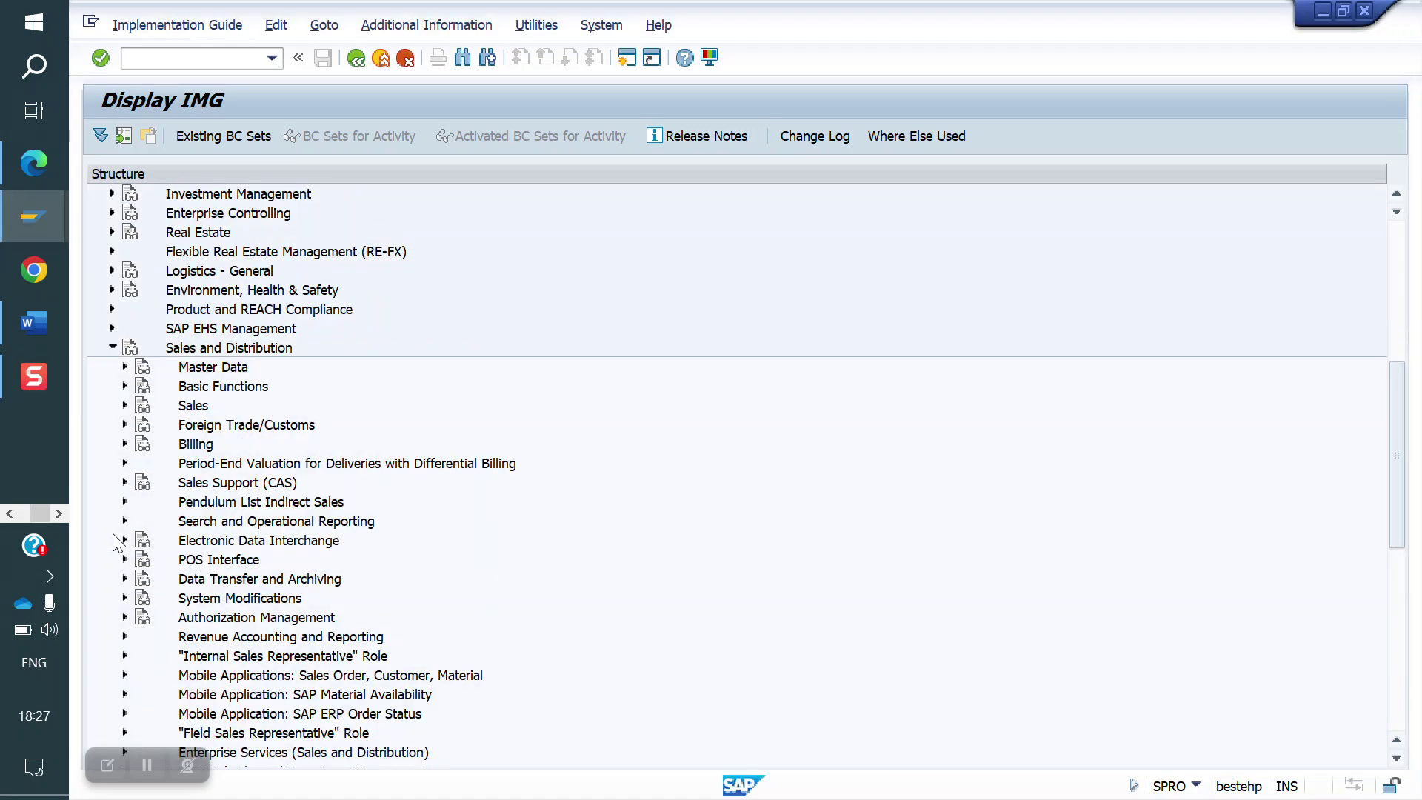
click(124, 386)
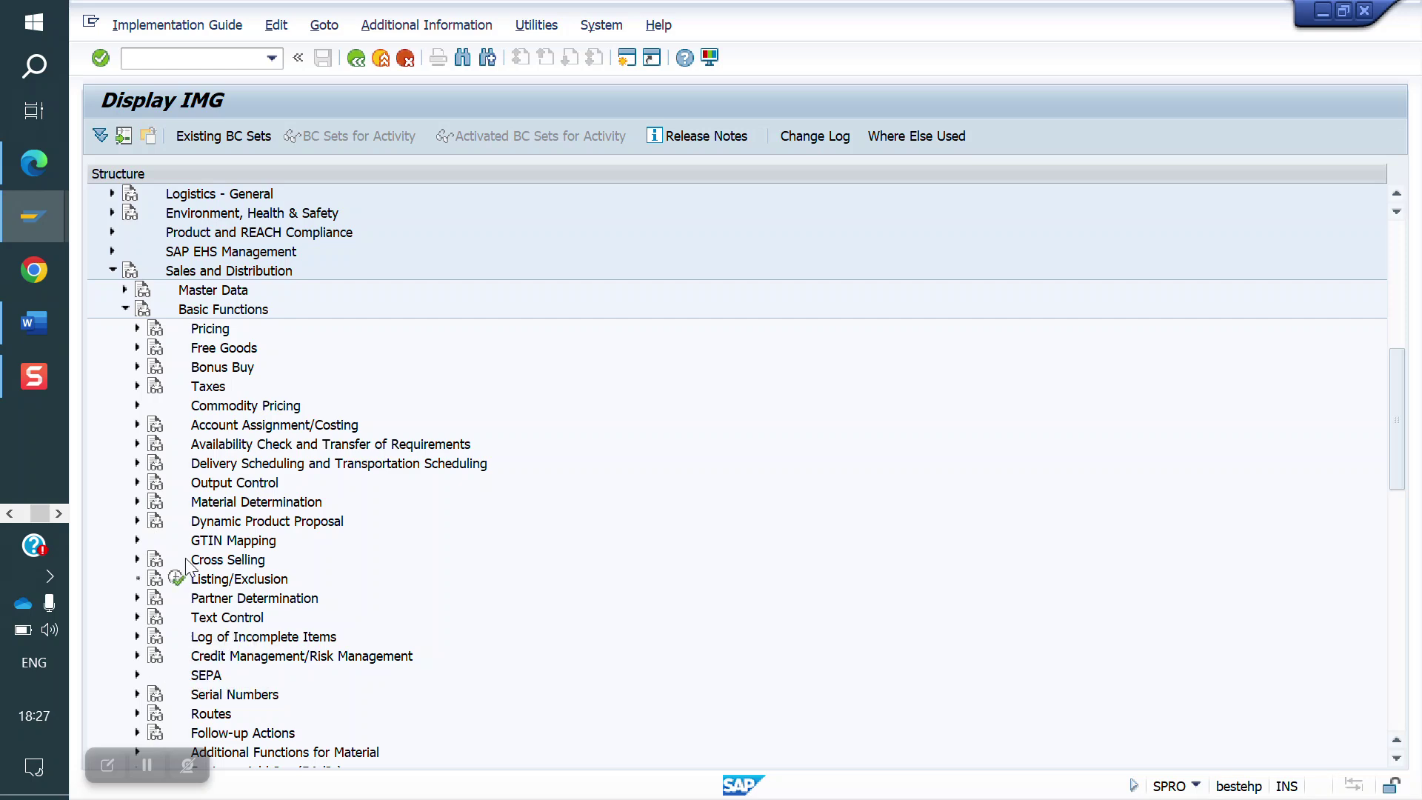
scroll(145, 644, down, 2)
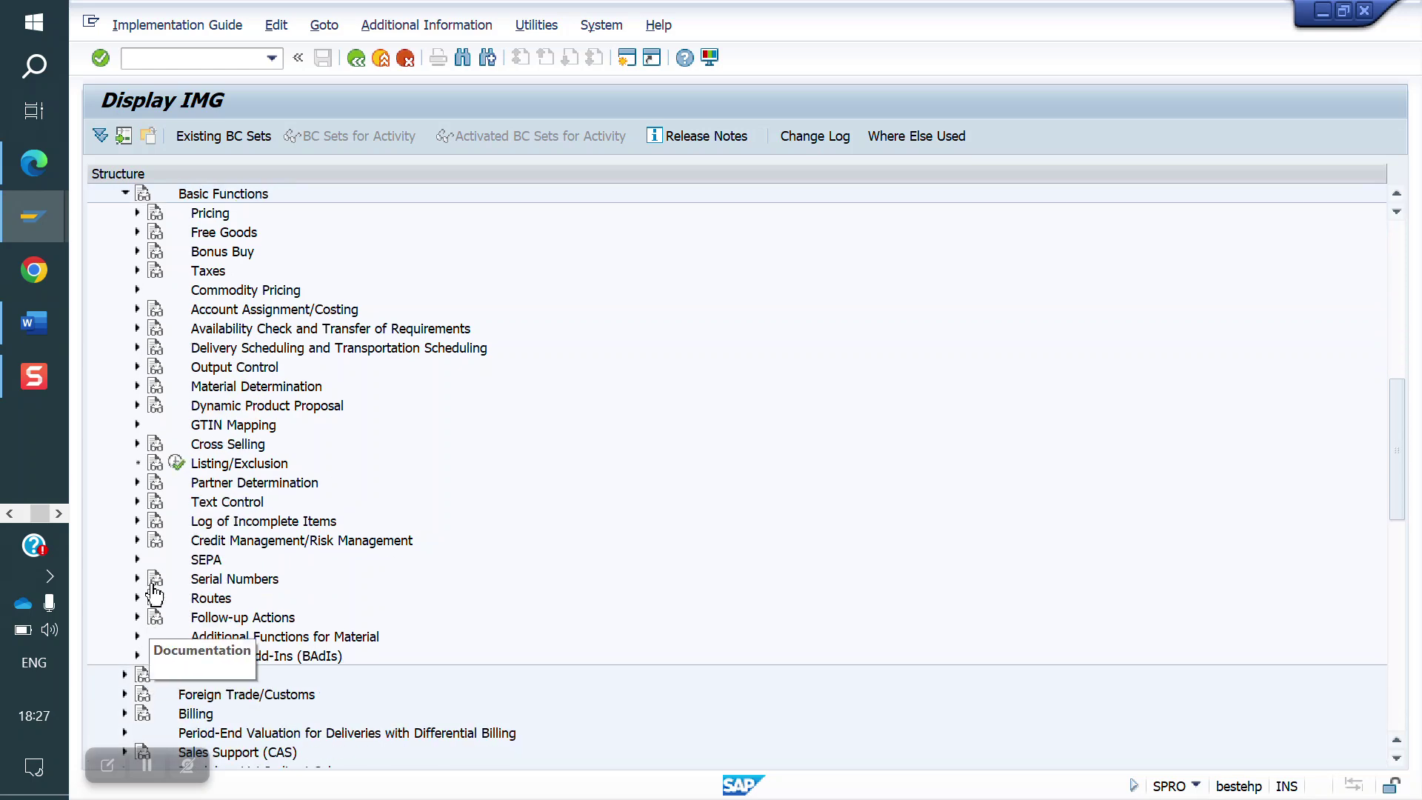
click(138, 521)
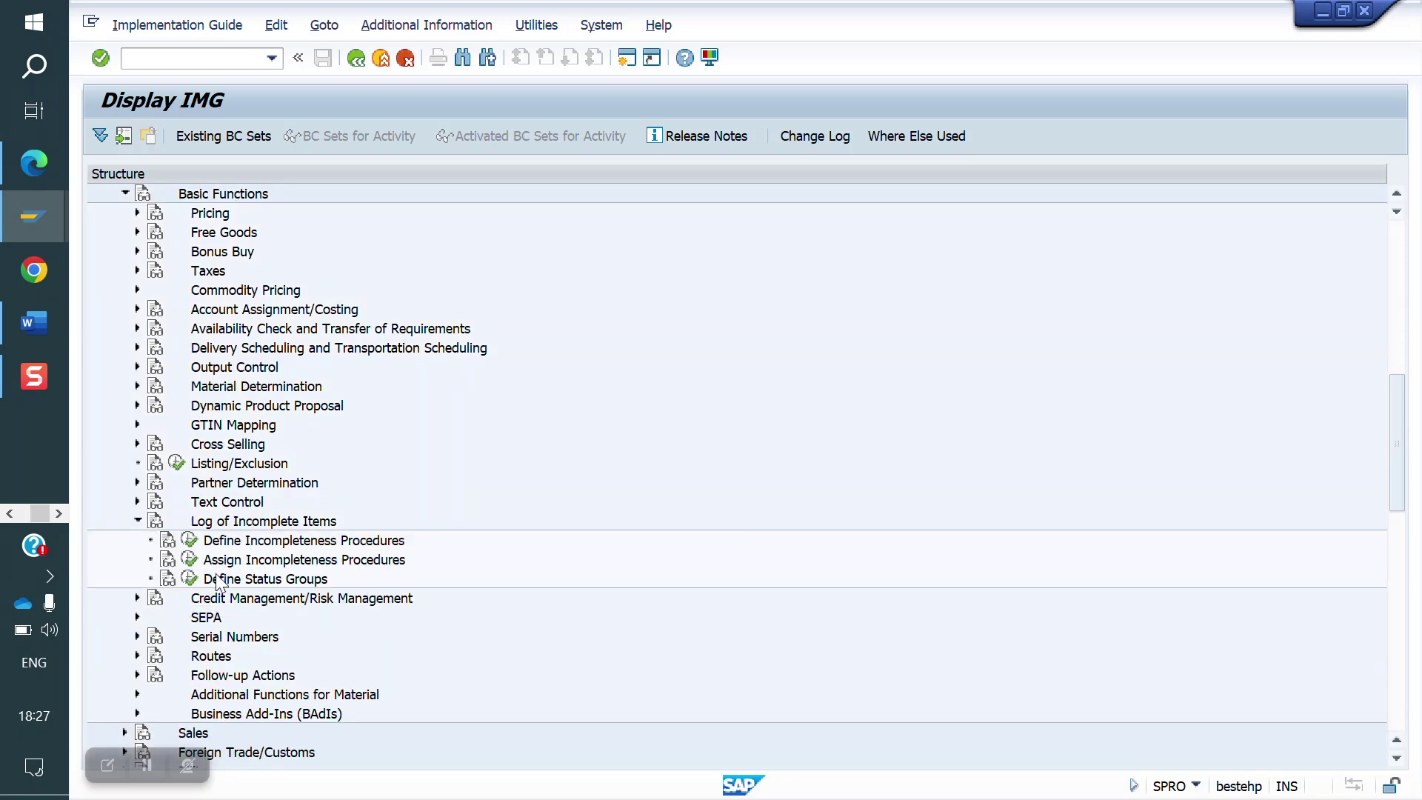
click(189, 540)
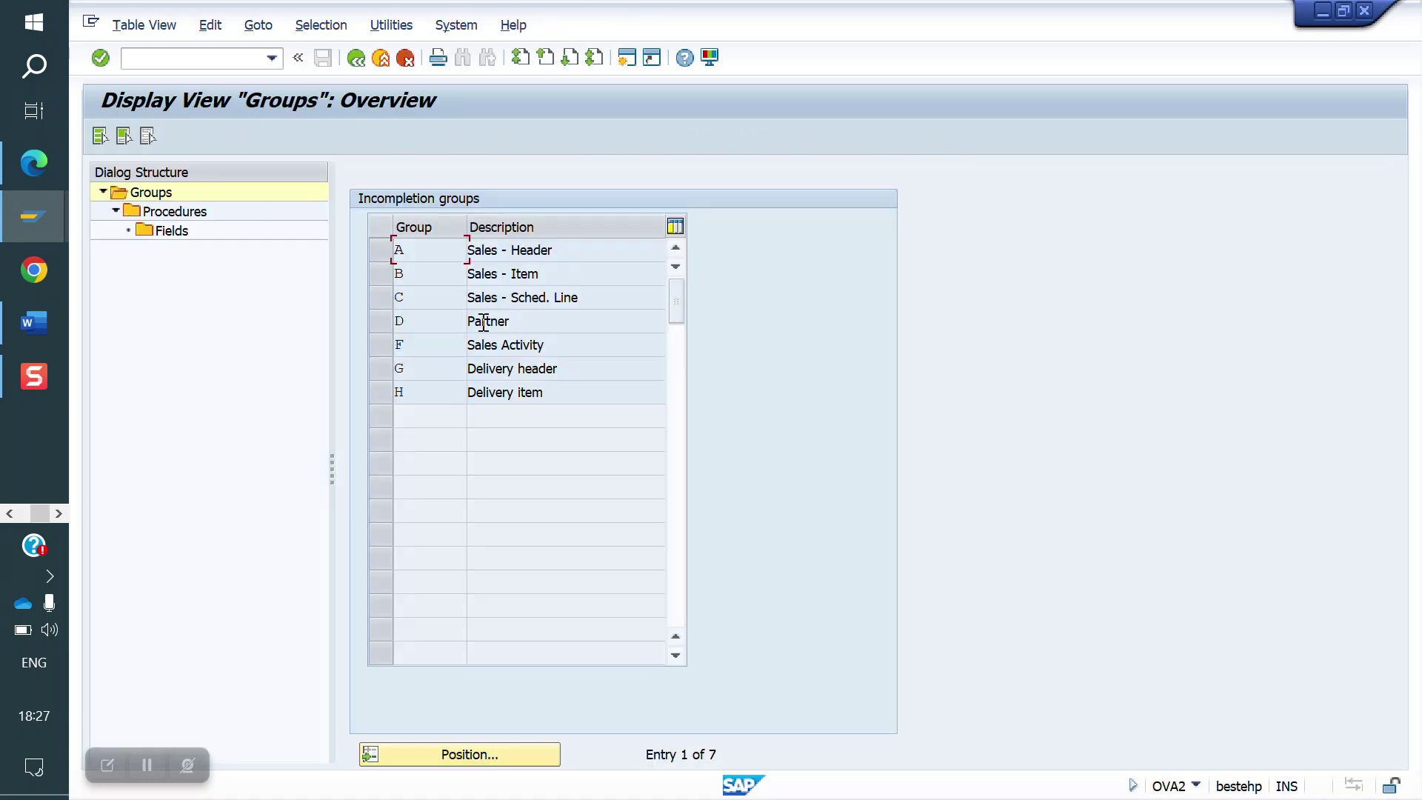
- Review the six fields of header group A procedure Y1, then return to the IMG tree
click(384, 255)
double_click(171, 230)
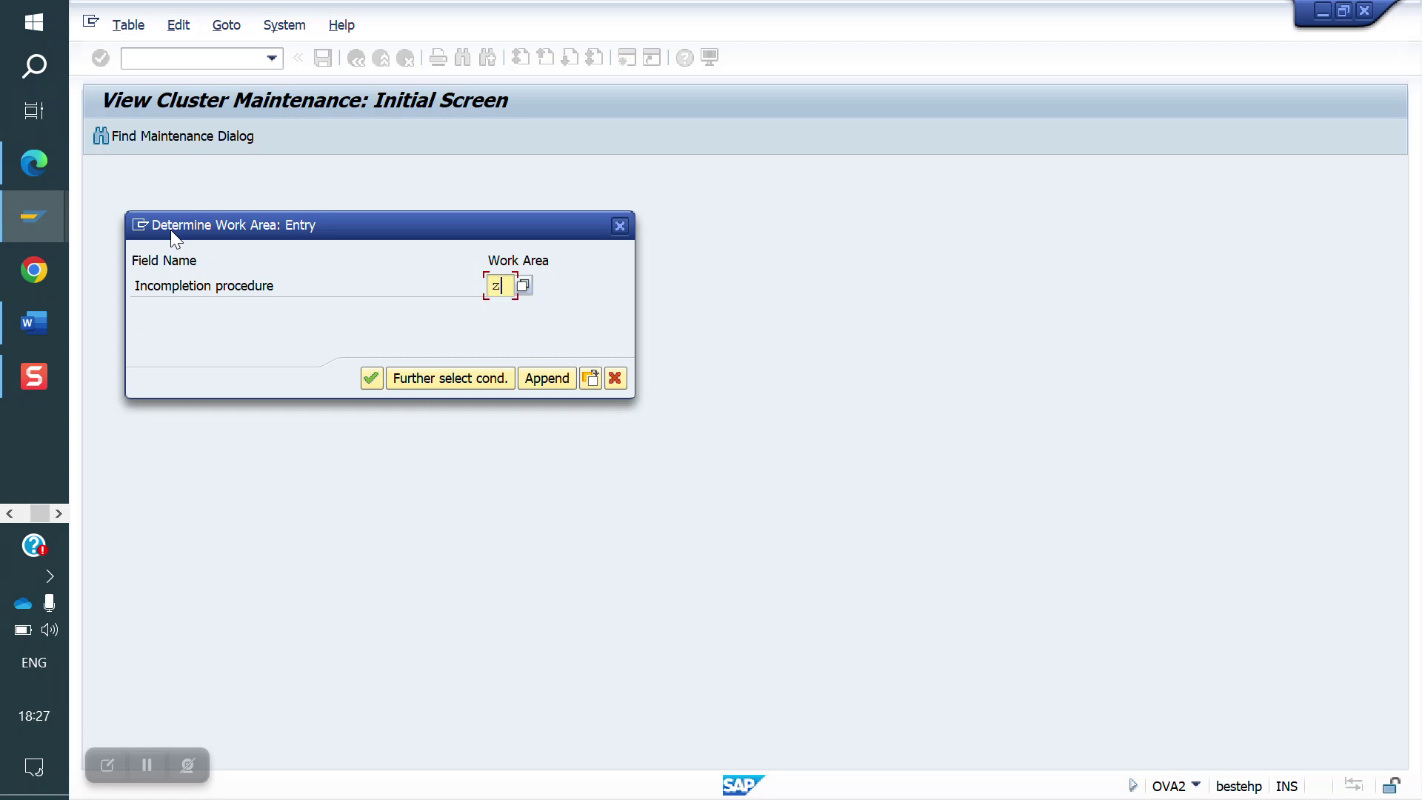
text(y1)
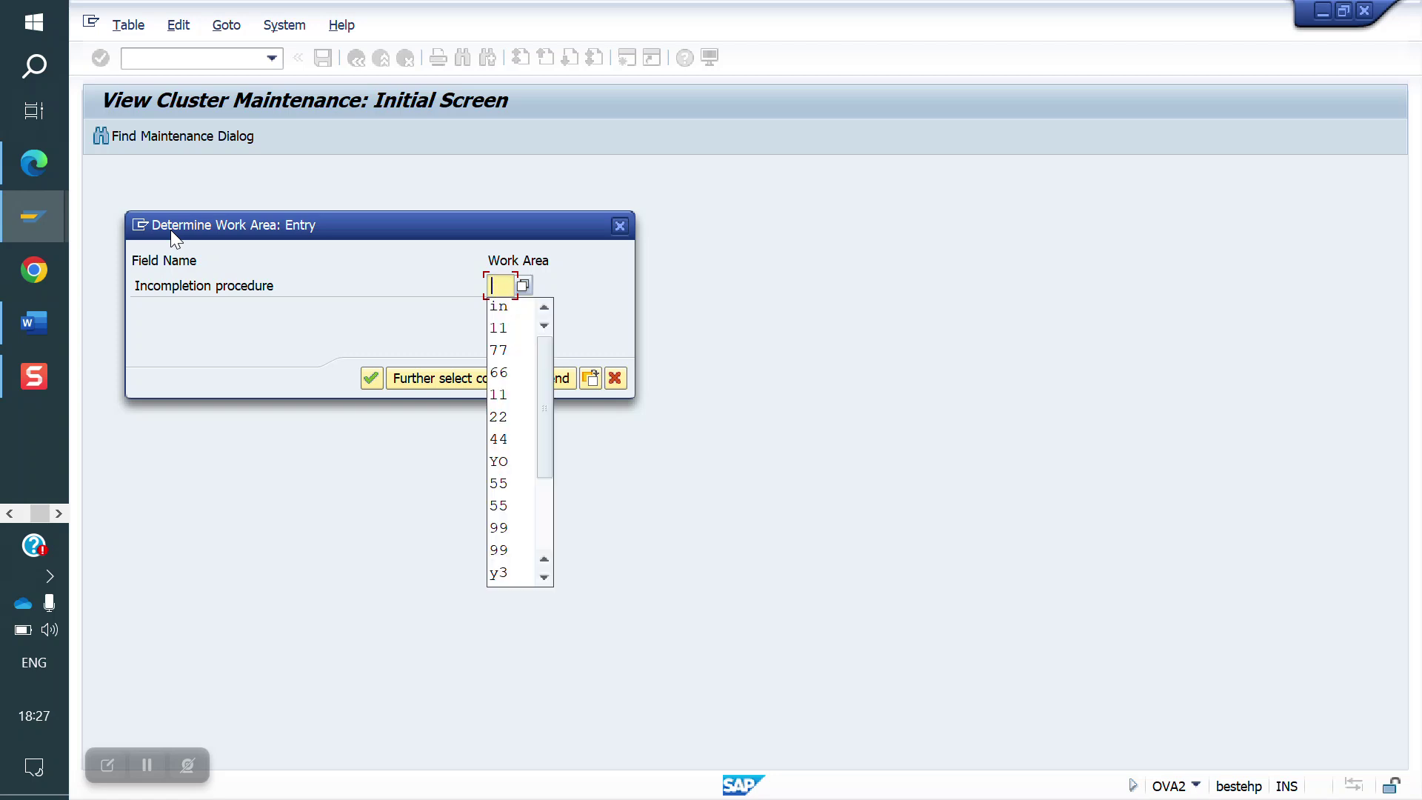
key(Return)
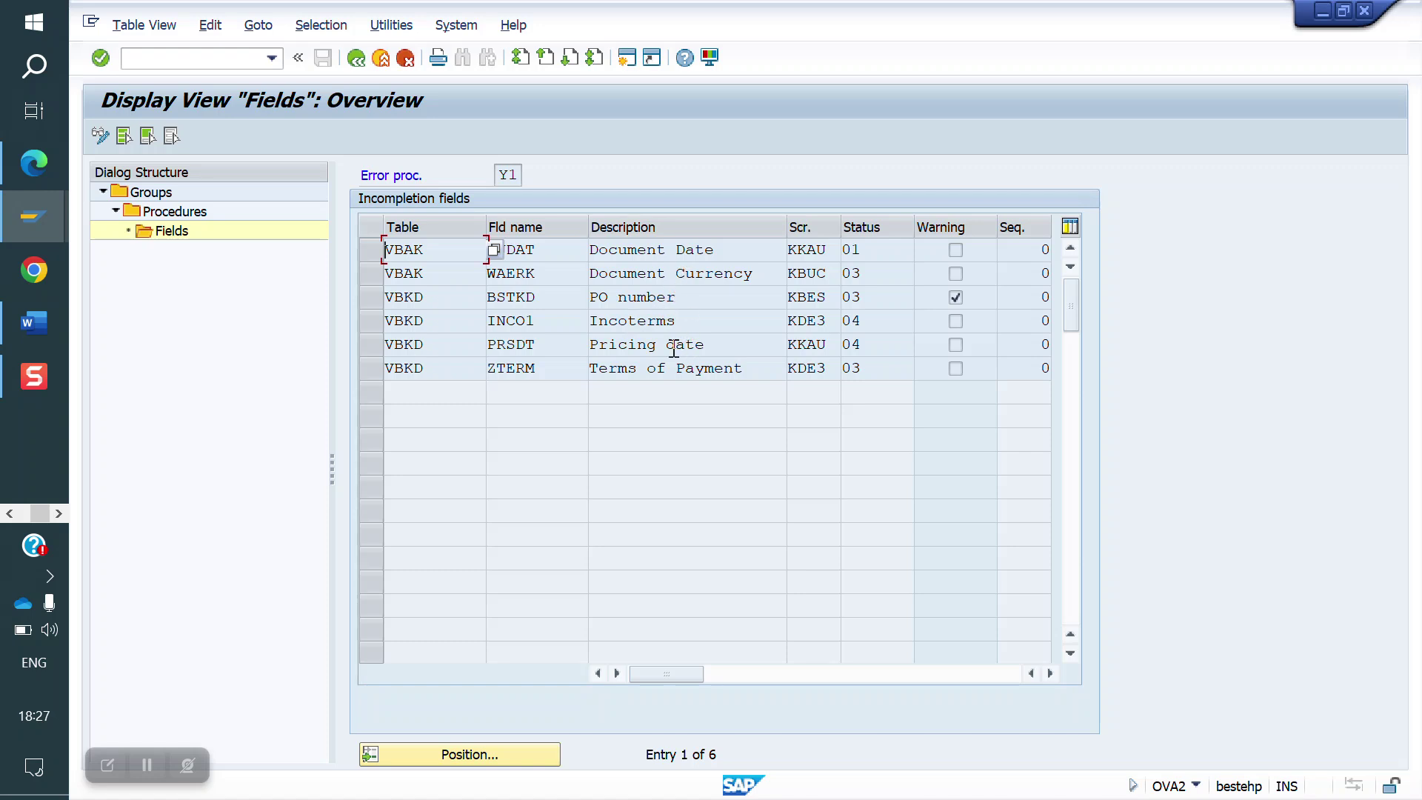
click(357, 57)
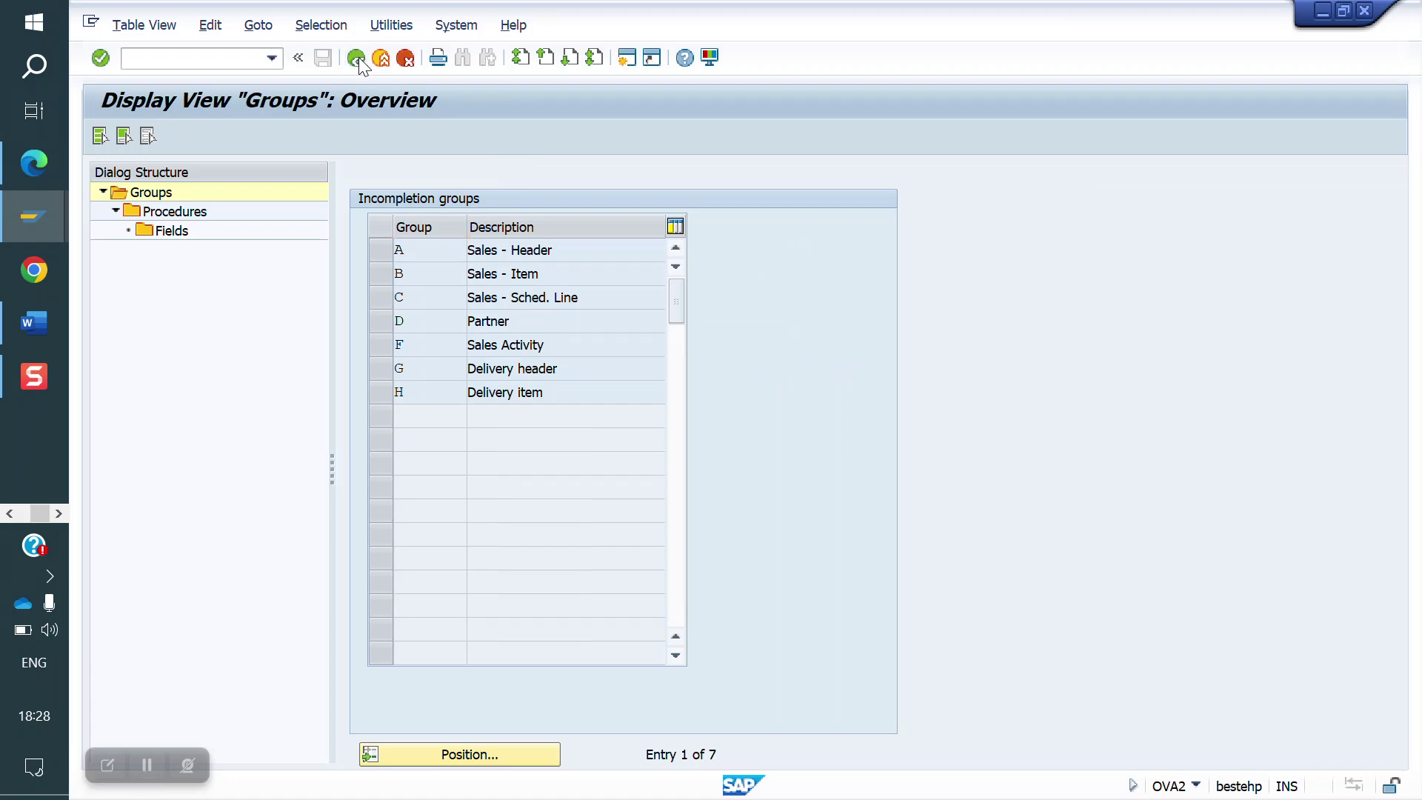
click(358, 56)
click(190, 561)
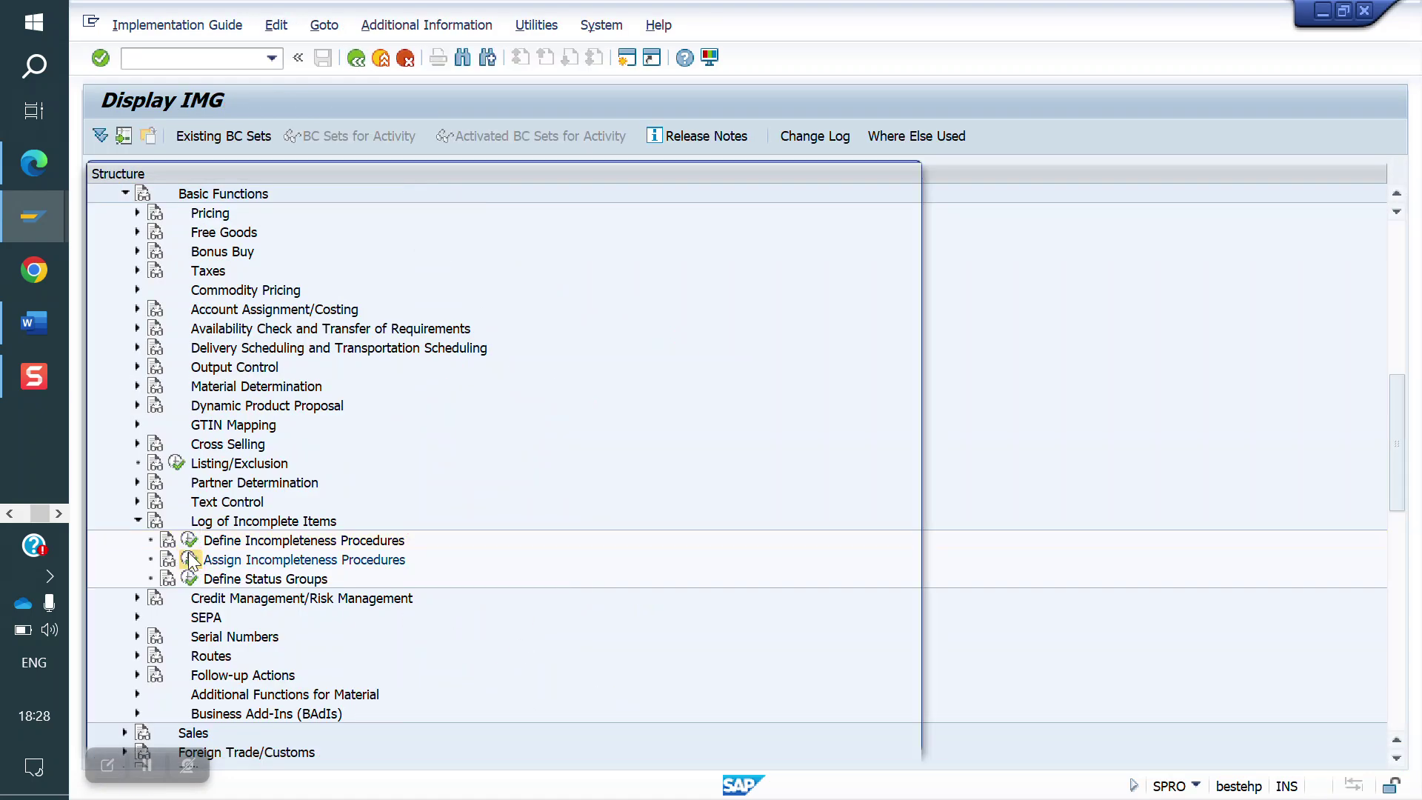
- Change sales document type YOOR's incompleteness procedure from Z1 to Y1
double_click(444, 256)
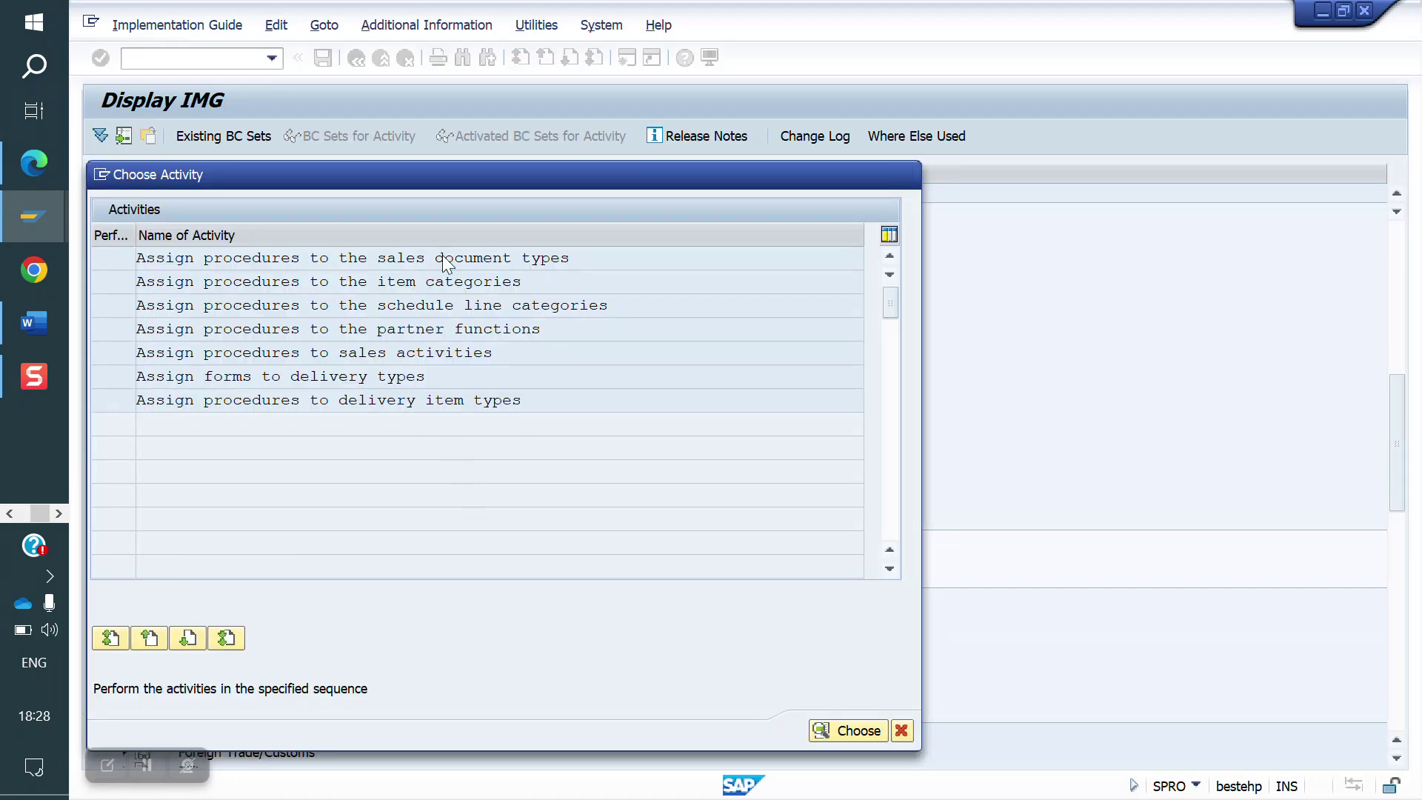
click(264, 754)
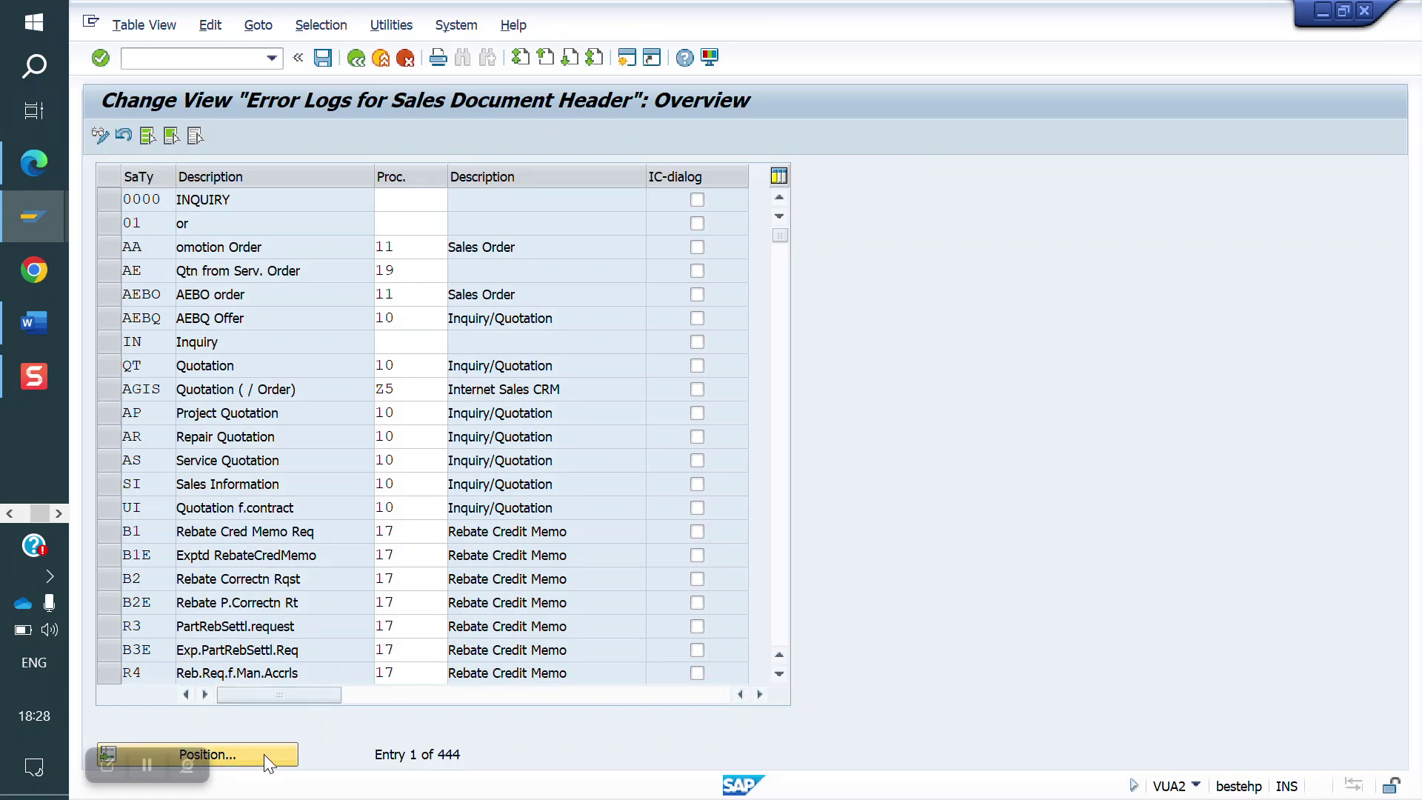
text(yoor)
key(Return)
drag(415, 196, 359, 204)
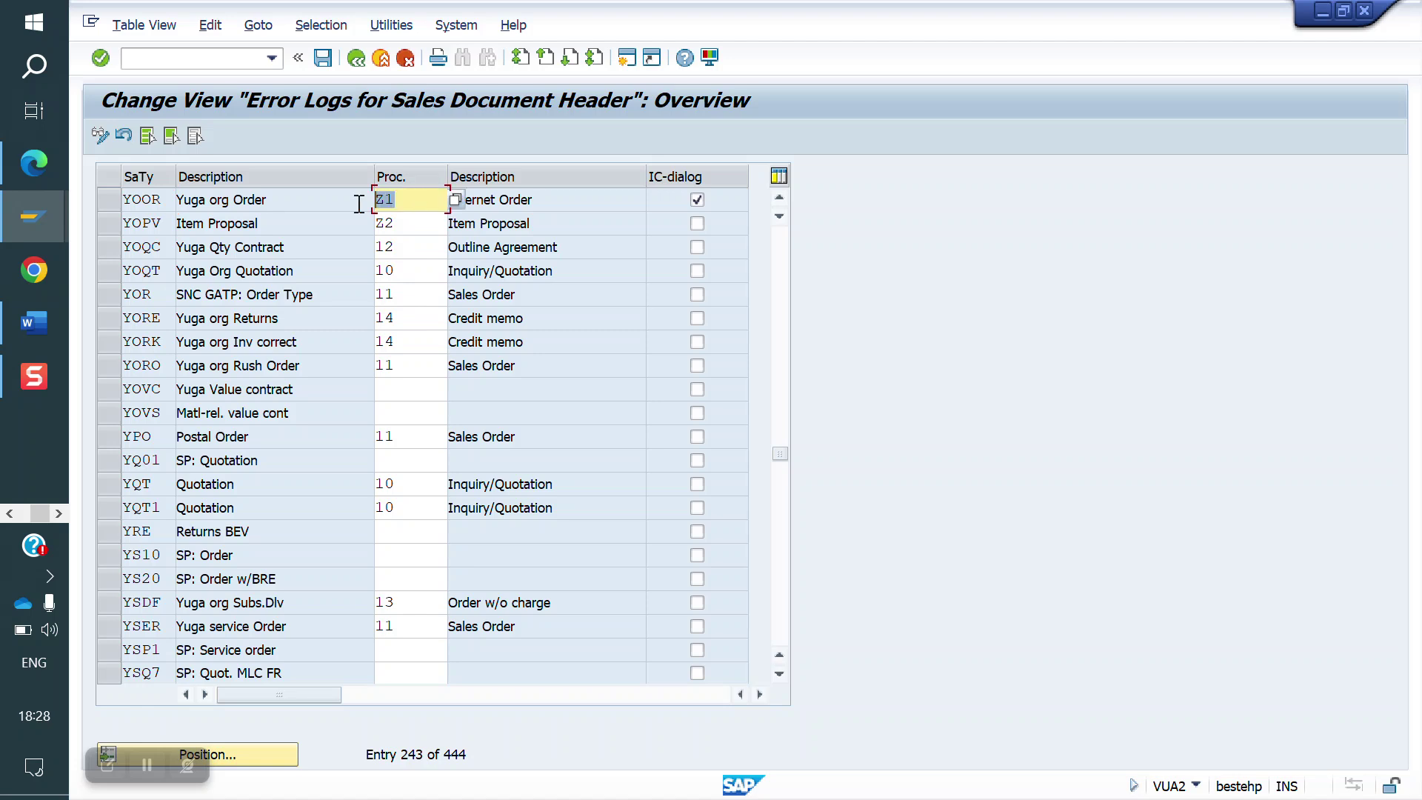
text(Y1)
key(Return)
- Save the Y1 assignment to the customizing request and start a new sales order
click(319, 59)
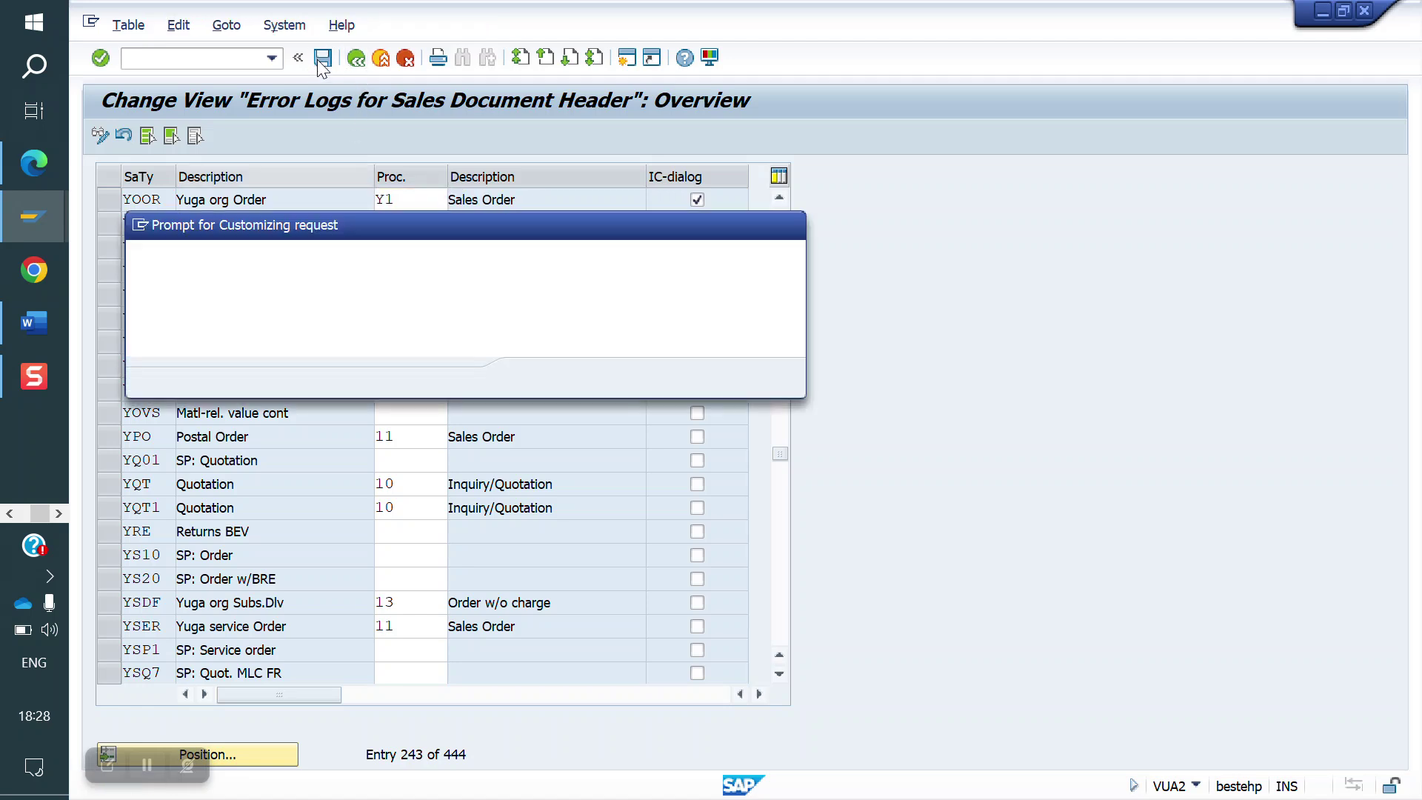
click(535, 378)
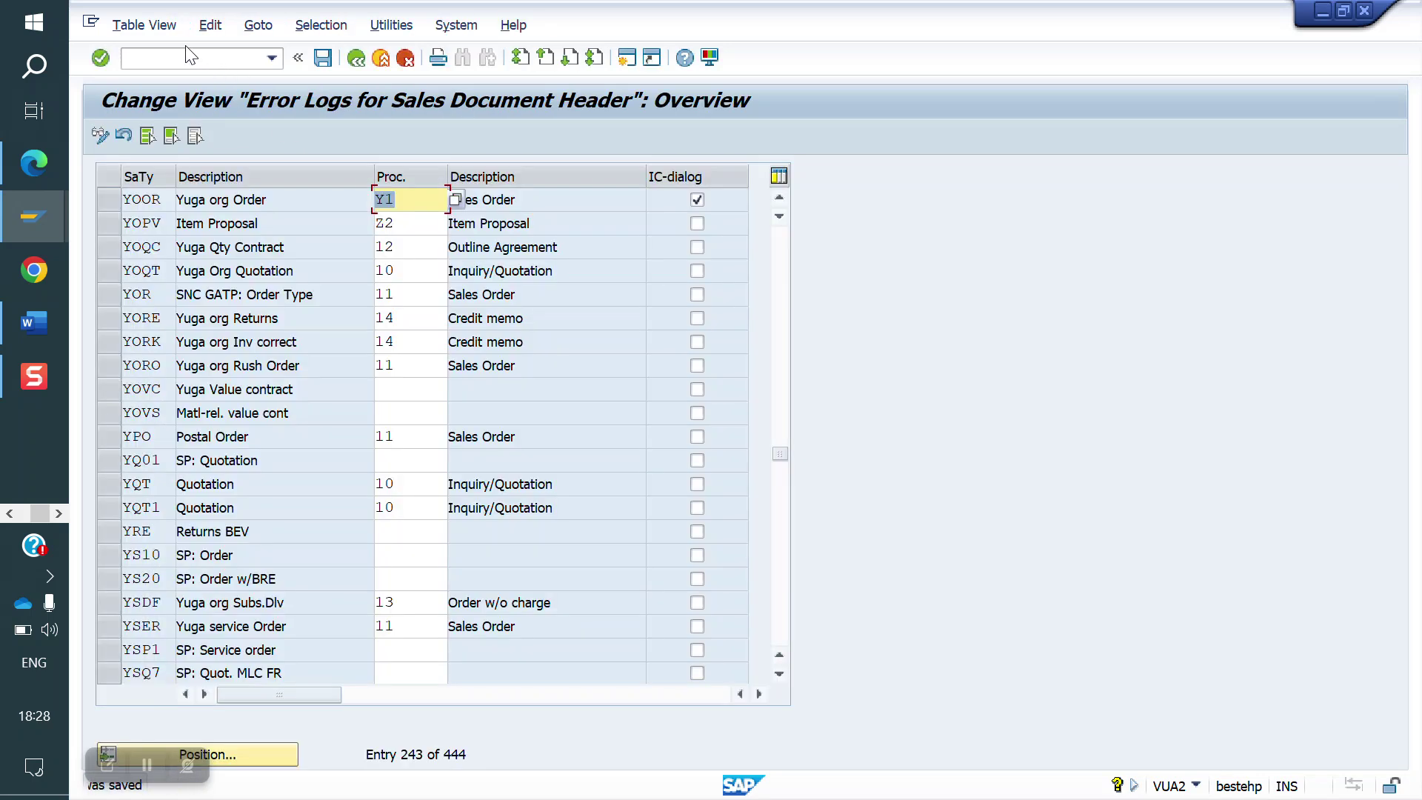
click(155, 60)
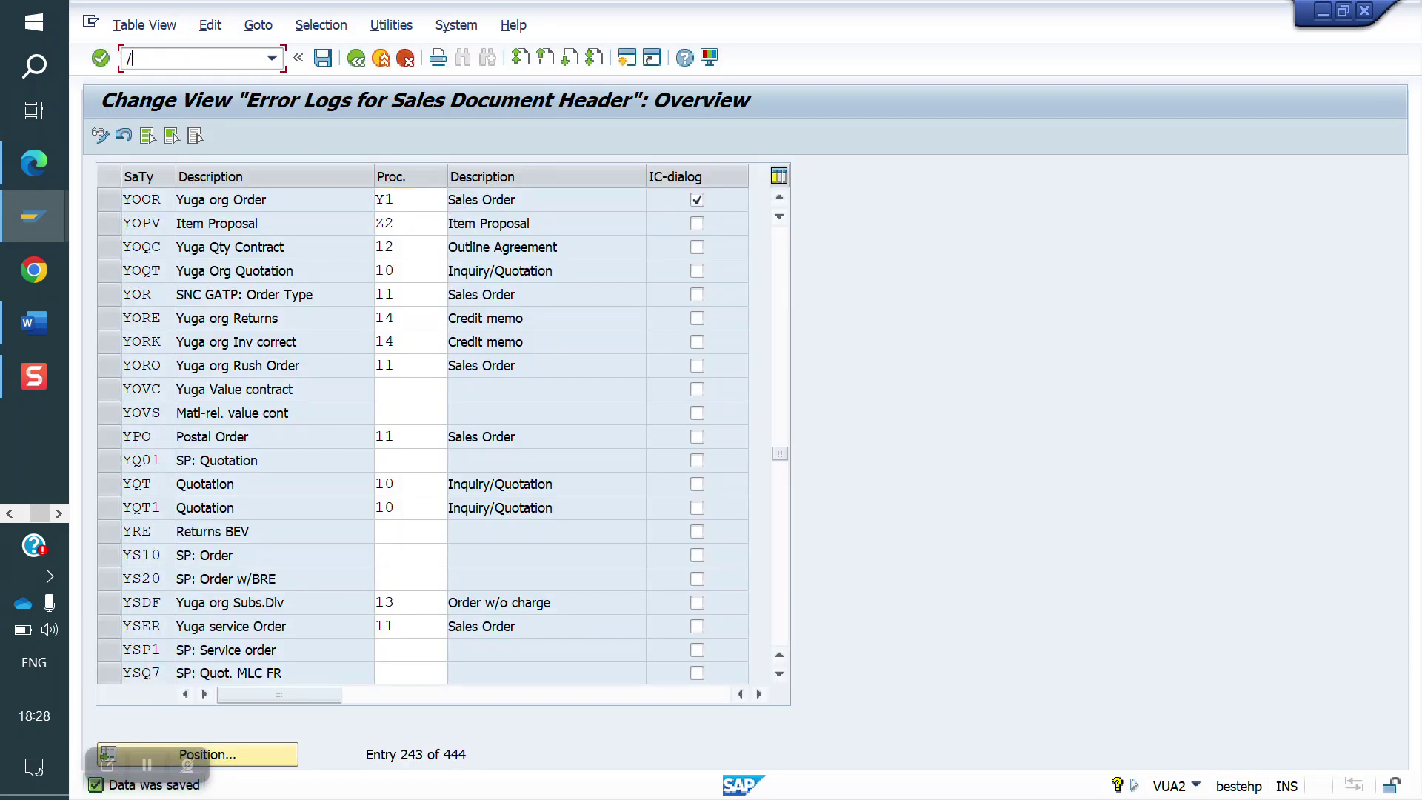
key(Return)
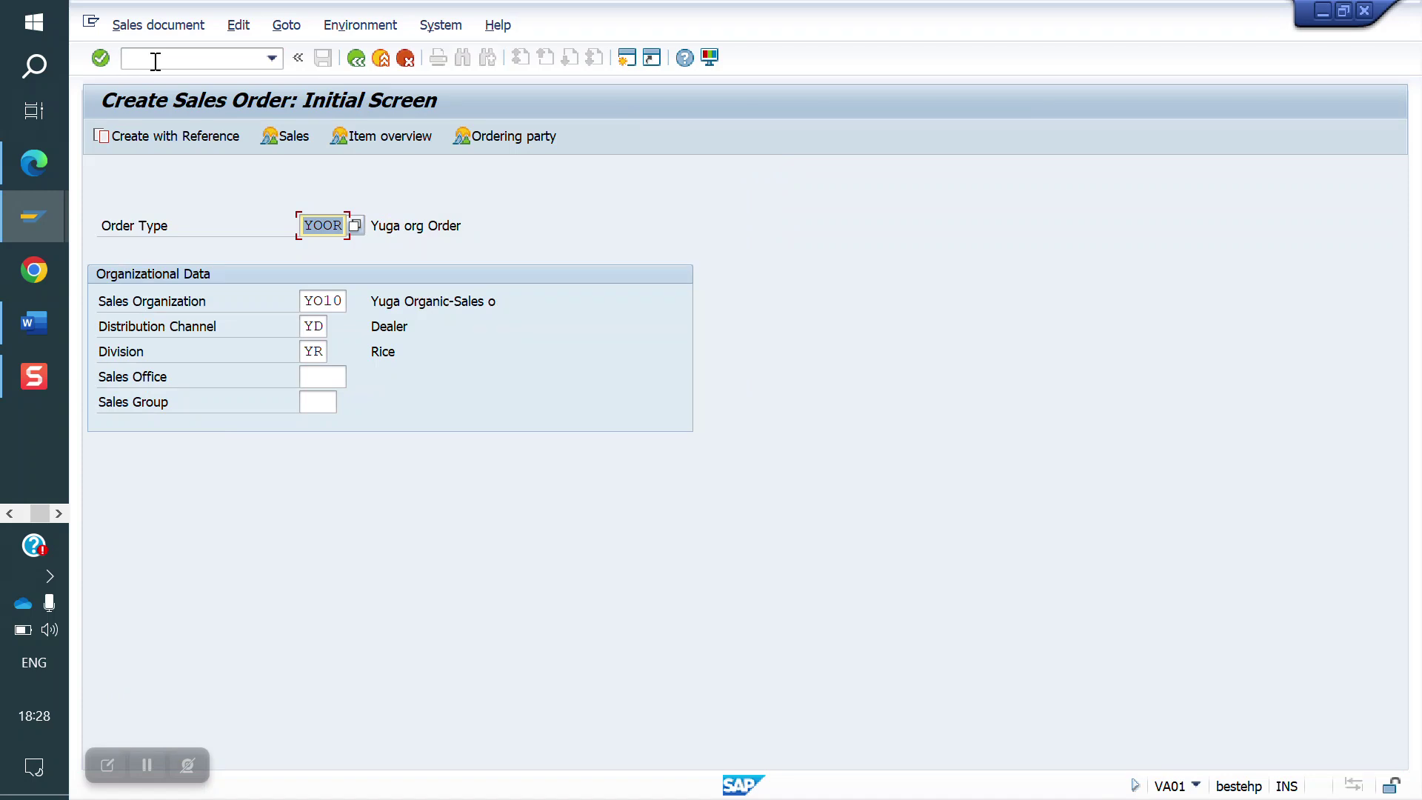
- Enter a YOOR order with sold-to party, PO number and material 50065560, quantity 1
key(Return)
key(Down)
key(Return)
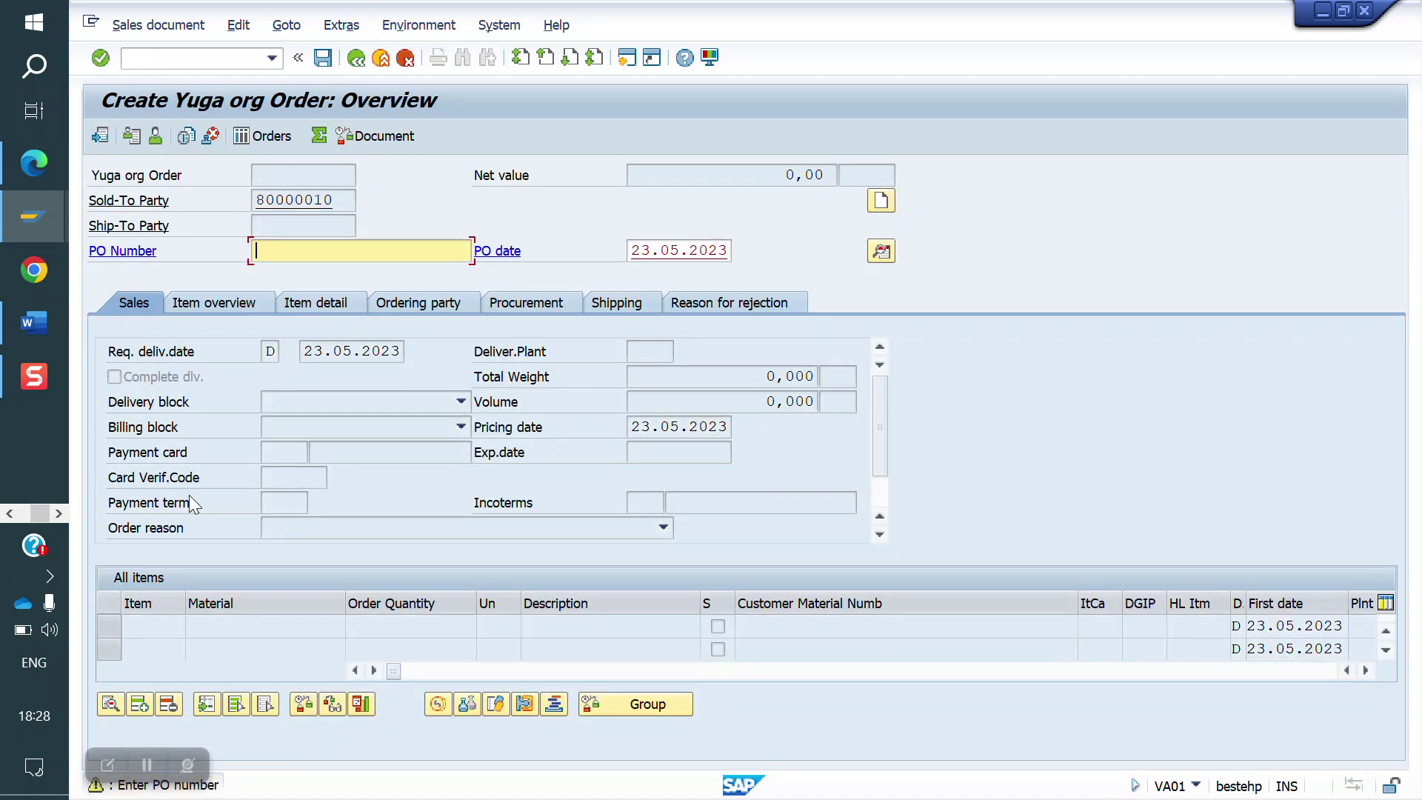
click(394, 248)
key(Down)
key(Return)
key(Return)
key(Down)
key(Return)
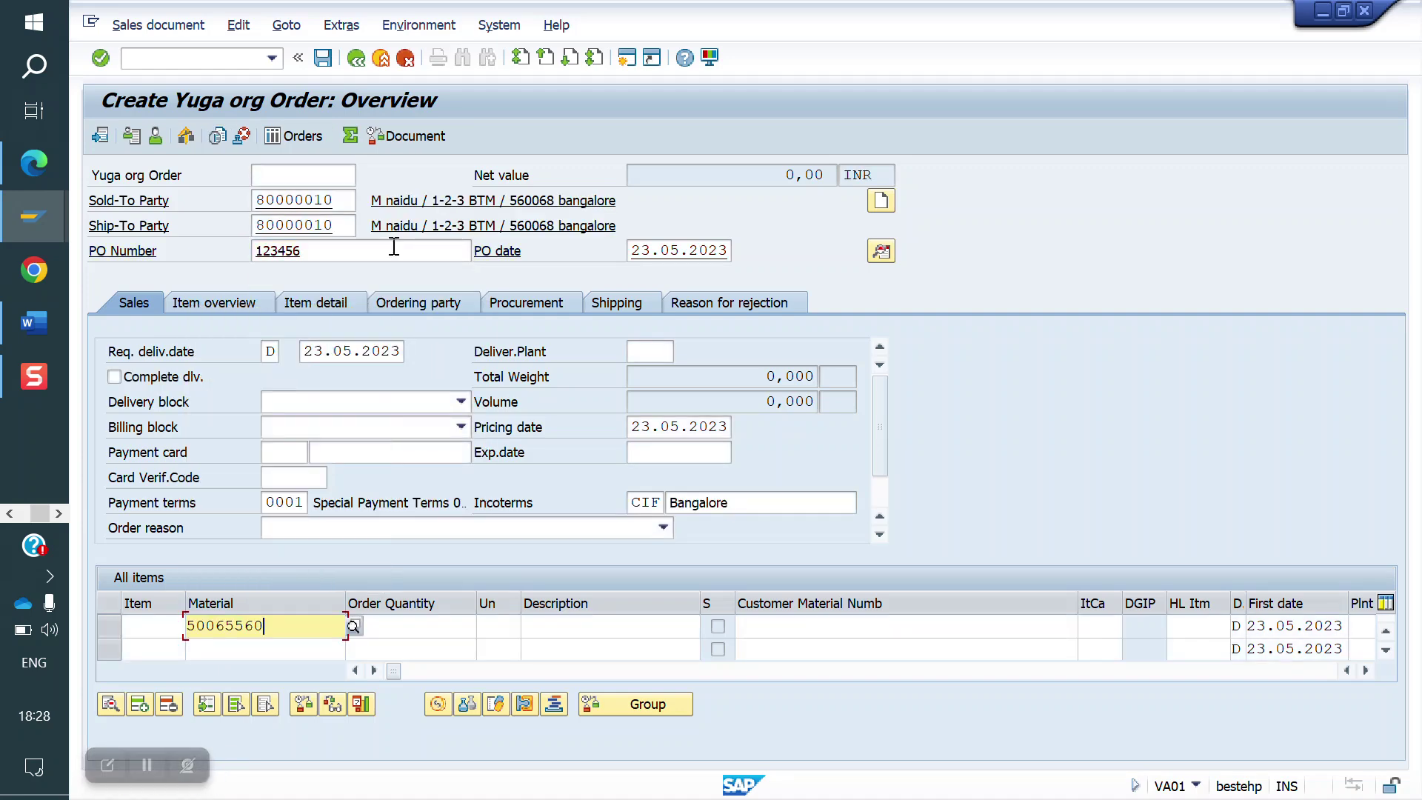
key(Return)
text(1)
key(Return)
key(Return)
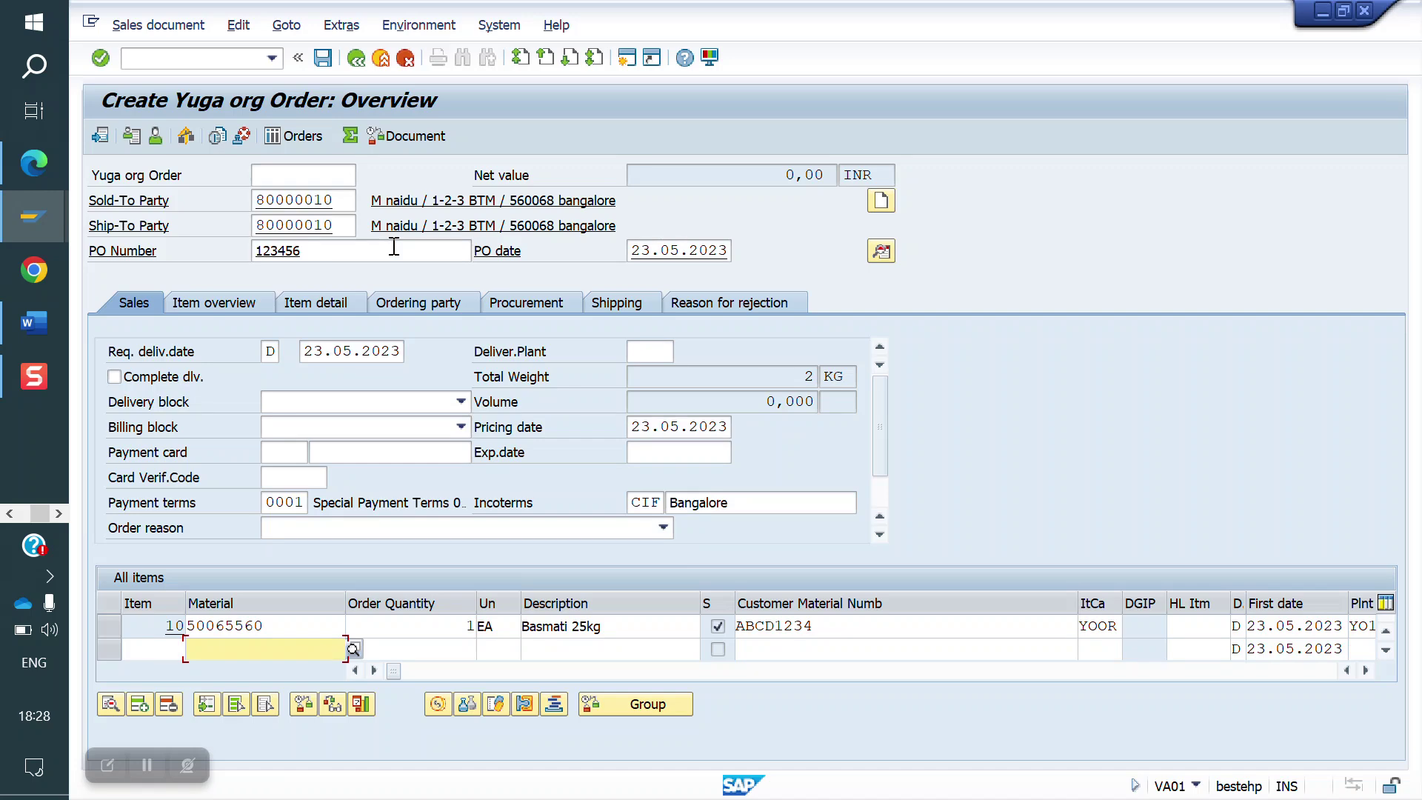
- Delete the PO number and display the order's incompletion log
double_click(345, 251)
key(BackSpace)
key(Escape)
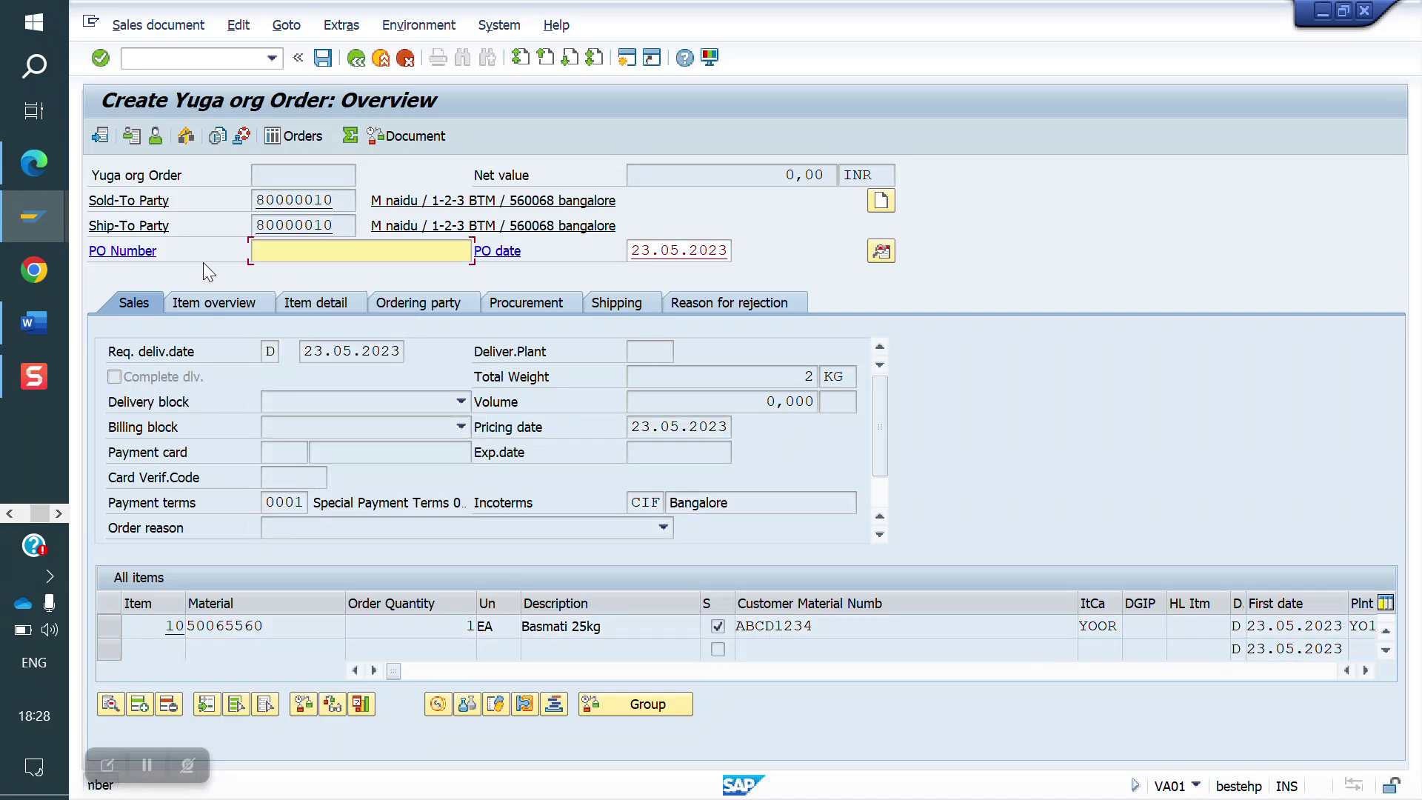
click(240, 26)
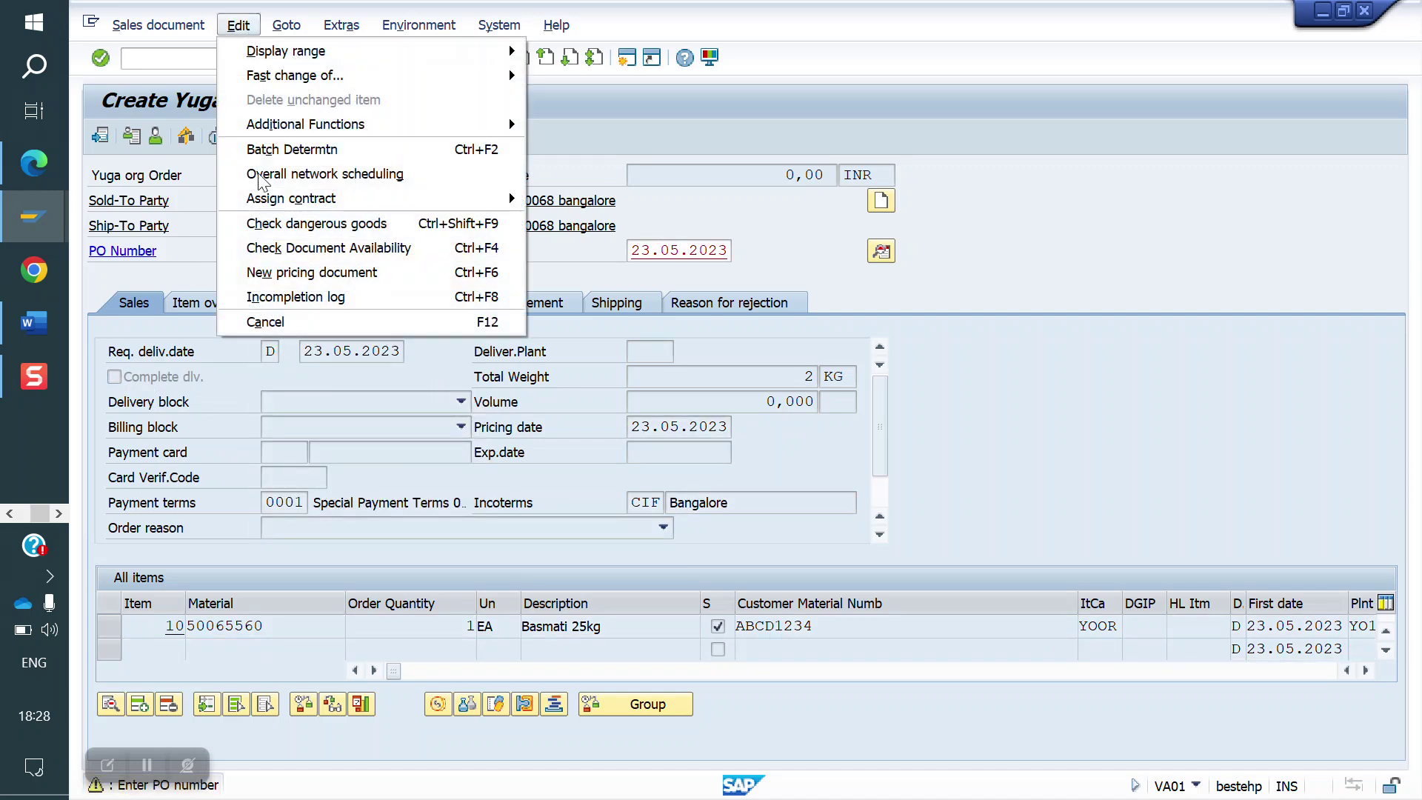
click(313, 296)
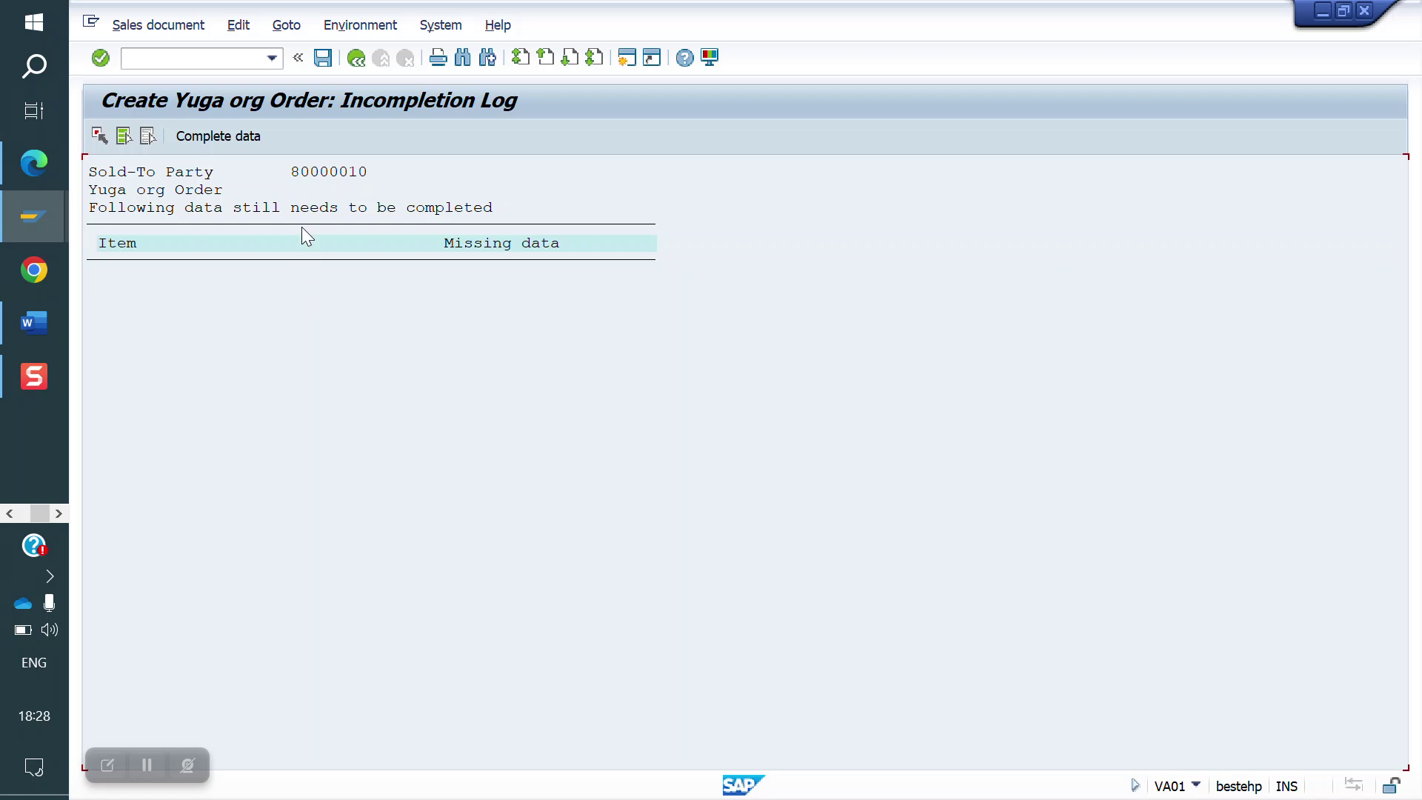
- Attempt to save the incomplete order, then switch to customizing with /nspro
click(324, 58)
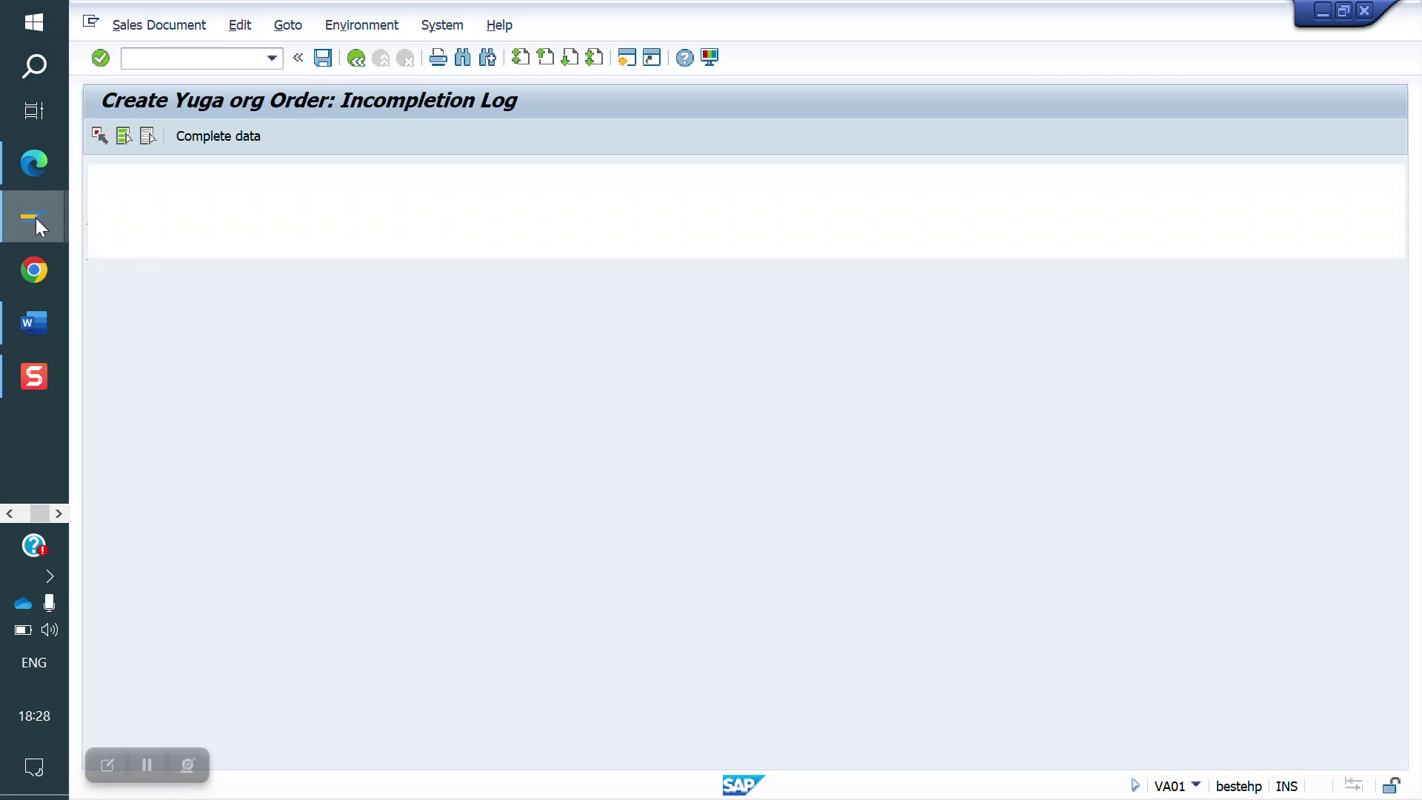
mouse_move(36, 218)
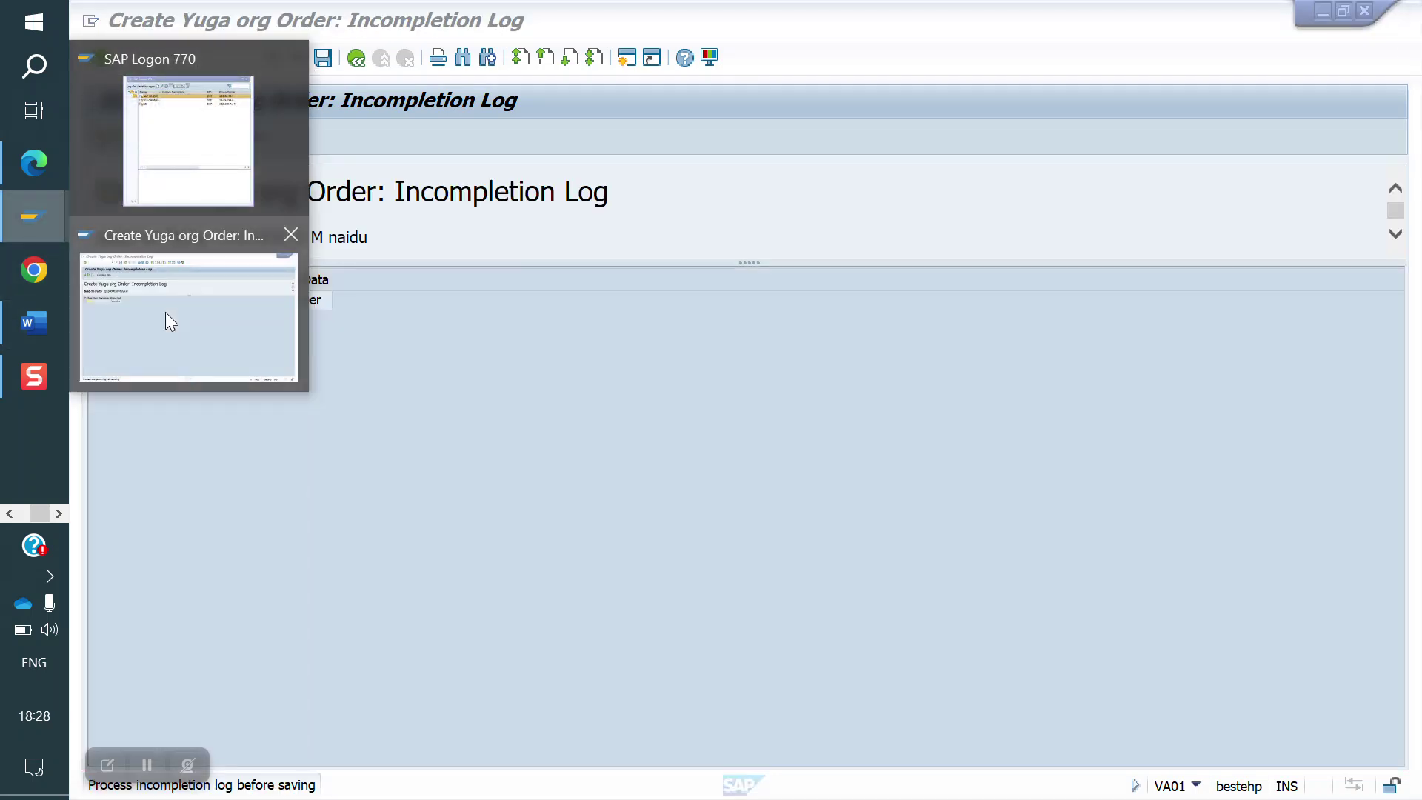
click(166, 312)
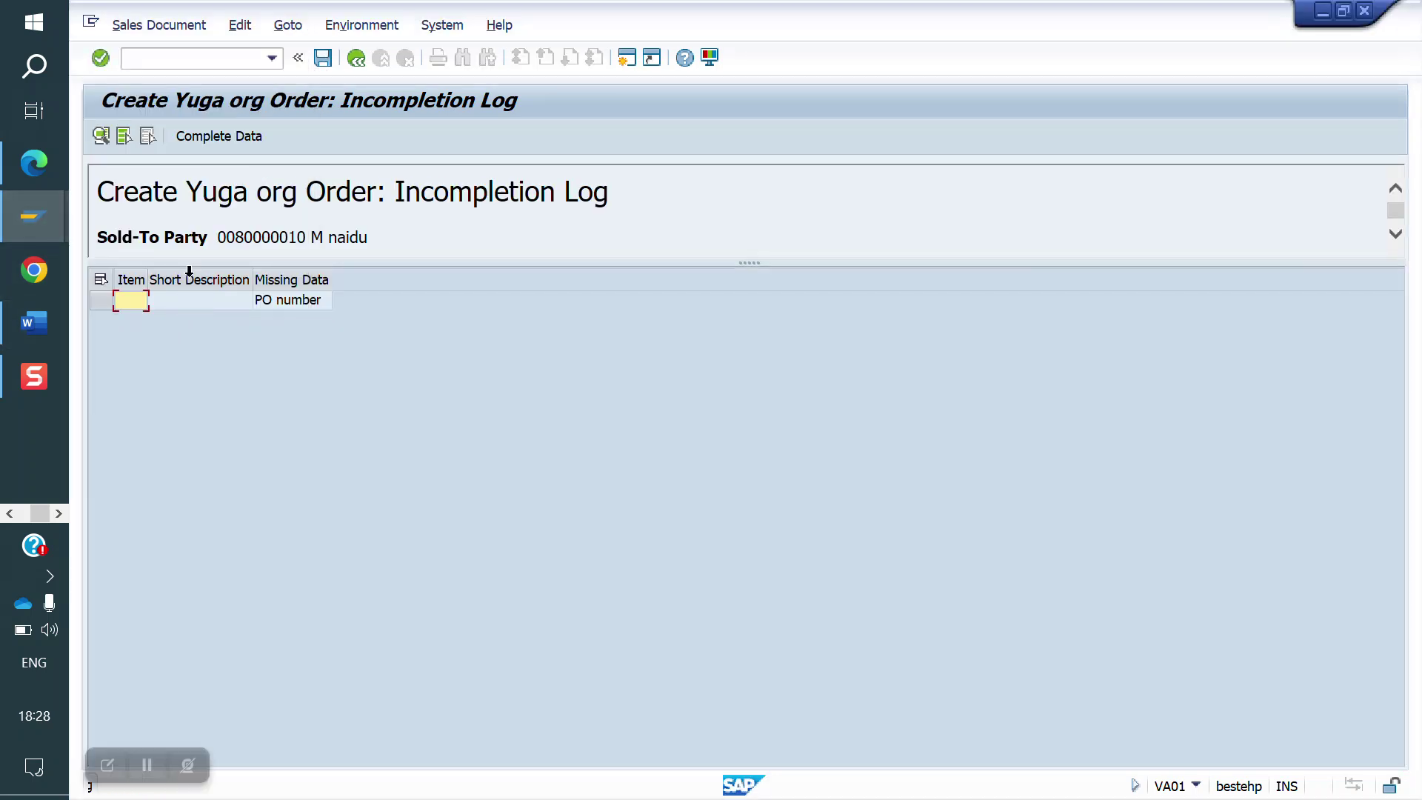
click(198, 59)
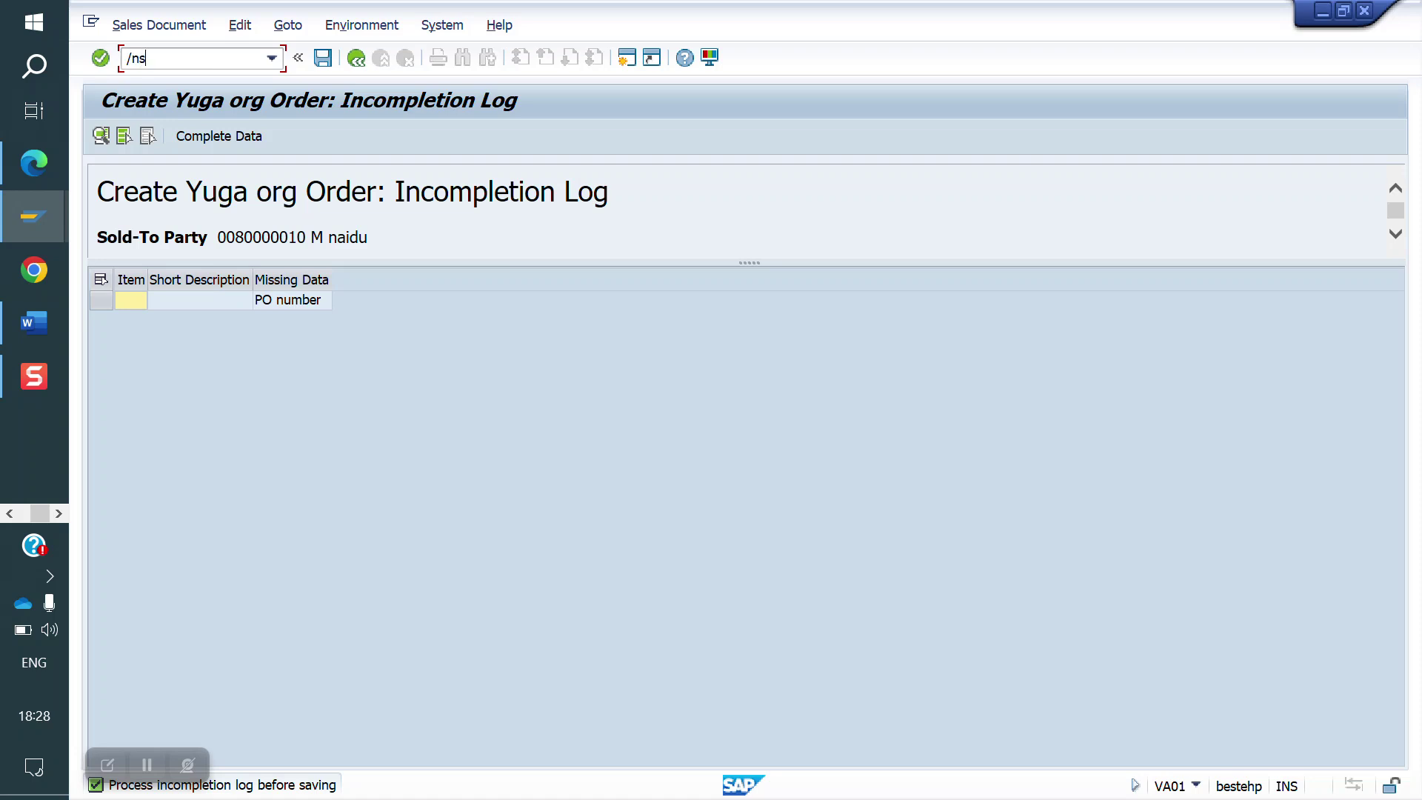
text(/nspro)
key(Return)
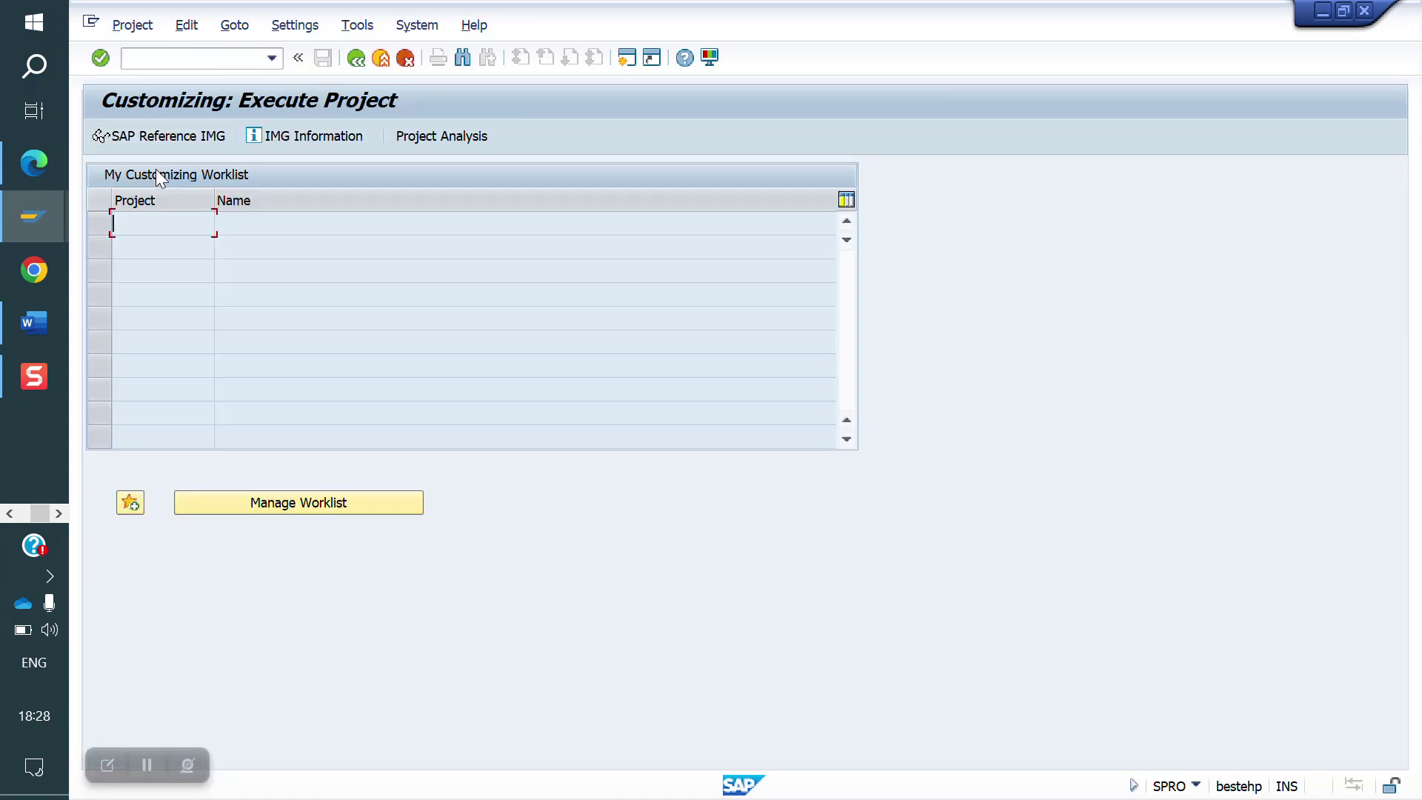
- Navigate to Define Incompleteness Procedures and show group B Sales - Item procedures
click(144, 140)
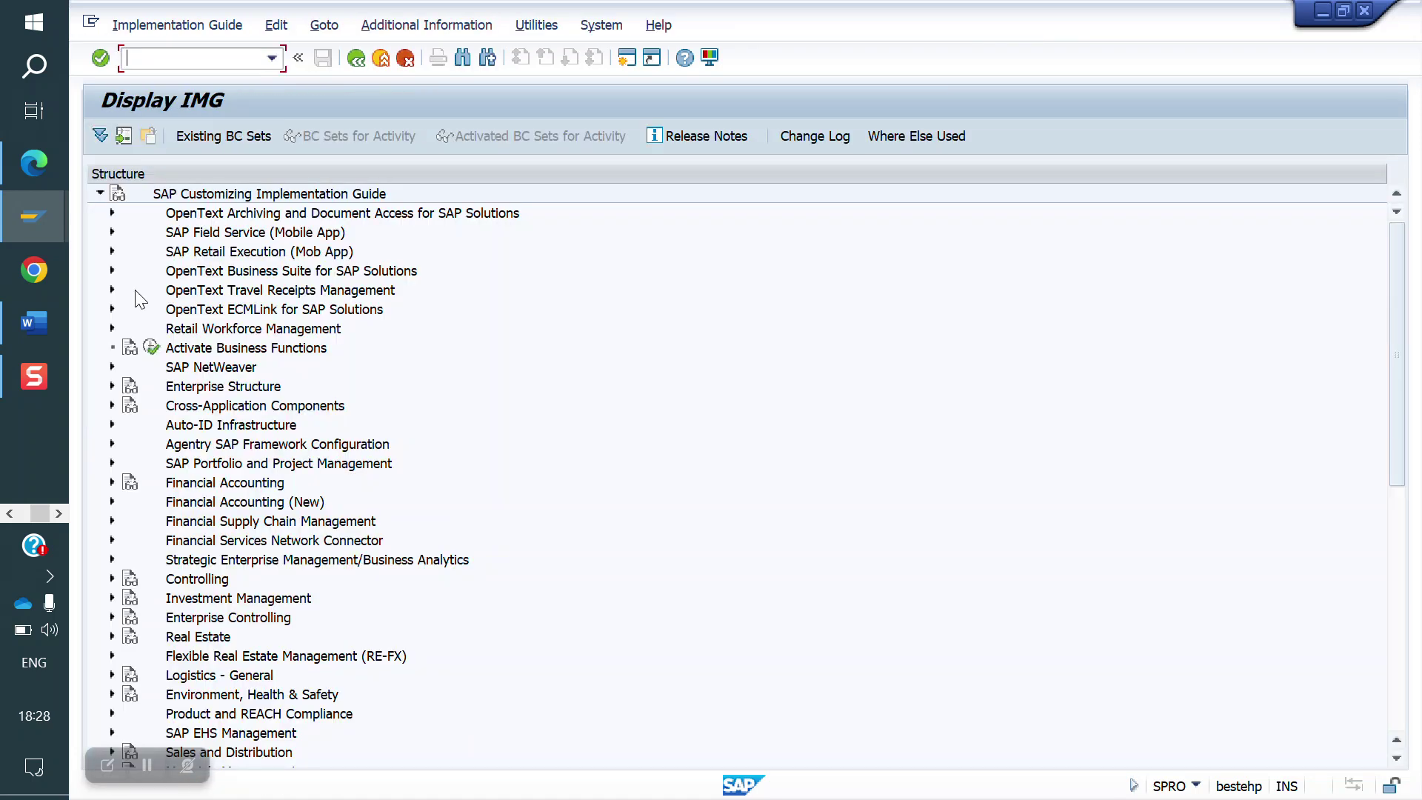
scroll(164, 578, down, 2)
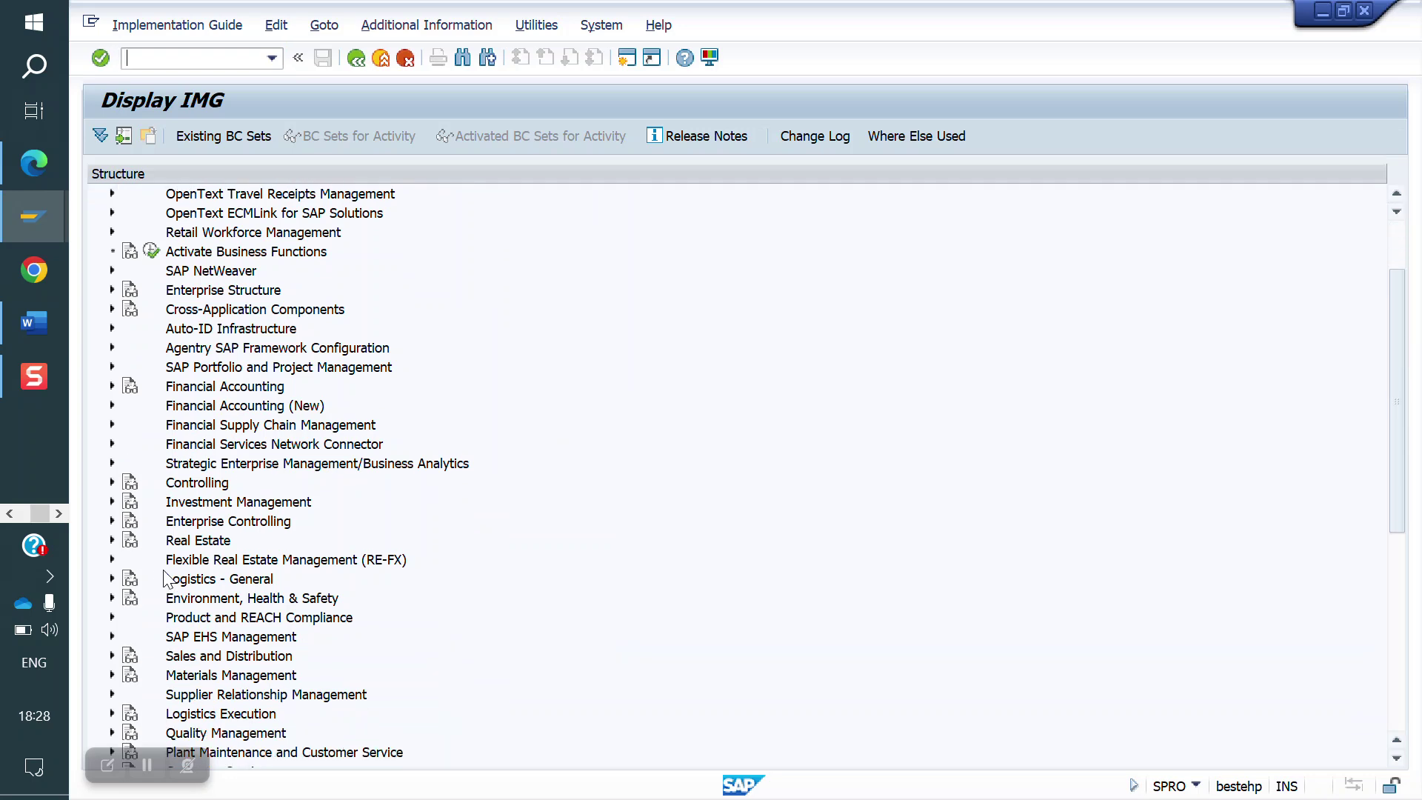
click(112, 659)
click(124, 388)
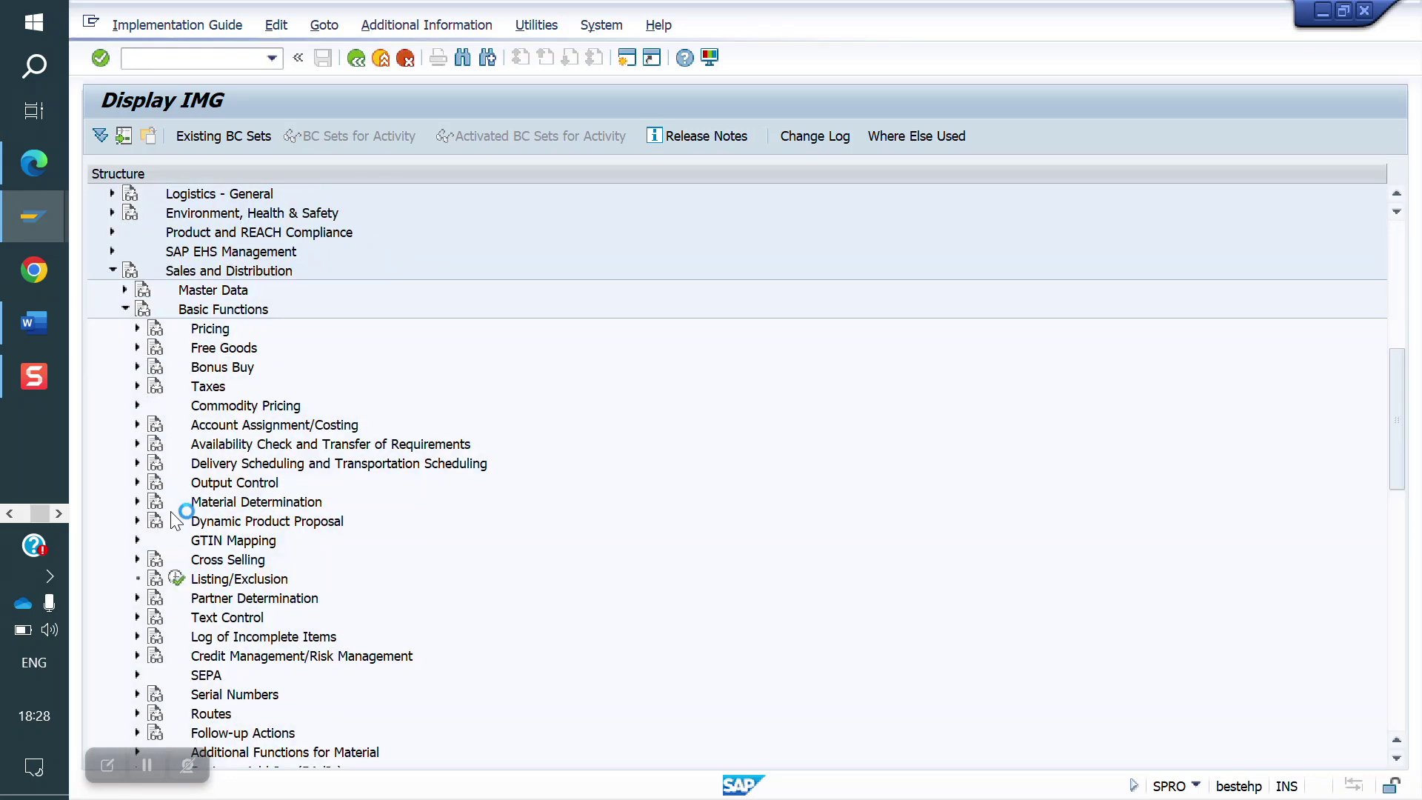
click(138, 638)
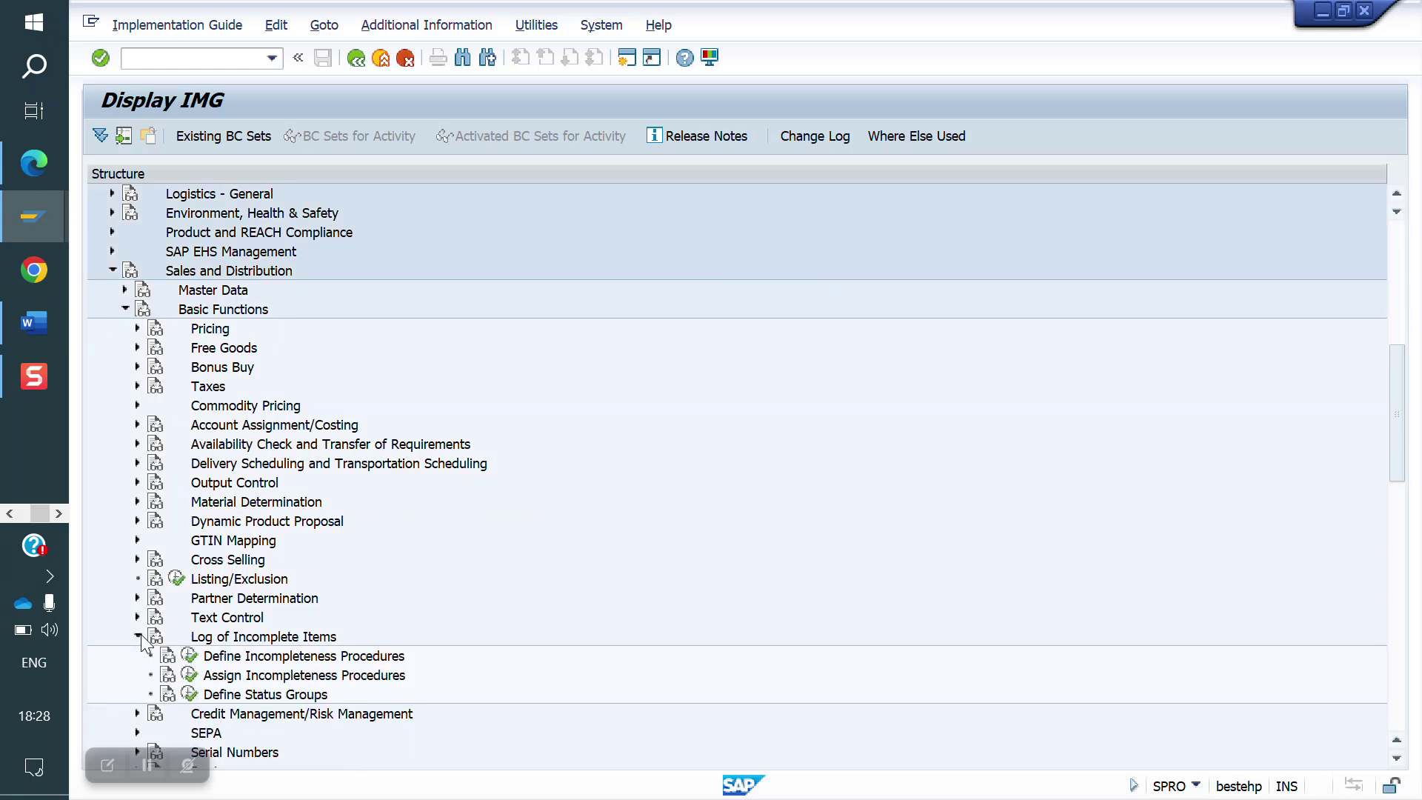
click(190, 694)
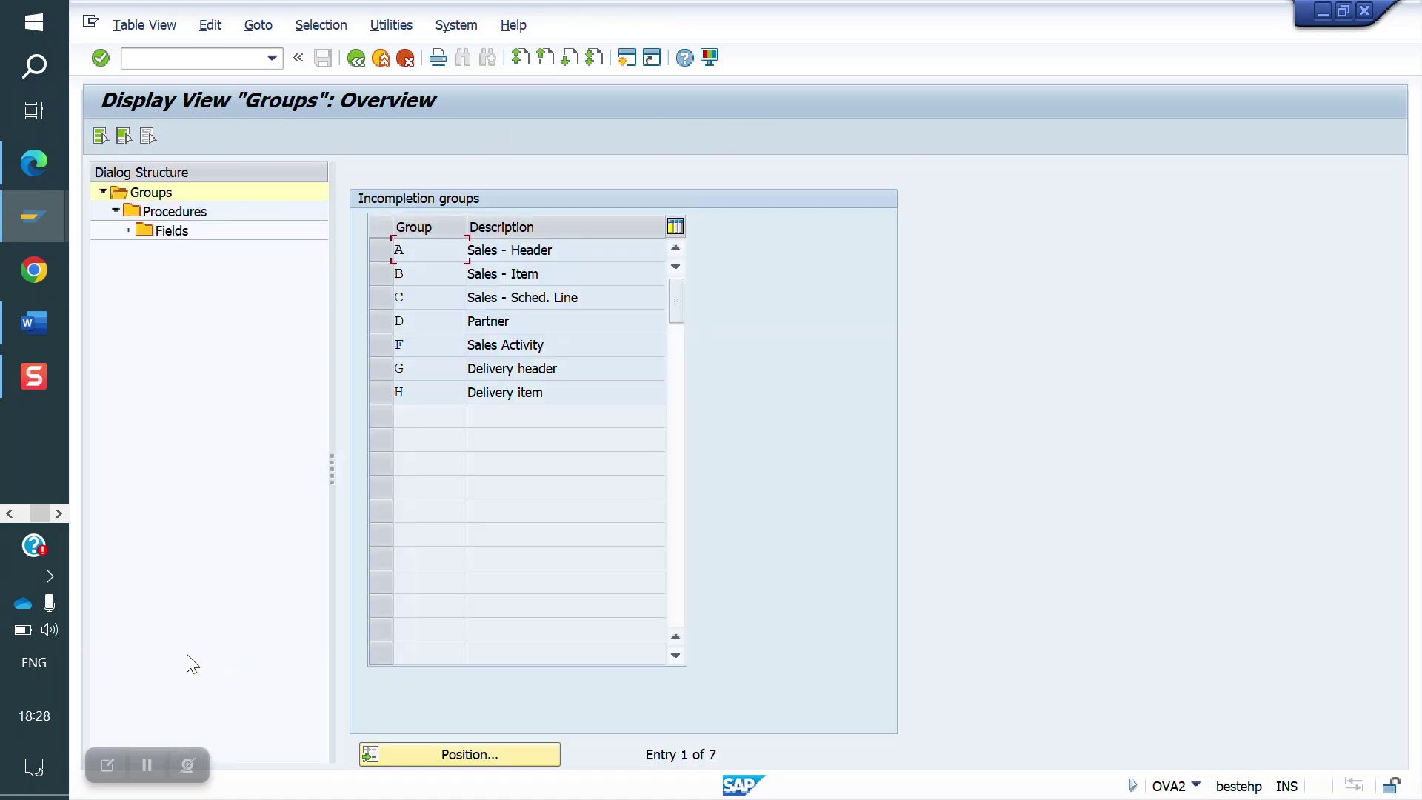
click(379, 274)
double_click(178, 213)
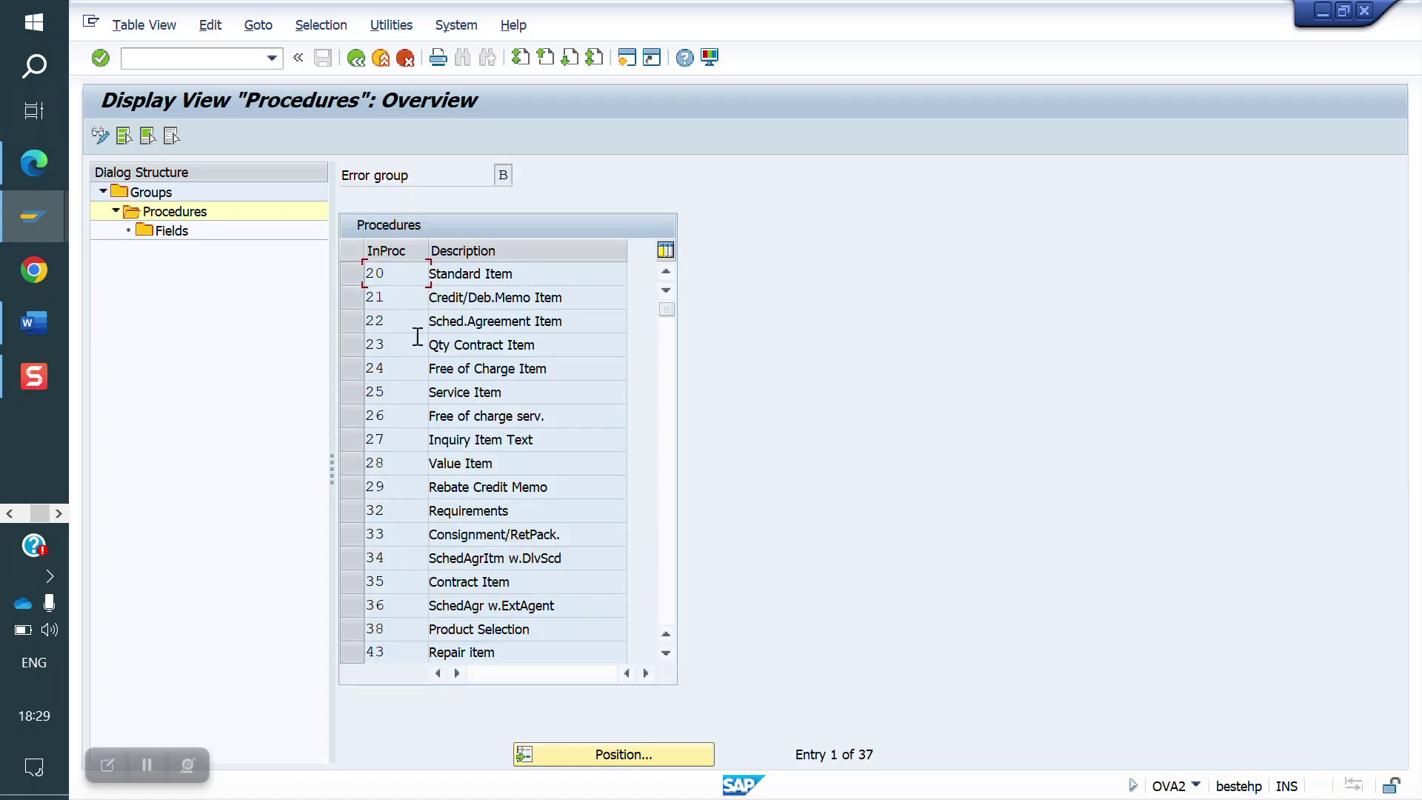
- Copy procedure 20 Standard Item as Y2 with all 15 fields and open its field list
click(349, 272)
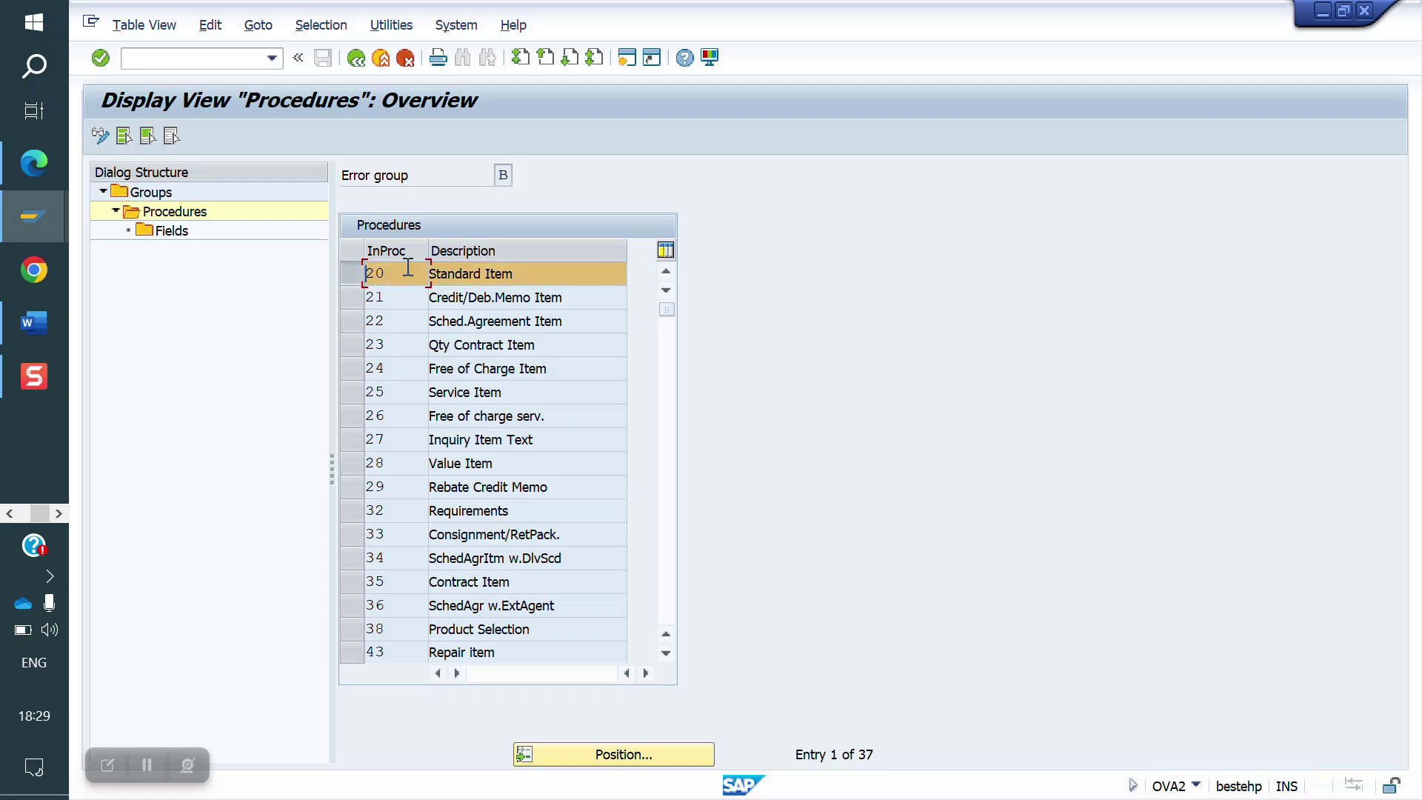
click(100, 137)
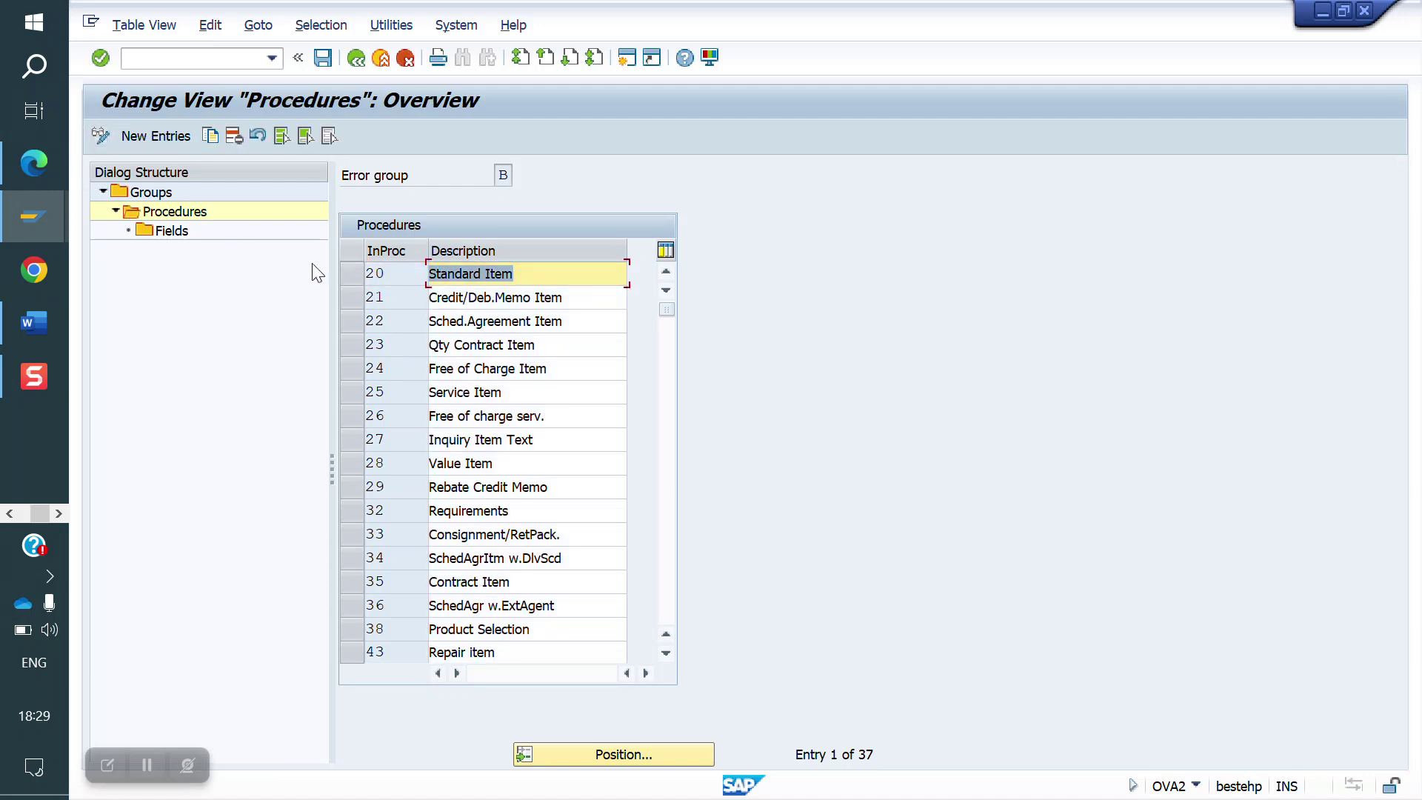
click(357, 272)
click(207, 130)
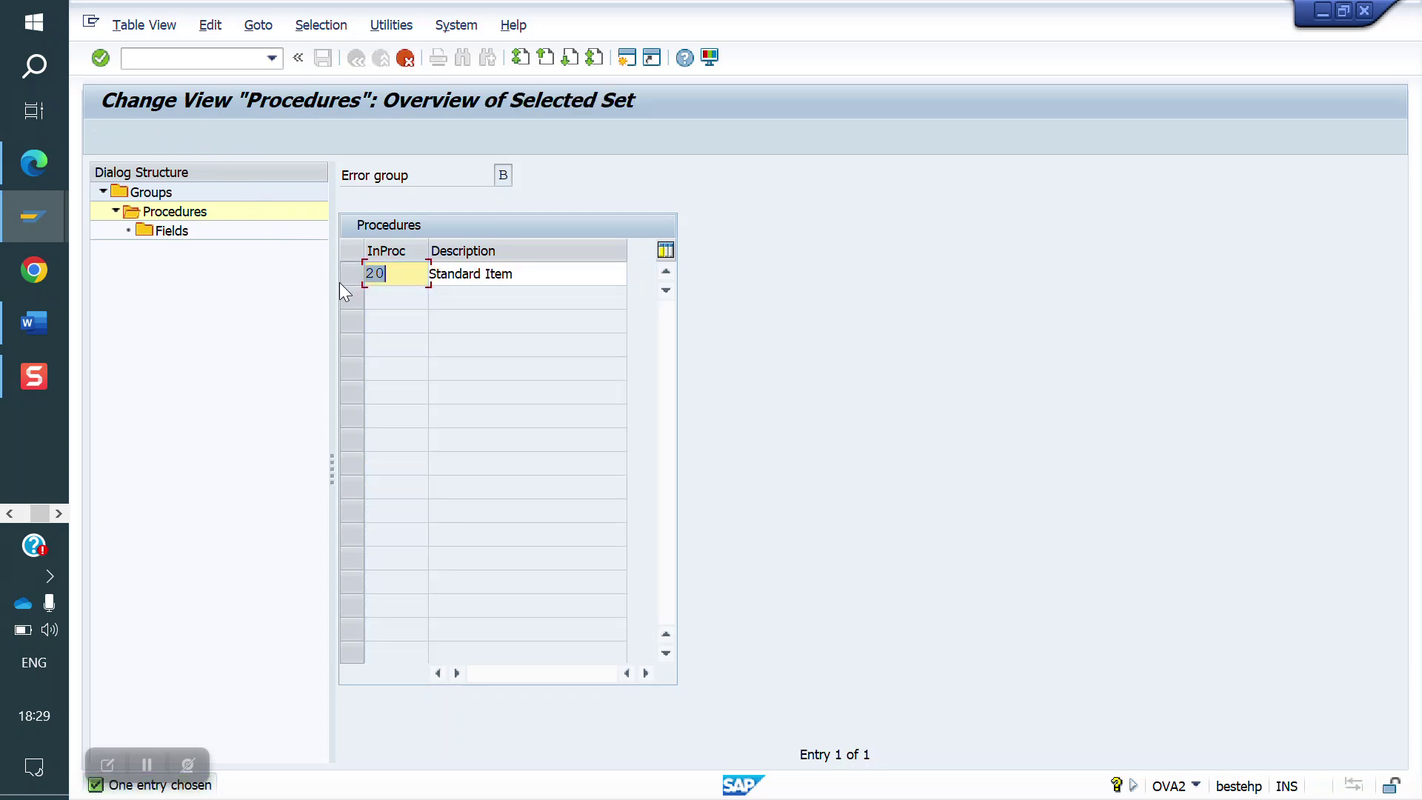
text(Y2)
key(Return)
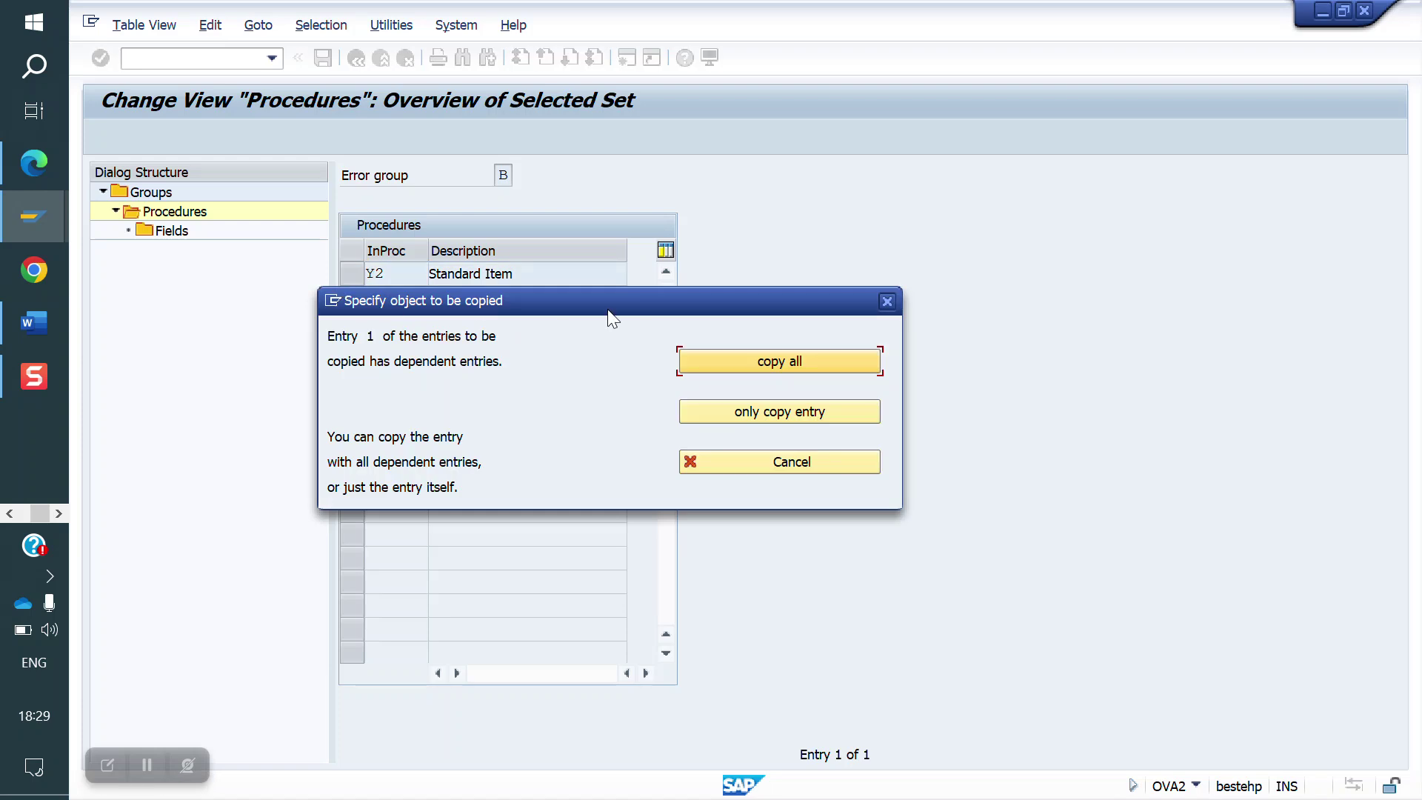
click(778, 361)
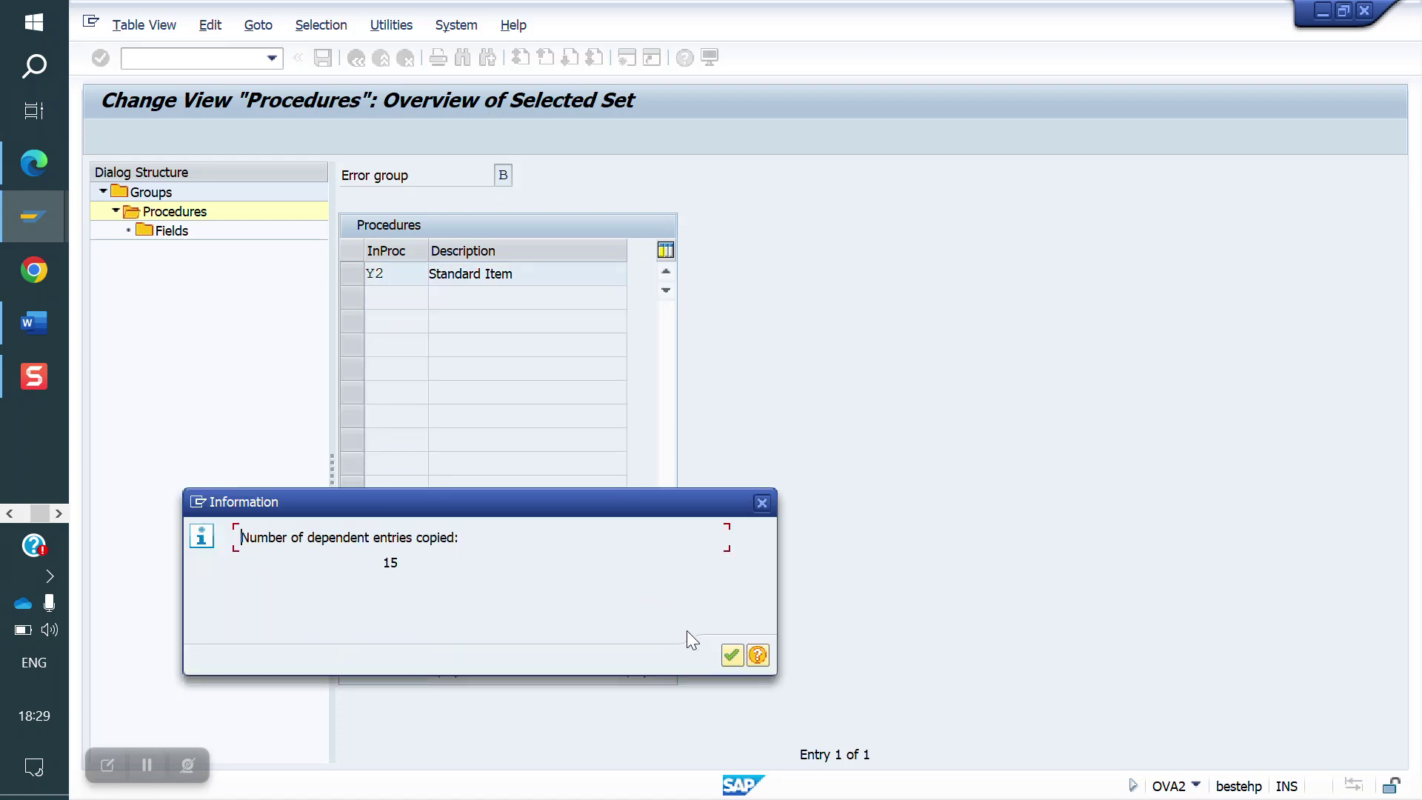
click(731, 655)
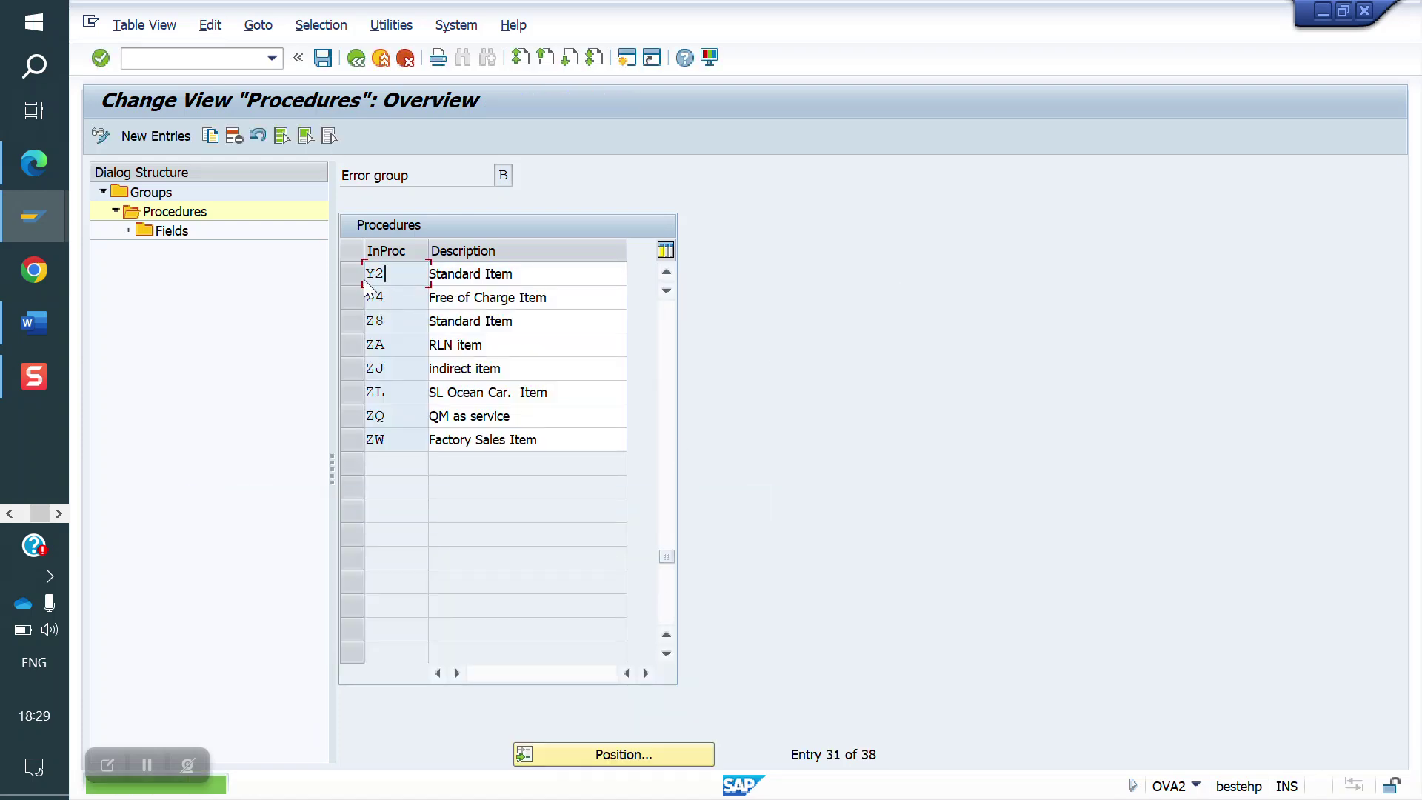
click(357, 273)
double_click(169, 230)
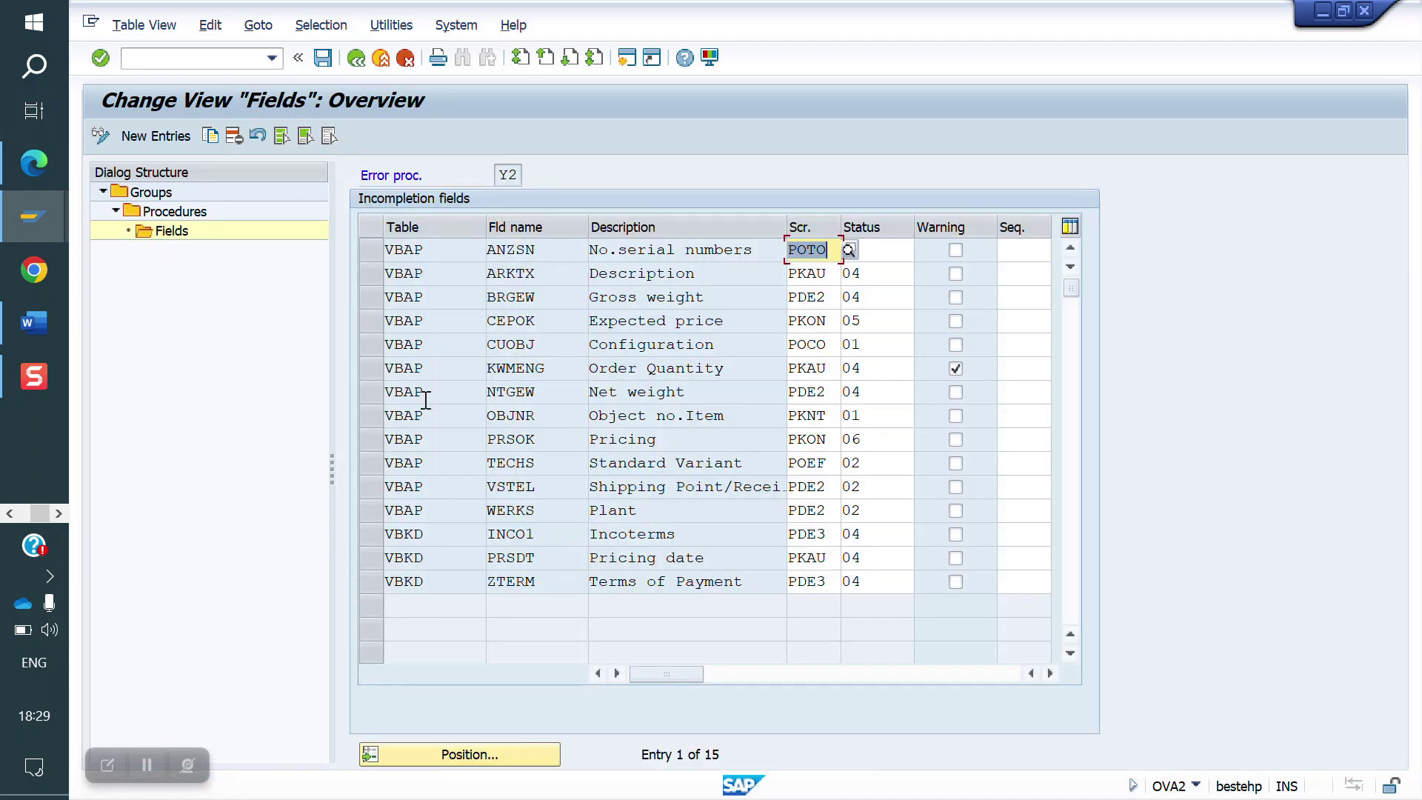
- Add field VBAP LGORT (Storage Location) to procedure Y2
click(172, 135)
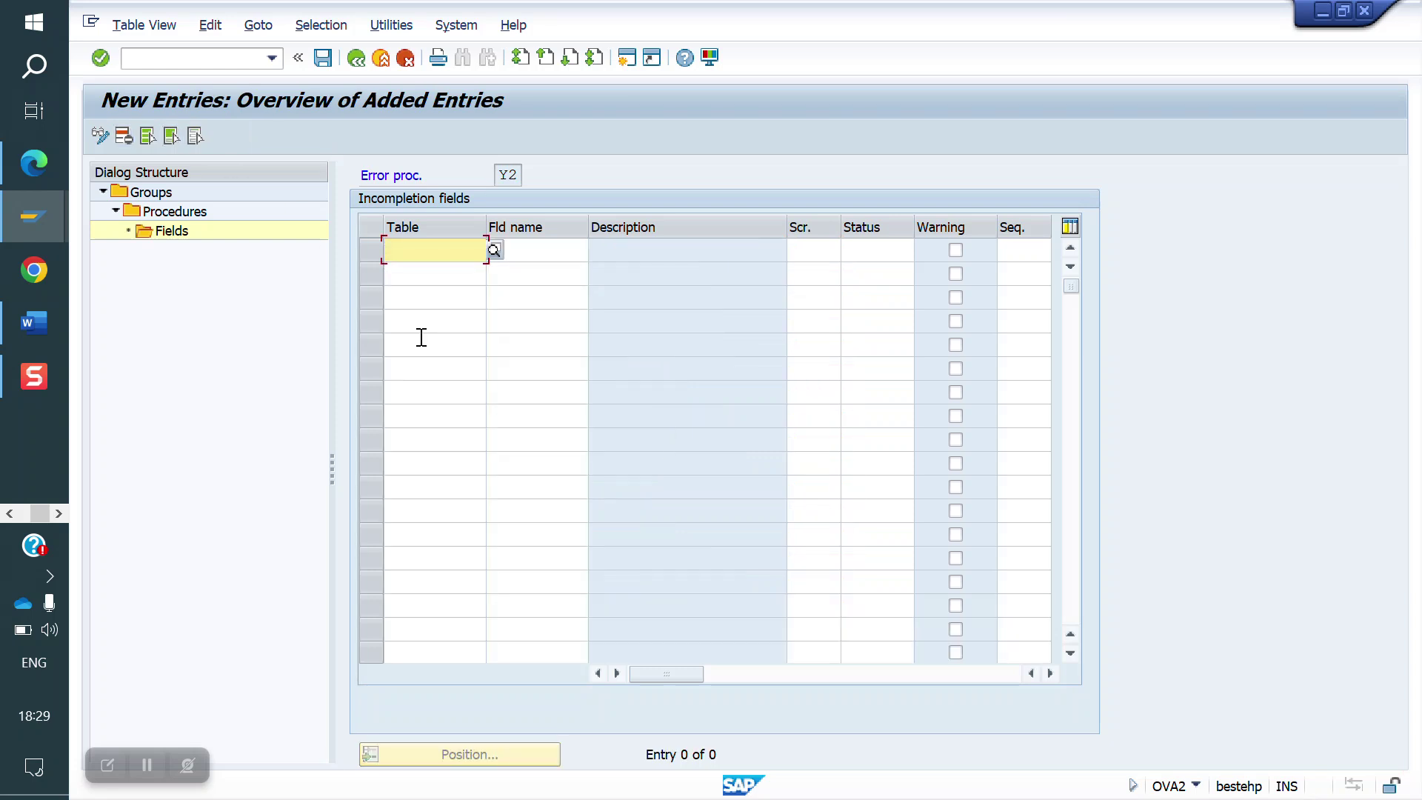
text(vbap)
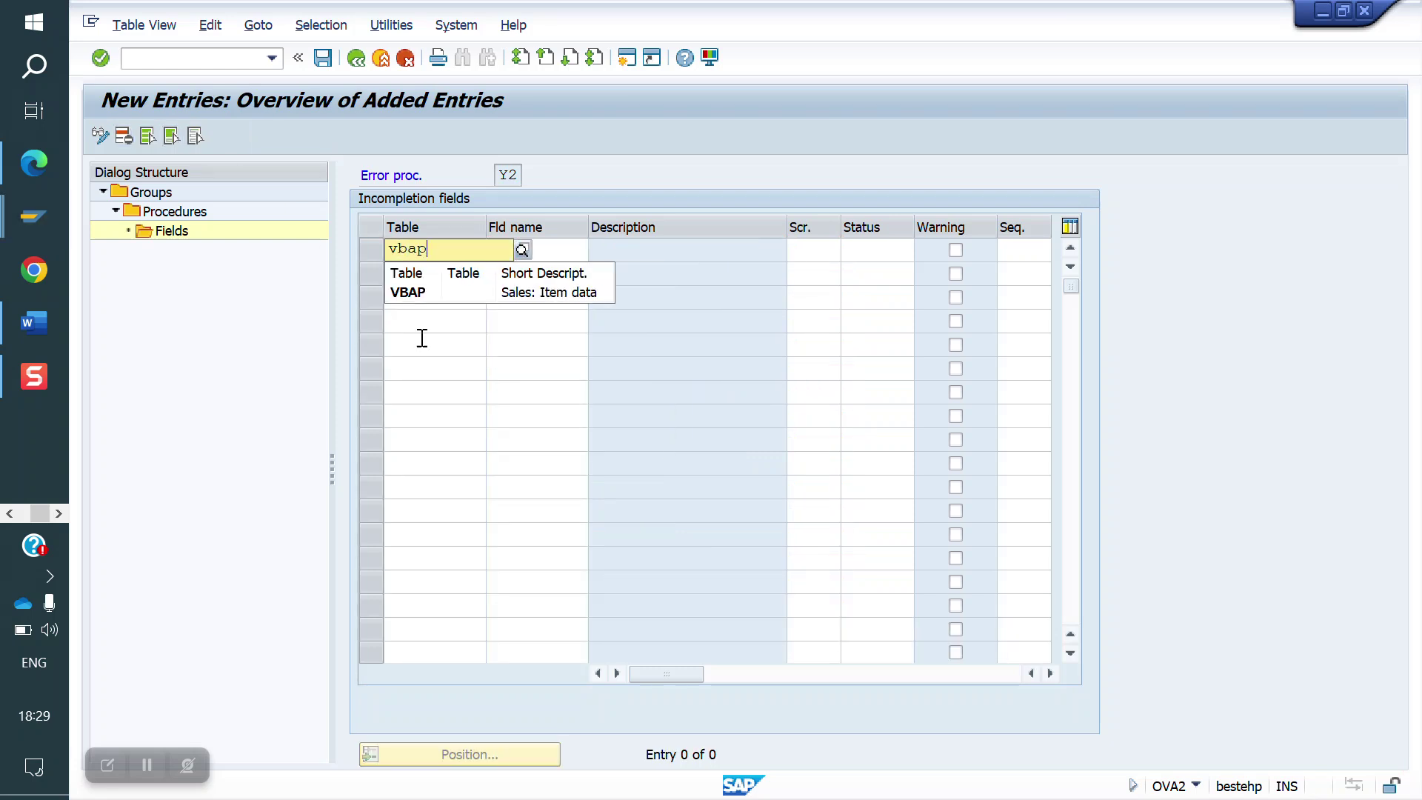
click(537, 293)
click(546, 252)
text(LGORT)
key(Return)
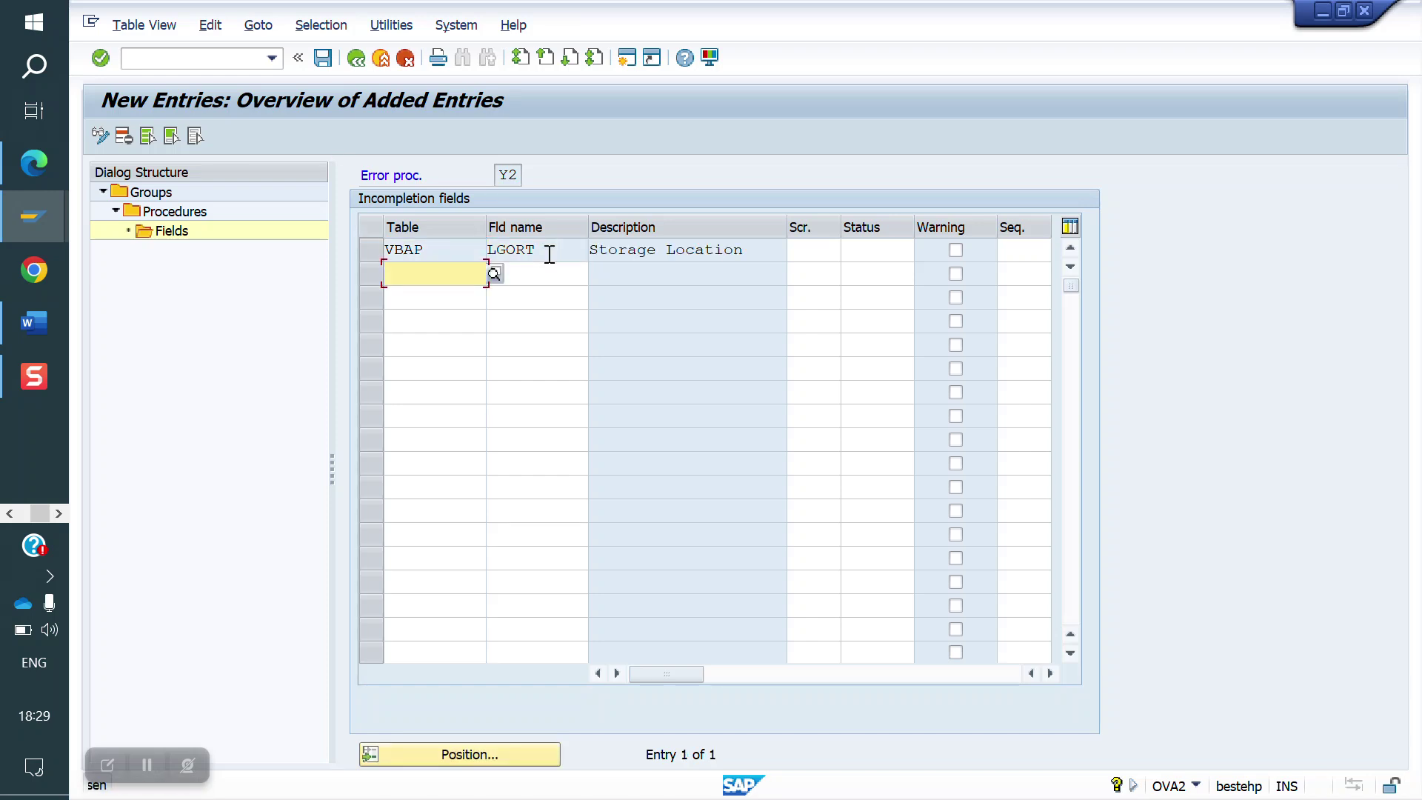
click(356, 58)
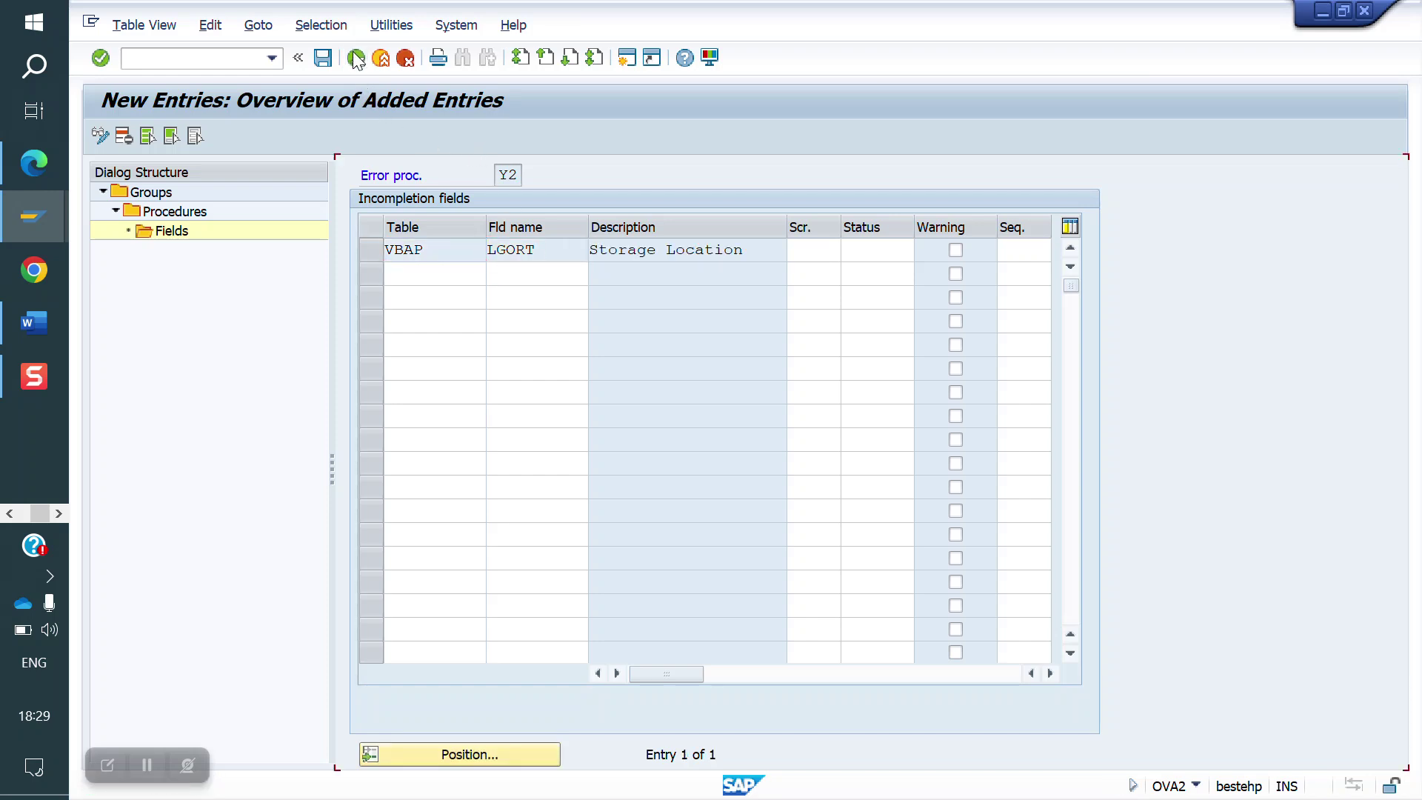
- Give Storage Location screen PDE2 Shipping, status group 04, and toggle its warning flag
click(803, 394)
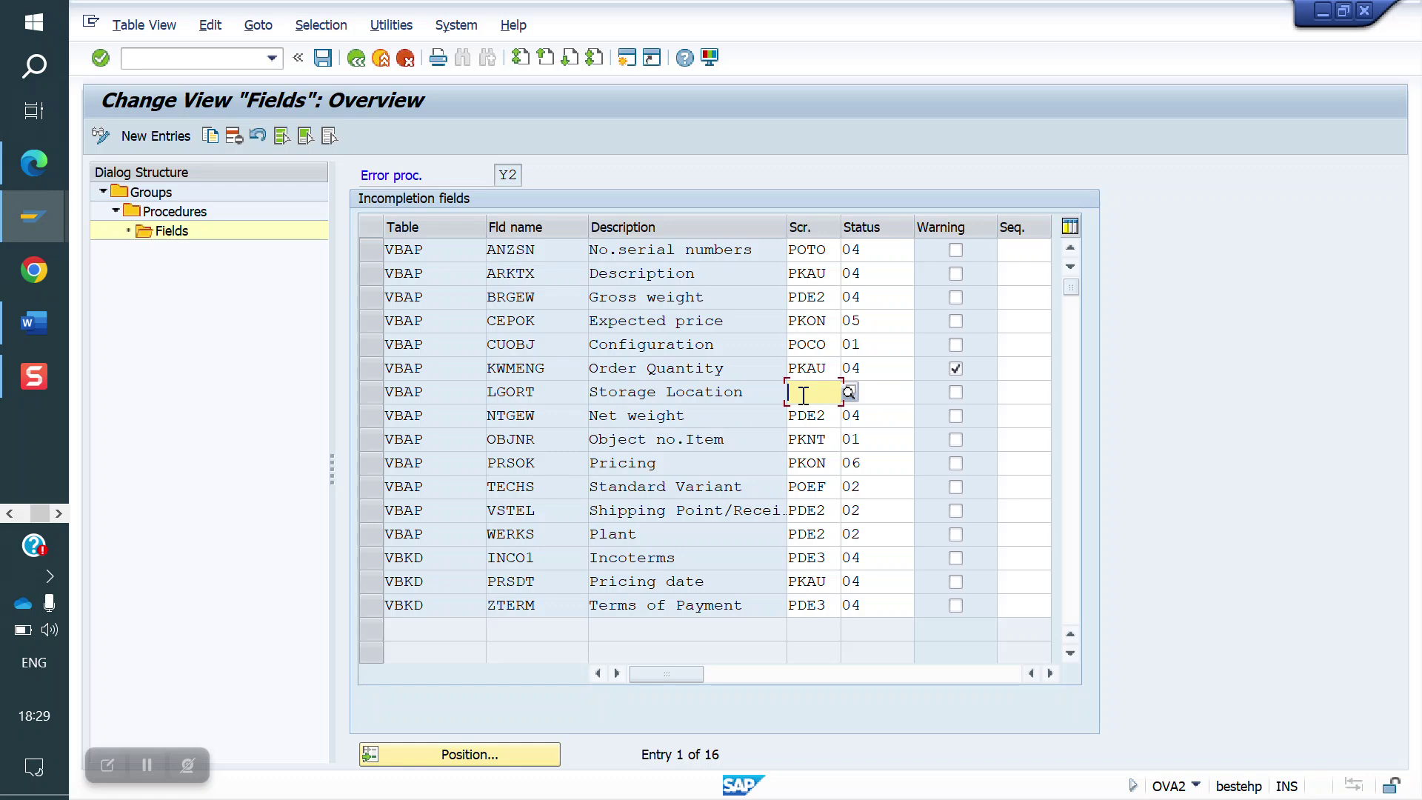
click(848, 392)
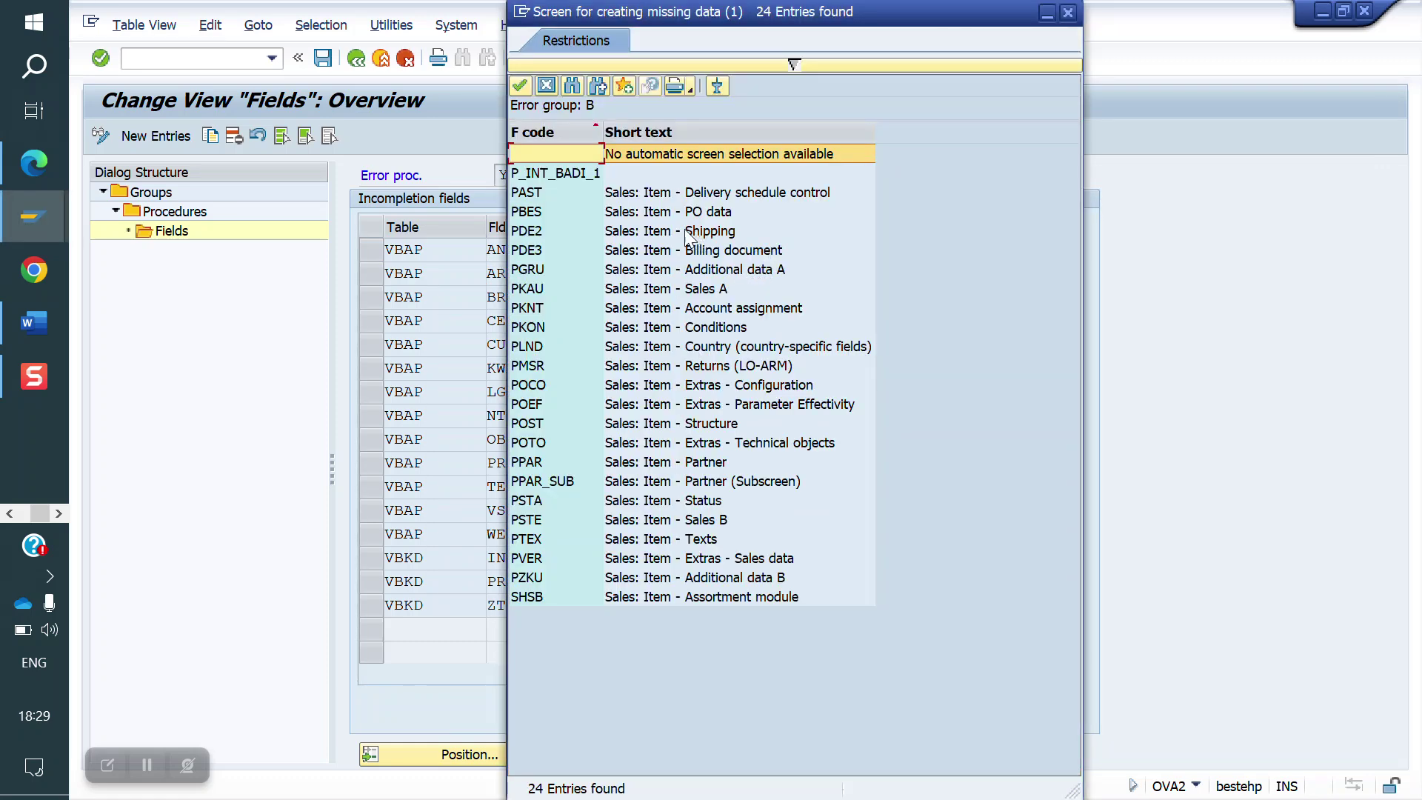
click(662, 230)
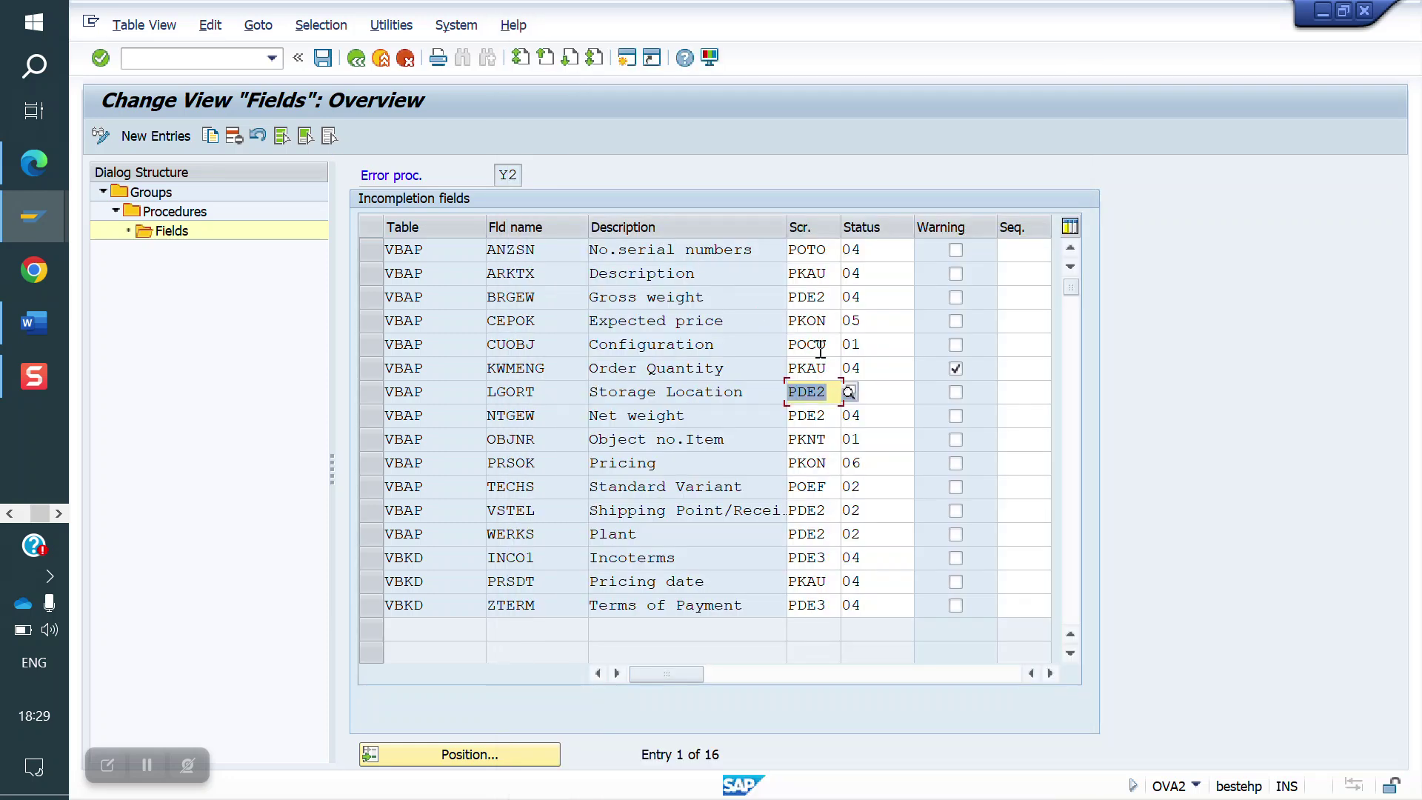
click(898, 396)
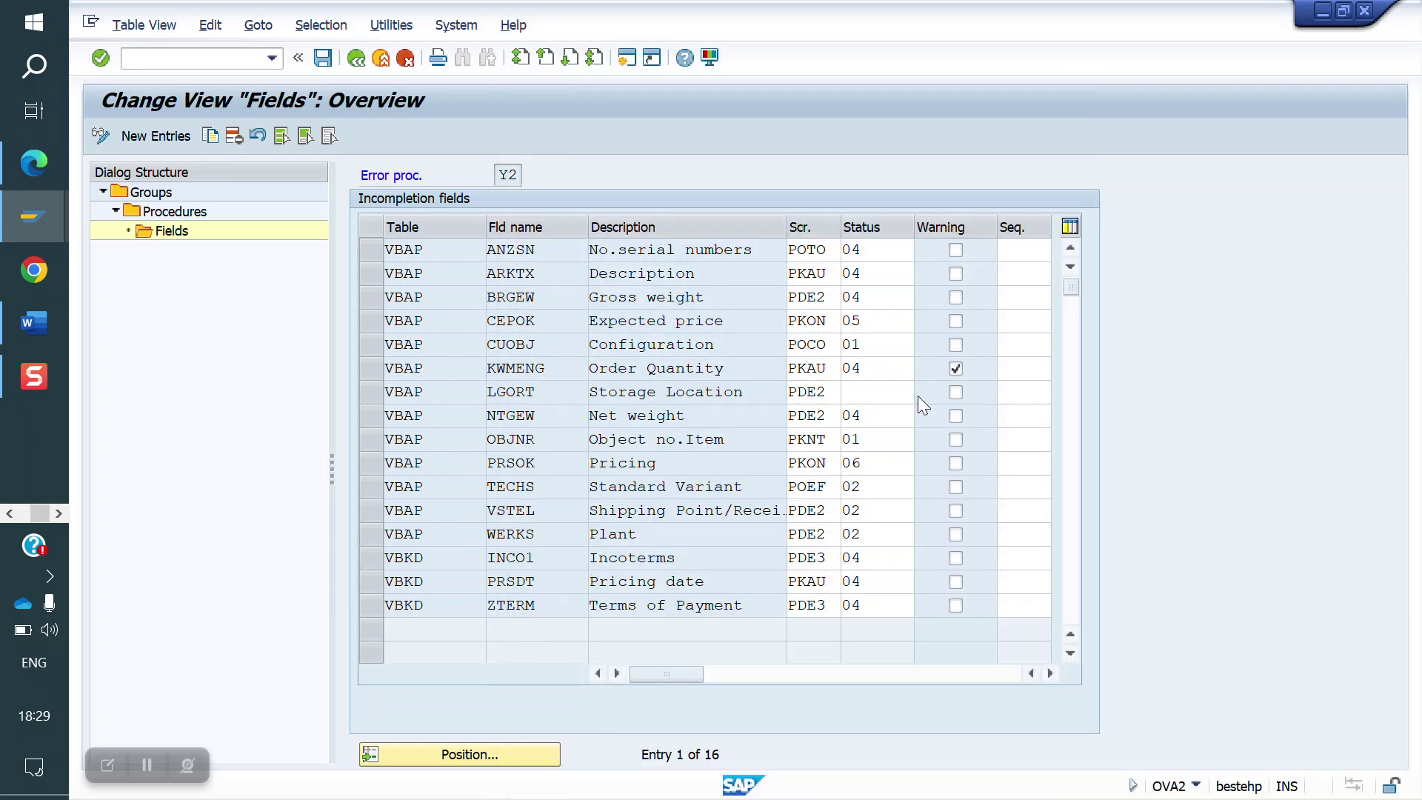
key(F4)
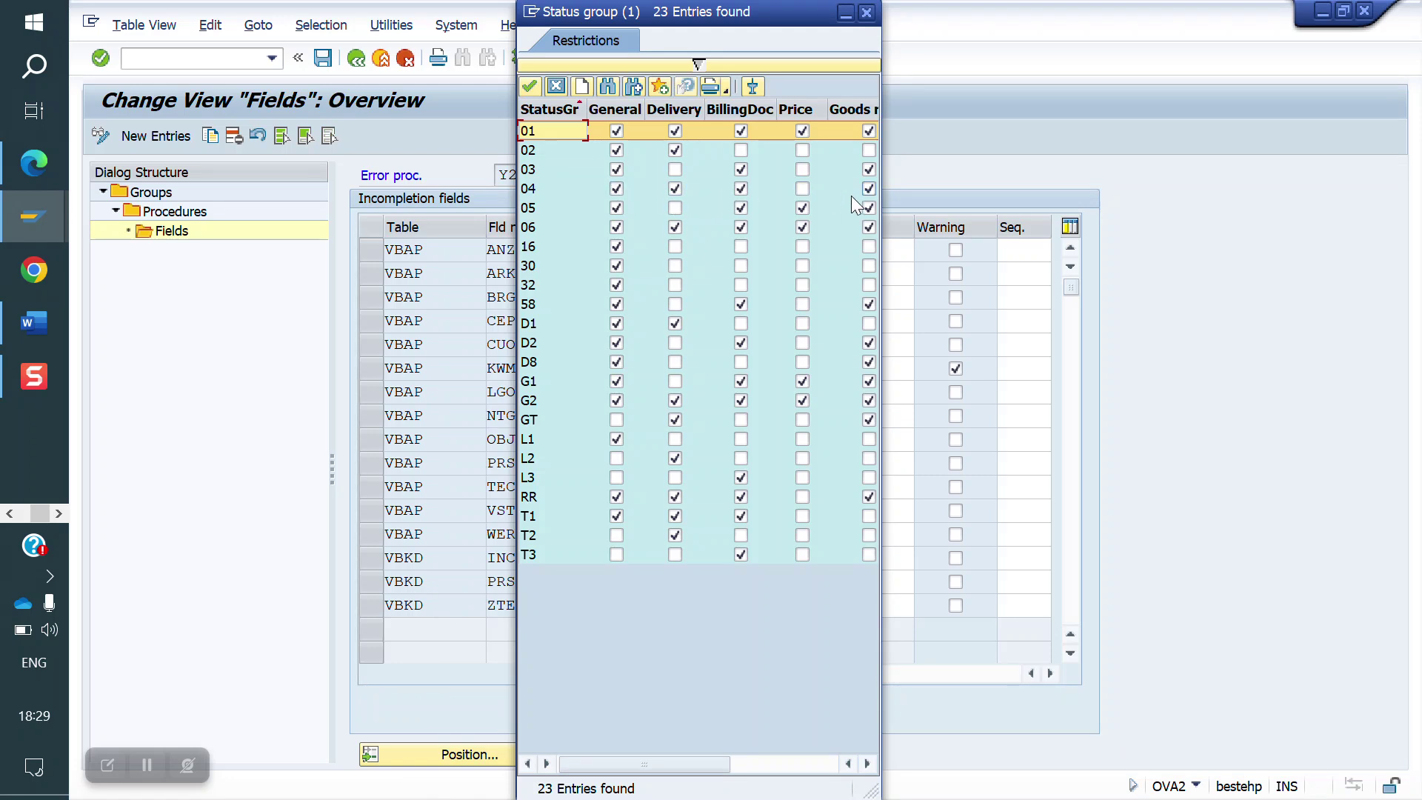
click(563, 191)
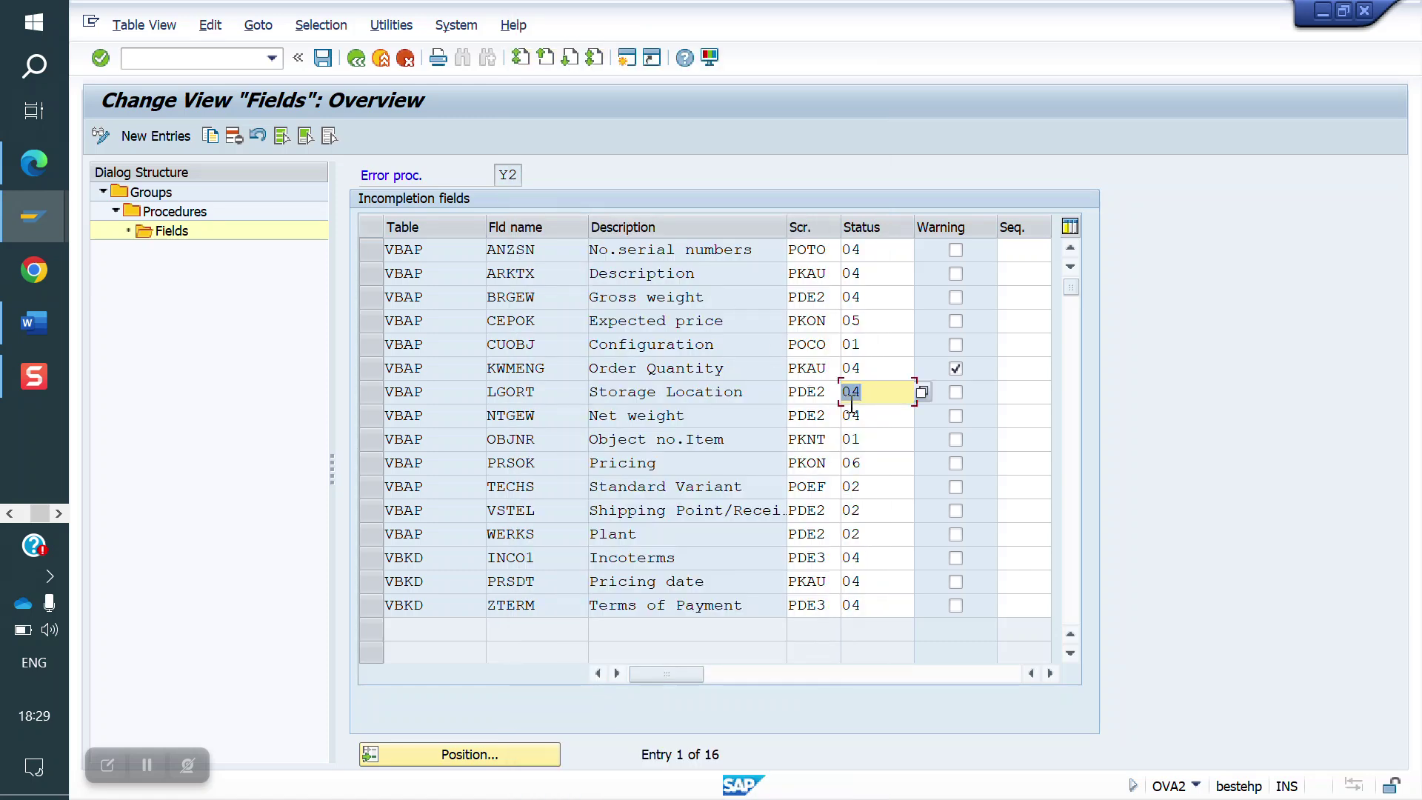
click(955, 392)
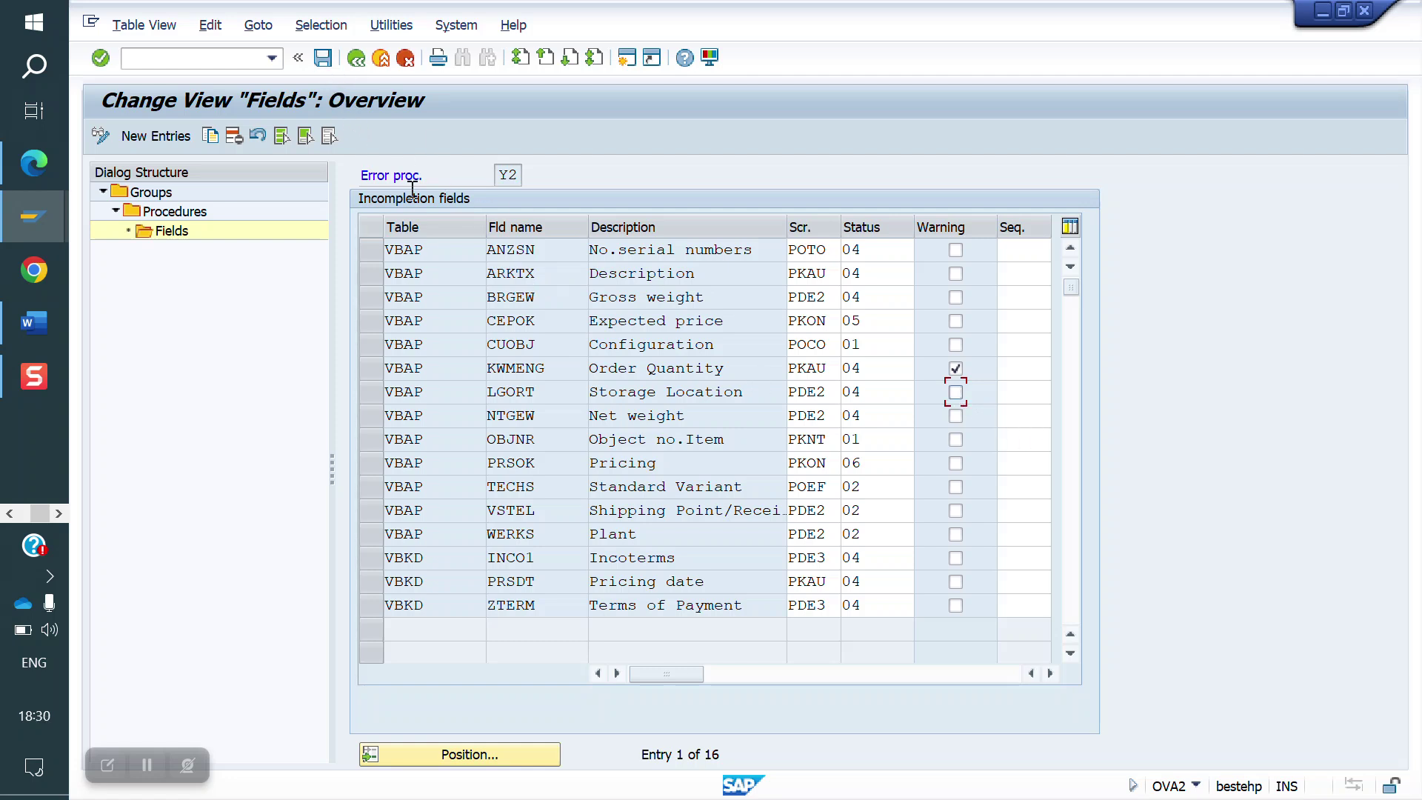
- Save procedure Y2 to the customizing request and return to the procedures list
click(323, 57)
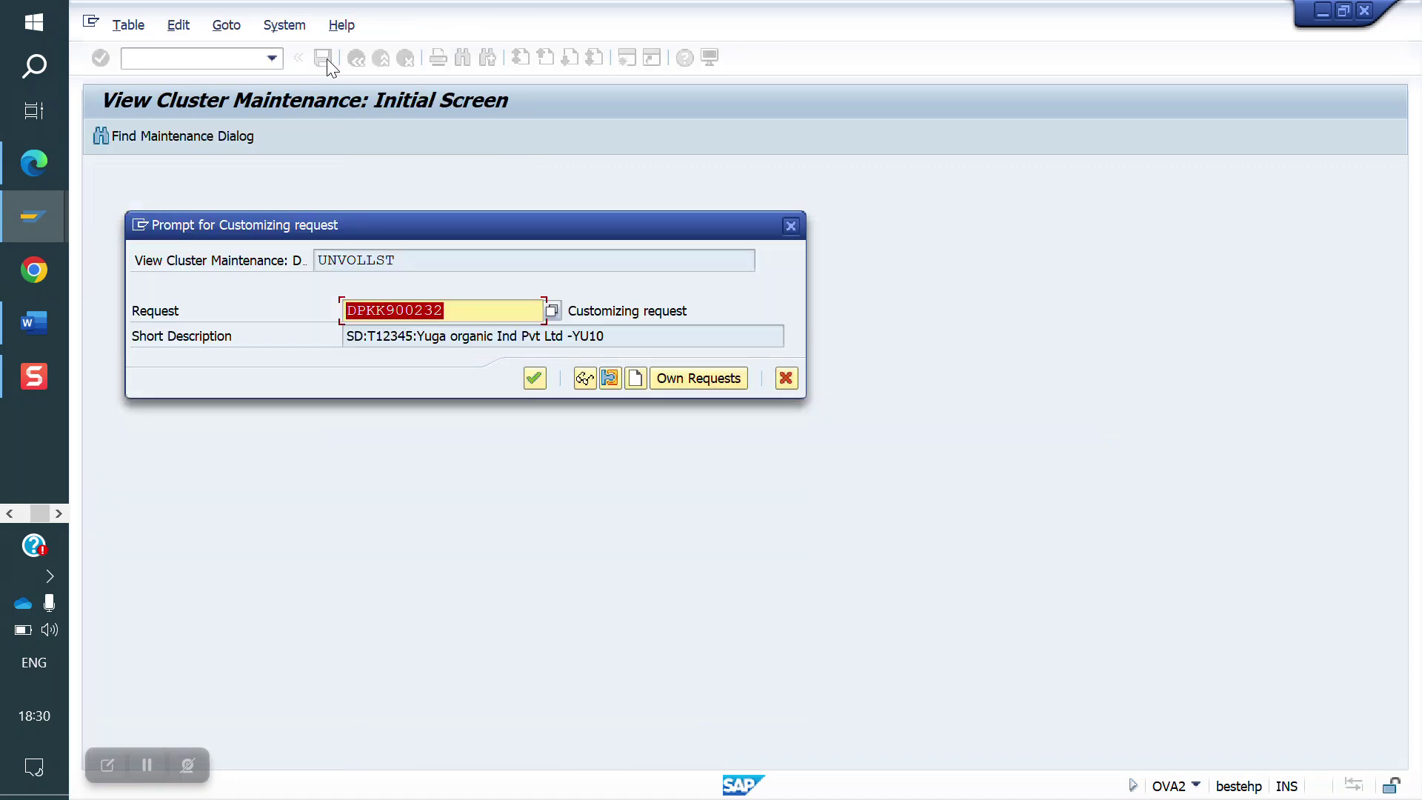
click(534, 375)
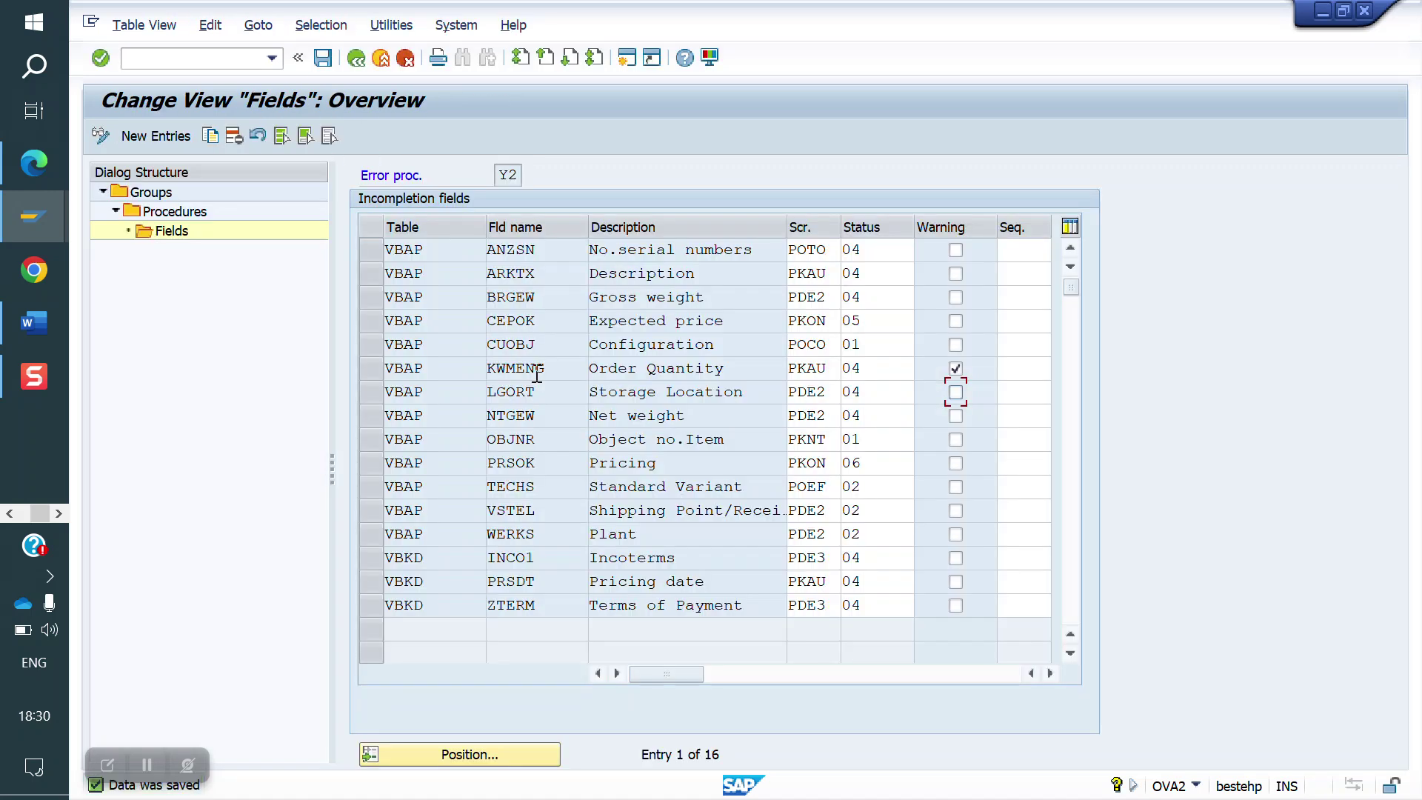
click(356, 64)
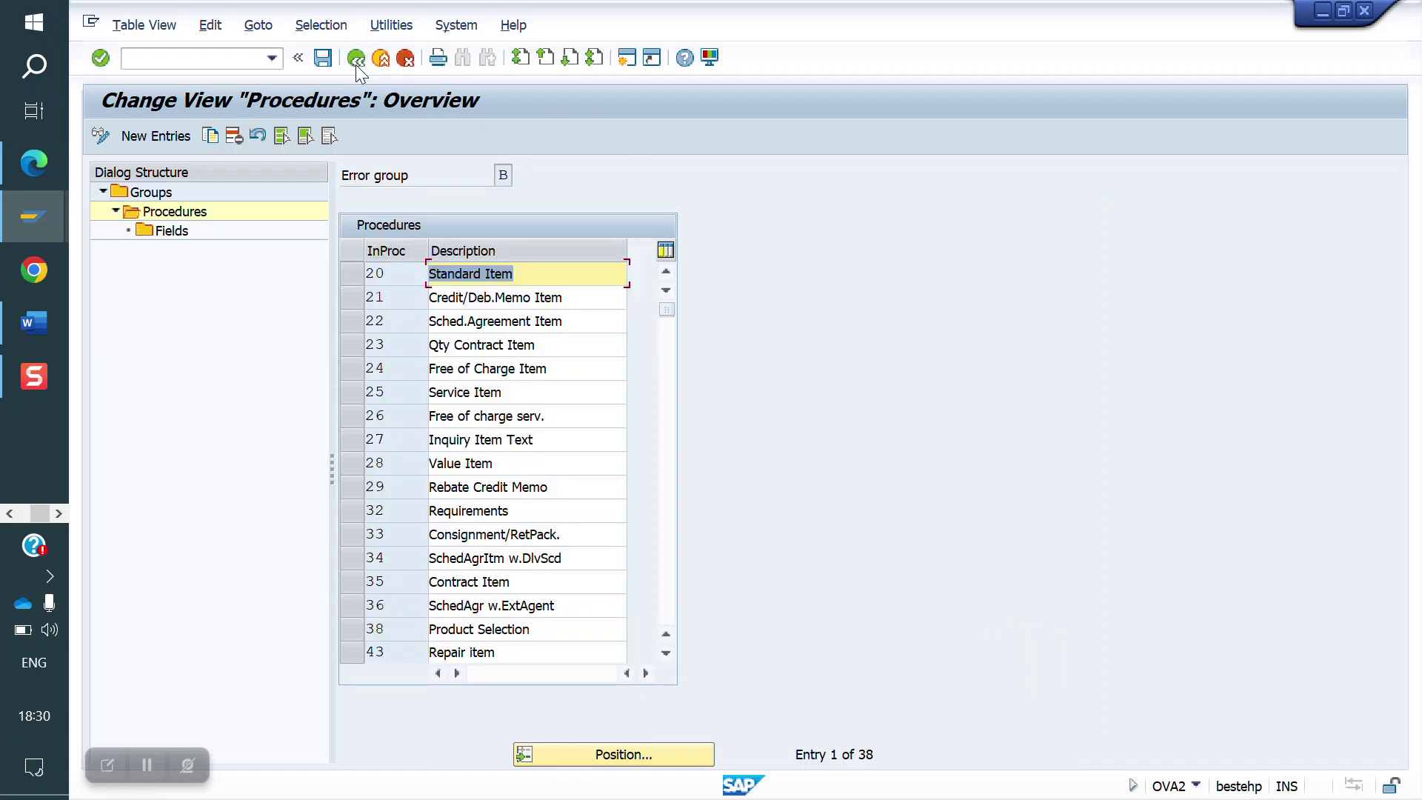
- Open the item category procedure assignments and position to item category YOOR
click(355, 64)
click(355, 65)
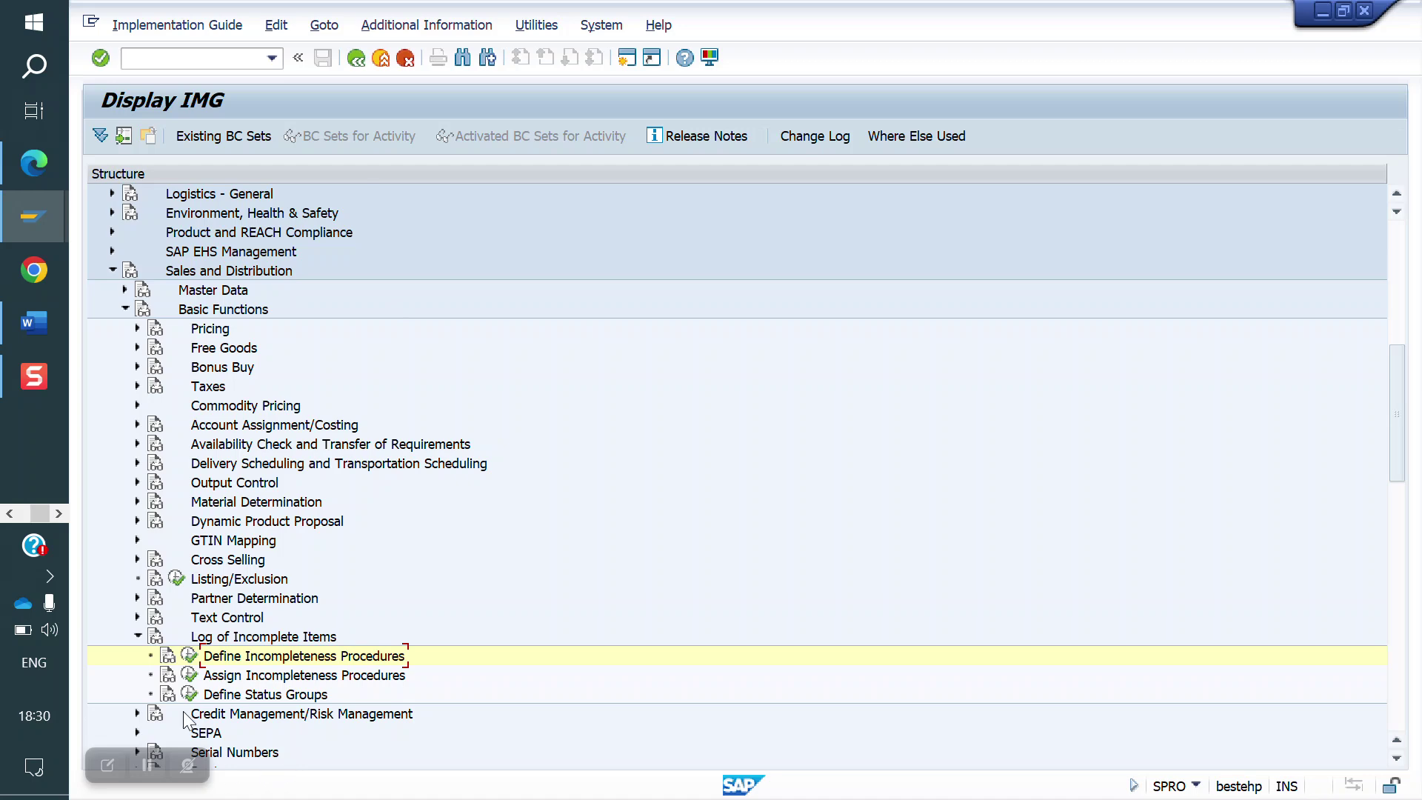
click(189, 675)
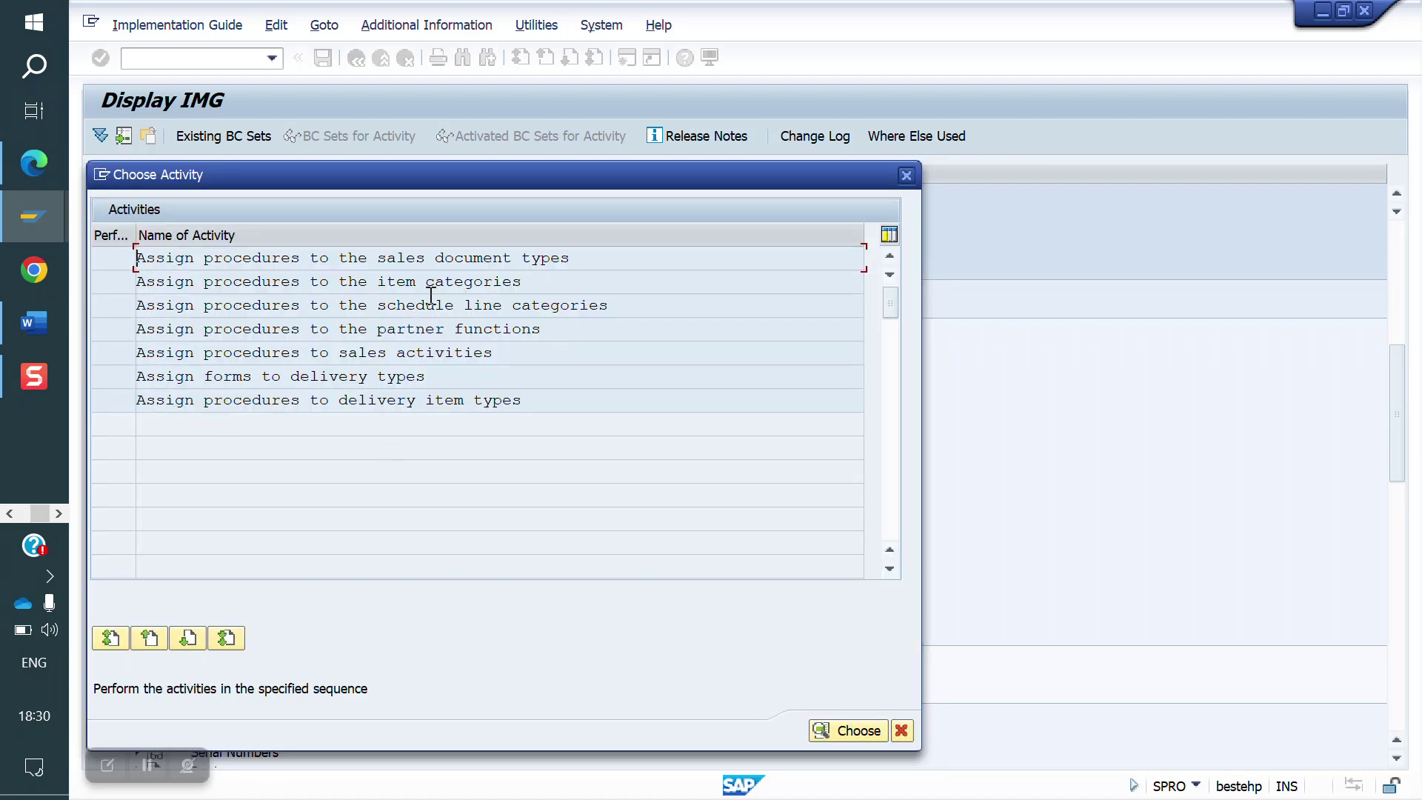
double_click(451, 281)
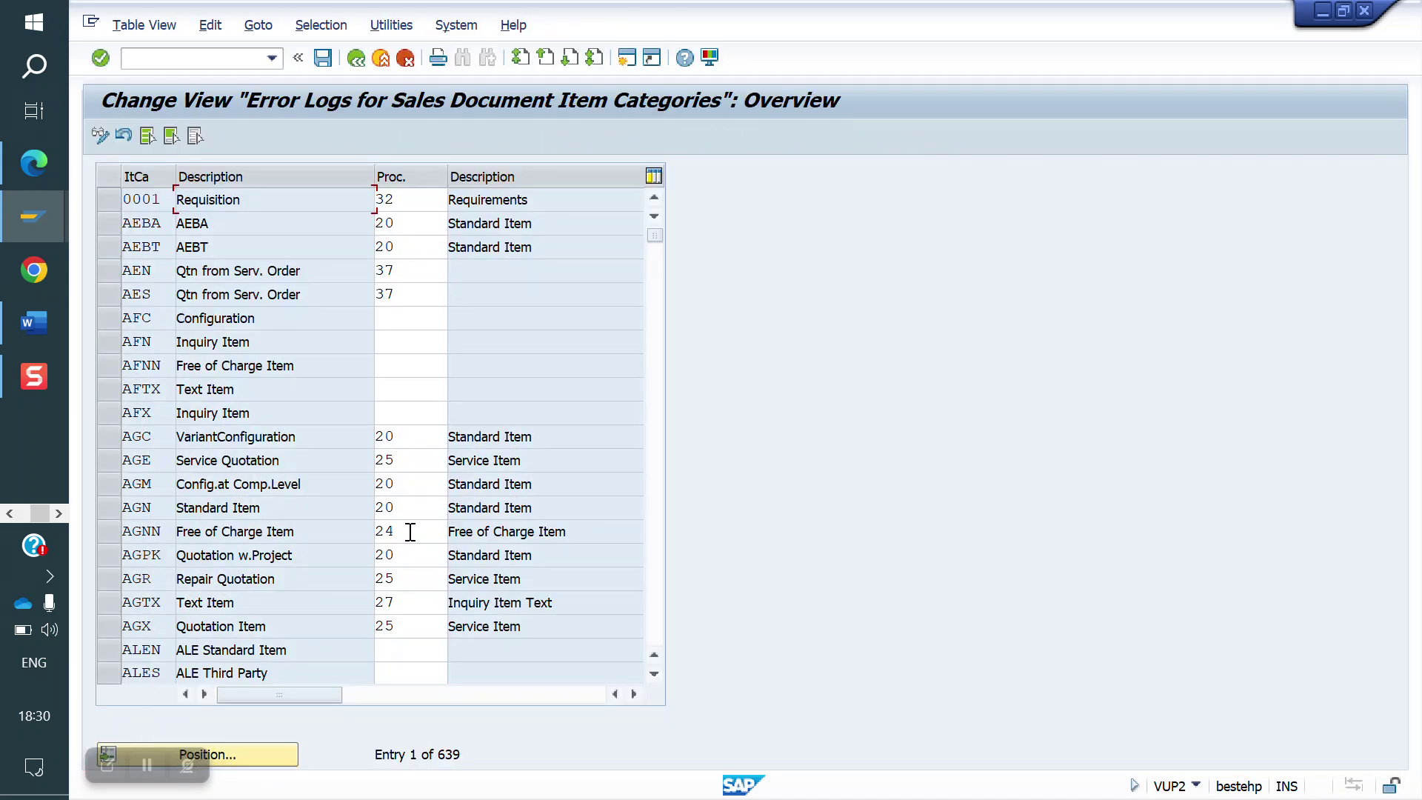
click(255, 759)
text(yoor)
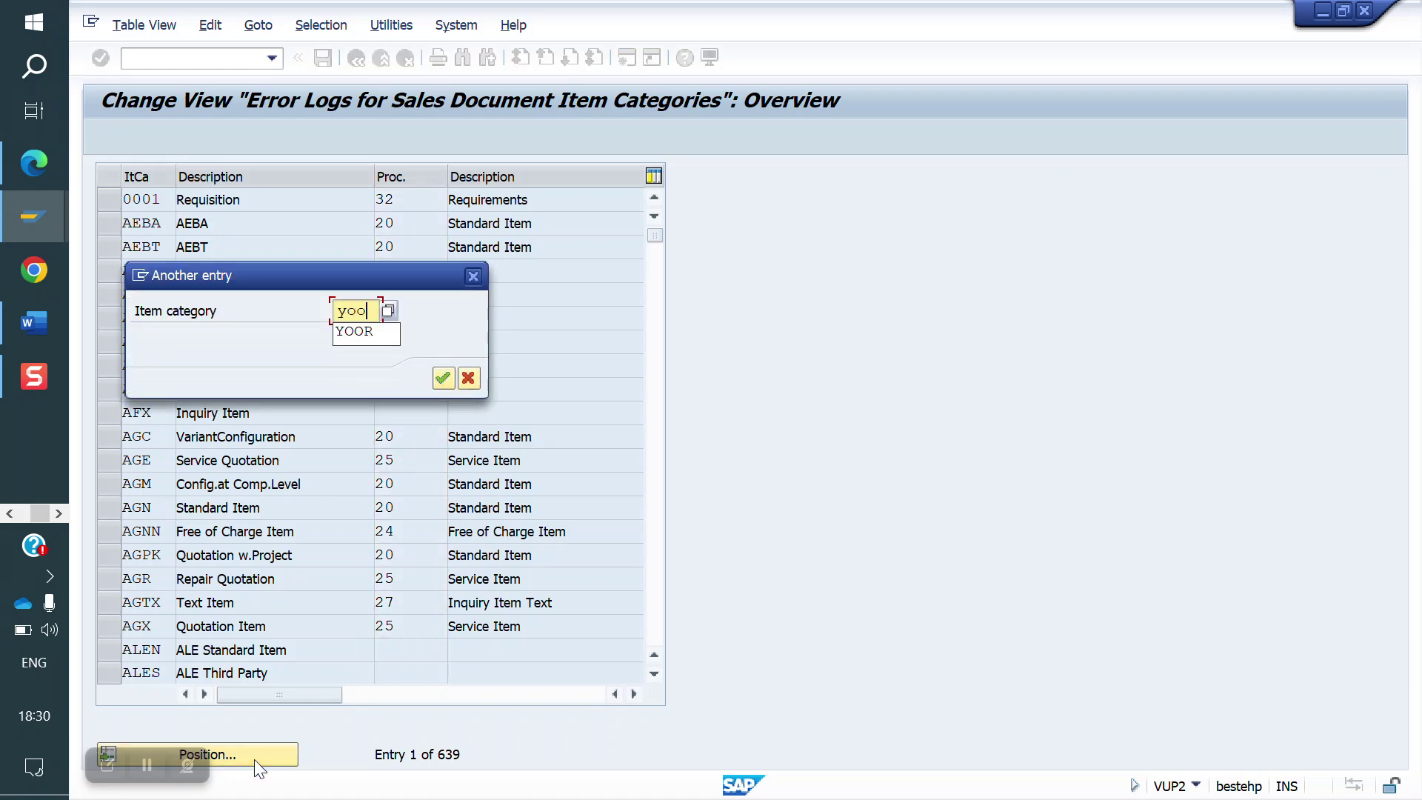
key(Return)
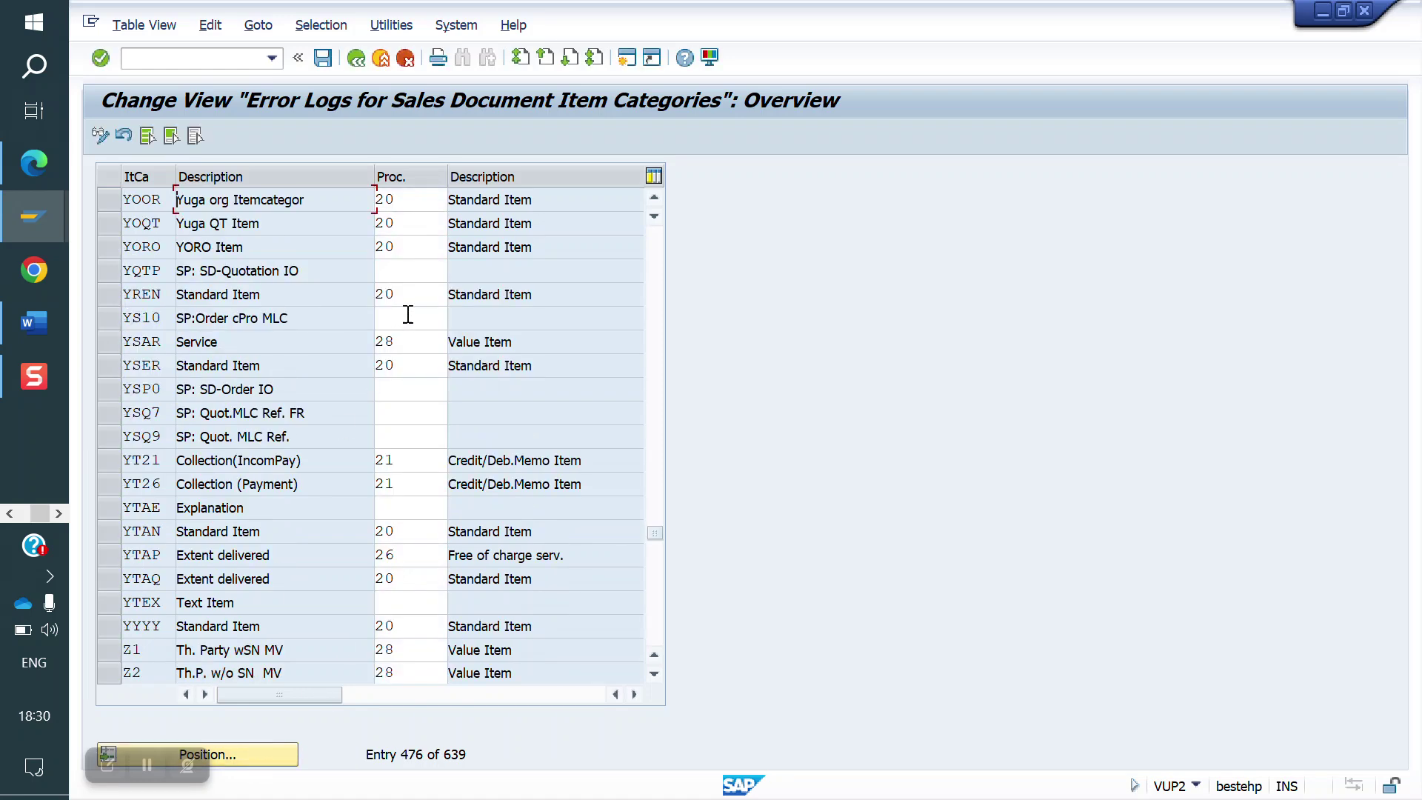
- Set YOOR's item procedure to Y2 and save it to the customizing request
double_click(379, 200)
key(BackSpace)
text(Z)
double_click(379, 200)
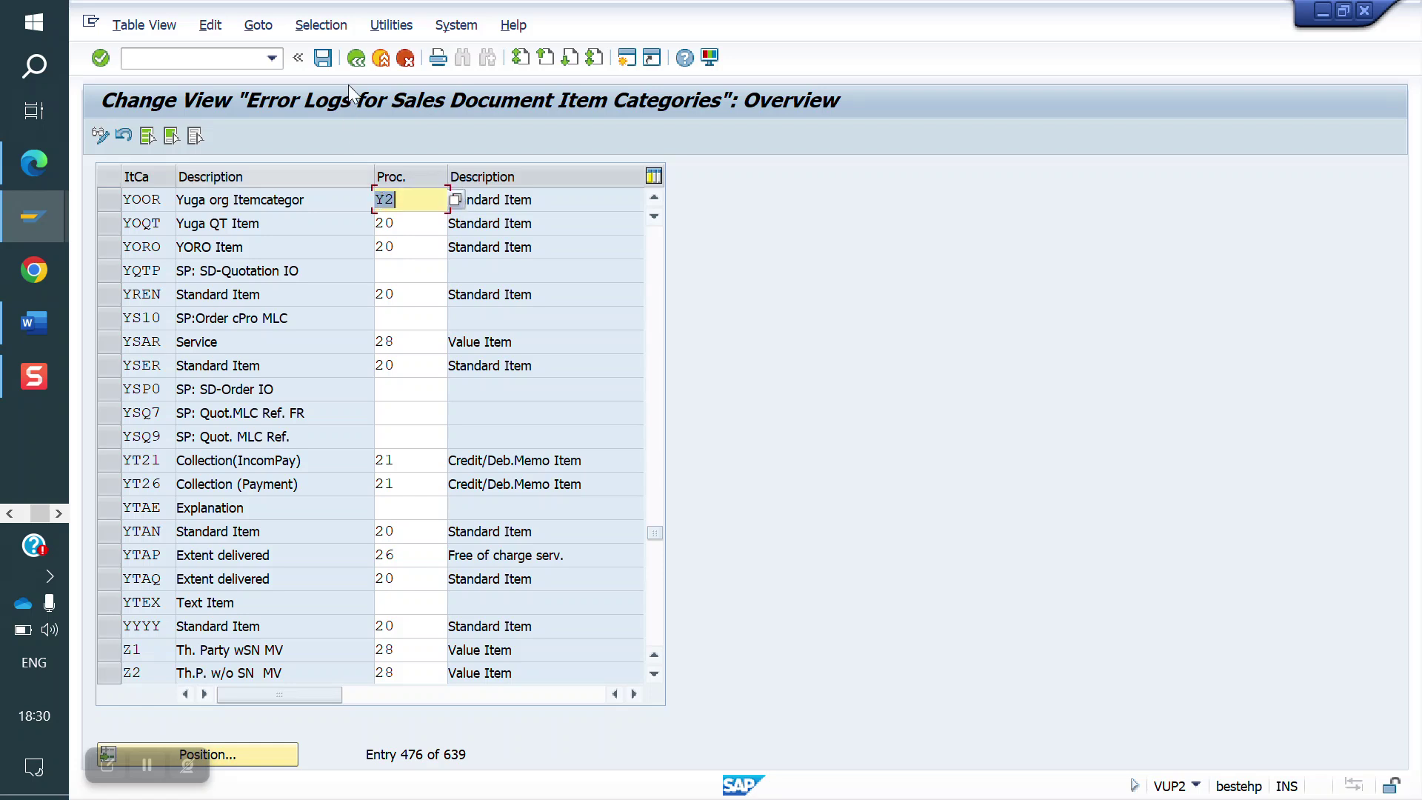
key(ctrl+s)
click(532, 379)
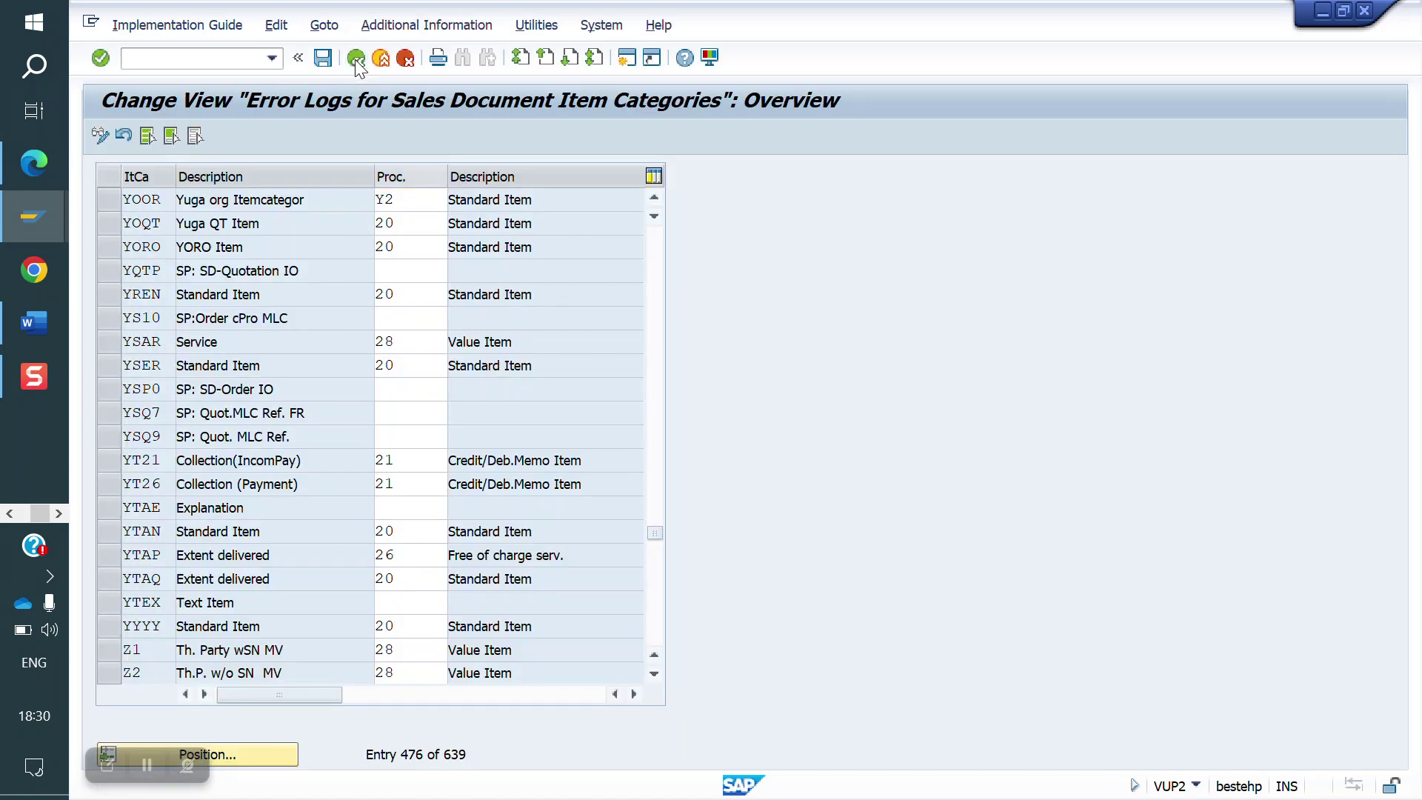
click(355, 60)
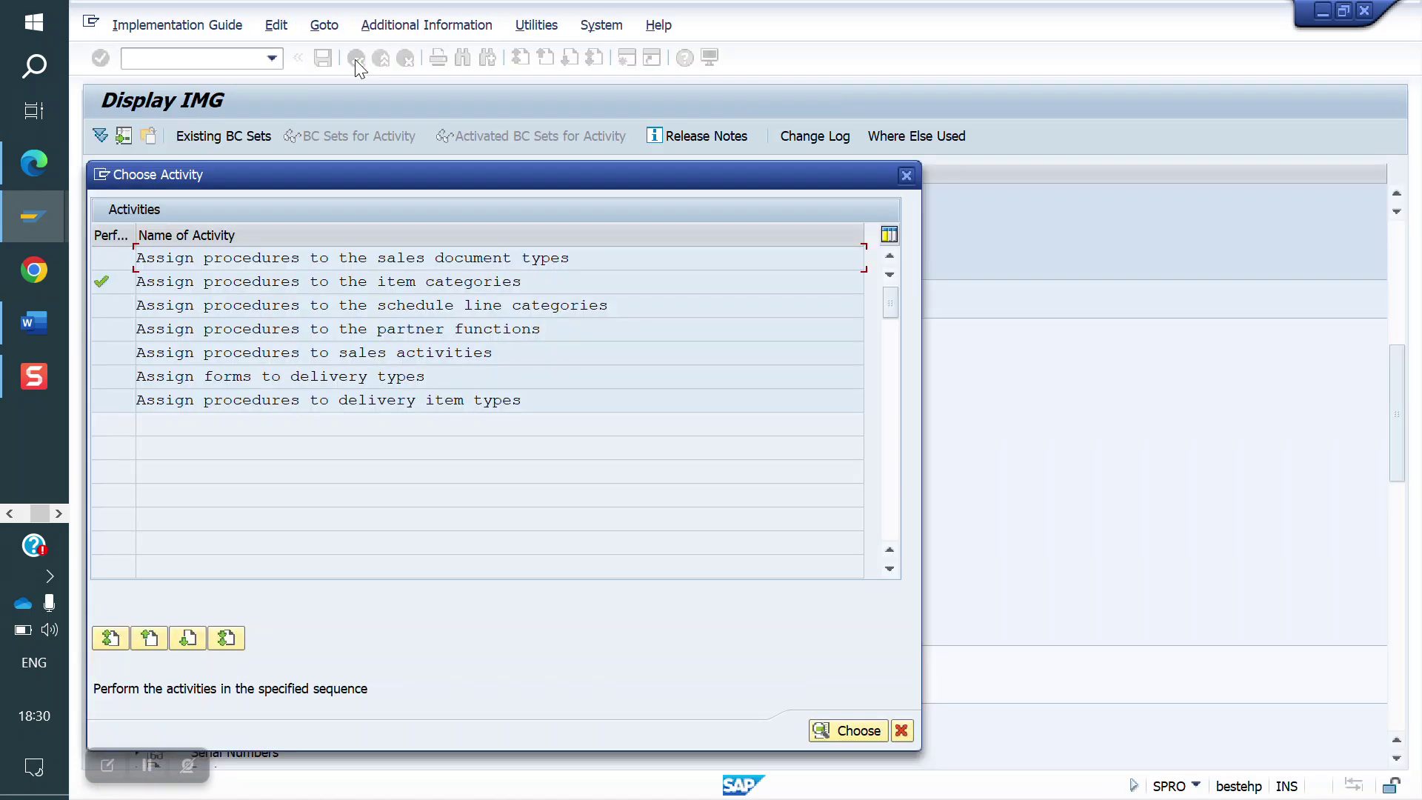
- Open Define Status Groups, select then deselect group 16, and save unchanged
click(907, 177)
click(189, 695)
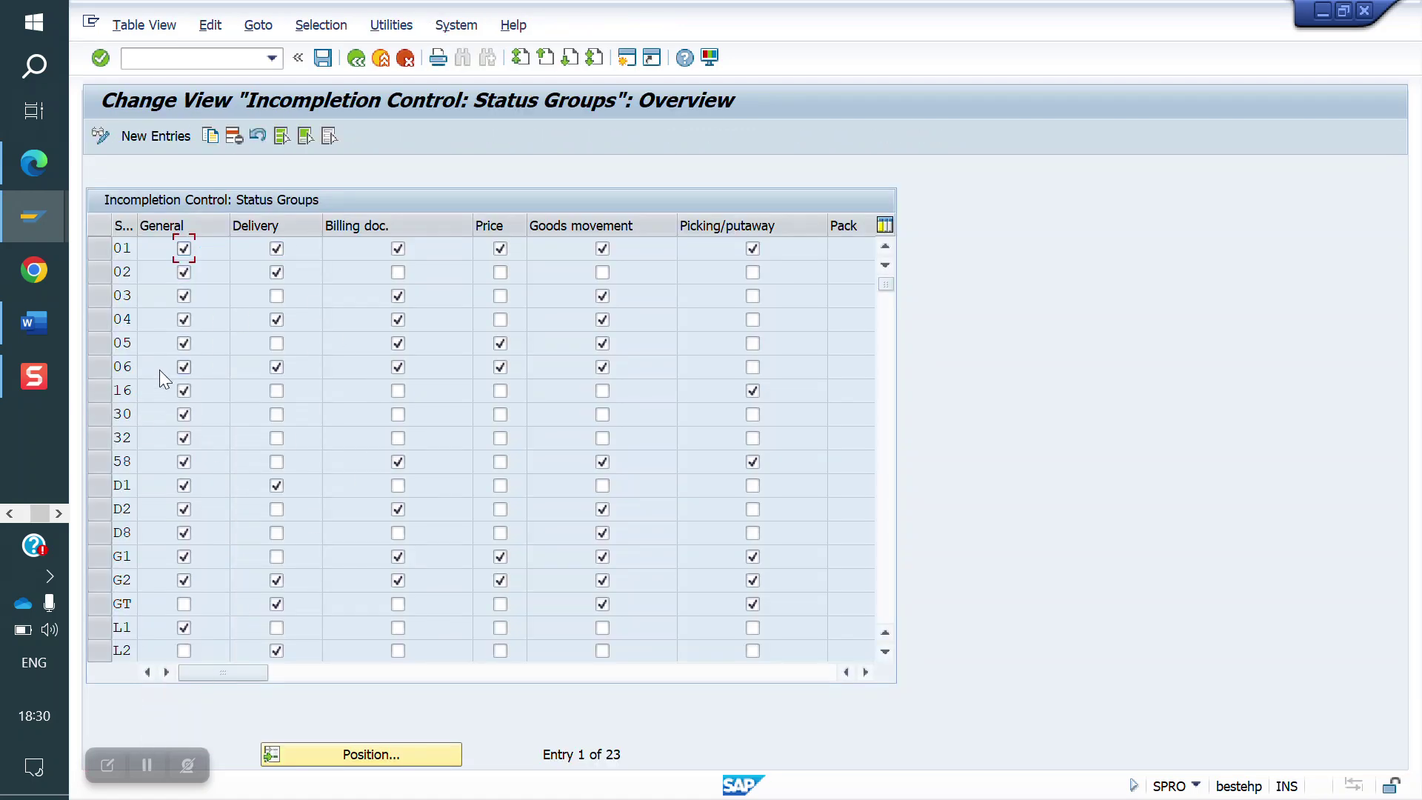
click(100, 389)
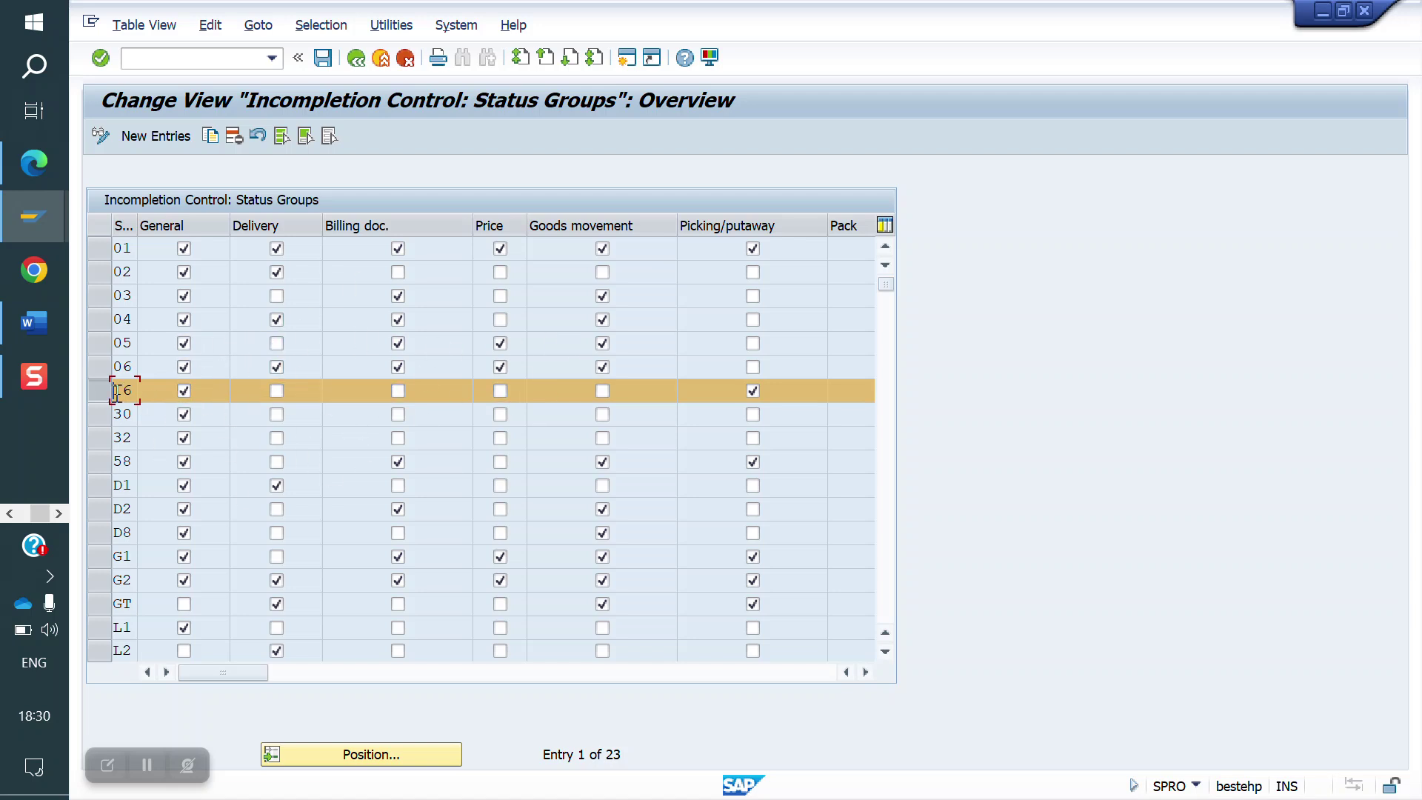
click(91, 389)
click(323, 63)
click(130, 58)
- Create a YOOR order via /nVA01 with sold-to, PO 123456 and 1 Basmati 25kg
text(/nva01)
key(Return)
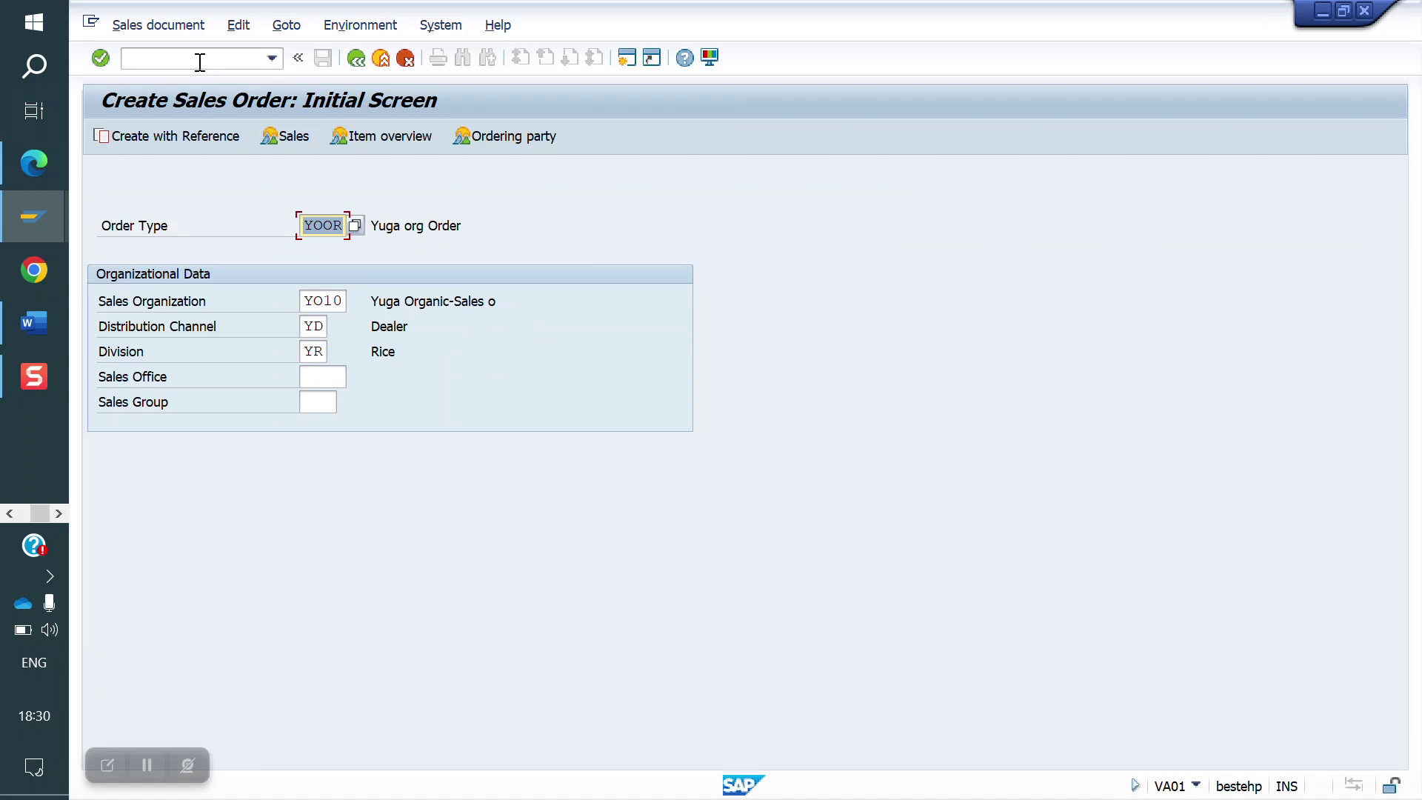
key(Return)
key(Down)
key(Return)
key(Return)
key(Down)
key(Down)
key(Return)
key(Return)
key(Down)
key(Return)
key(Return)
text(1)
key(Return)
- Display item 10's shipping data and the order's incompletion log
double_click(288, 625)
click(283, 256)
click(239, 25)
click(286, 296)
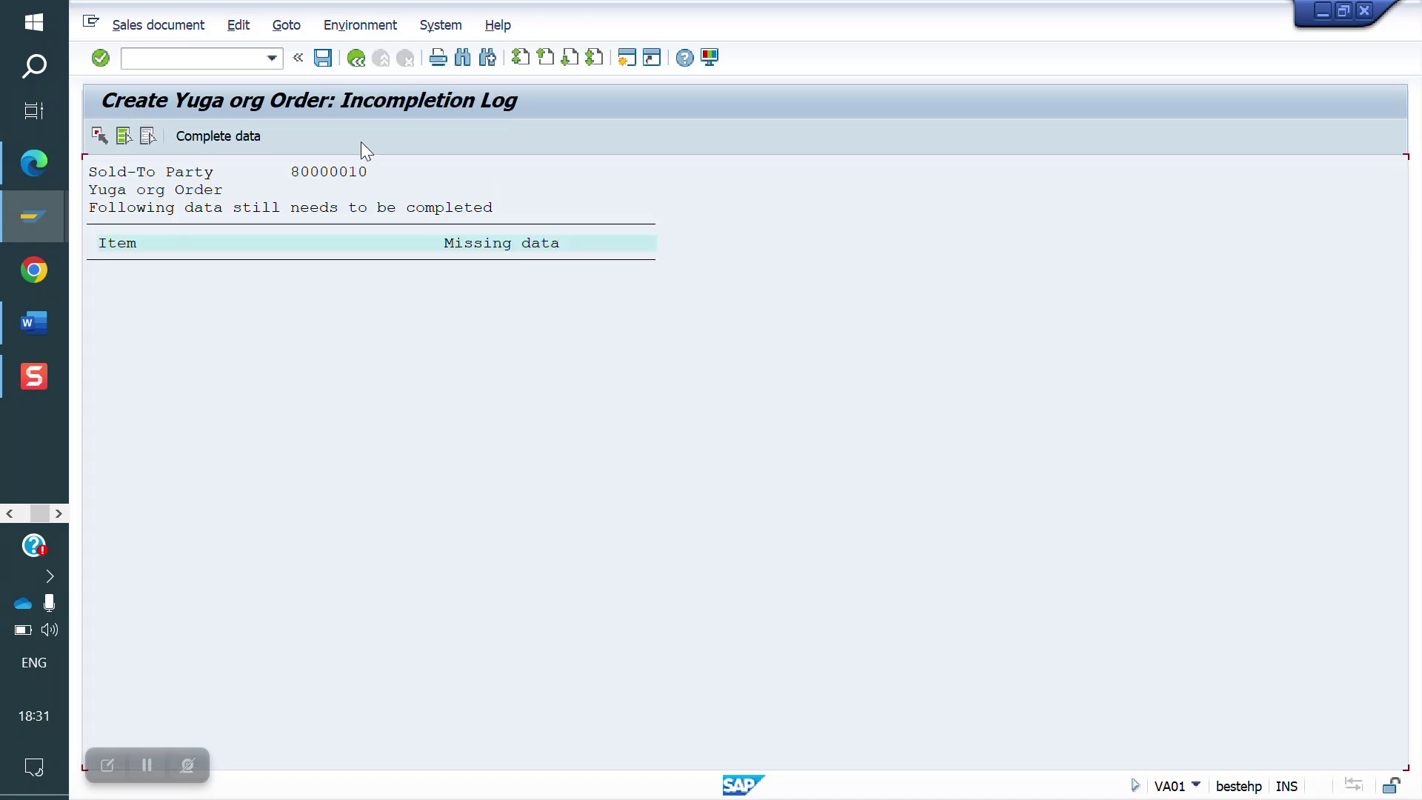
- Enter storage location FG01 on item 10's Shipping data and return to the overview
click(357, 59)
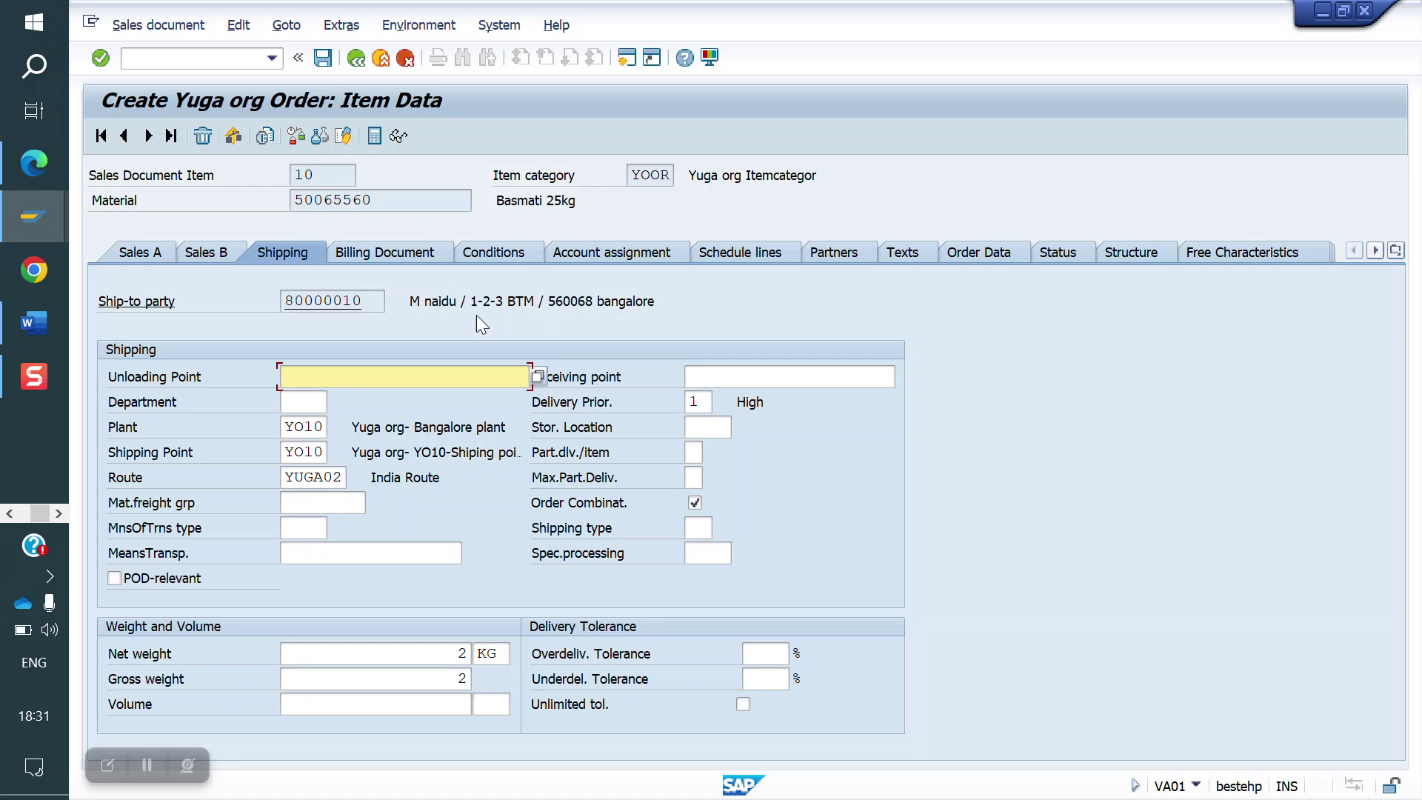
click(695, 429)
text(FG01)
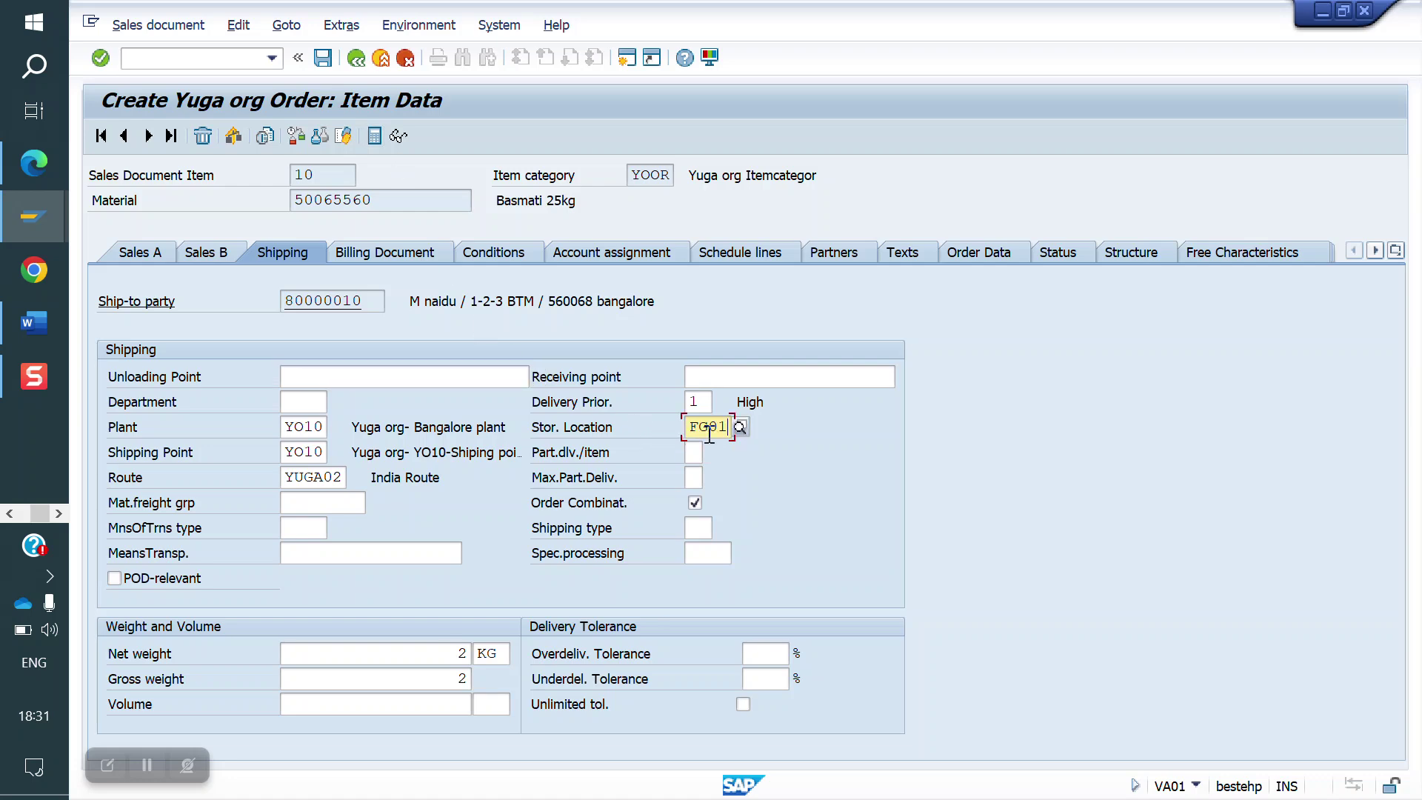
key(Return)
click(357, 60)
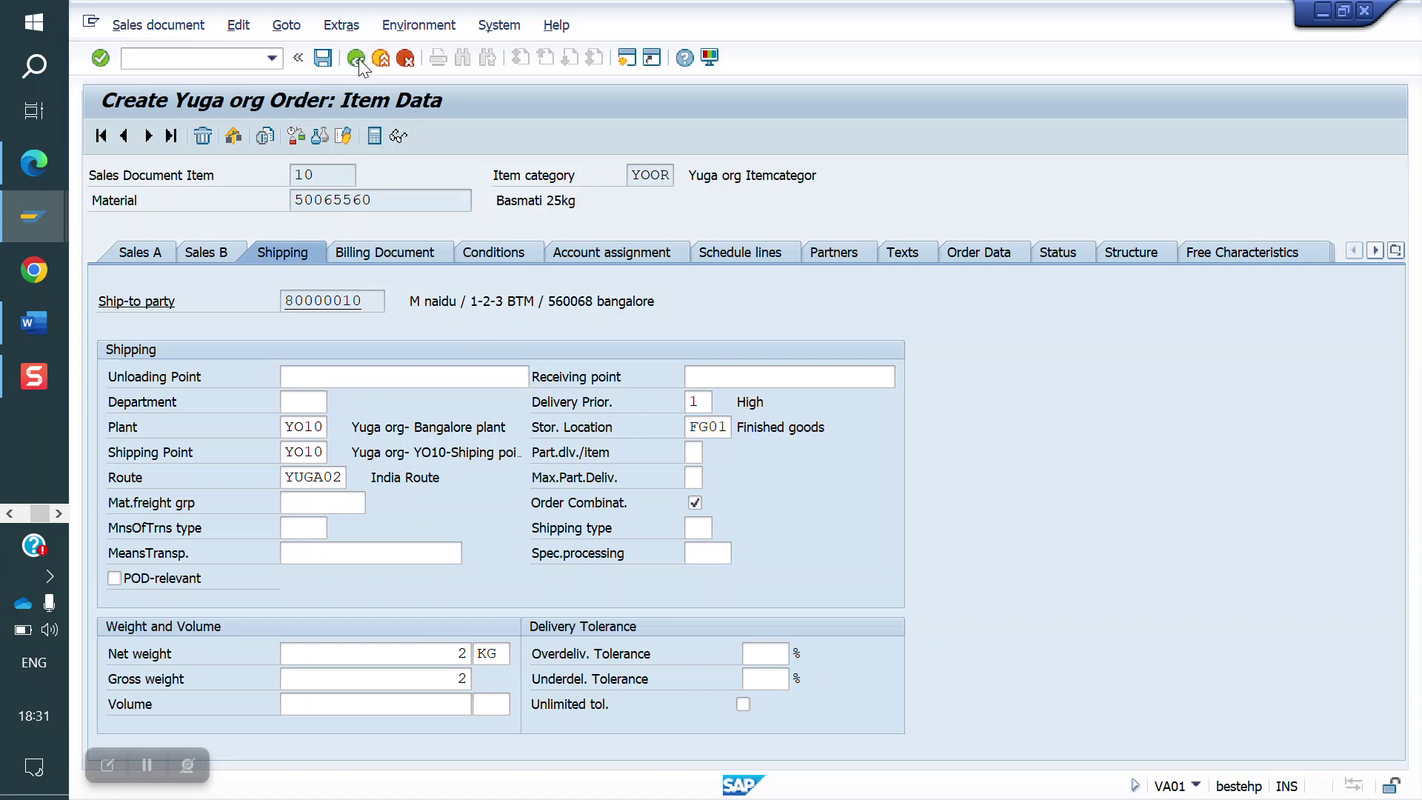
click(339, 251)
- Clear item 10's order quantity, check the order, and view the missing-quantity message help
drag(338, 251, 191, 259)
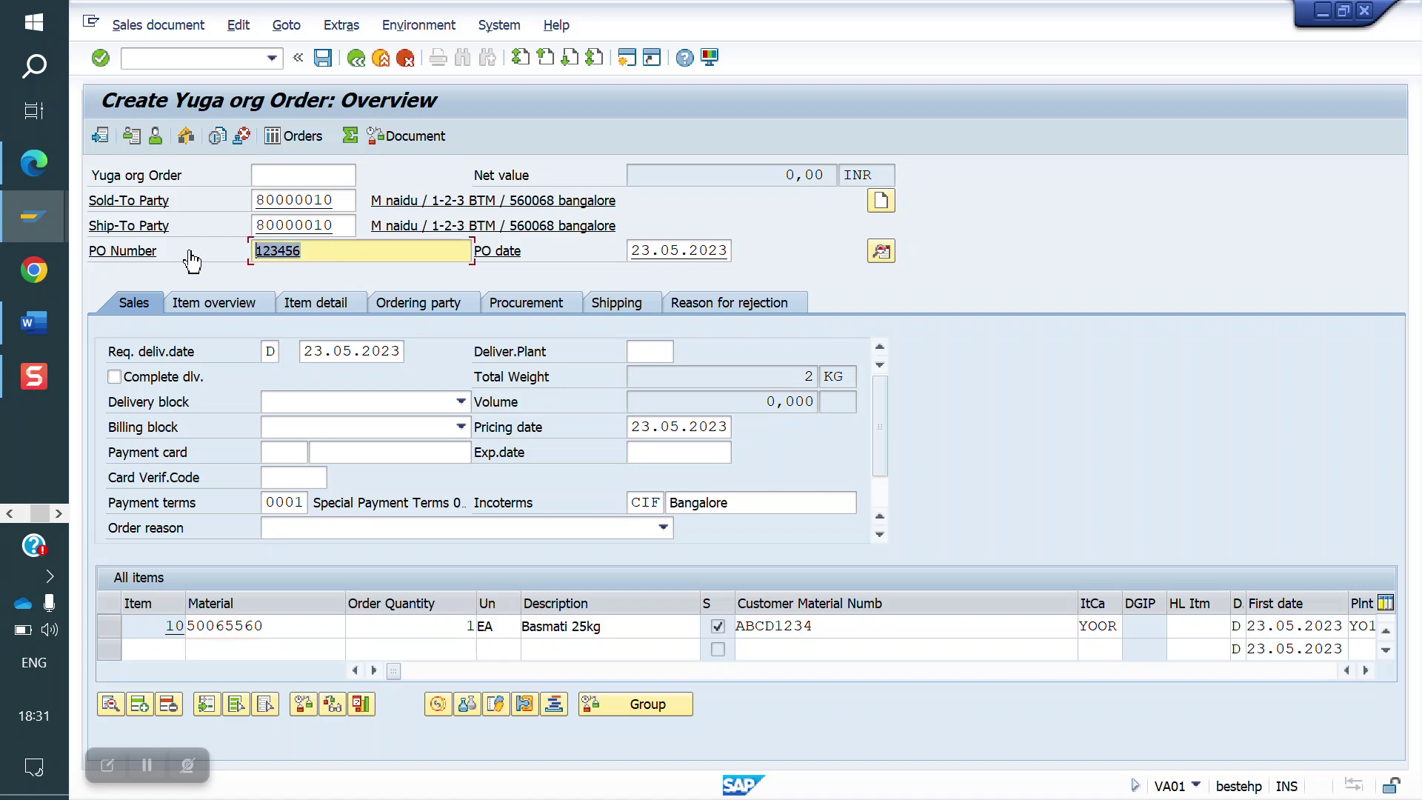
drag(448, 637, 494, 632)
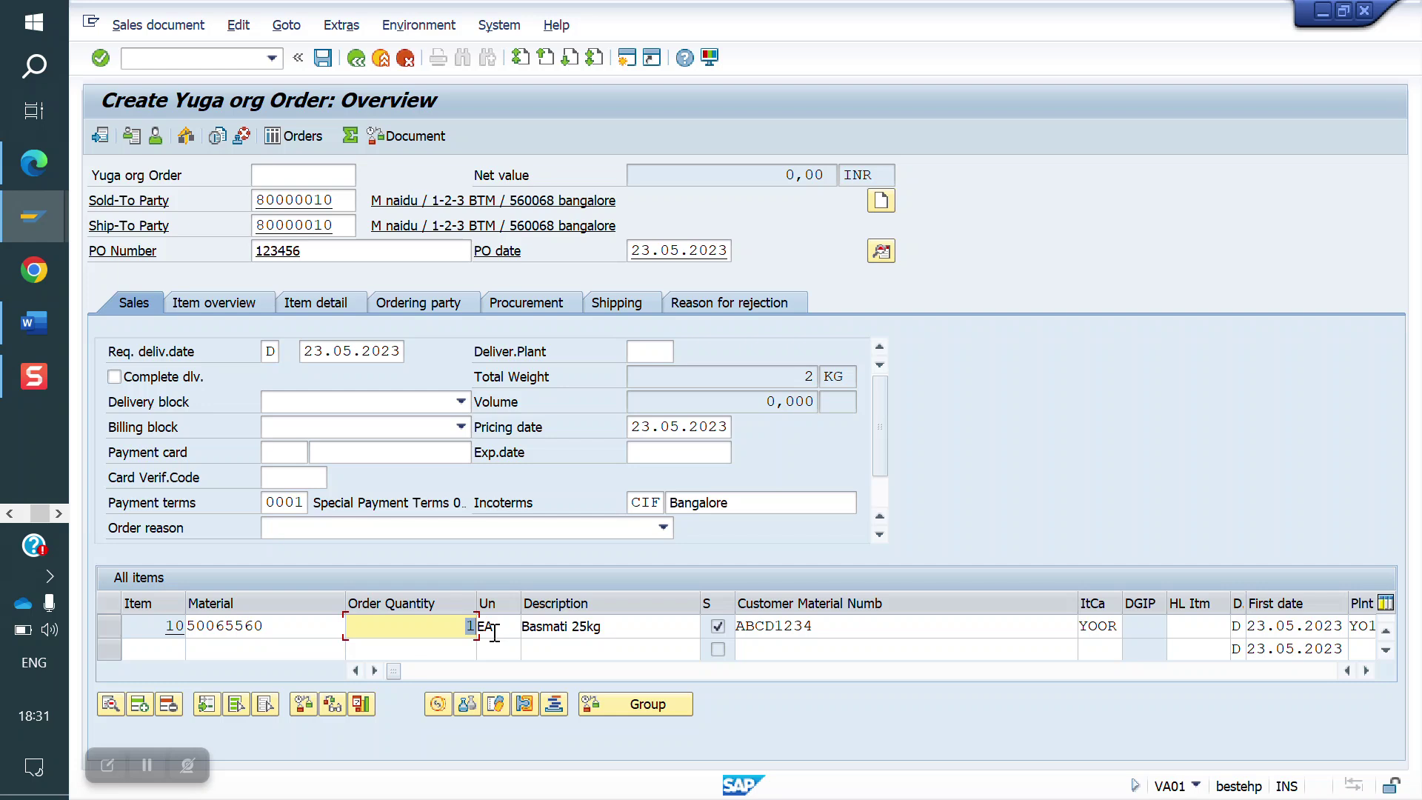
key(Delete)
key(Return)
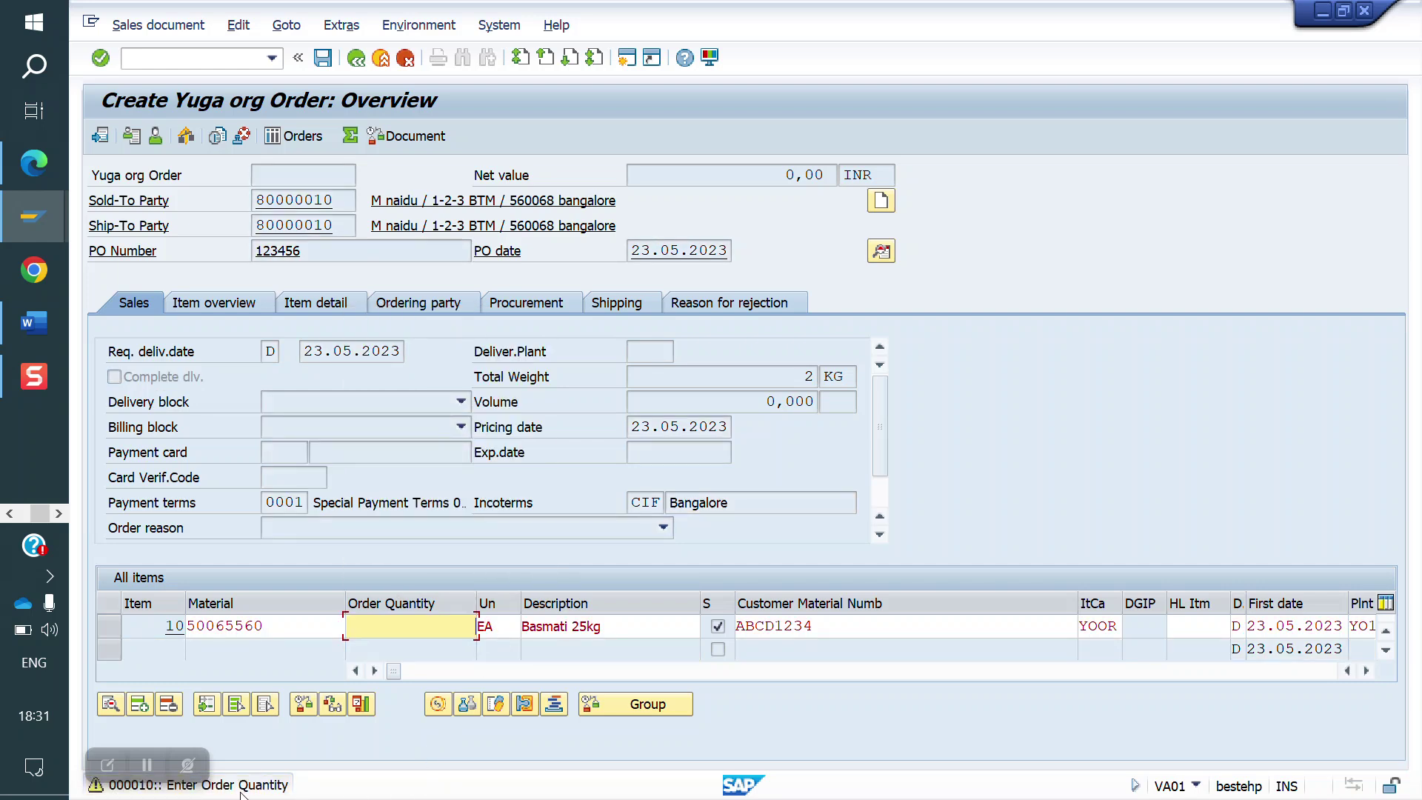
click(260, 785)
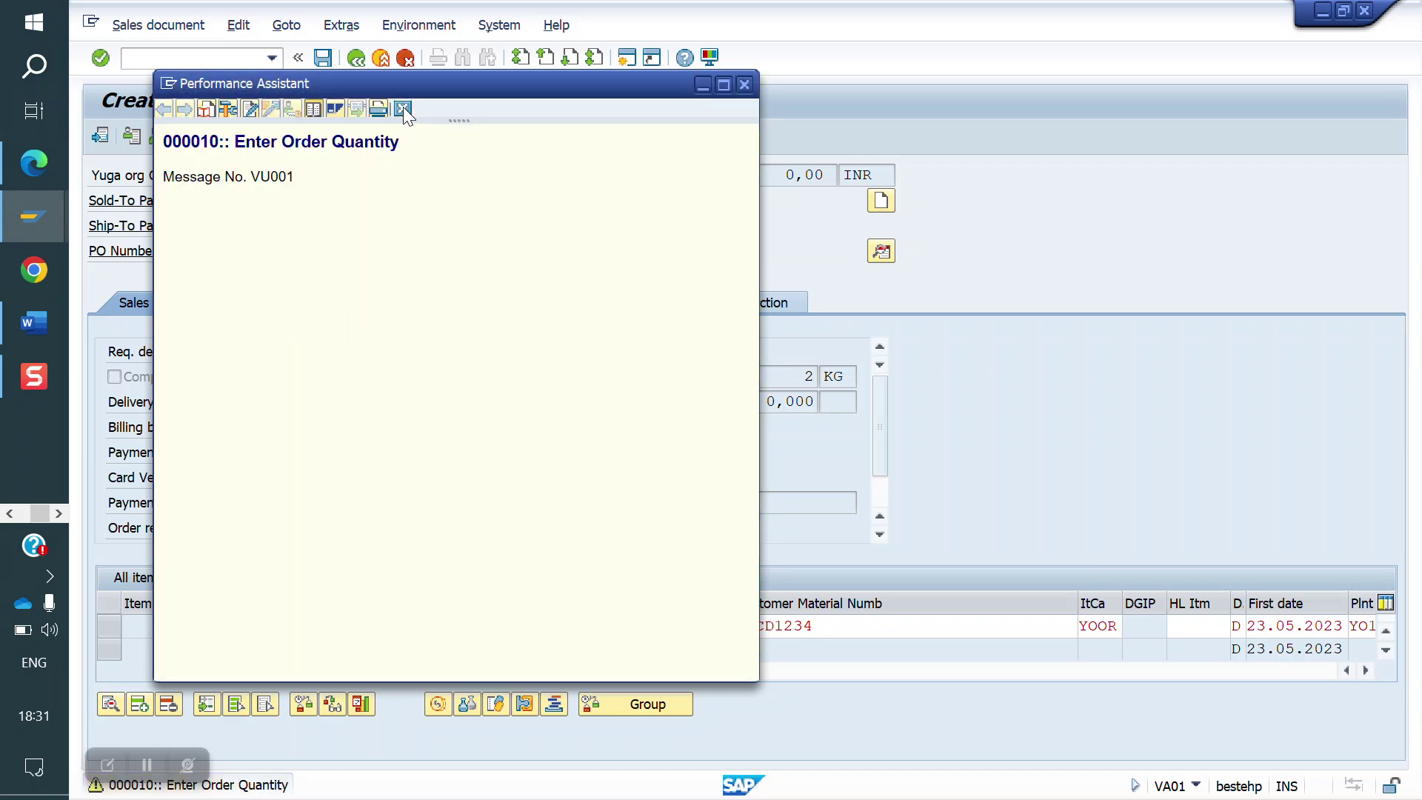
click(402, 106)
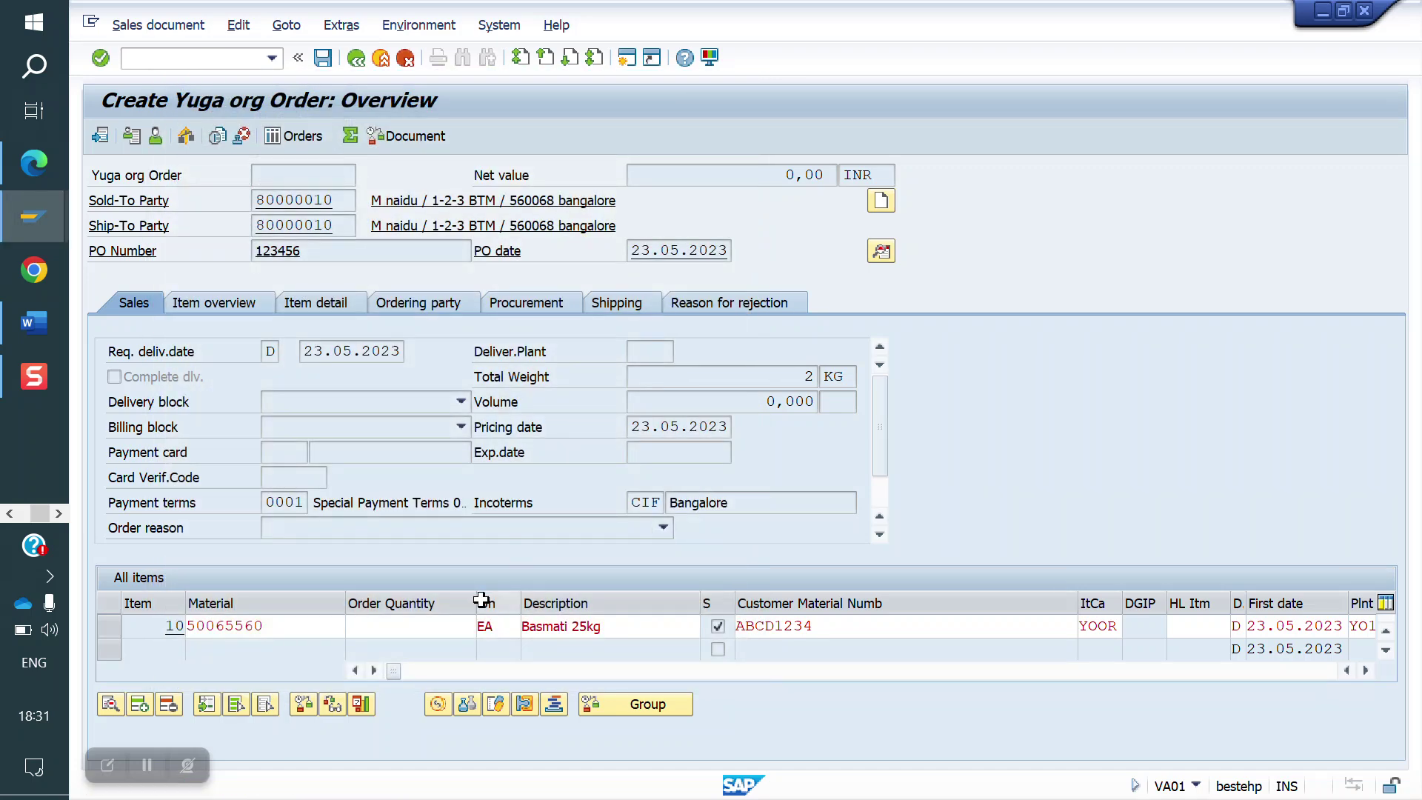
- Re-enter quantity 1 for item 10 and save the order as 7000368
click(446, 628)
text(1)
key(Return)
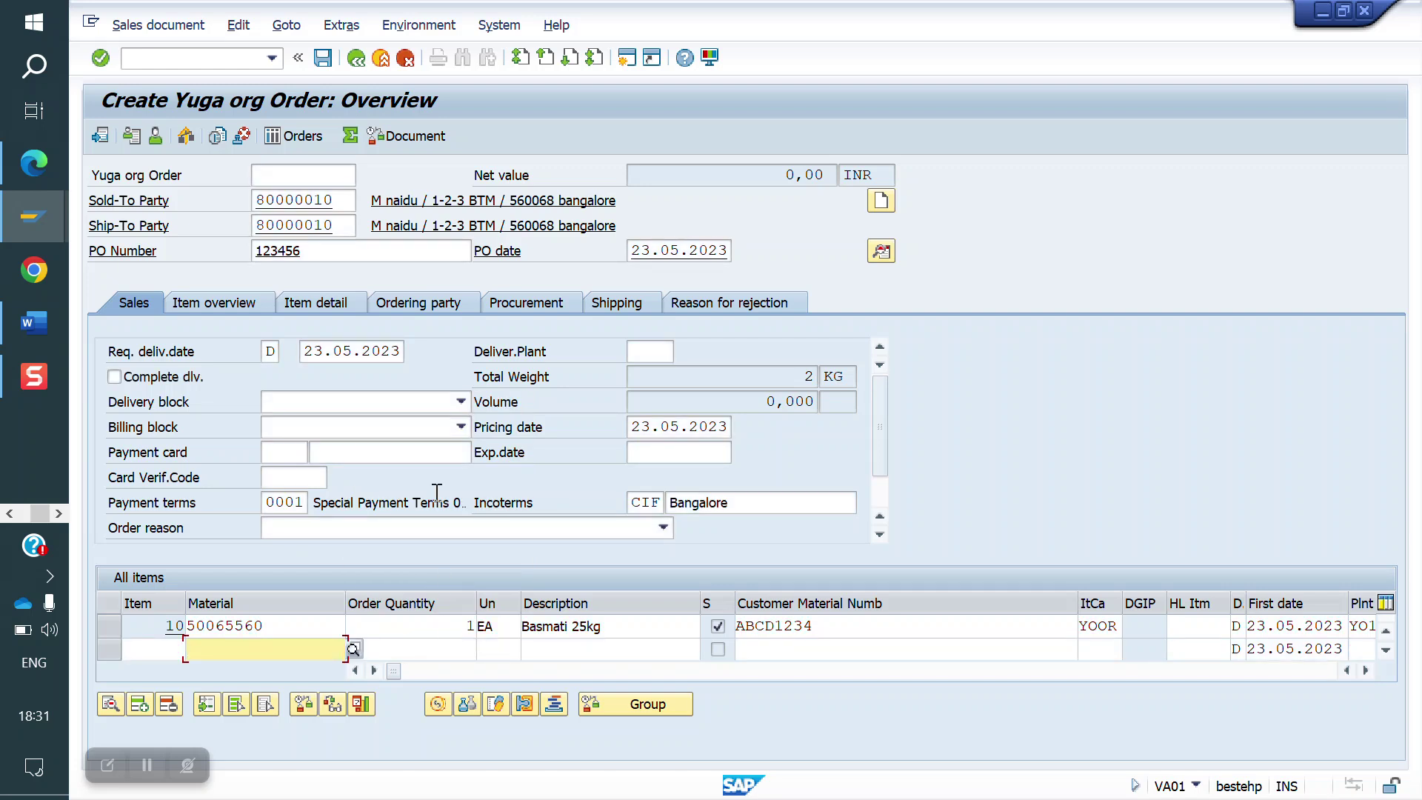
click(323, 59)
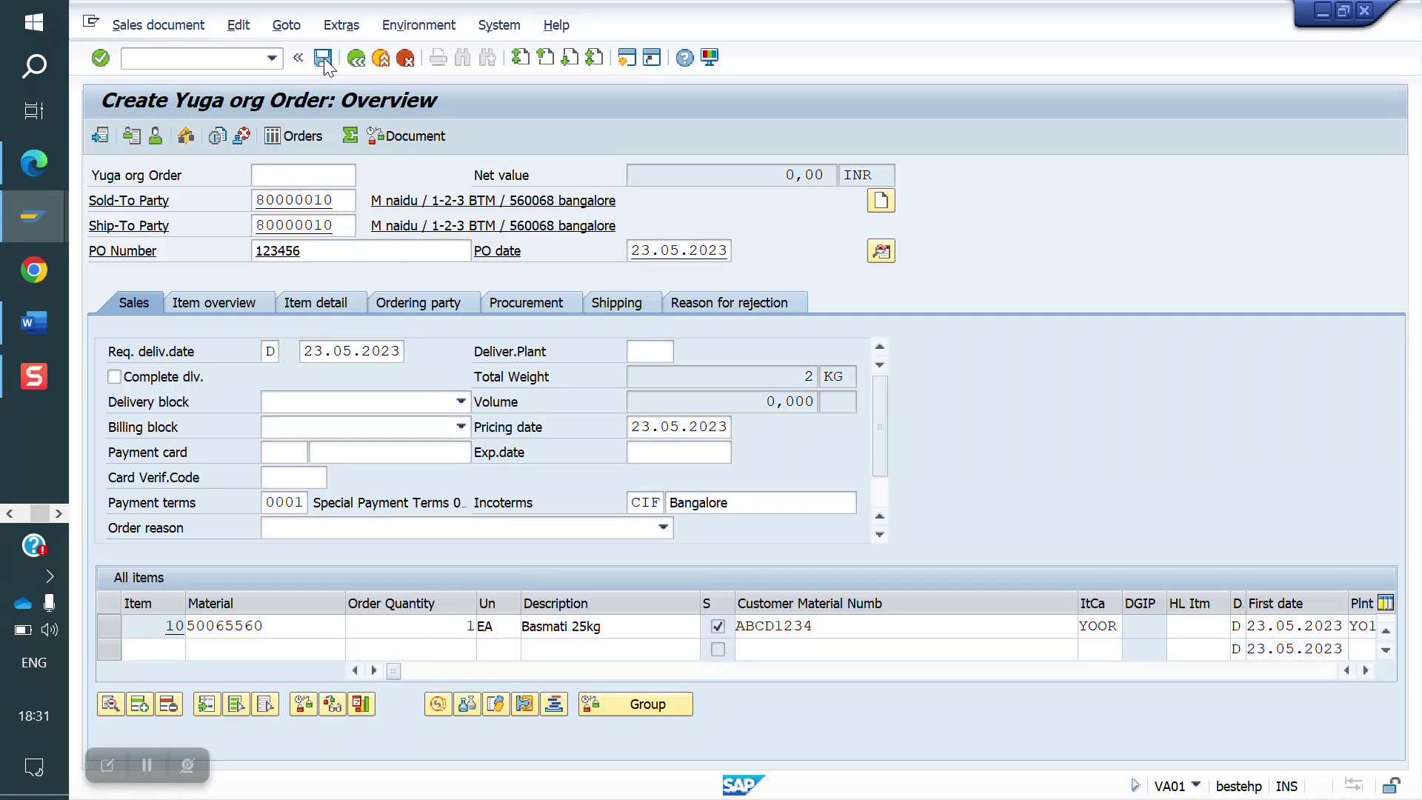
click(230, 56)
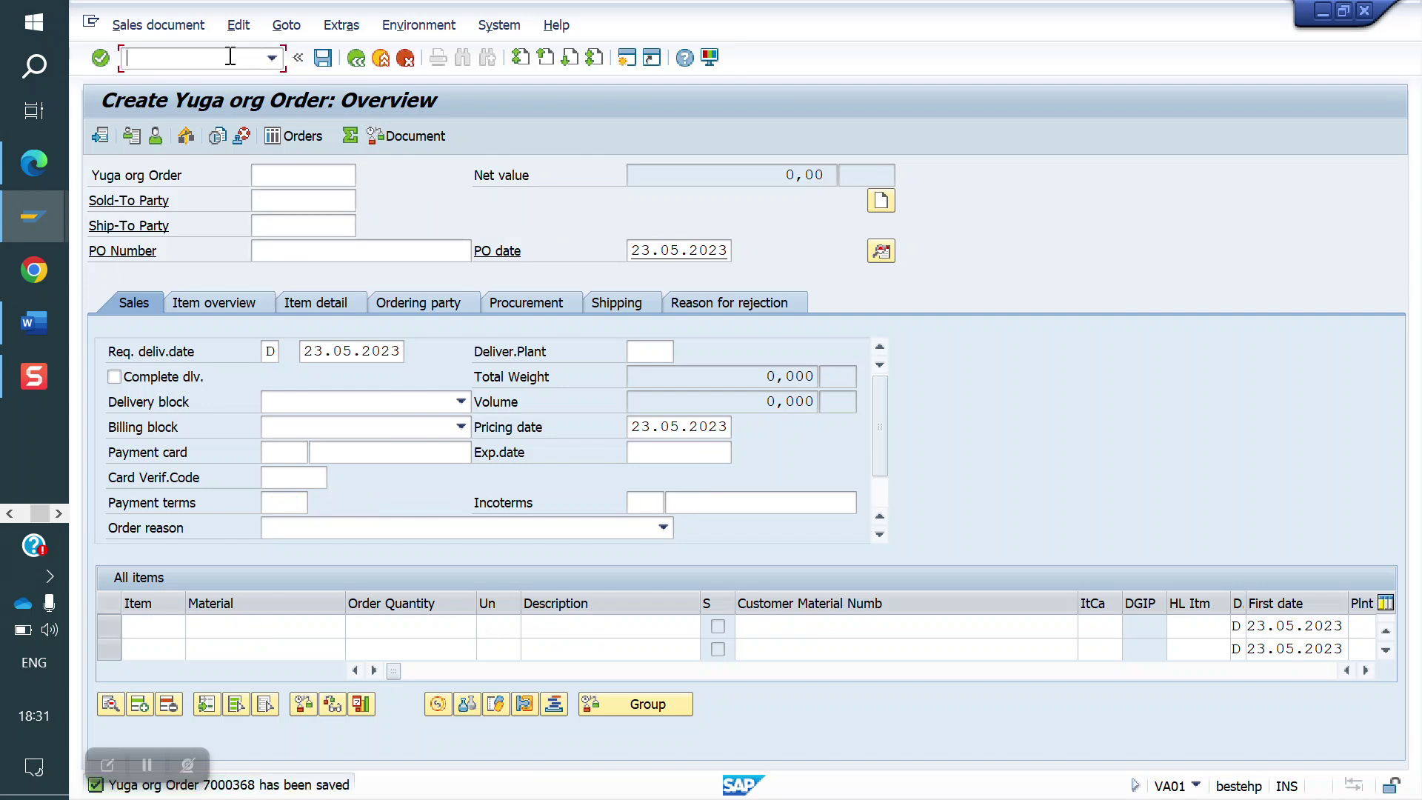
- Run /nspro from the order window and open the SAP Reference IMG
mouse_move(34, 206)
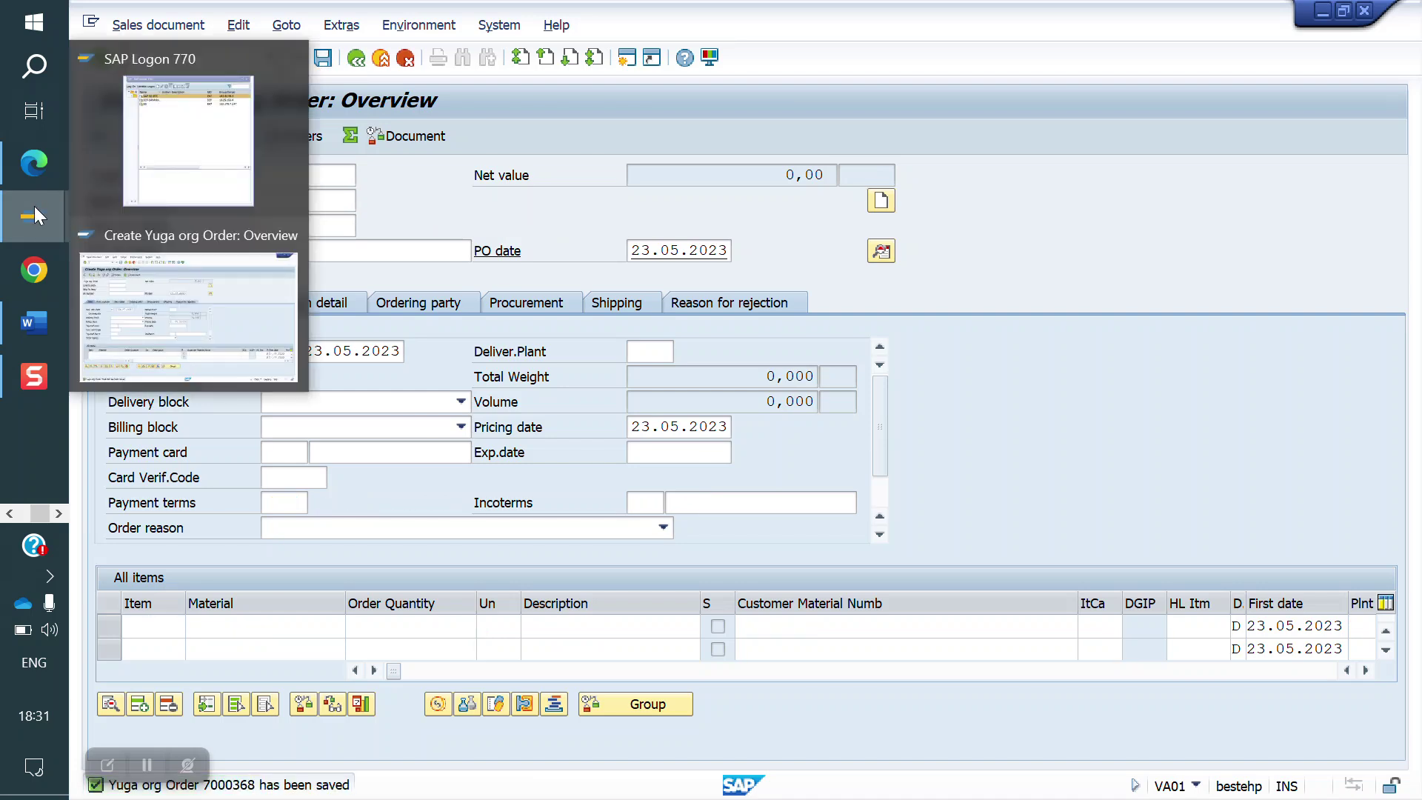
click(170, 282)
text(/ns)
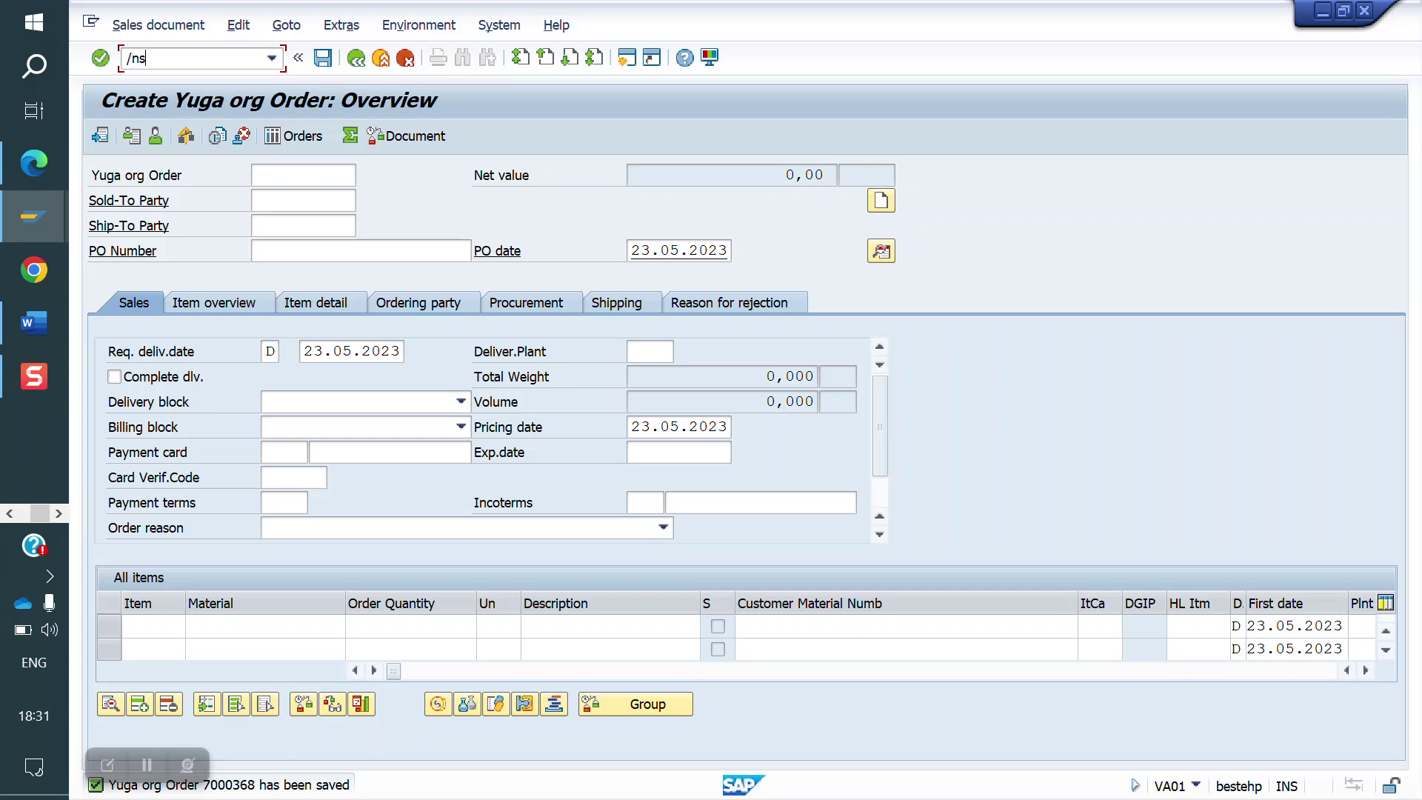
text(pro)
key(Return)
click(158, 136)
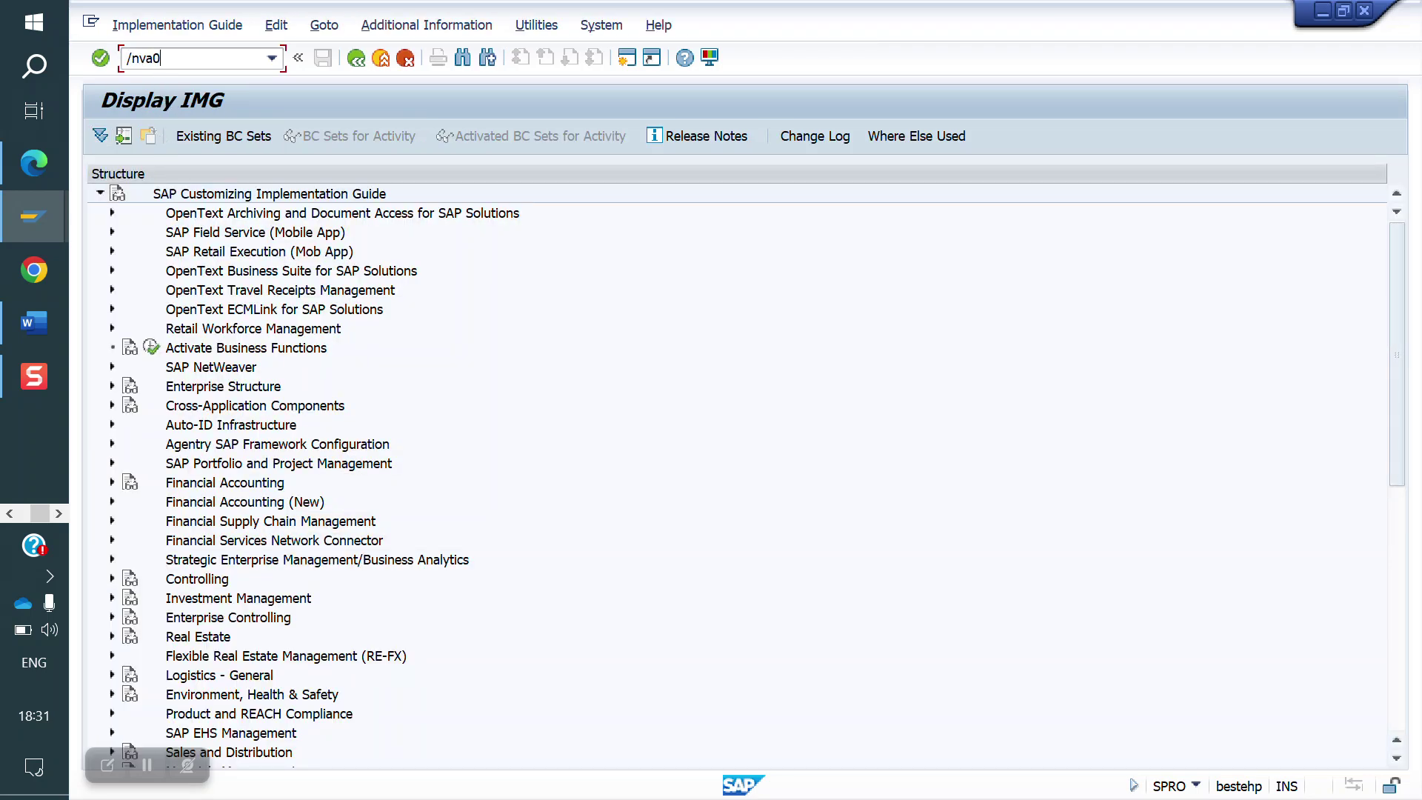
- Open order 7000368 in VA02 and review its header Additional data A and B tabs
text(/nva02)
key(Return)
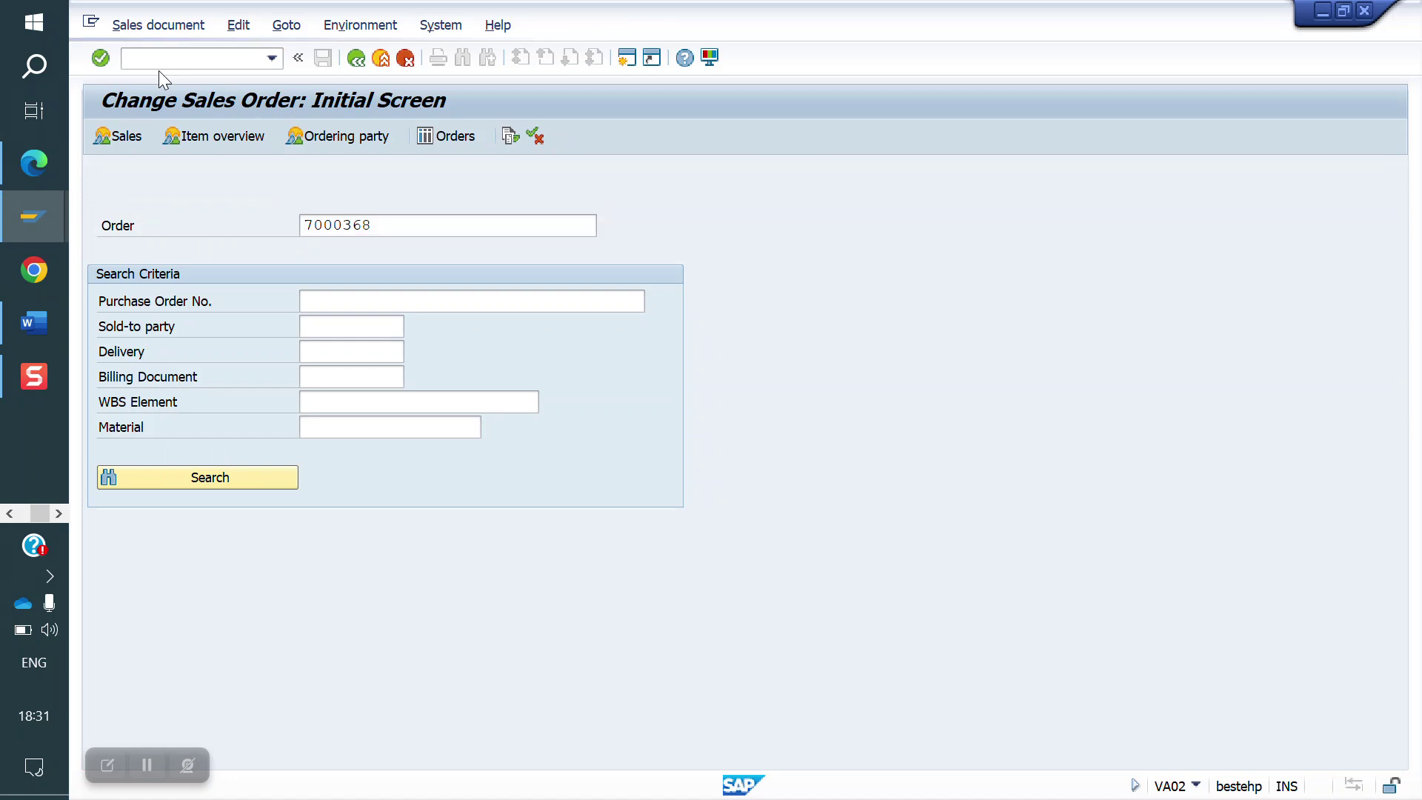
key(Return)
click(881, 252)
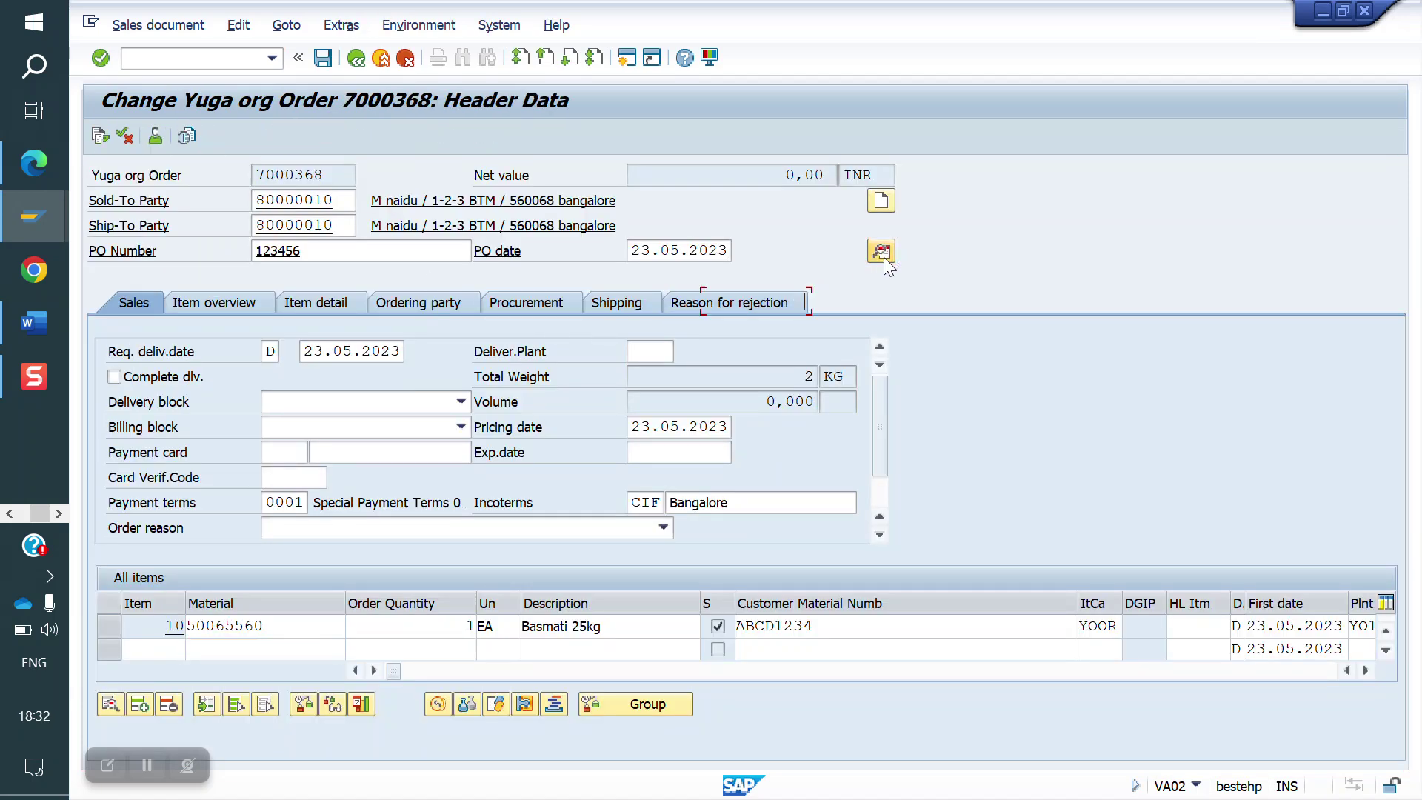
click(1283, 253)
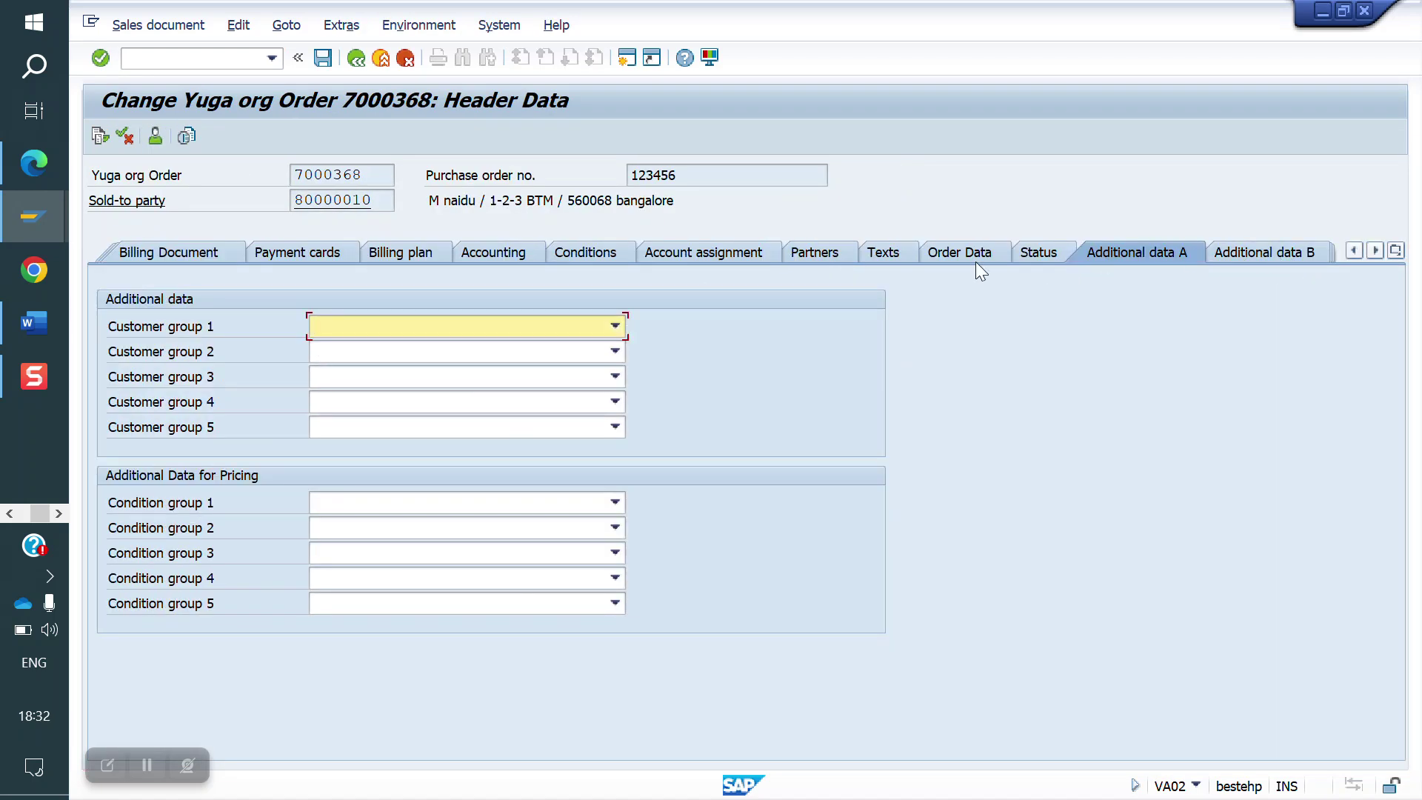
click(1260, 253)
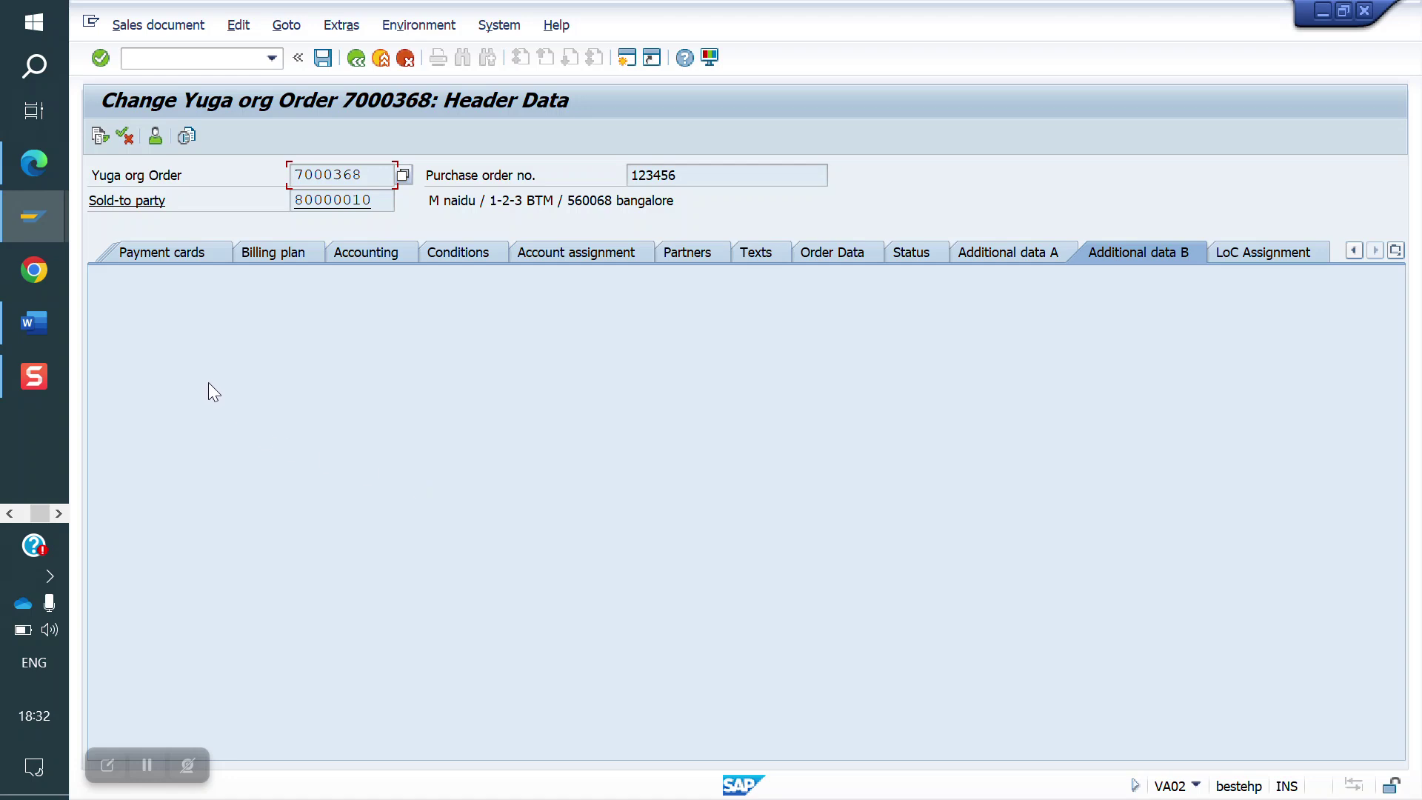
- Return to Customizing: Execute Project with /nspro
click(158, 59)
text(/nspro)
key(Return)
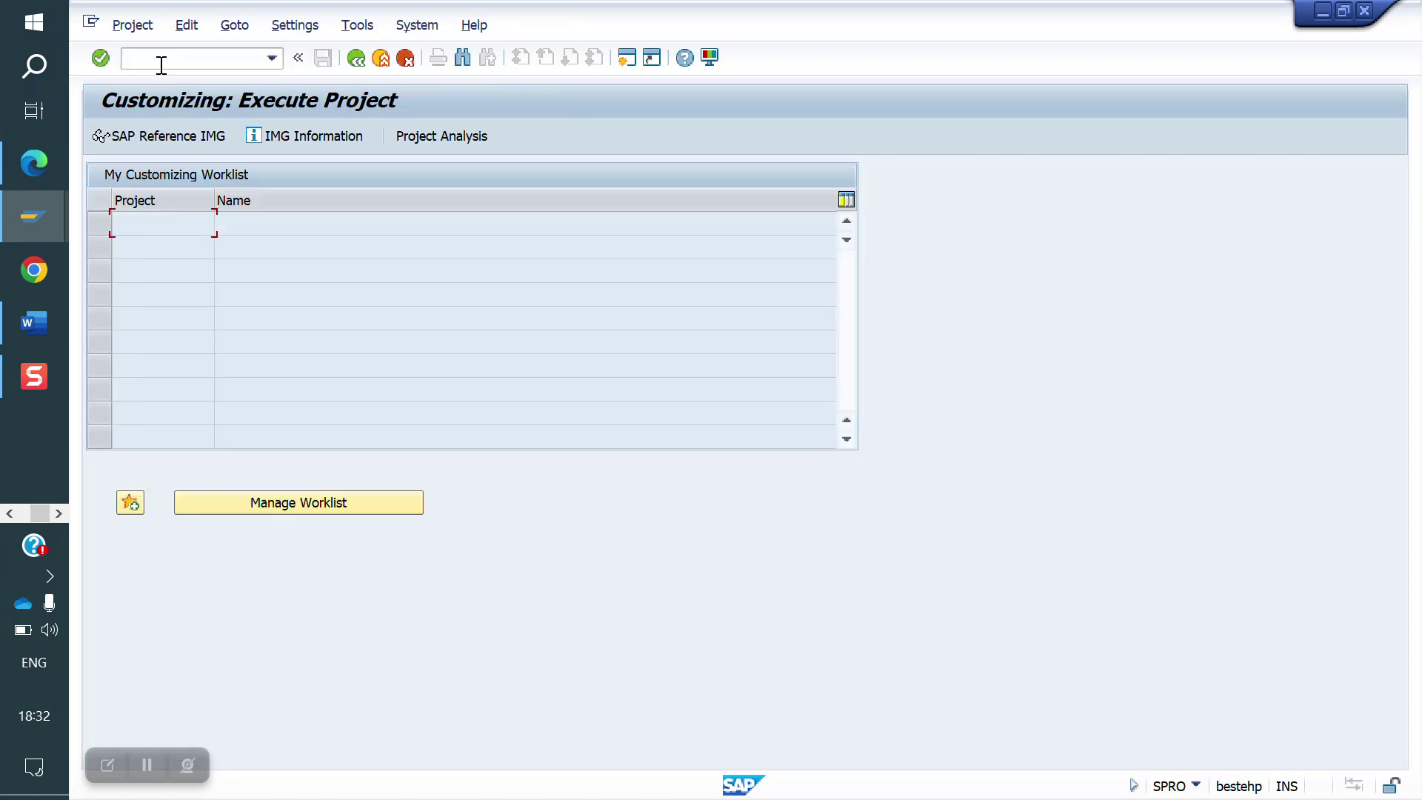
- Open Define Incompleteness Procedures under Sales and Distribution > Basic Functions > Log of Incomplete Items
click(190, 141)
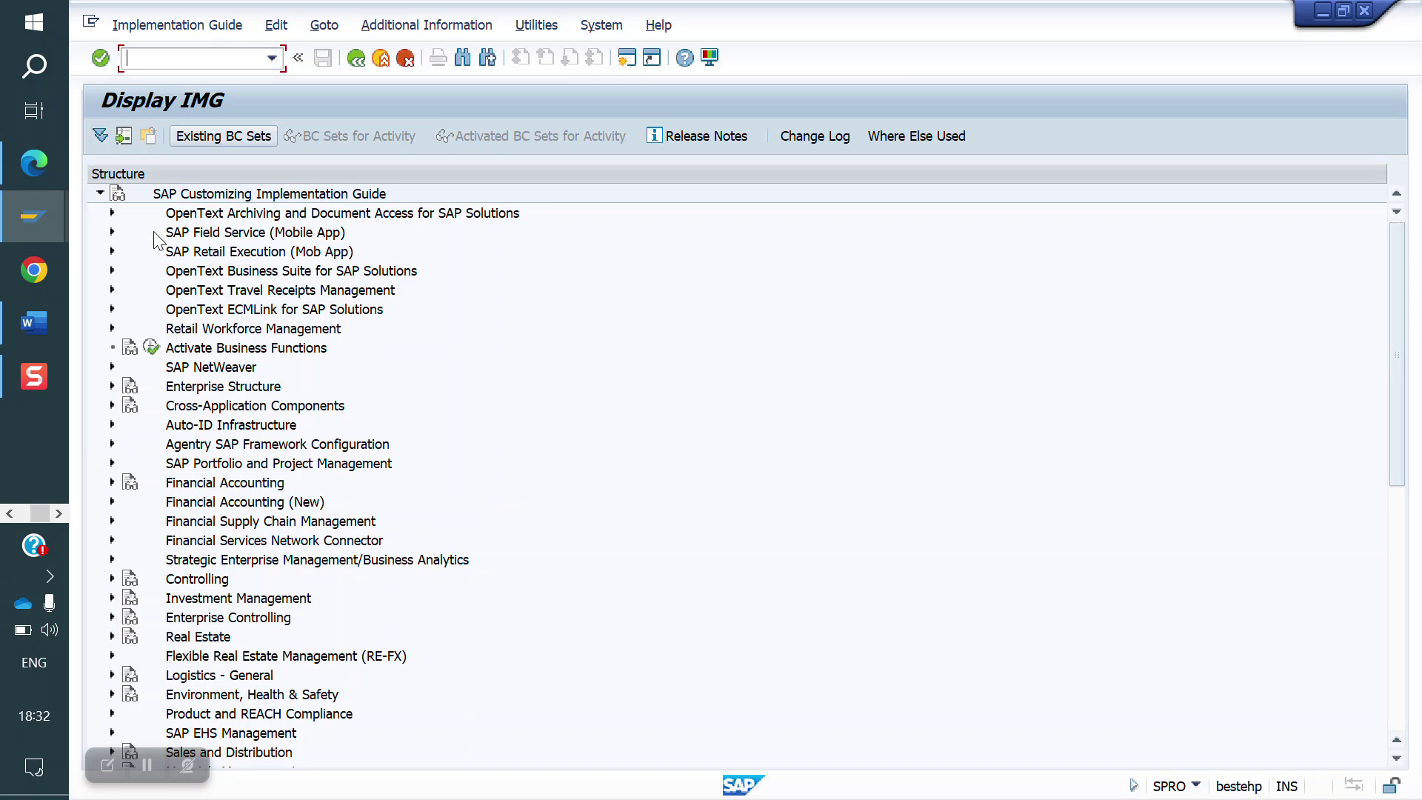
scroll(184, 585, down, 3)
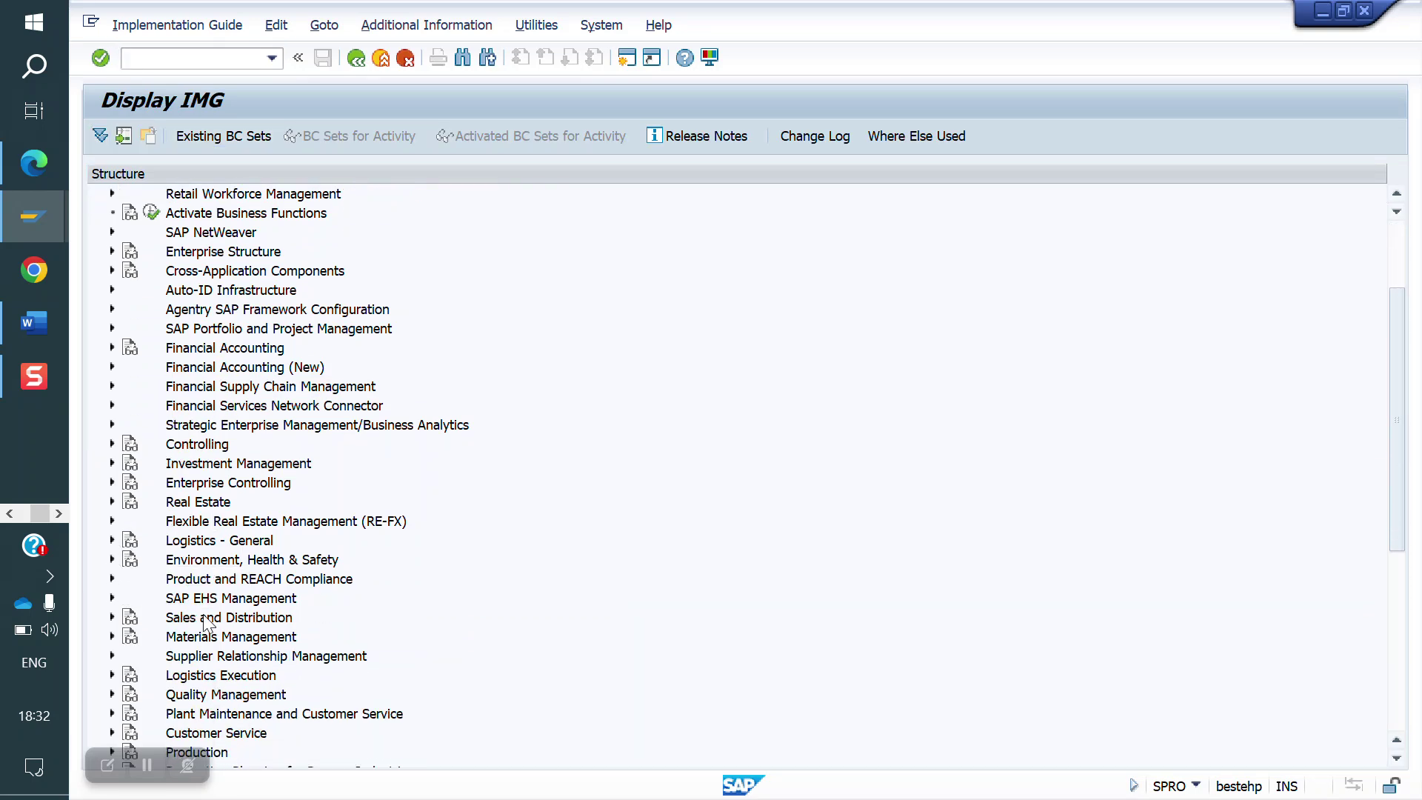
scroll(197, 631, down, 2)
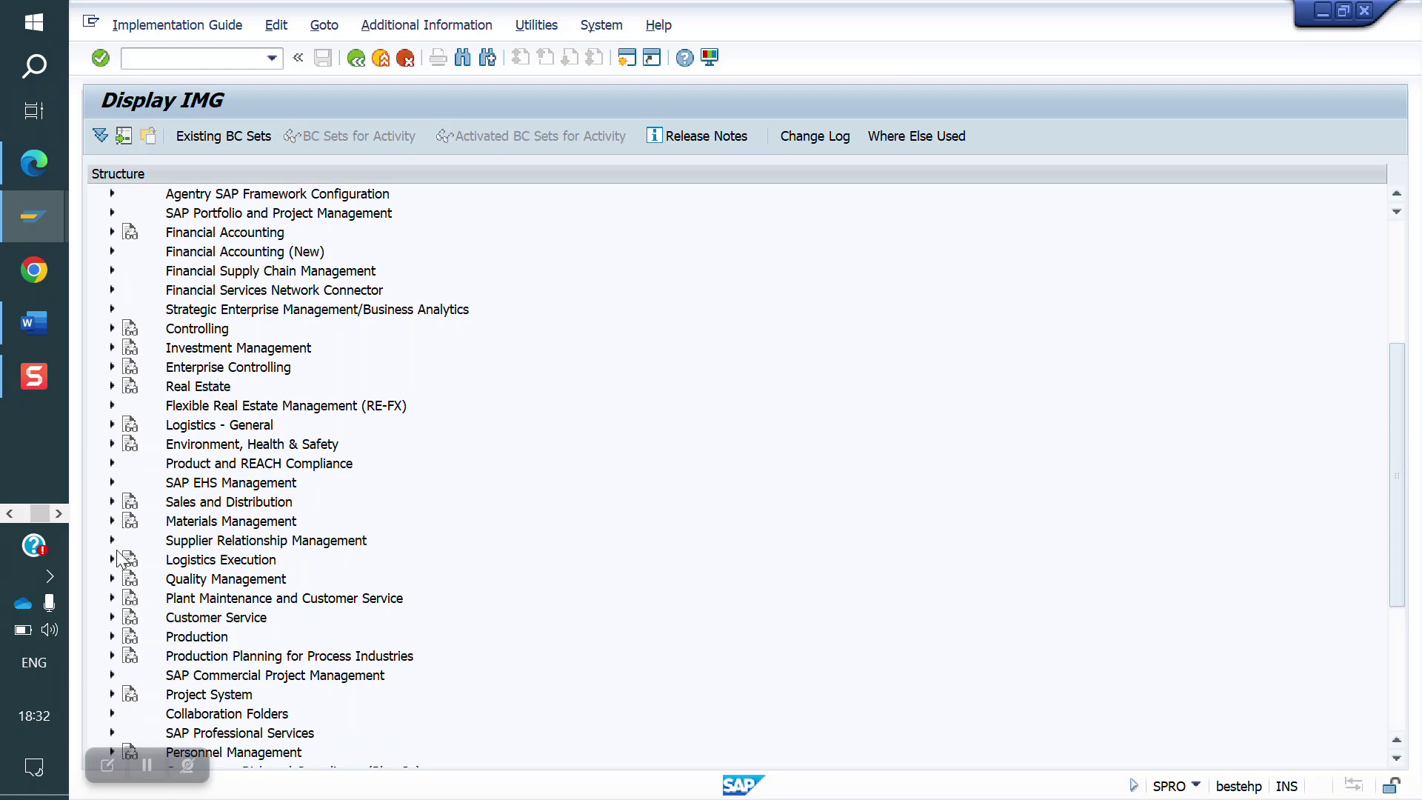
click(113, 502)
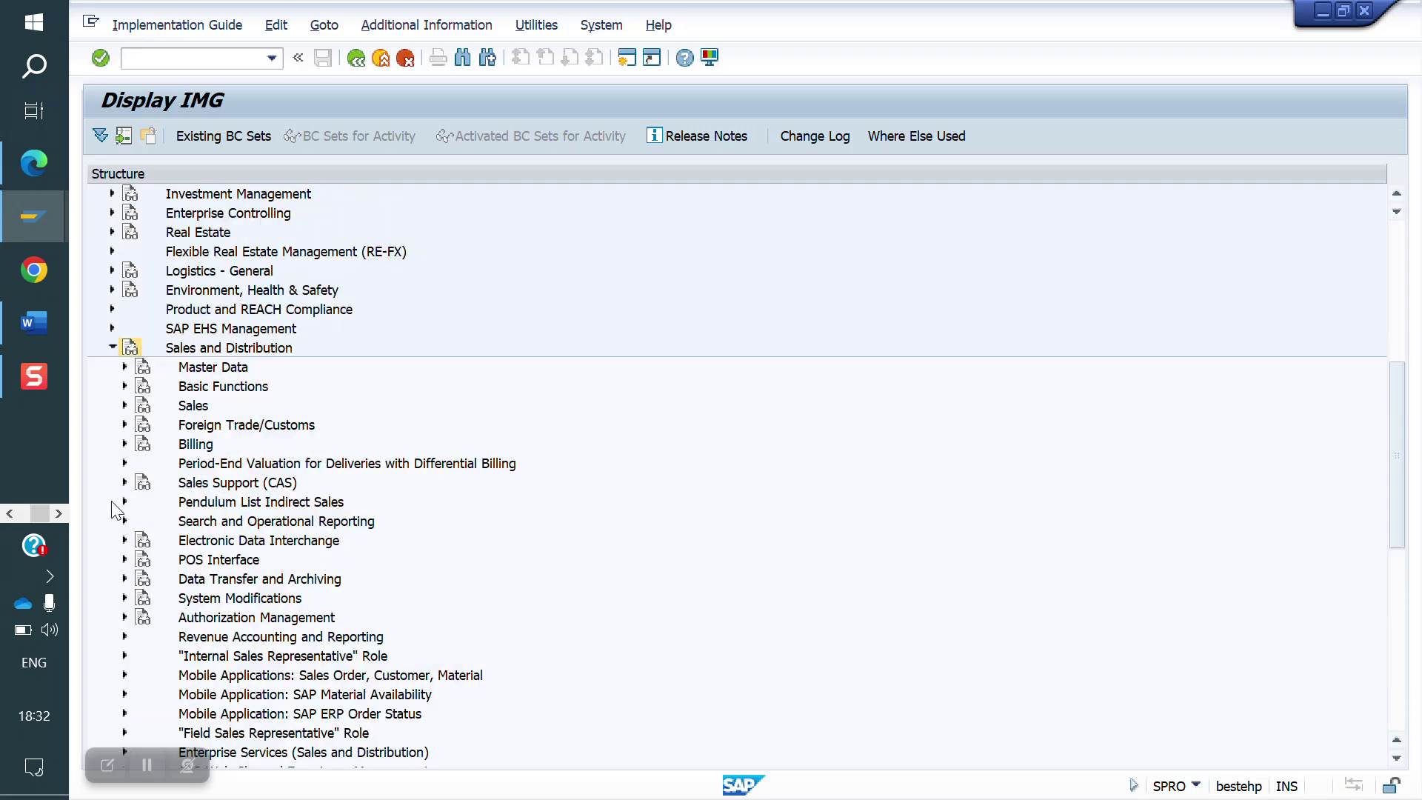
click(126, 386)
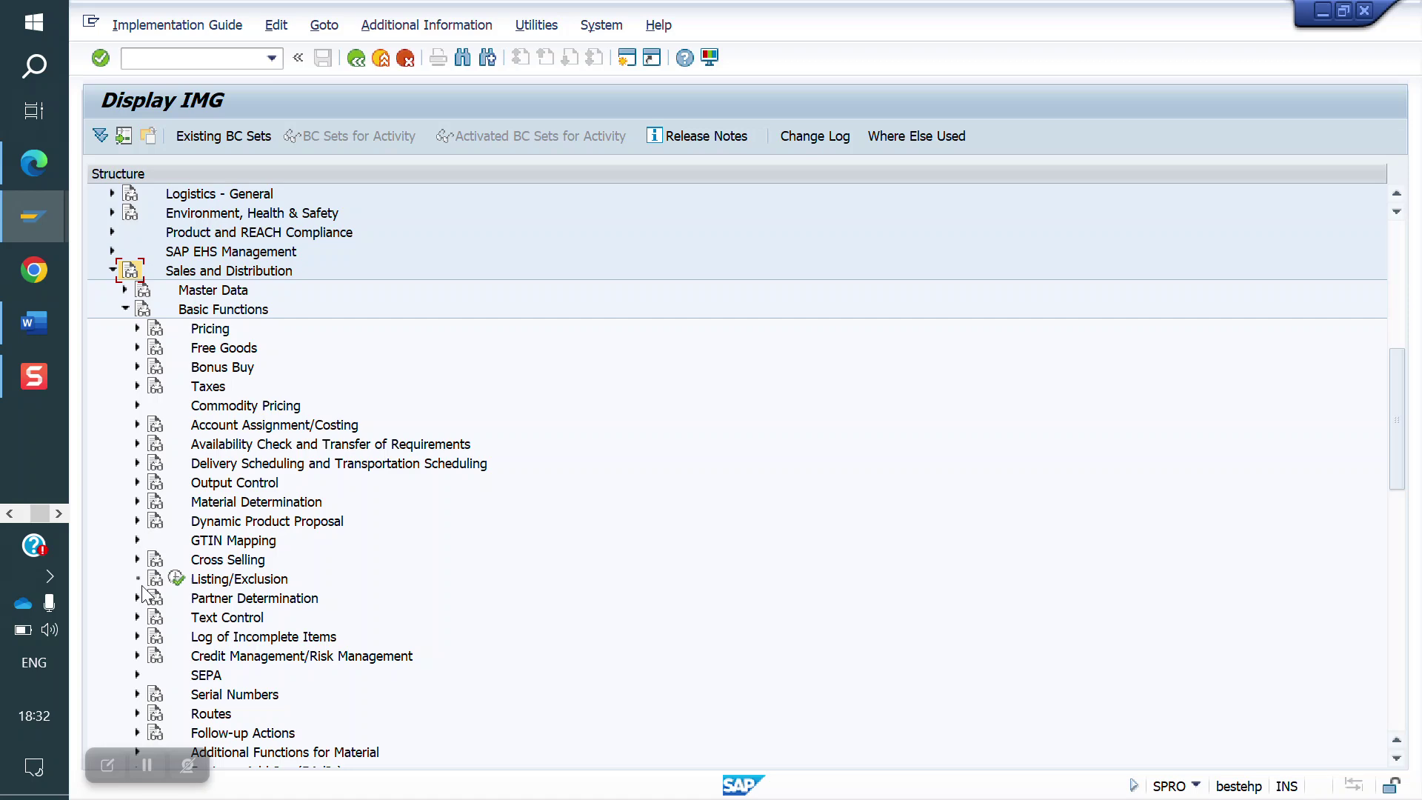
click(137, 637)
click(188, 694)
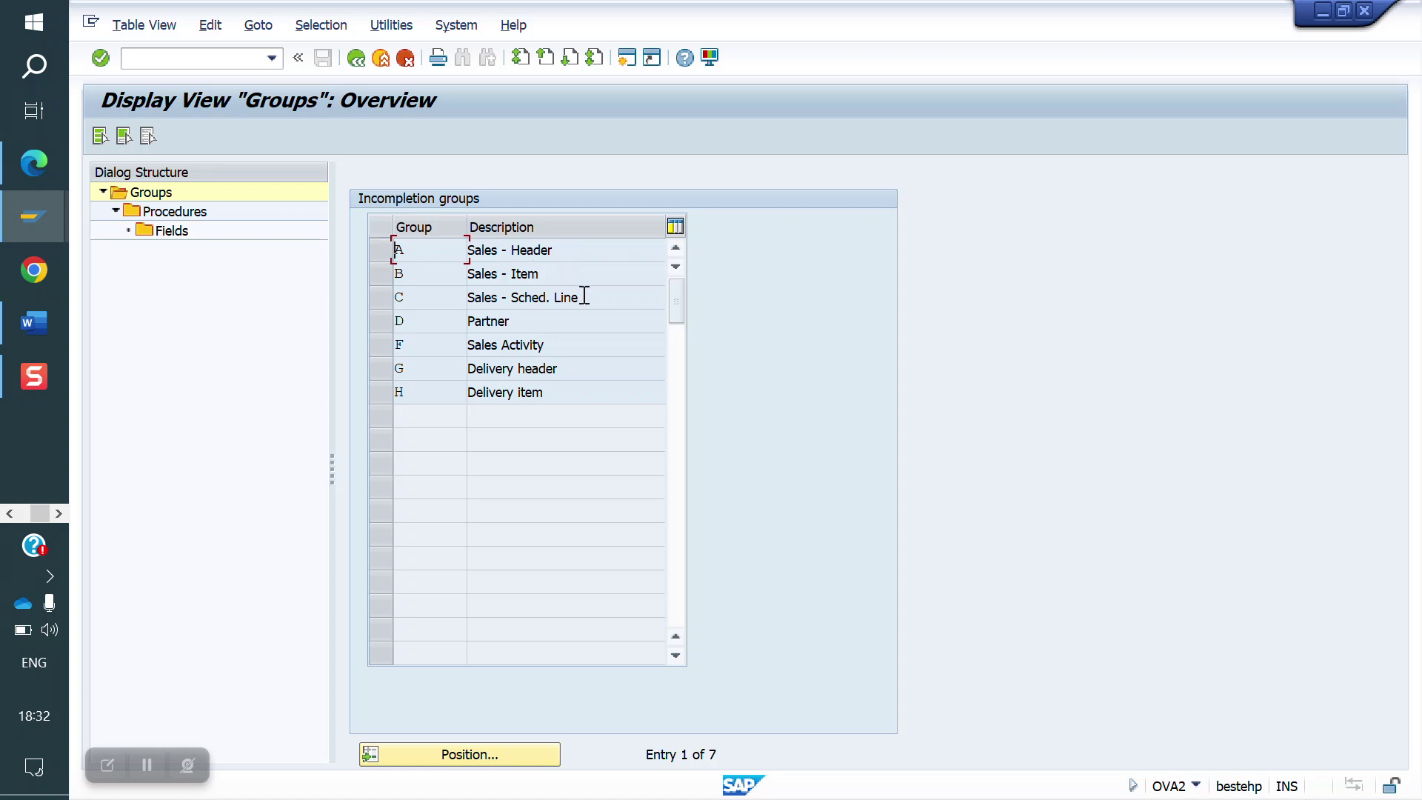
- Display the incompletion fields of procedure 30 in group C Sales - Sched. Line
click(382, 299)
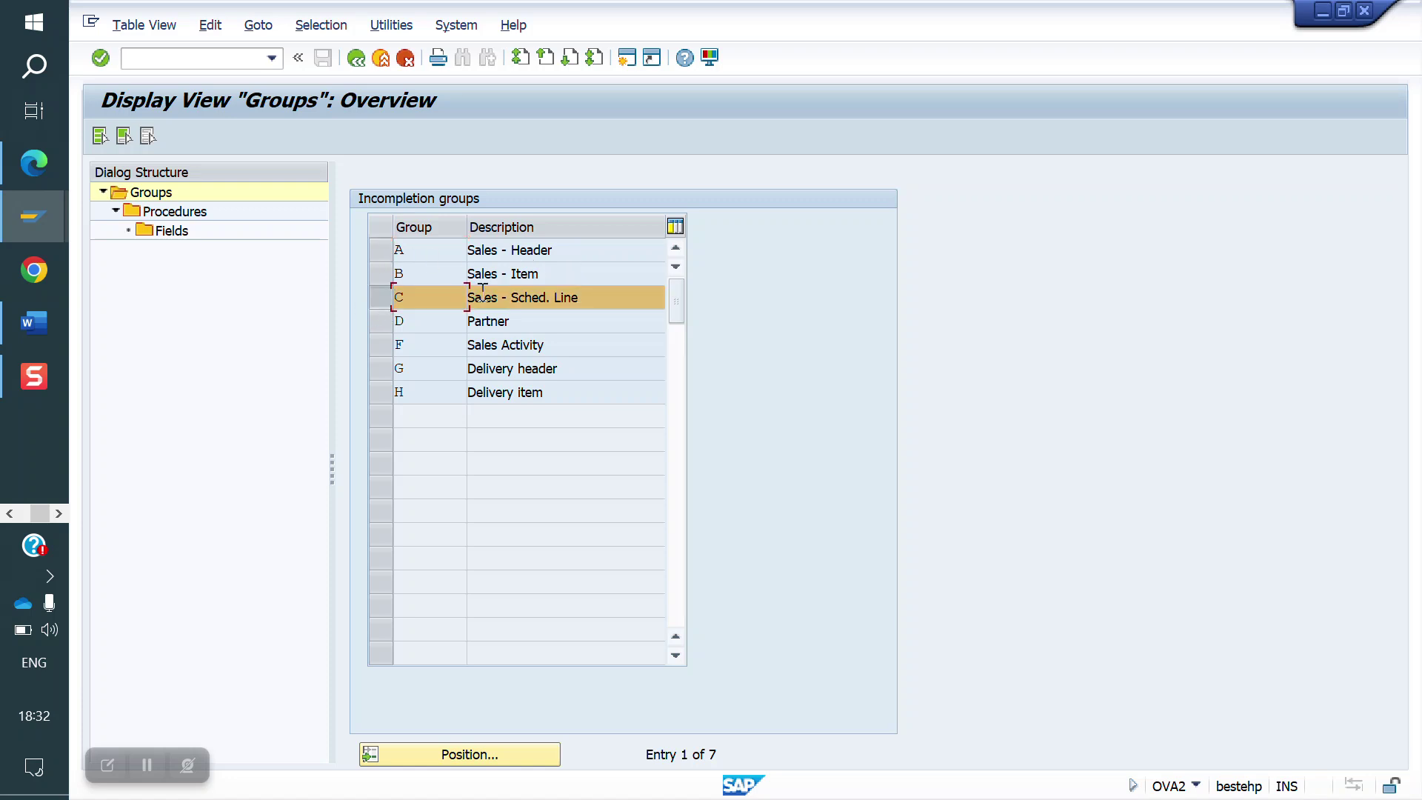
double_click(197, 213)
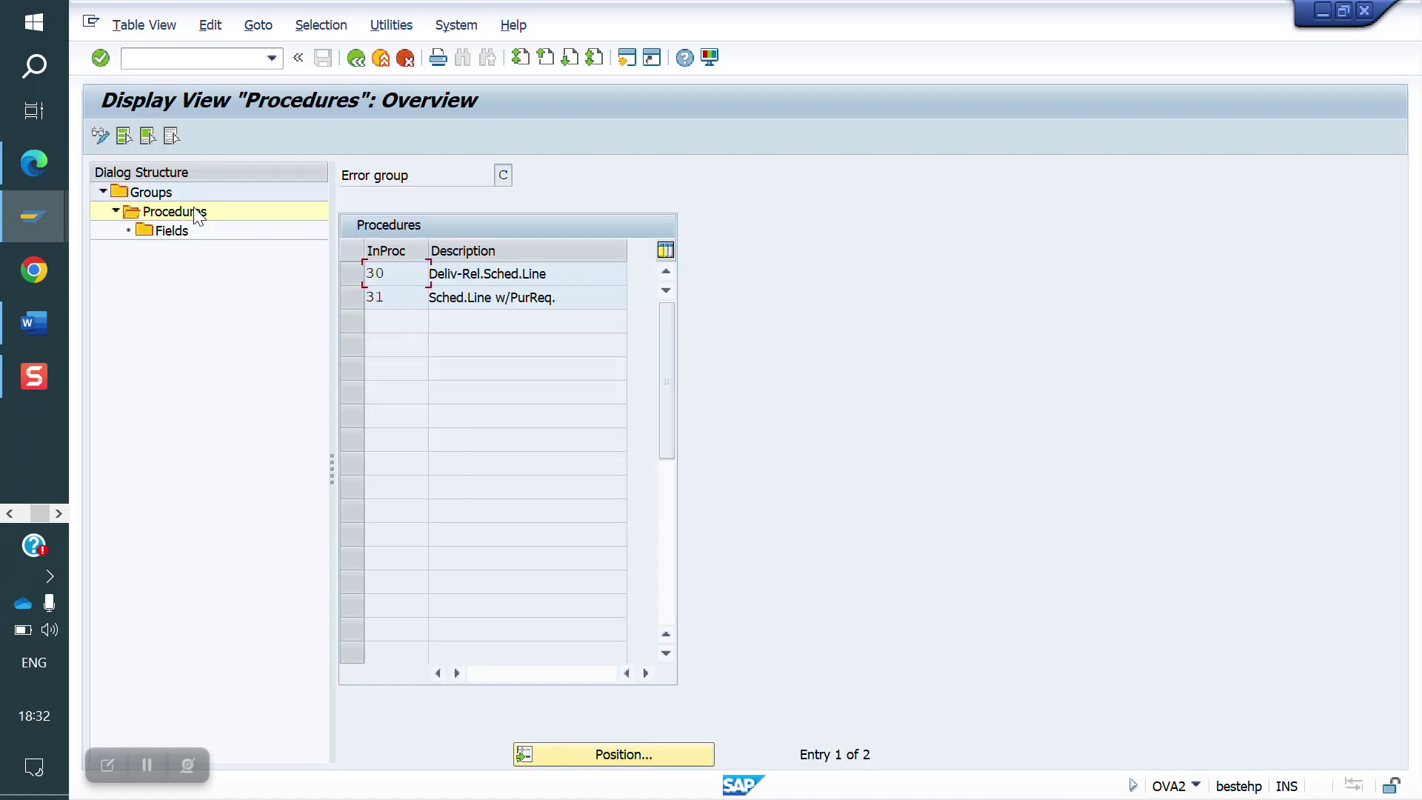
click(354, 272)
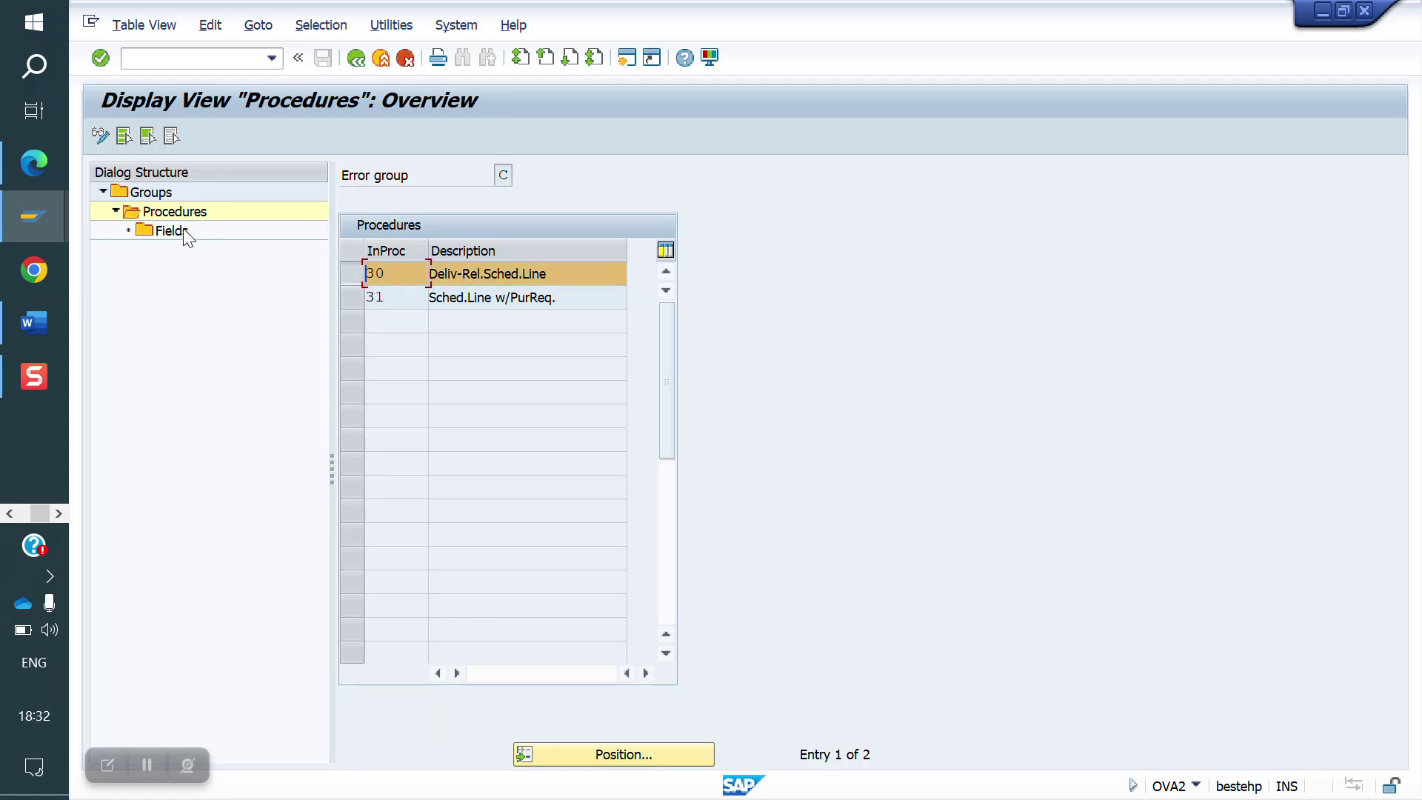
double_click(178, 231)
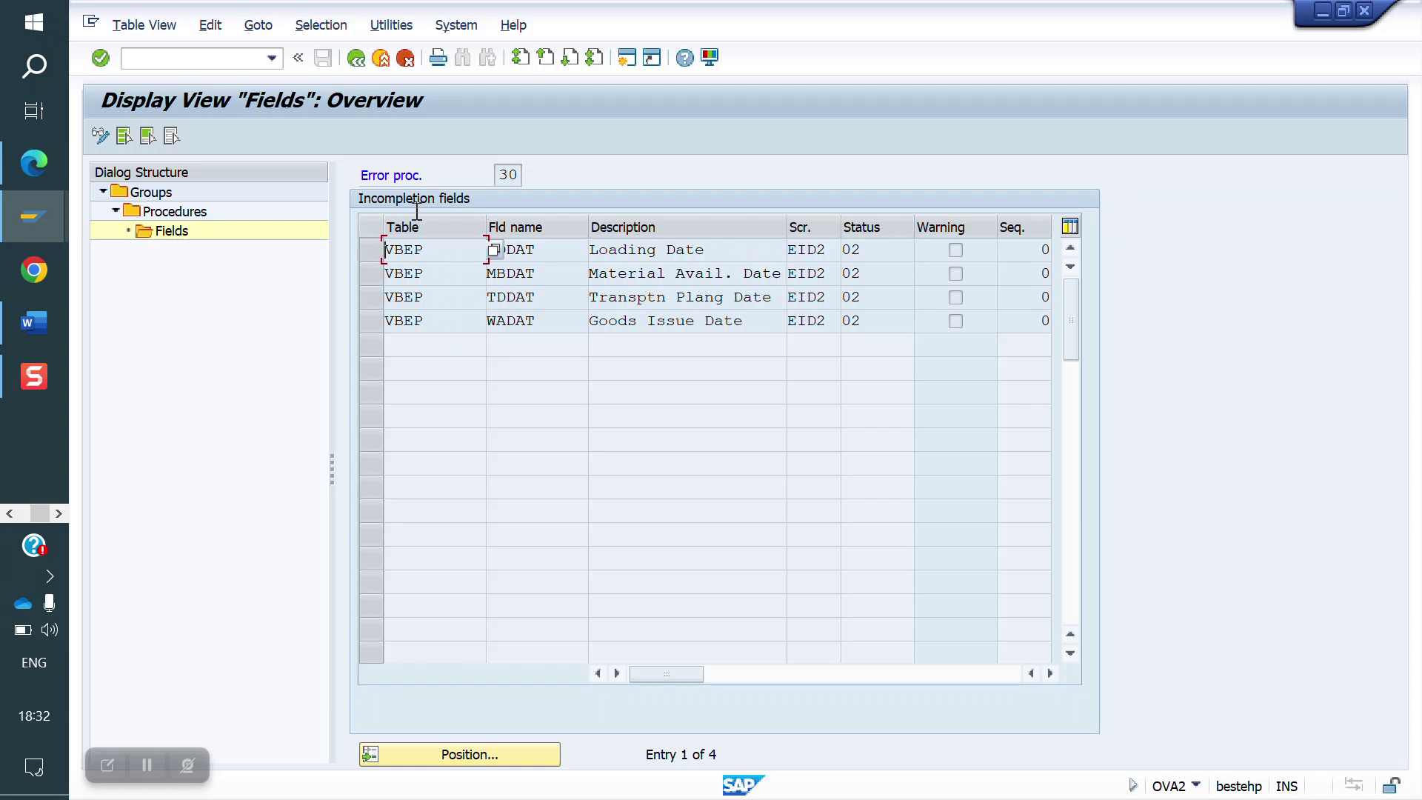
- Go back to the incompletion groups and reopen procedure 30's fields under group C
click(355, 62)
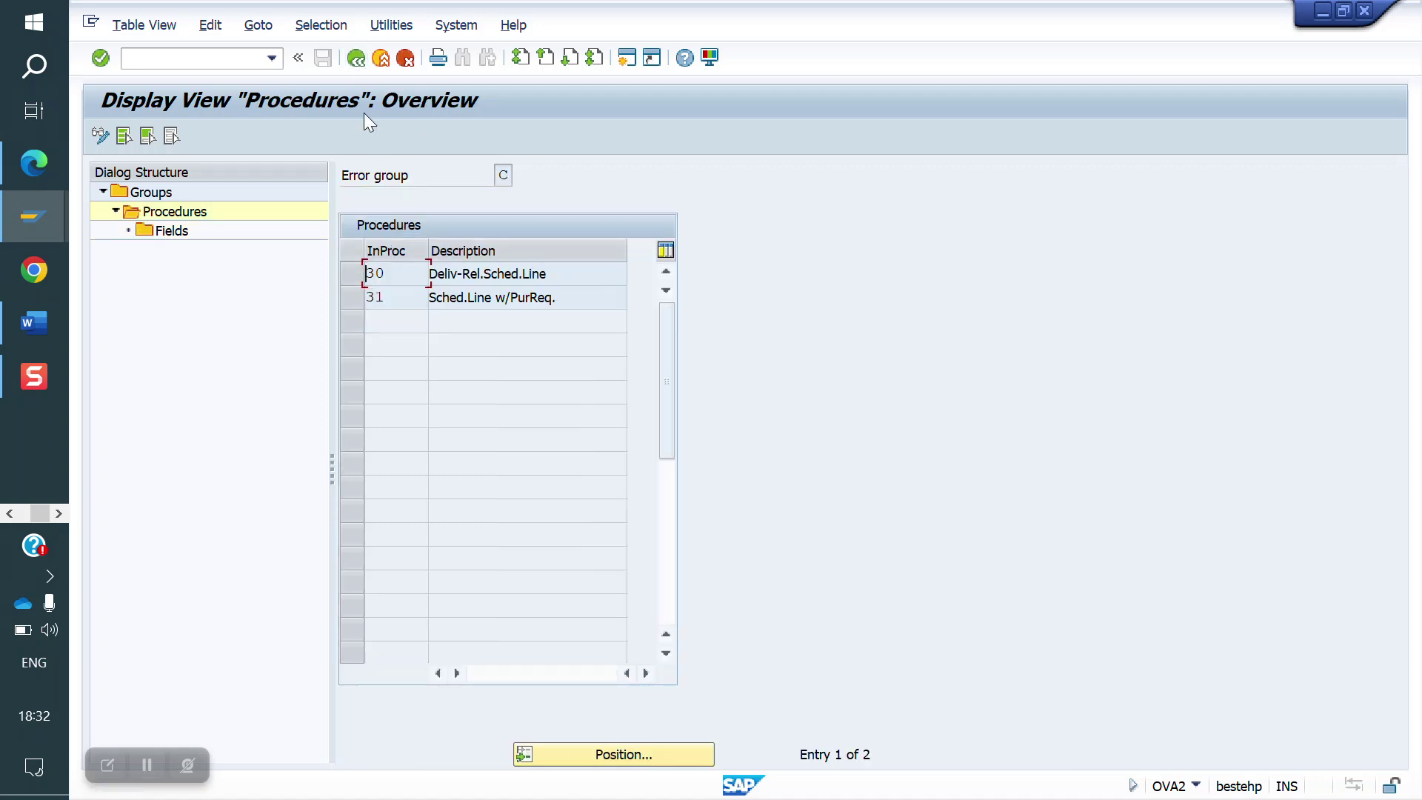
click(356, 58)
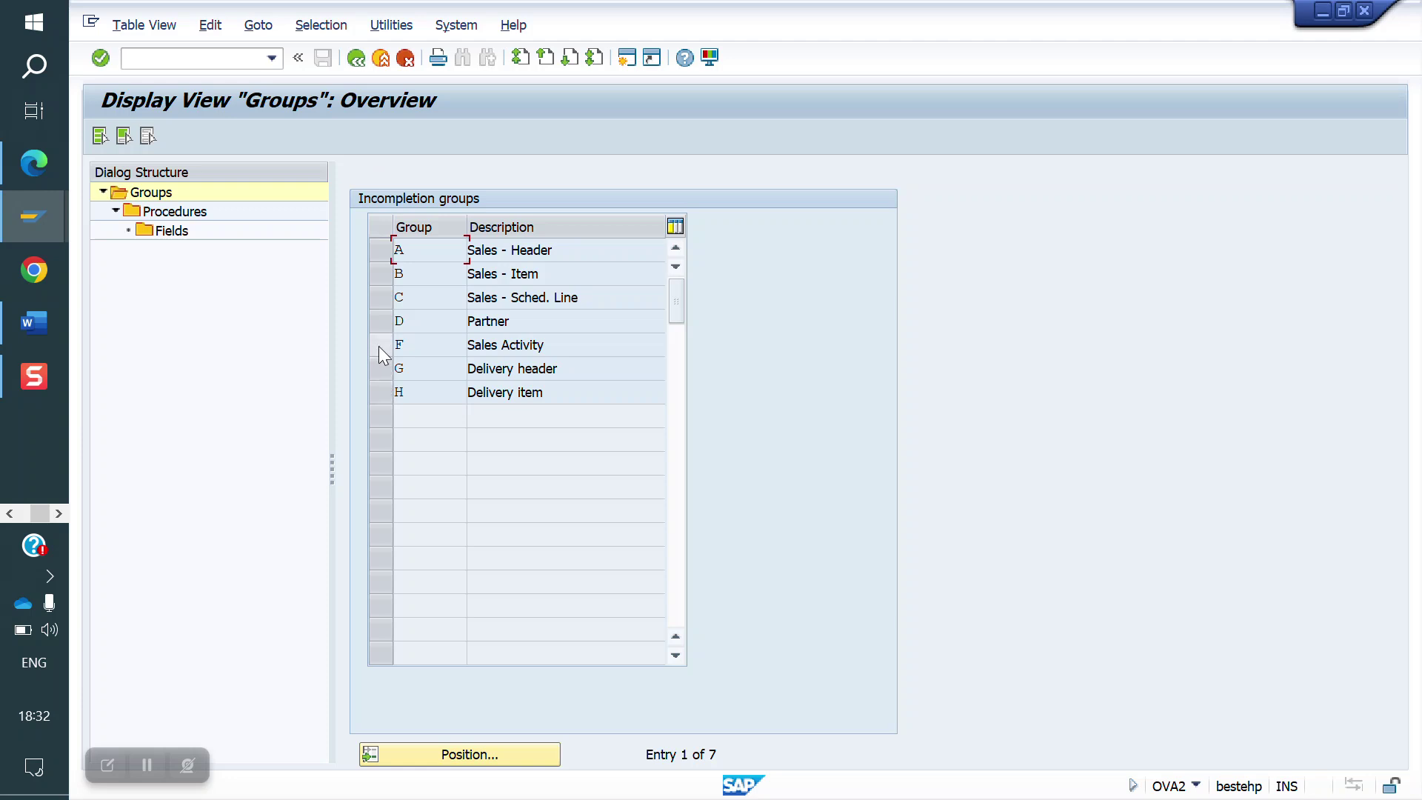
click(381, 296)
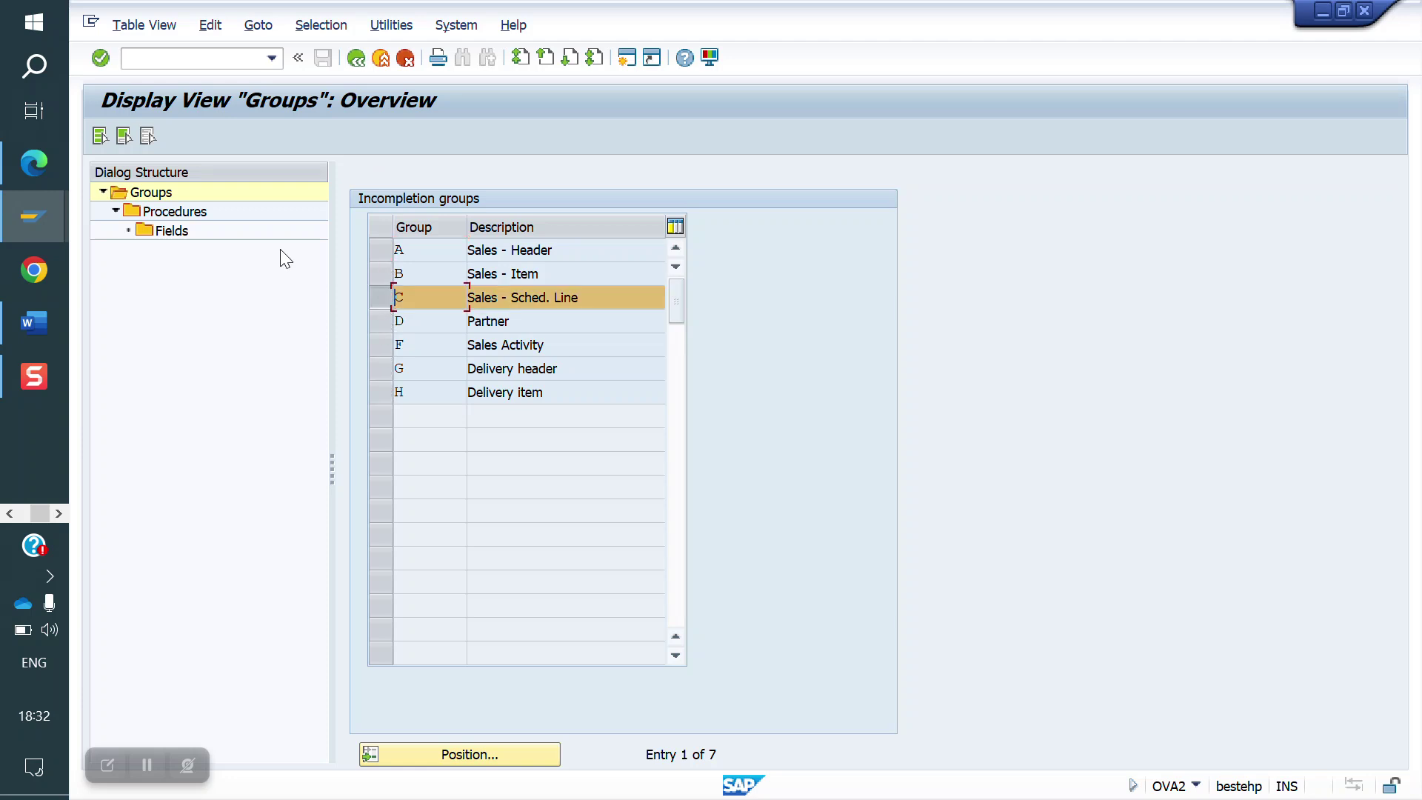
click(171, 212)
click(367, 273)
click(353, 273)
click(181, 233)
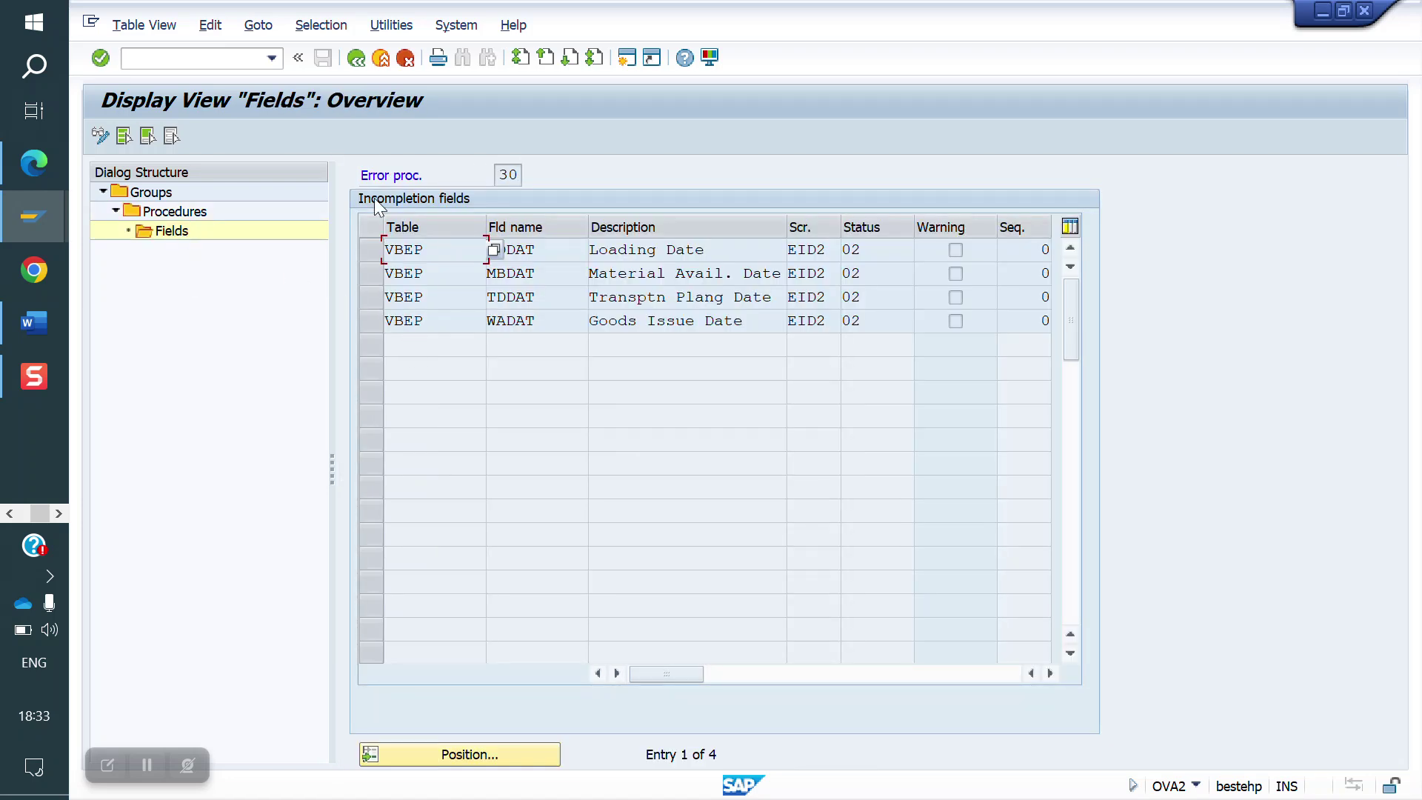
- Return to the implementation guide tree and bring up the Word class notes
click(360, 62)
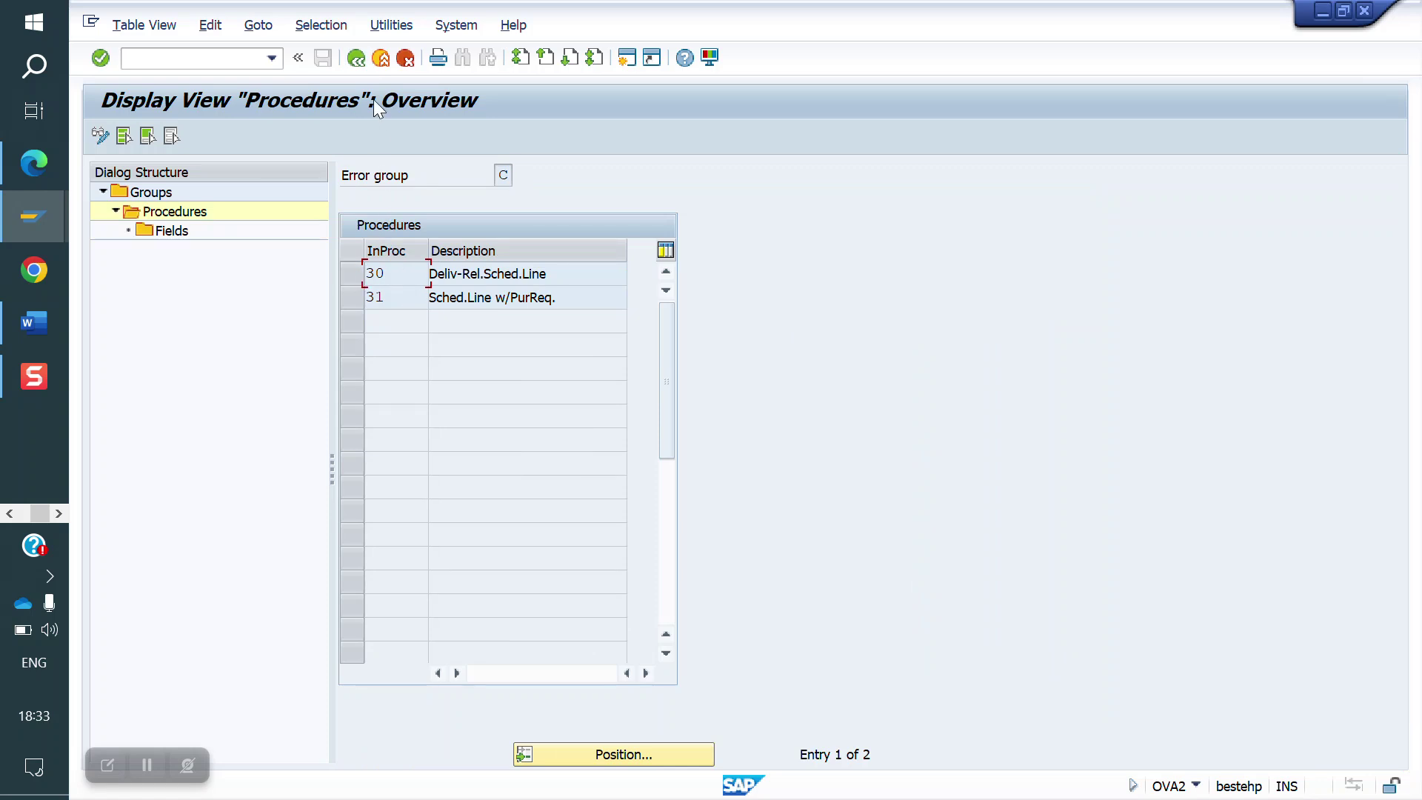
click(359, 62)
click(356, 59)
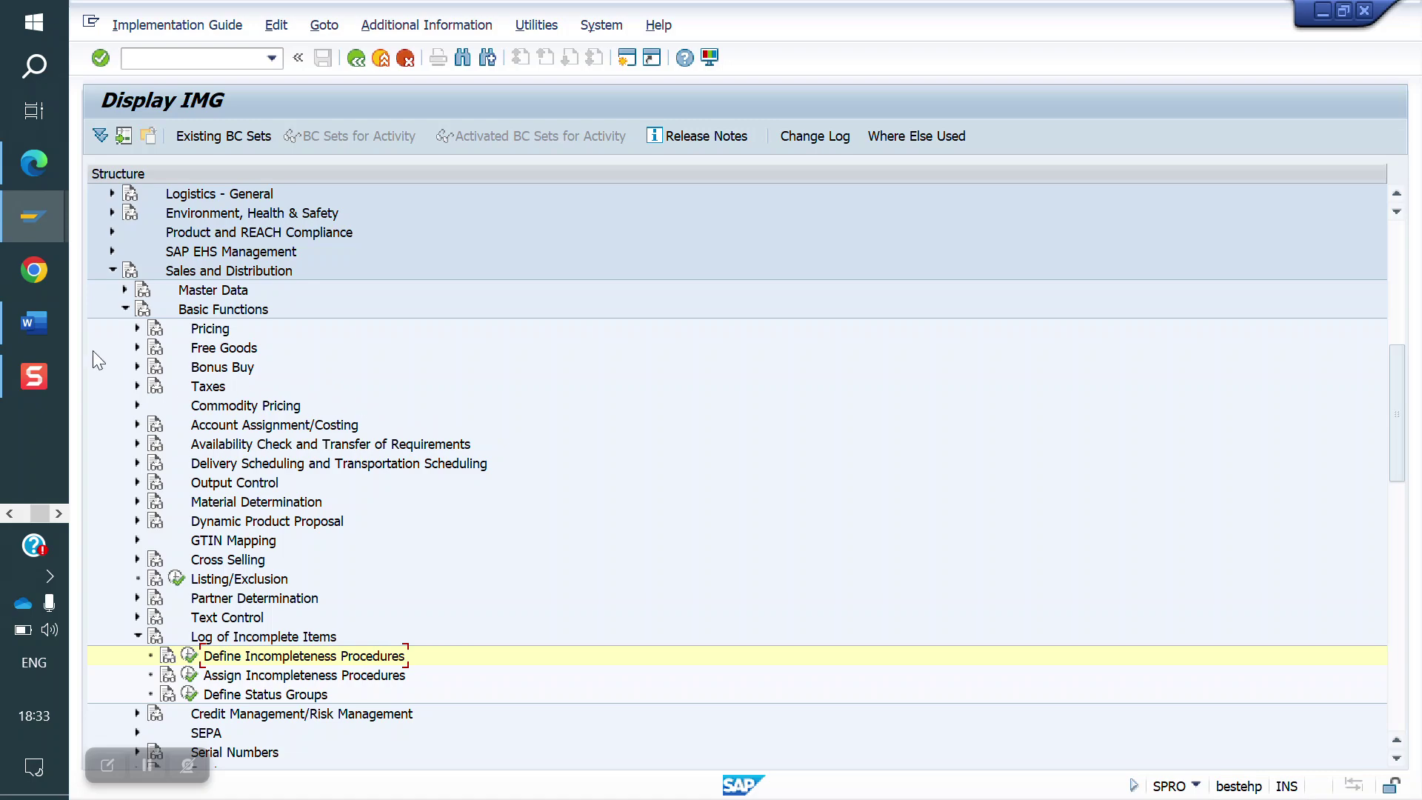
click(30, 330)
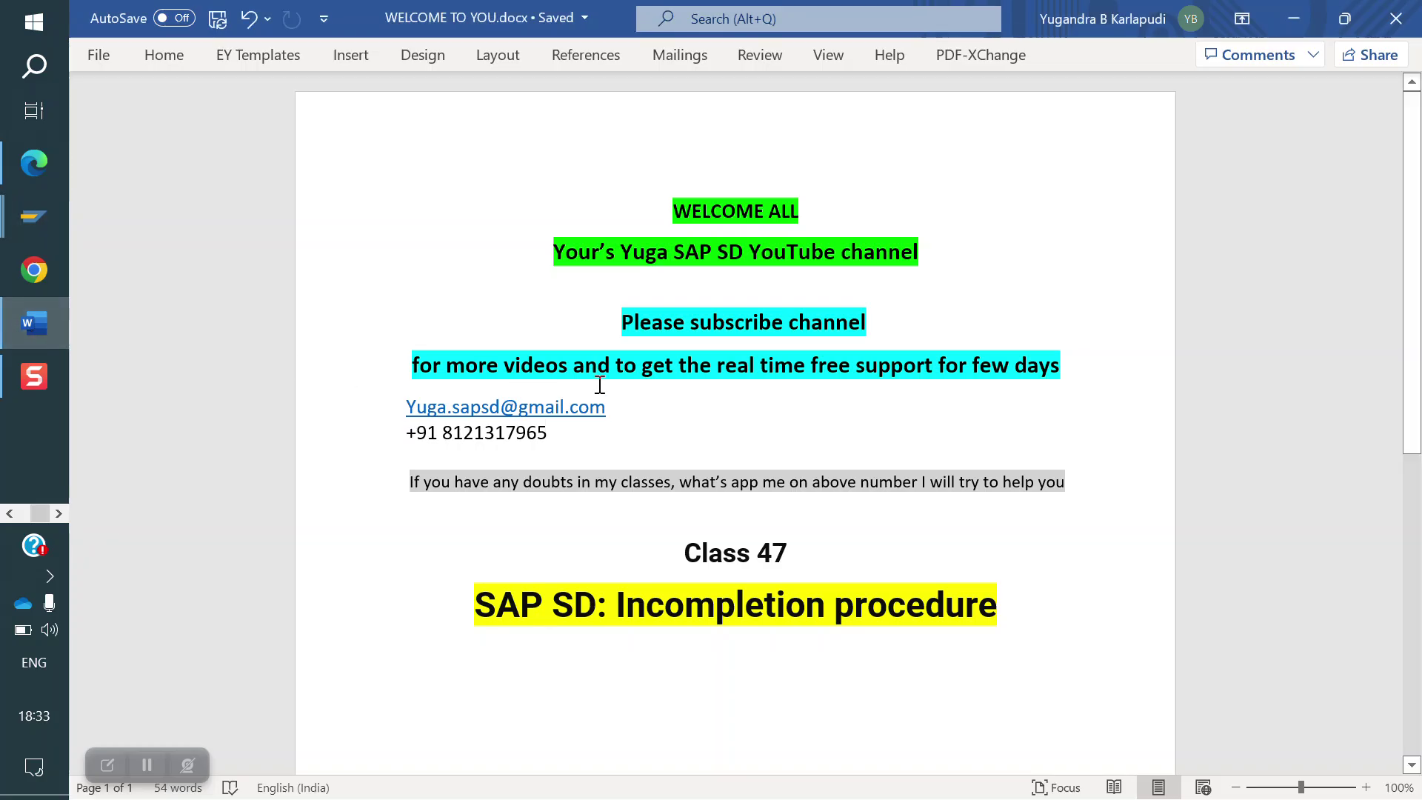